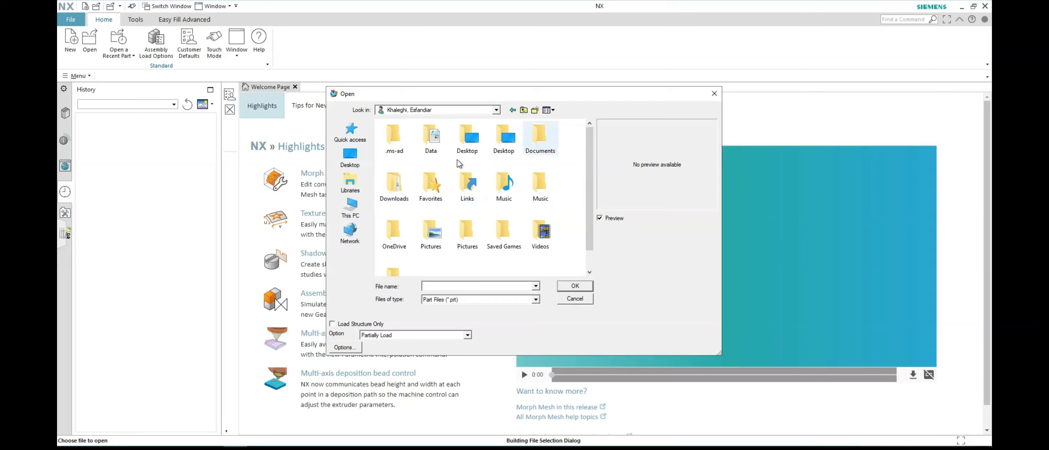
Step: Open the part mdp_tray-flipped from the ME7722 - Tutorial 1 folder in Downloads
{"action": "double_click", "coordinate": [394, 185]}
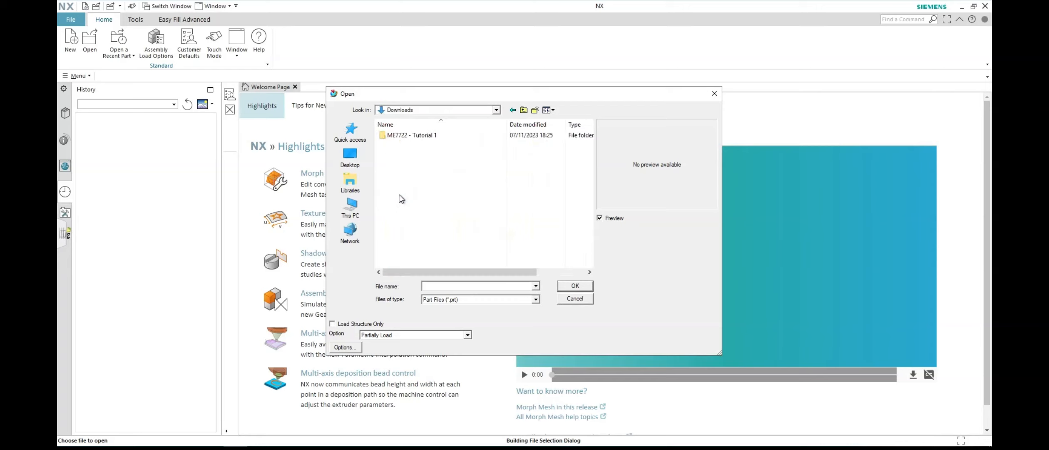
{"action": "double_click", "coordinate": [427, 135]}
{"action": "left_click", "coordinate": [429, 135]}
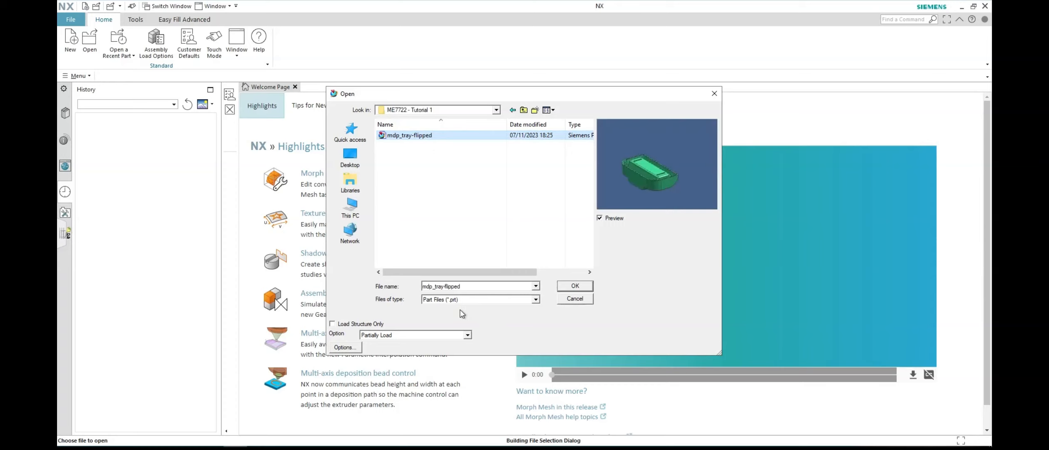
{"action": "left_click", "coordinate": [561, 288]}
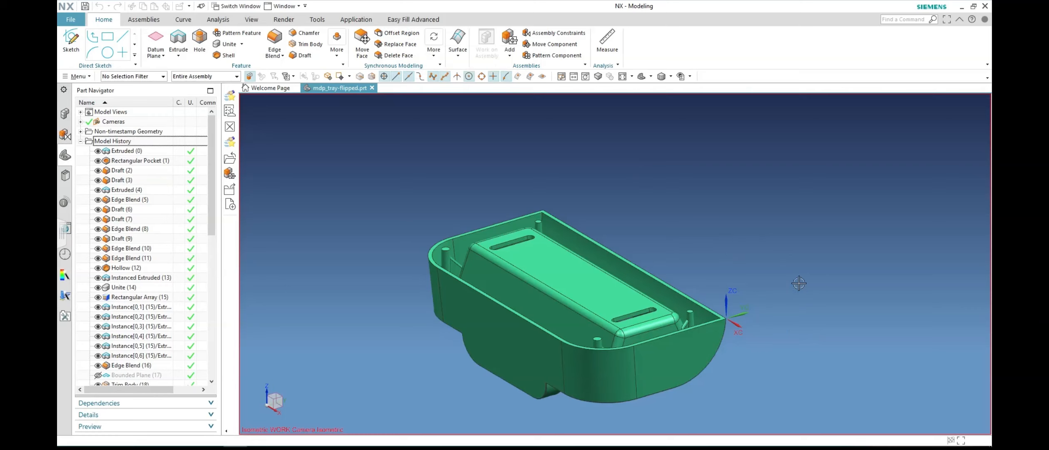
Step: Rotate the tray part's work coordinate system 180° about the YC axis and save the part
{"action": "double_click", "coordinate": [743, 313]}
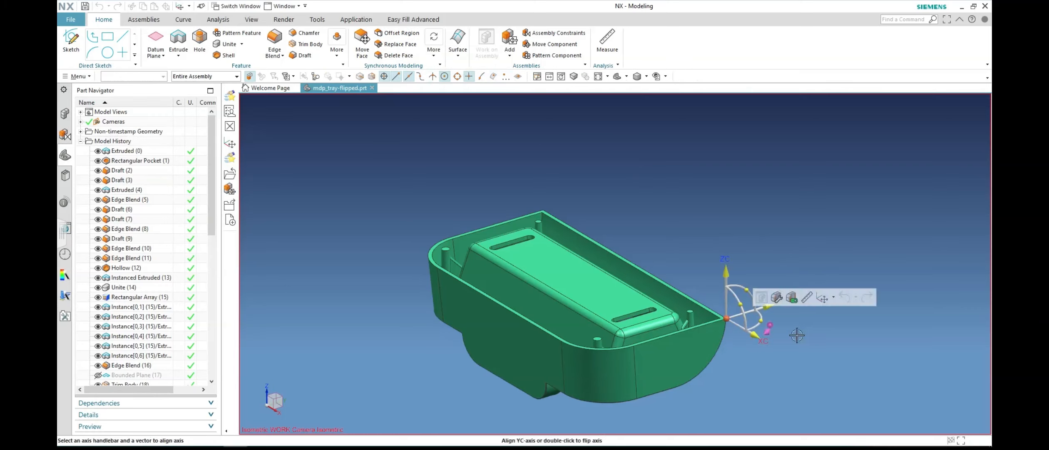
{"action": "middle_click_drag", "start_coordinate": [819, 349], "coordinate": [758, 281]}
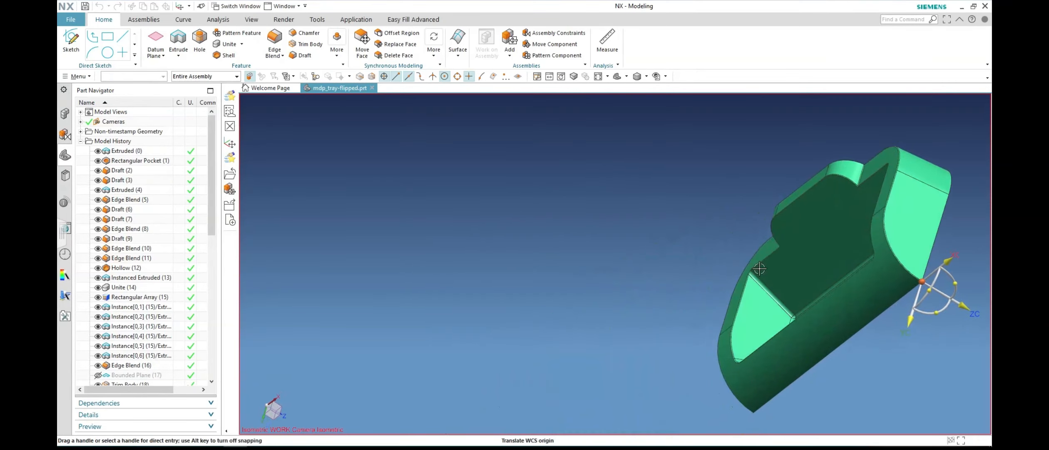
{"action": "scroll", "coordinate": [757, 283], "scroll_direction": "up", "scroll_amount": 2}
{"action": "scroll", "coordinate": [870, 273], "scroll_direction": "down", "scroll_amount": 3}
{"action": "middle_click_drag", "start_coordinate": [950, 265], "coordinate": [937, 300]}
{"action": "scroll", "coordinate": [928, 304], "scroll_direction": "up", "scroll_amount": 5}
{"action": "scroll", "coordinate": [803, 313], "scroll_direction": "down", "scroll_amount": 5}
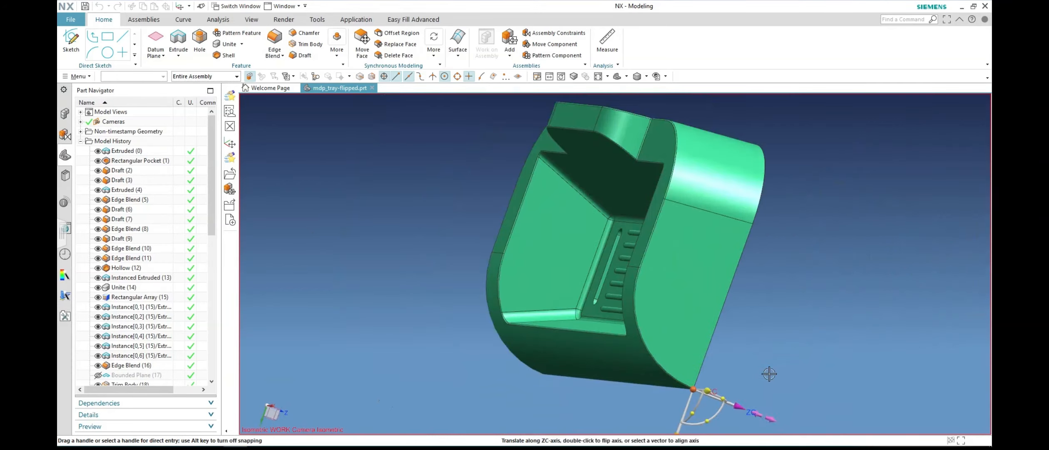
{"action": "middle_click_drag", "start_coordinate": [769, 370], "coordinate": [717, 266]}
{"action": "scroll", "coordinate": [775, 370], "scroll_direction": "down", "scroll_amount": 2}
{"action": "left_click", "coordinate": [704, 236]}
{"action": "left_click", "coordinate": [708, 265]}
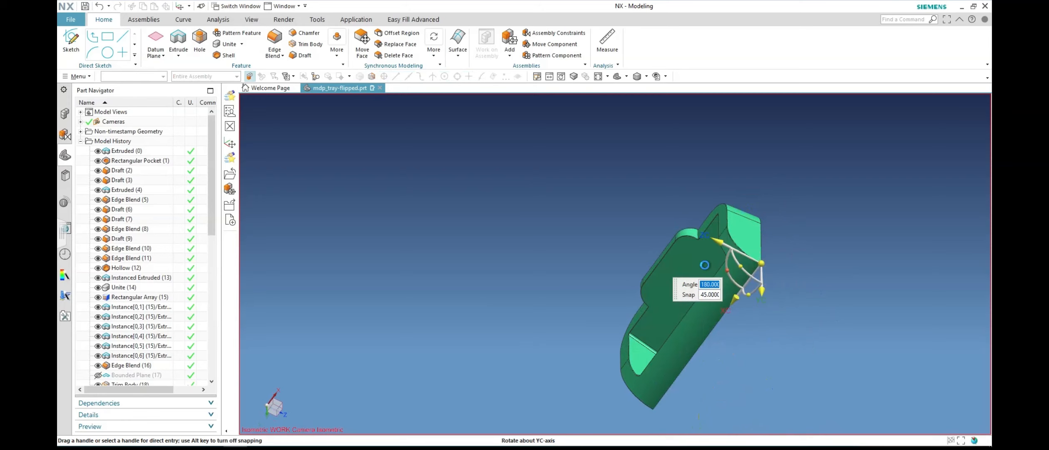
{"action": "middle_click_drag", "start_coordinate": [524, 206], "coordinate": [494, 183]}
{"action": "scroll", "coordinate": [494, 182], "scroll_direction": "down", "scroll_amount": 2}
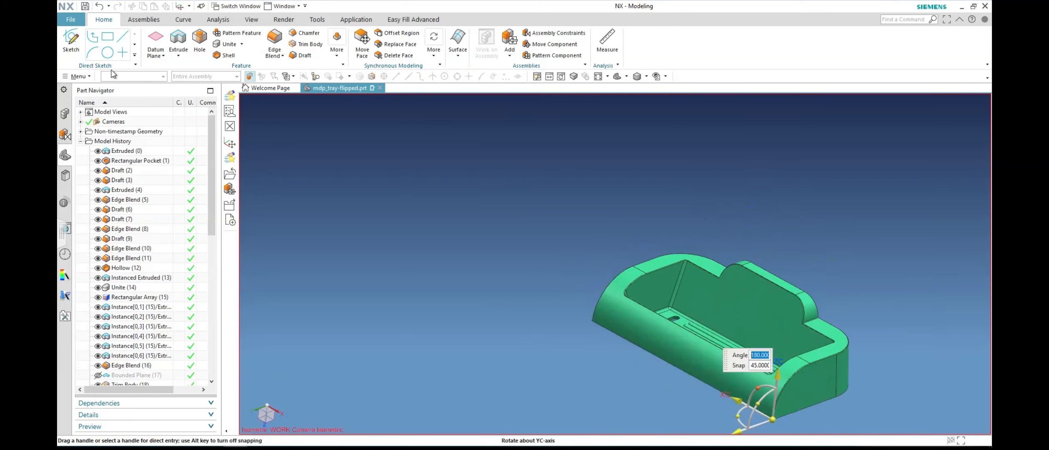
{"action": "left_click", "coordinate": [87, 8]}
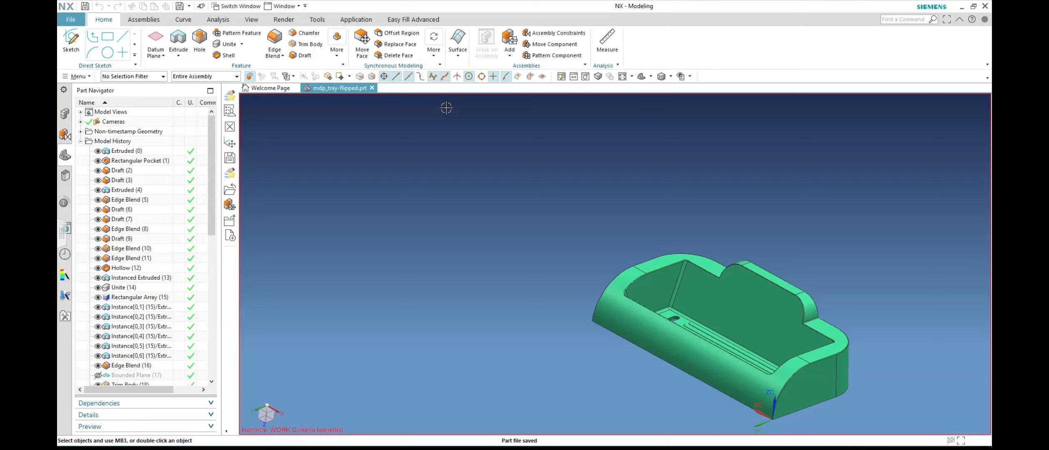
Step: Start the Mold application for the tray part
{"action": "left_click", "coordinate": [357, 19]}
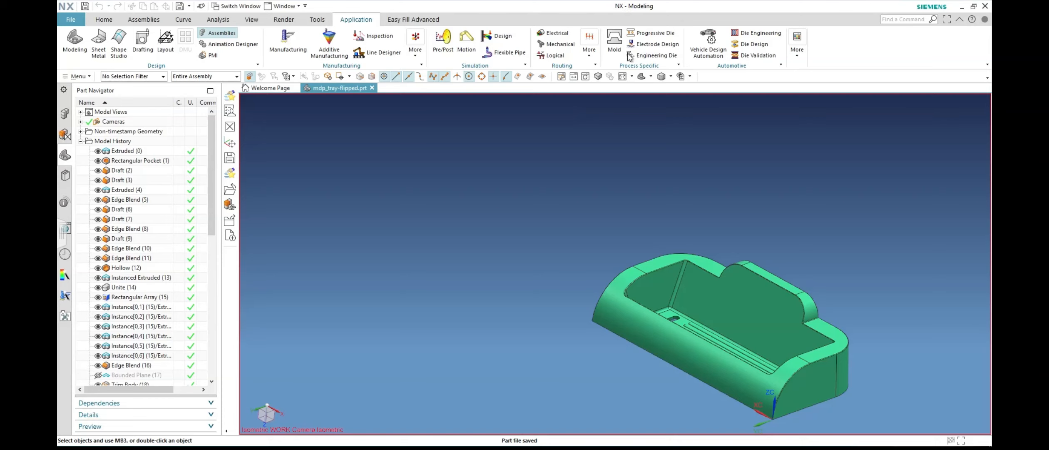
{"action": "left_click", "coordinate": [615, 40]}
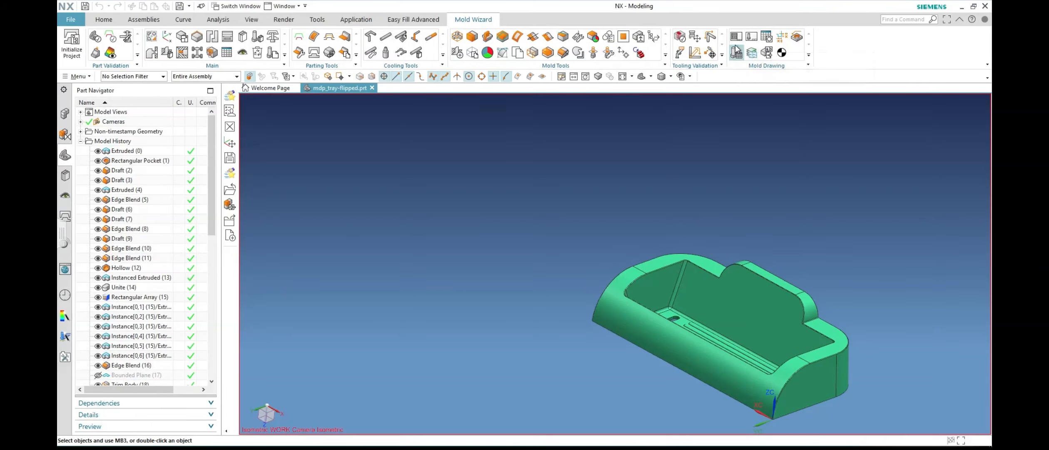
{"action": "left_click", "coordinate": [713, 53]}
Step: Initialize a mold project for the tray with ABS as the material
{"action": "left_click", "coordinate": [71, 41]}
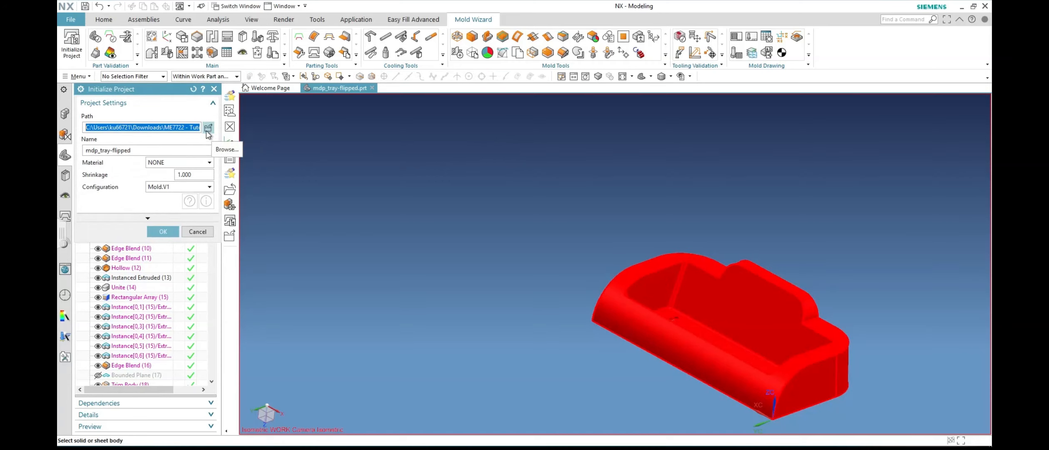
{"action": "left_click", "coordinate": [176, 163]}
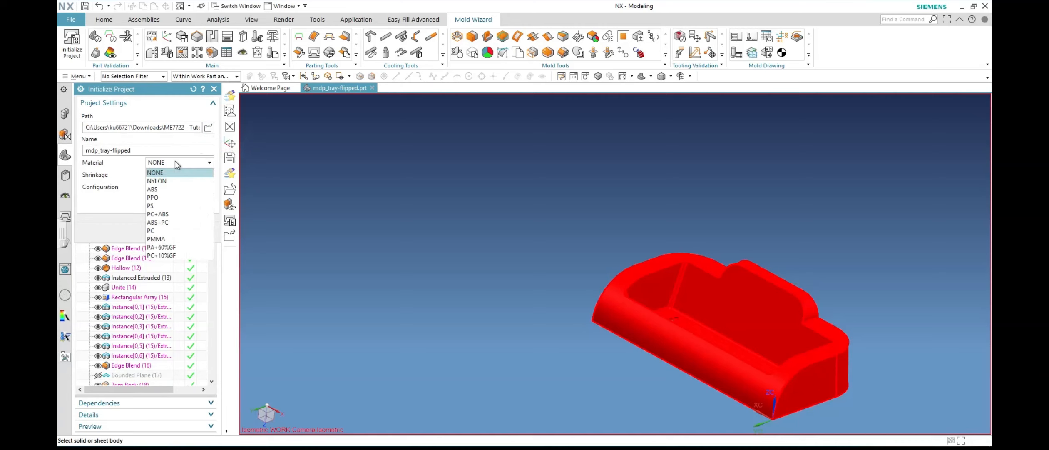
{"action": "left_click", "coordinate": [170, 187]}
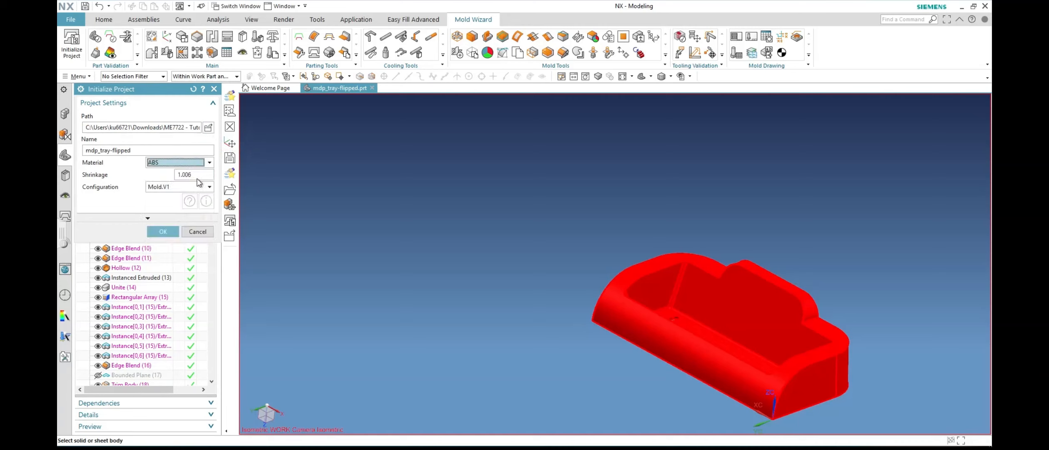
{"action": "left_click", "coordinate": [174, 233]}
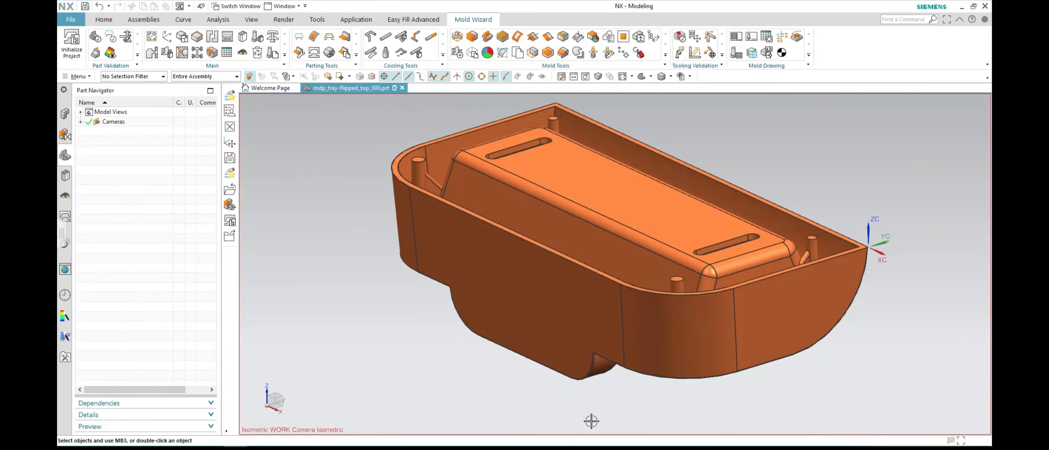
Step: Save all modified parts and top-level assembly parts of the mold project
{"action": "left_click", "coordinate": [74, 21]}
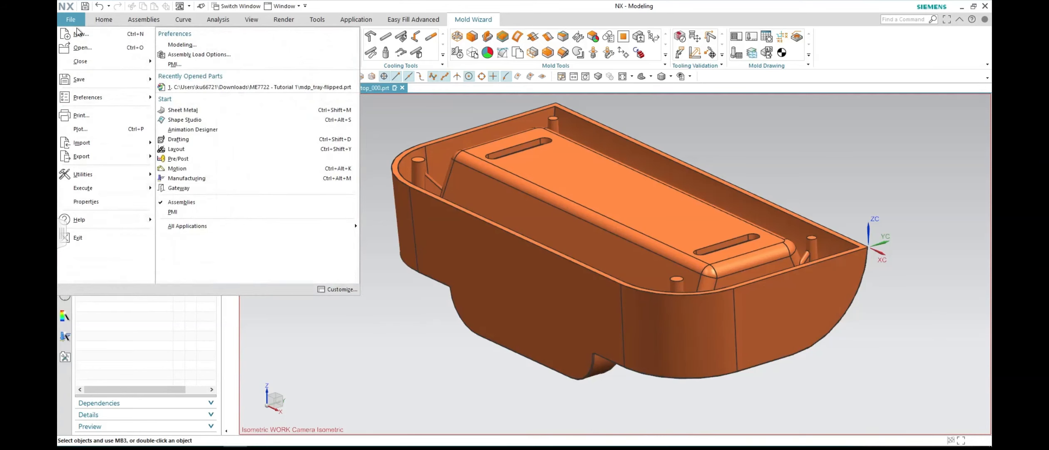
{"action": "mouse_move", "coordinate": [83, 79]}
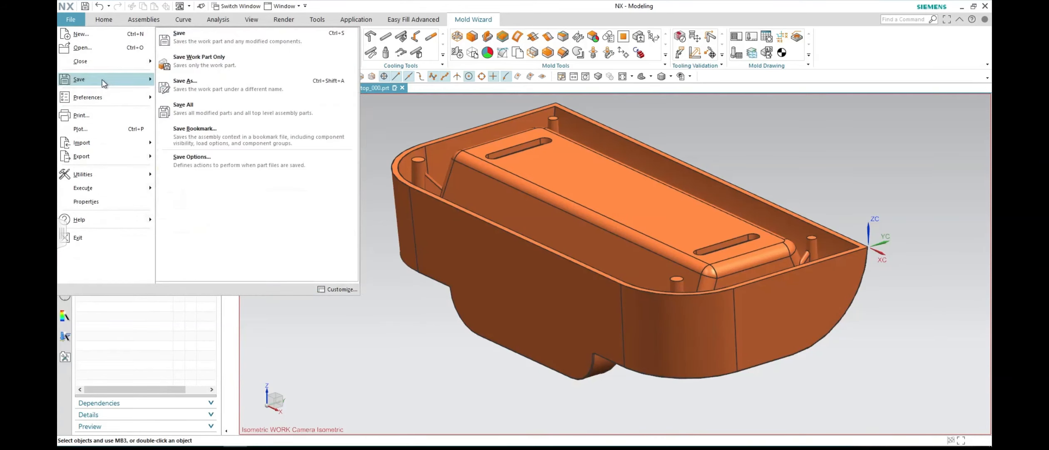
{"action": "left_click", "coordinate": [226, 107]}
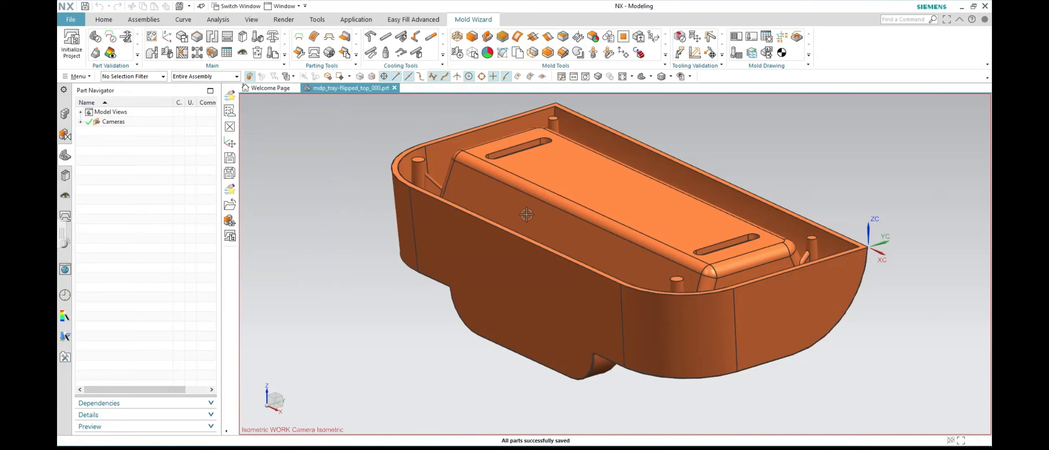
Step: Switch to File Explorer, review the part files generated in the ME7722 - Tutorial 1 folder, and return to NX
{"action": "mouse_move", "coordinate": [142, 449]}
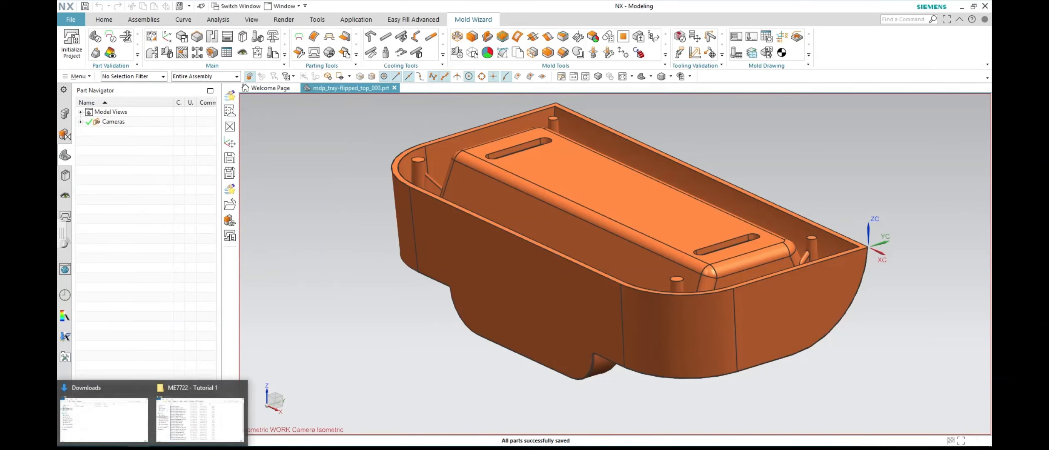
{"action": "left_click", "coordinate": [200, 416]}
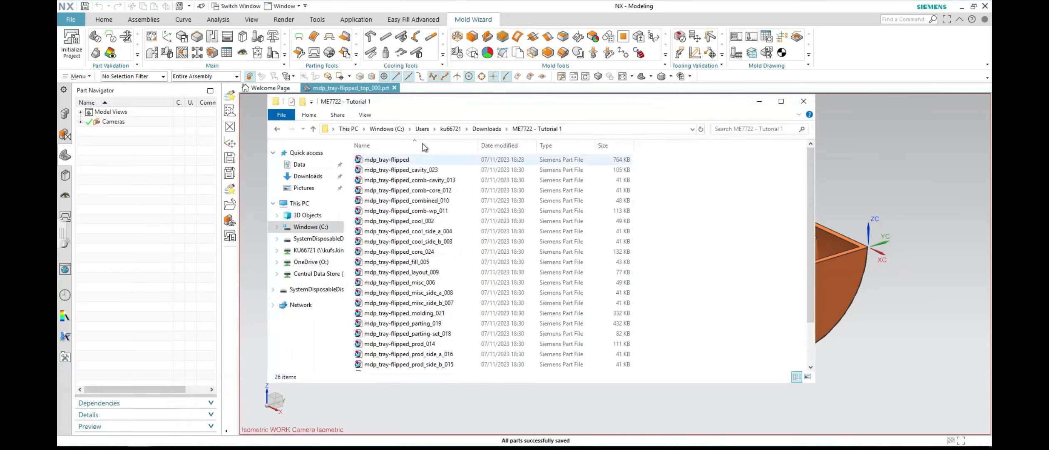
{"action": "left_click", "coordinate": [403, 162]}
{"action": "scroll", "coordinate": [425, 200], "scroll_direction": "down", "scroll_amount": 2}
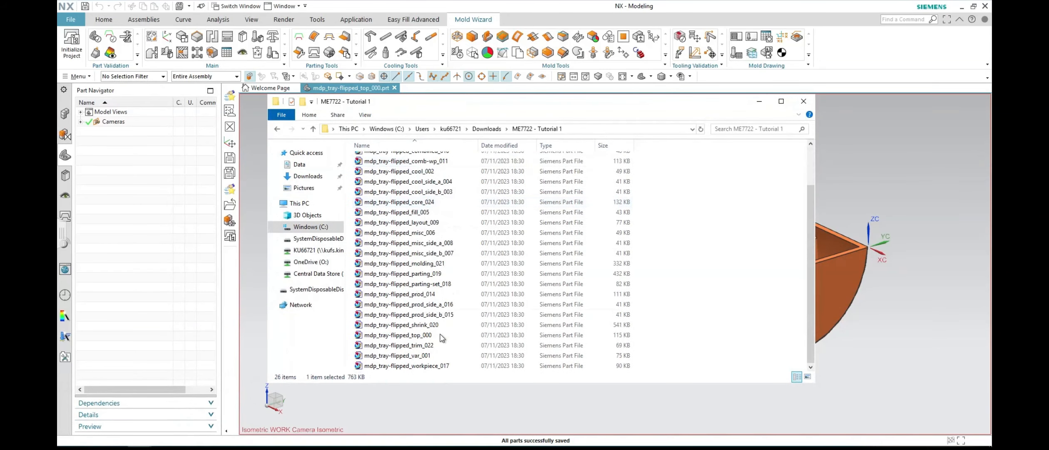
{"action": "scroll", "coordinate": [429, 291], "scroll_direction": "up", "scroll_amount": 2}
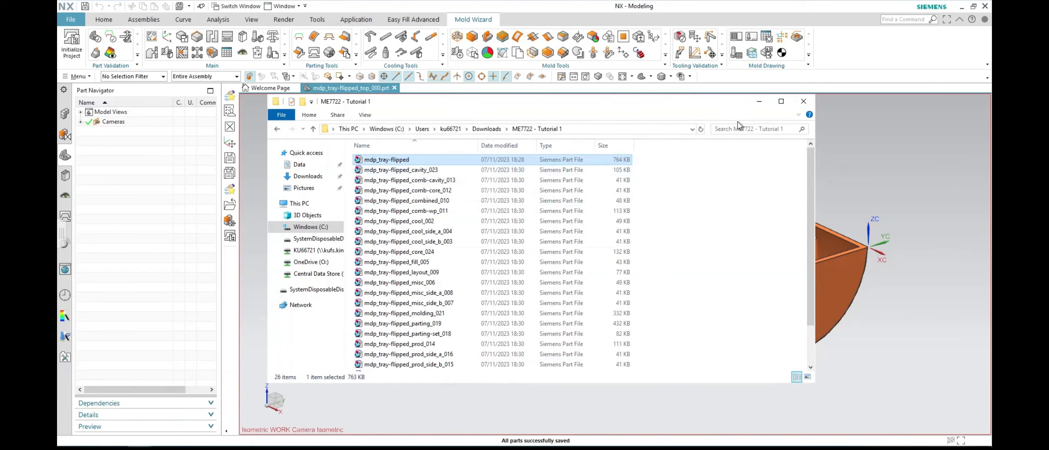
{"action": "left_click", "coordinate": [759, 102]}
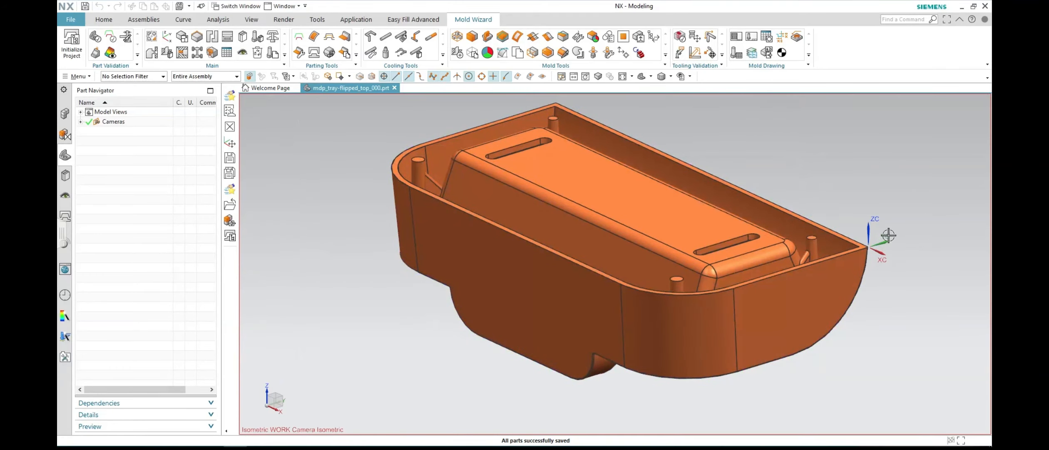
Step: Rotate the top assembly's work coordinate system 180° about the YC axis and save the assembly
{"action": "double_click", "coordinate": [871, 235]}
{"action": "middle_click_drag", "start_coordinate": [857, 316], "coordinate": [760, 230]}
{"action": "middle_click_drag", "start_coordinate": [757, 255], "coordinate": [759, 263]}
{"action": "scroll", "coordinate": [760, 263], "scroll_direction": "up", "scroll_amount": 2}
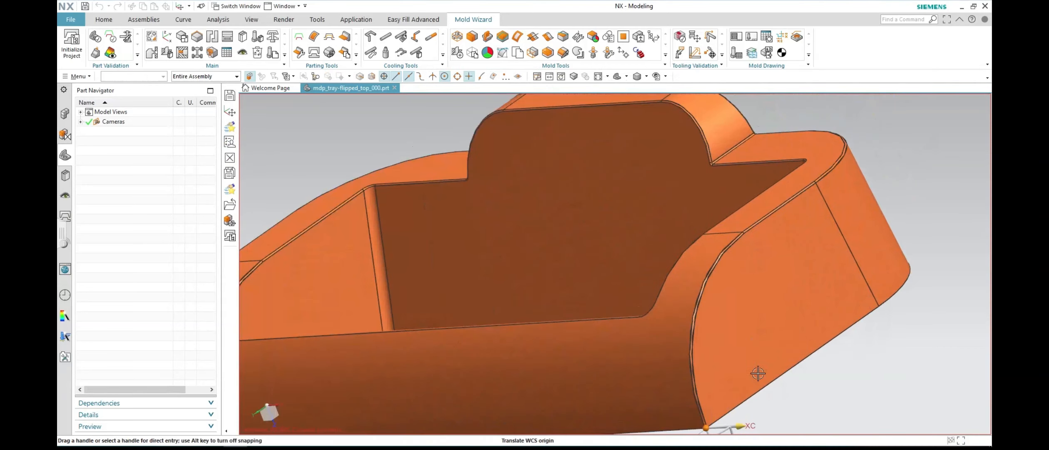
{"action": "scroll", "coordinate": [780, 347], "scroll_direction": "down", "scroll_amount": 3}
{"action": "left_click_drag", "start_coordinate": [768, 412], "coordinate": [718, 362]}
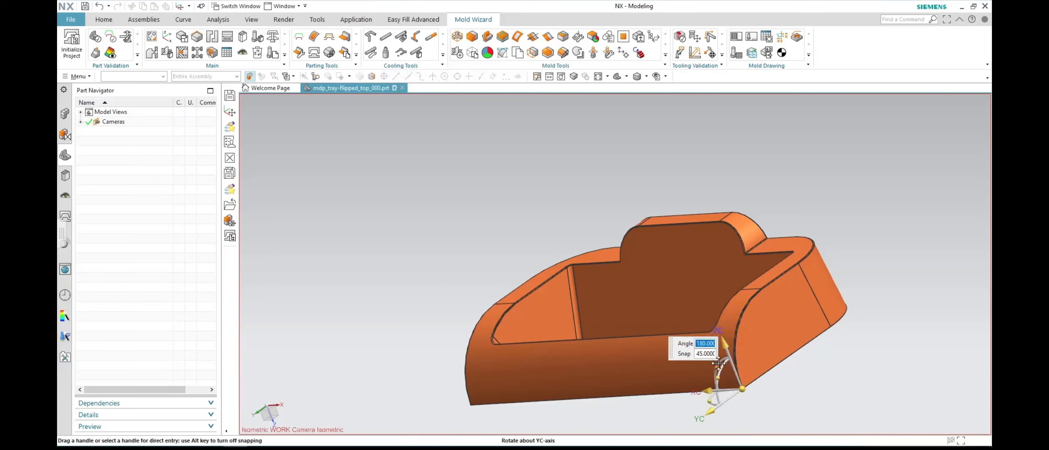
{"action": "left_click", "coordinate": [85, 7]}
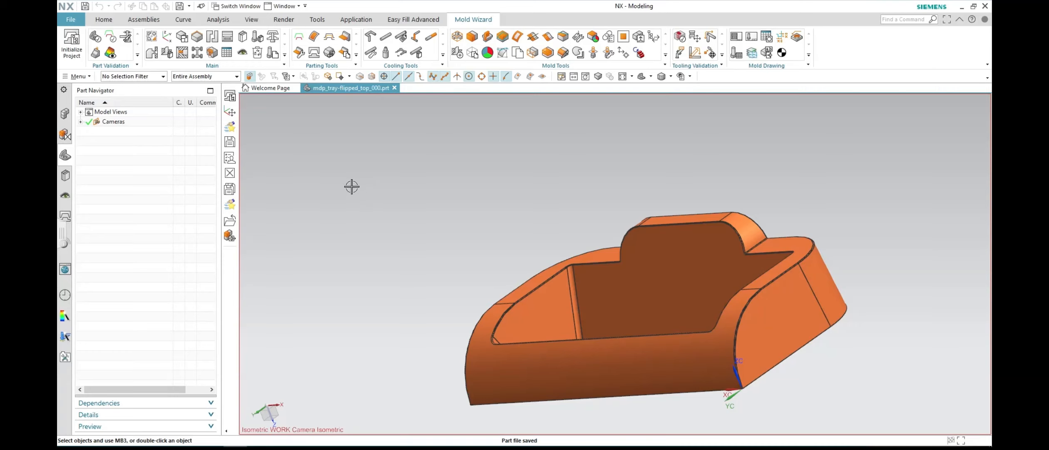
Step: Run the Mold Part Quality check on the tray body and close the mold design validation
{"action": "left_click", "coordinate": [96, 38]}
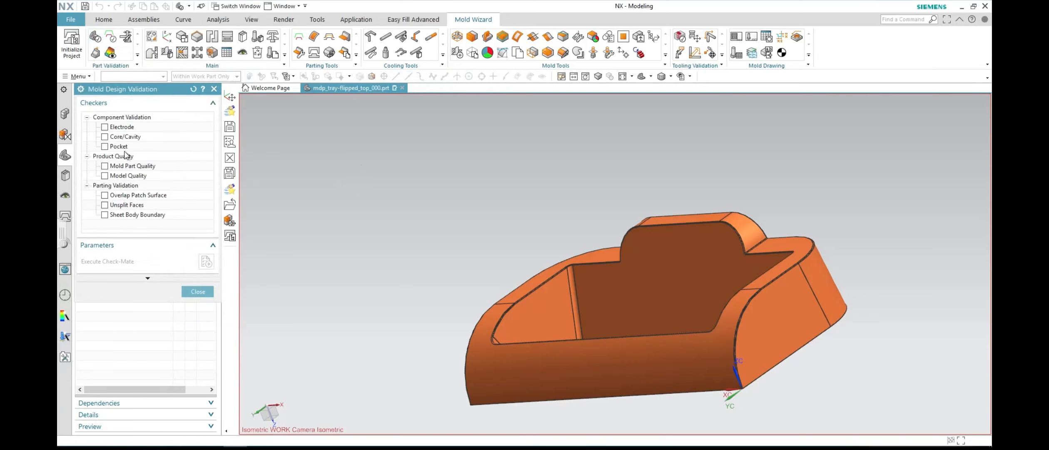
{"action": "left_click", "coordinate": [105, 166]}
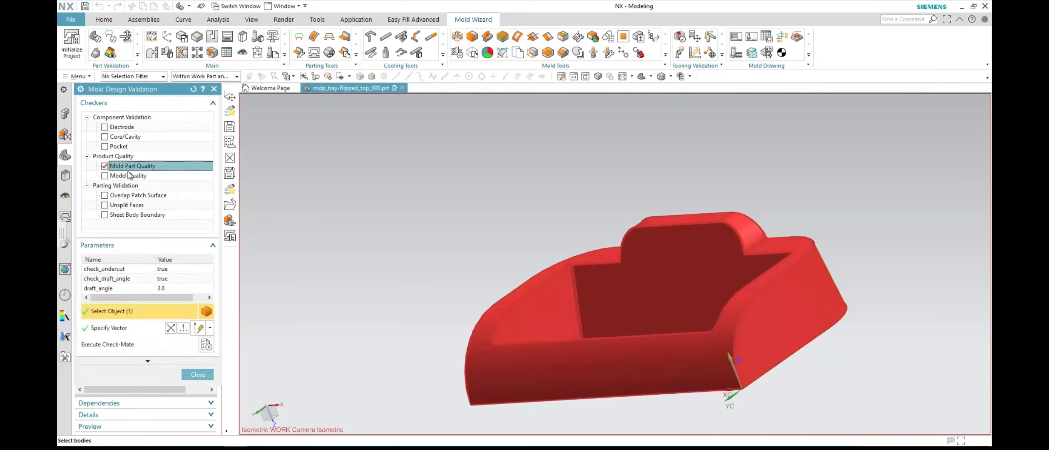
{"action": "left_click", "coordinate": [206, 344]}
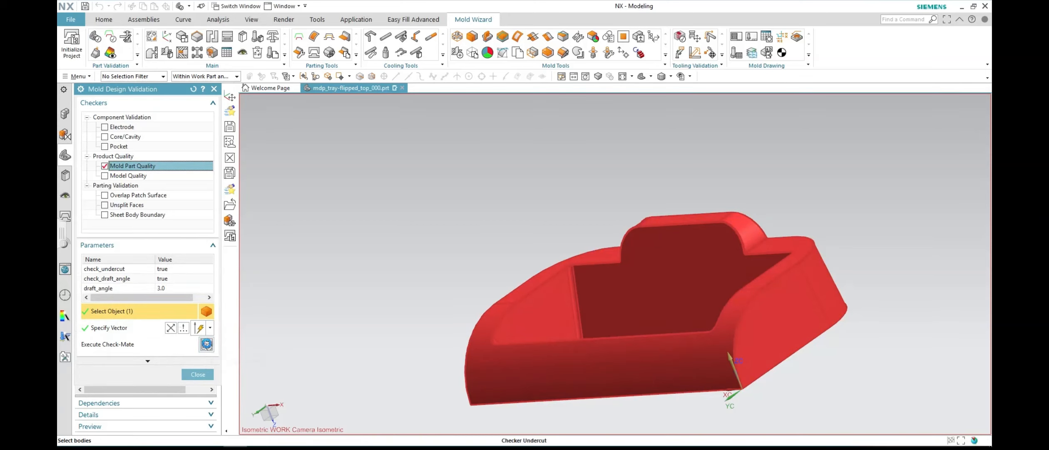
{"action": "left_click", "coordinate": [198, 374]}
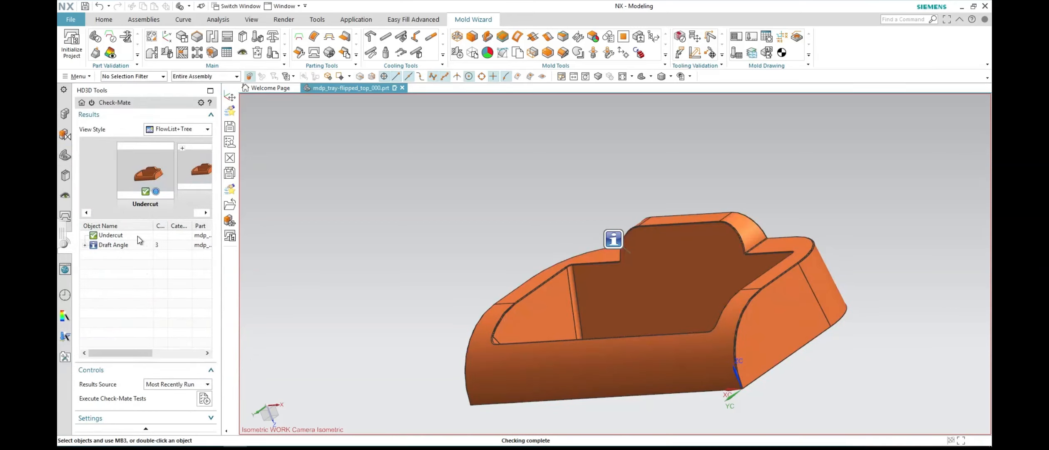
Step: Expand the Draft Angle check results, widen the results list and its name column, and examine the faces under Face Angle = 0
{"action": "left_click", "coordinate": [85, 245]}
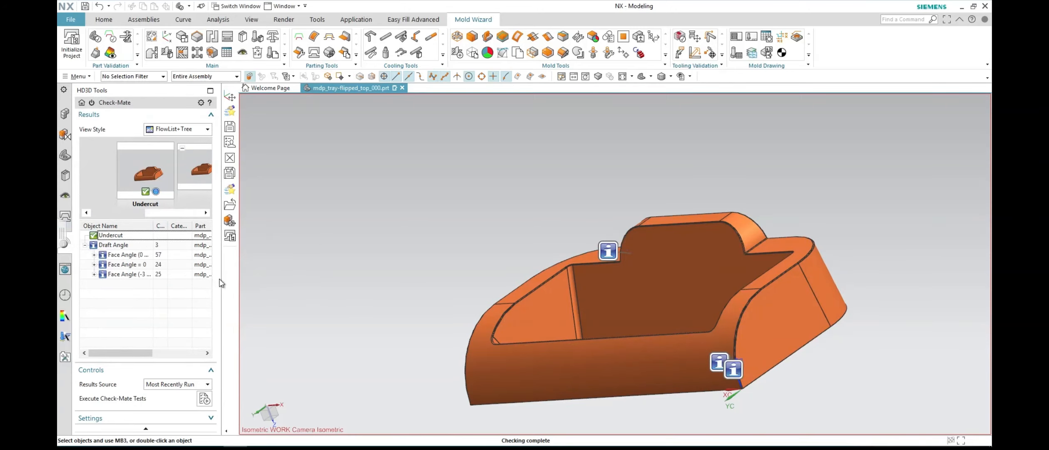
{"action": "left_click_drag", "start_coordinate": [222, 279], "coordinate": [376, 277]}
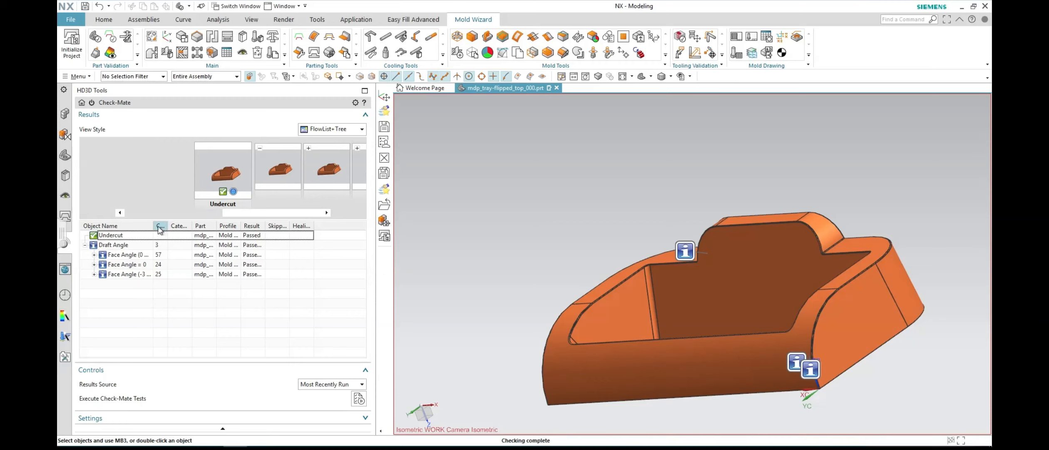
{"action": "left_click_drag", "start_coordinate": [155, 226], "coordinate": [244, 226]}
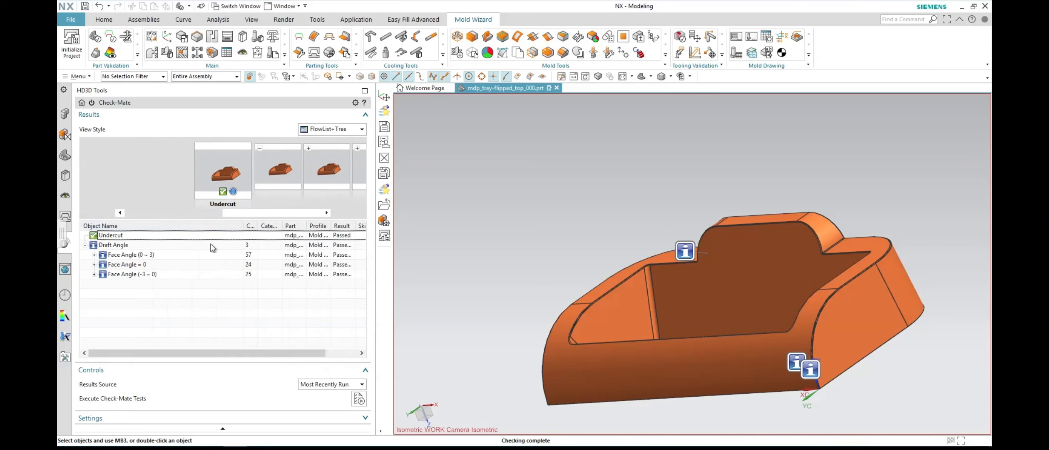
{"action": "left_click", "coordinate": [148, 268]}
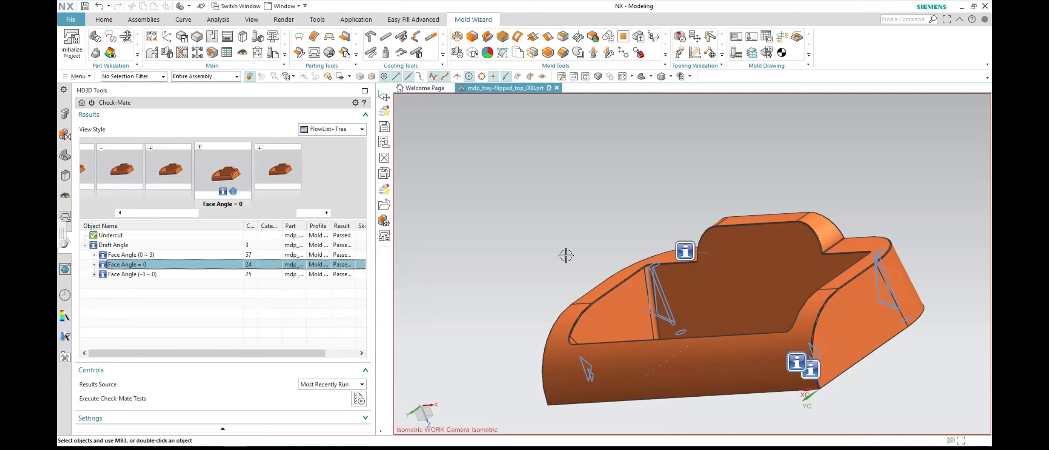
{"action": "middle_click_drag", "start_coordinate": [565, 253], "coordinate": [503, 168]}
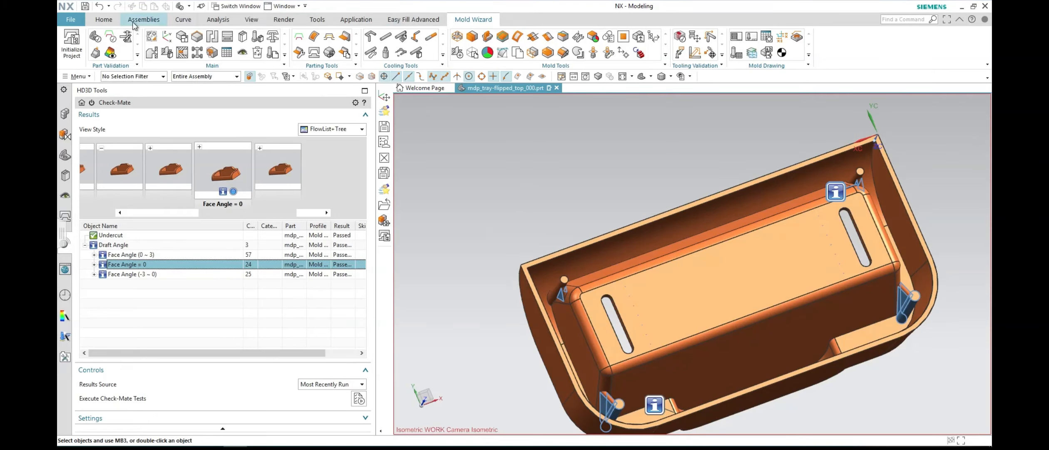
Step: Compare all faces in the Draft Angle results with those under Face Angle = 0 from several views of the tray
{"action": "left_click", "coordinate": [111, 21]}
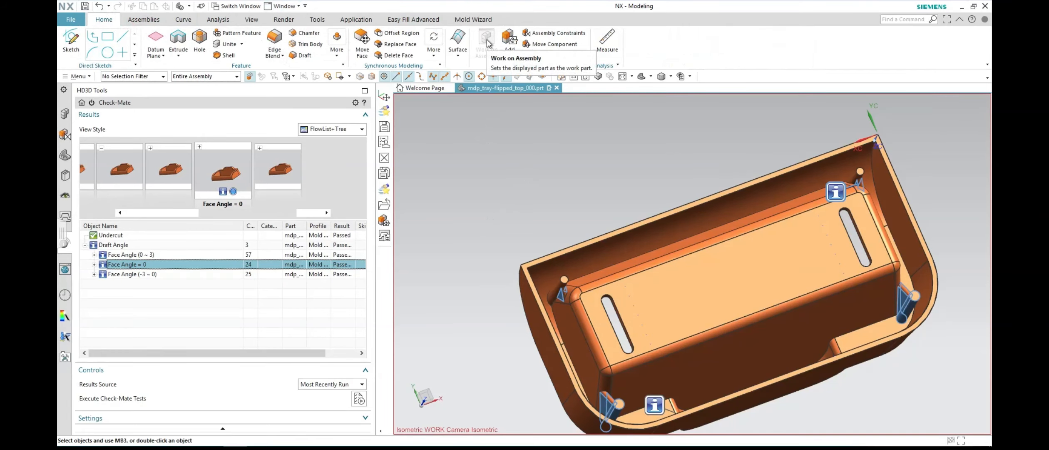
{"action": "left_click", "coordinate": [144, 244]}
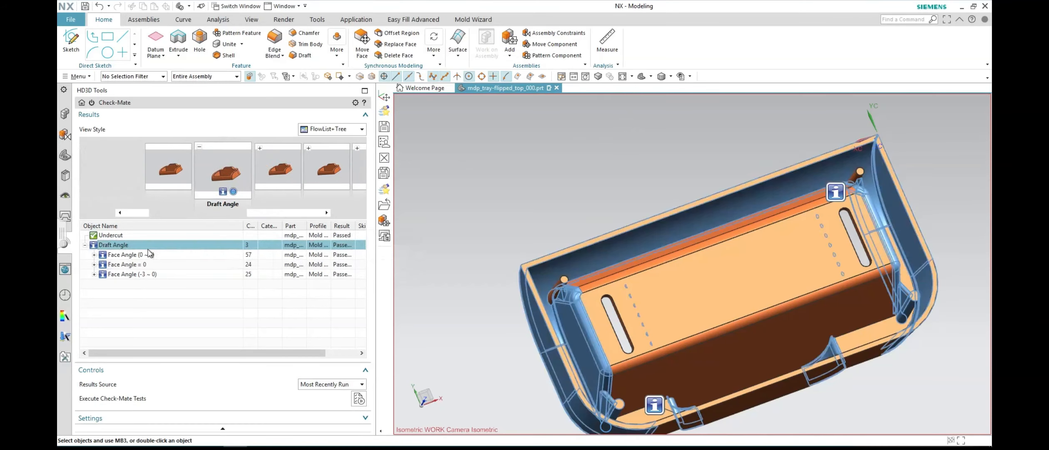
{"action": "middle_click_drag", "start_coordinate": [518, 182], "coordinate": [412, 152]}
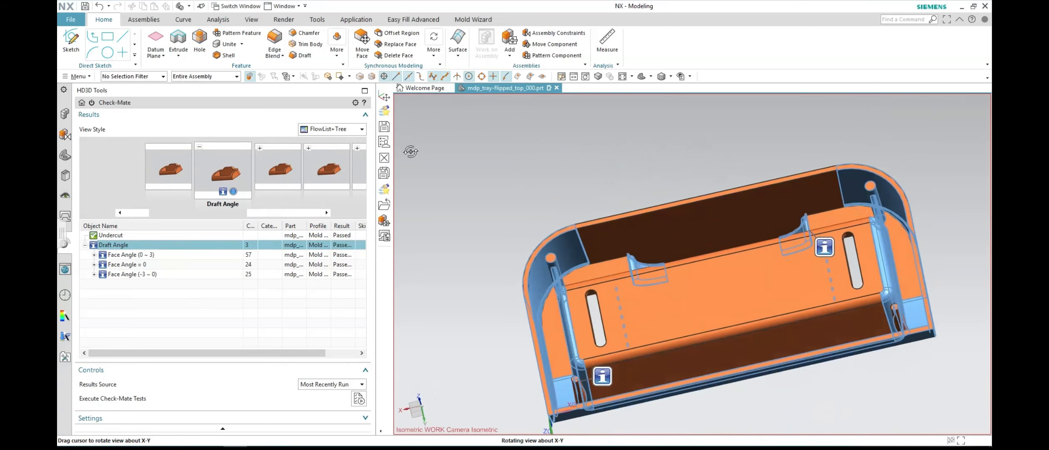
{"action": "scroll", "coordinate": [411, 152], "scroll_direction": "up", "scroll_amount": 1}
{"action": "left_click", "coordinate": [134, 265]}
{"action": "scroll", "coordinate": [546, 330], "scroll_direction": "down", "scroll_amount": 2}
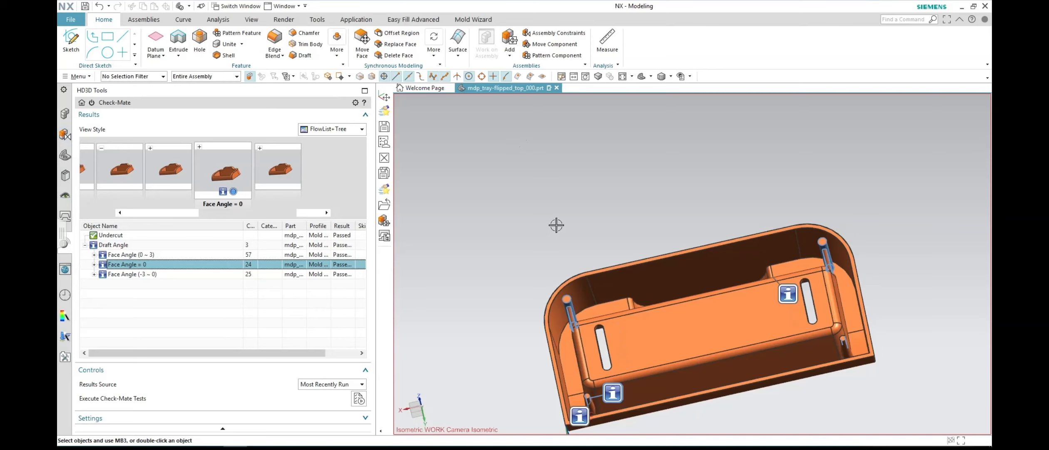
{"action": "middle_click_drag", "start_coordinate": [555, 225], "coordinate": [621, 295]}
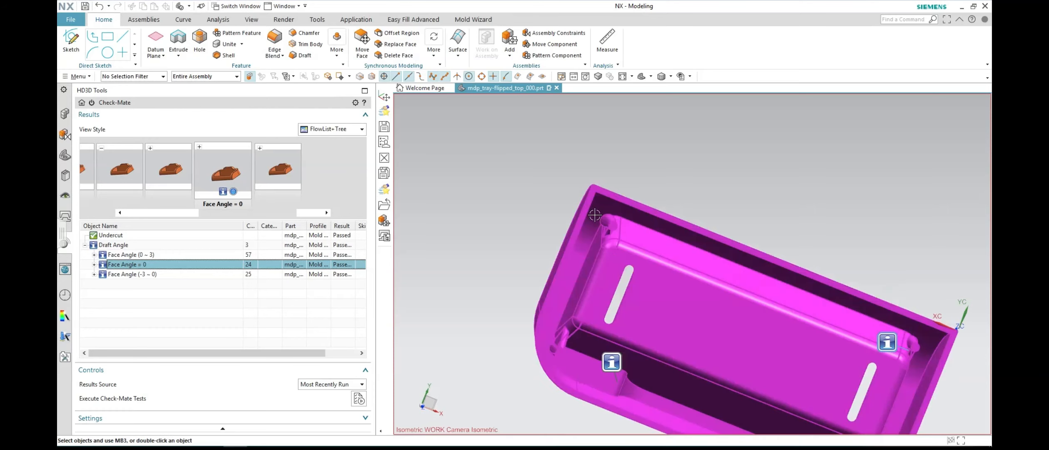
{"action": "scroll", "coordinate": [601, 217], "scroll_direction": "up", "scroll_amount": 3}
{"action": "left_click", "coordinate": [160, 76]}
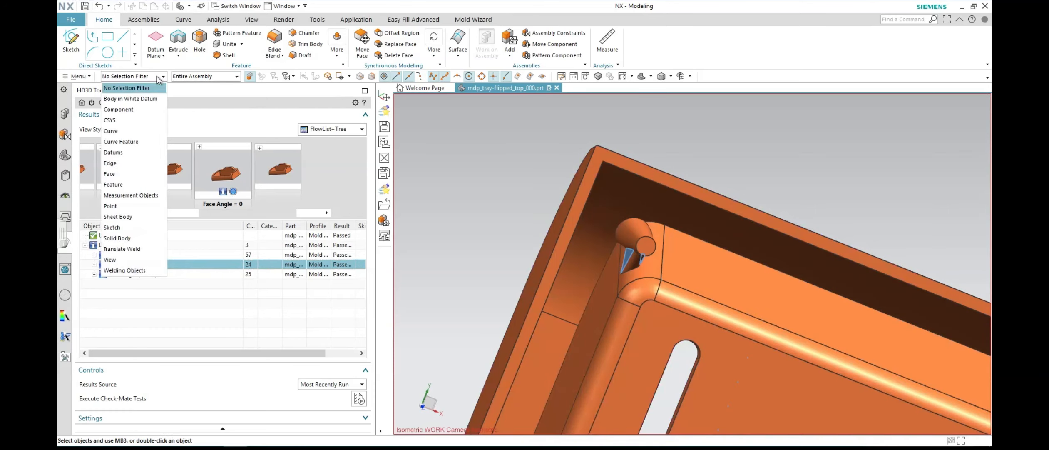
{"action": "left_click", "coordinate": [144, 173]}
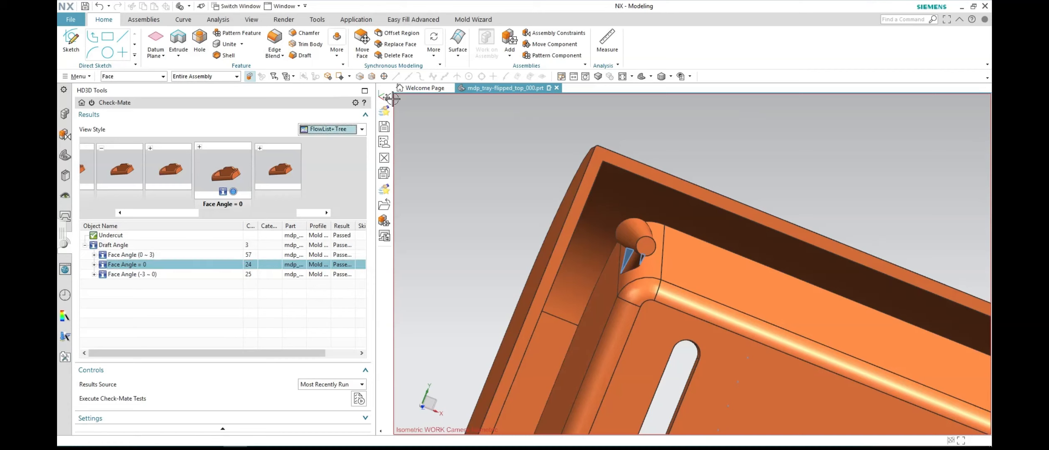
{"action": "left_click", "coordinate": [132, 76]}
{"action": "left_click", "coordinate": [123, 88]}
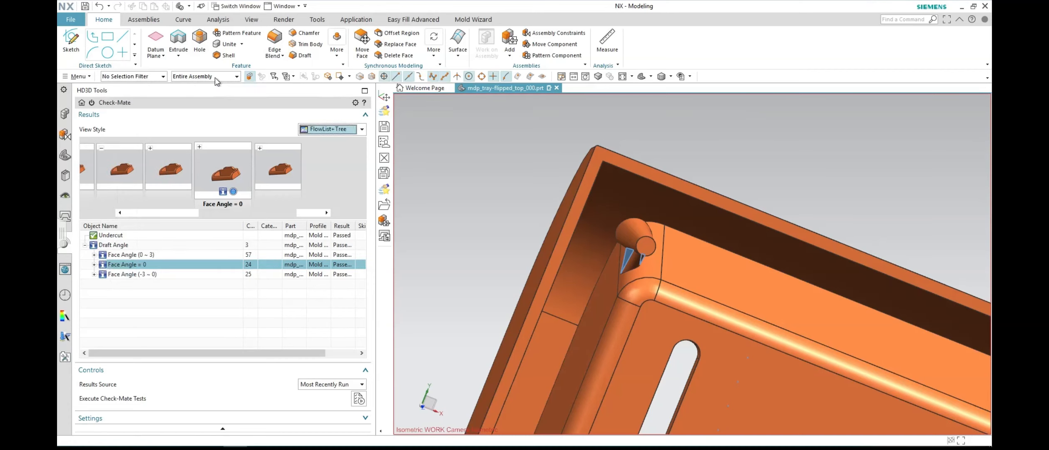
Step: Start a Draft of type Edge and set the selection scope to Entire Assembly for picking the stationary edge
{"action": "left_click", "coordinate": [303, 56]}
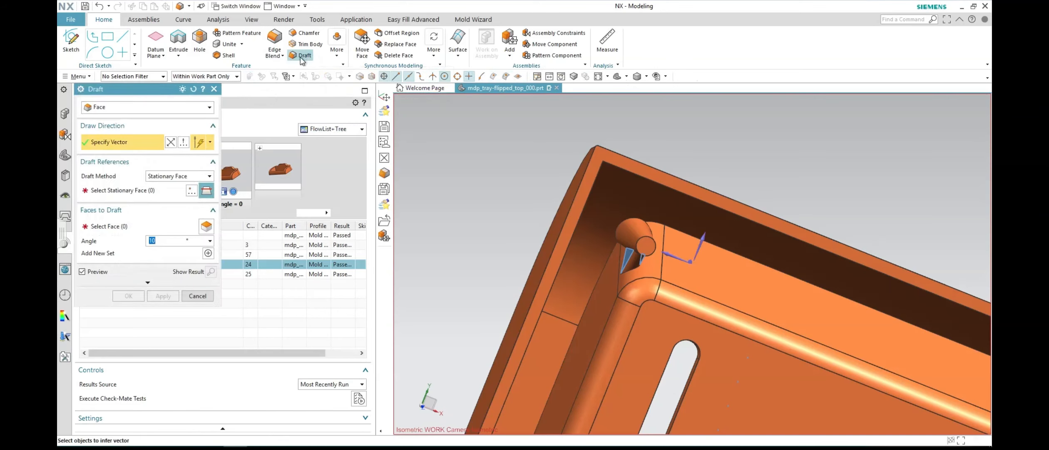
{"action": "left_click_drag", "start_coordinate": [117, 89], "coordinate": [338, 124]}
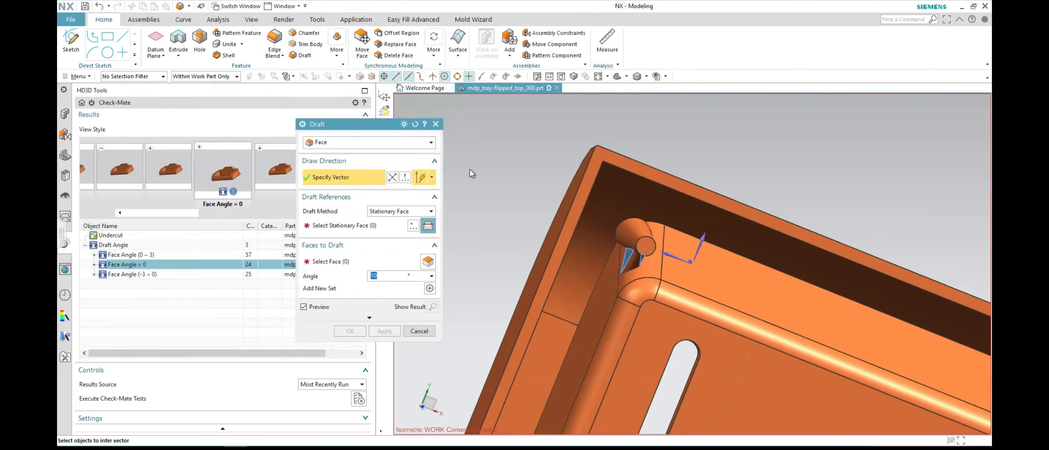
{"action": "left_click", "coordinate": [354, 143]}
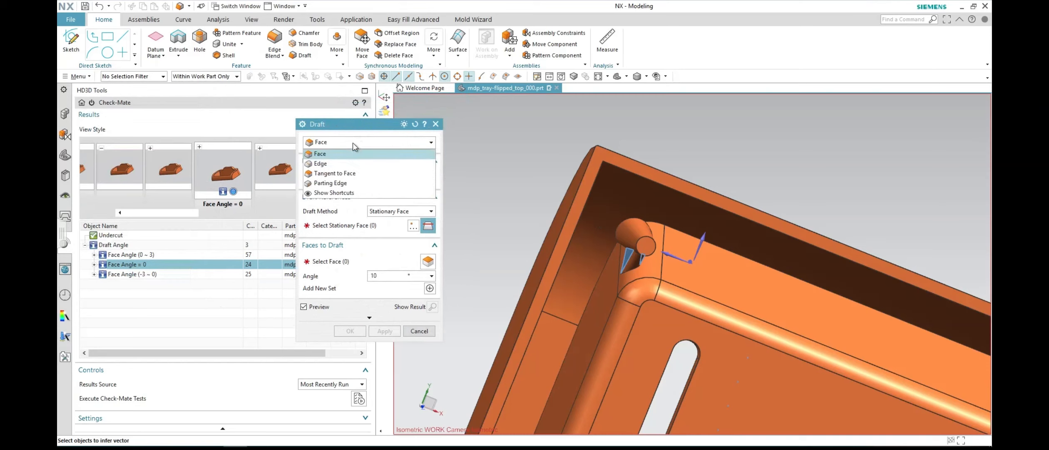
{"action": "left_click", "coordinate": [347, 163]}
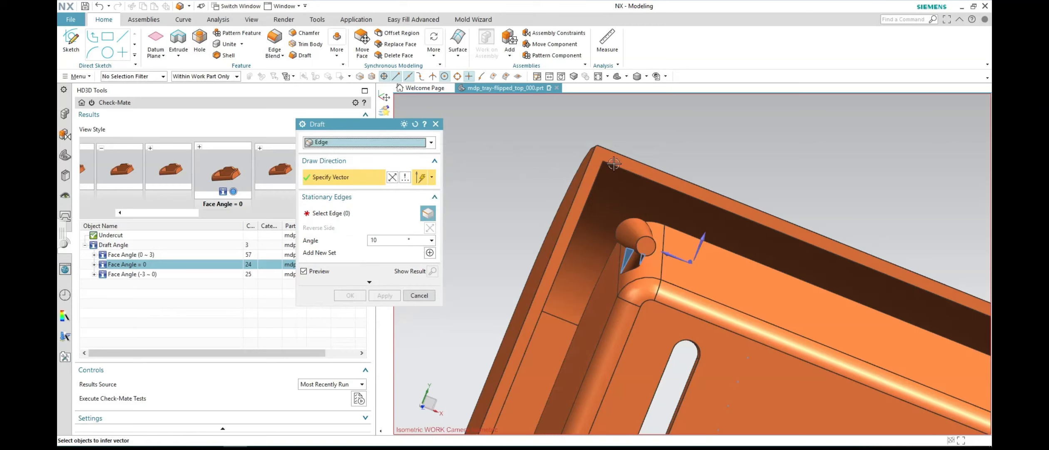
{"action": "left_click", "coordinate": [368, 216]}
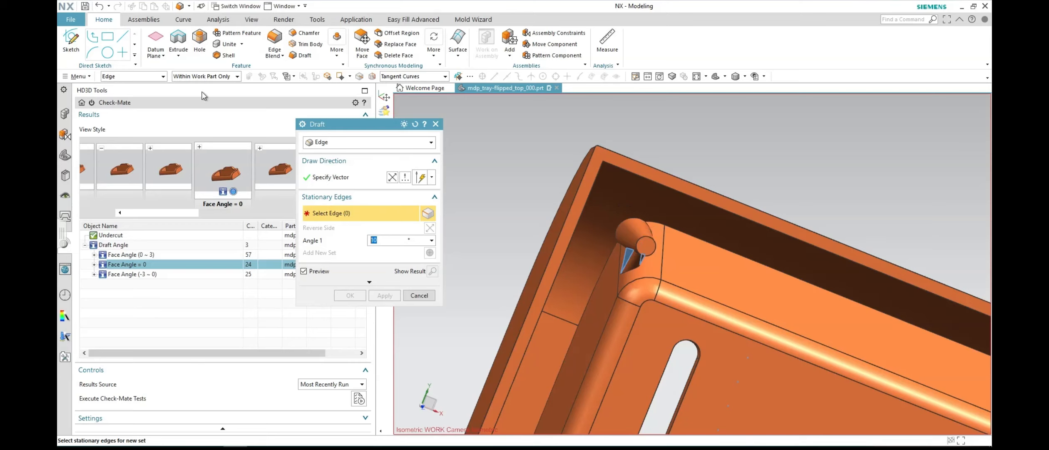
{"action": "left_click", "coordinate": [221, 76]}
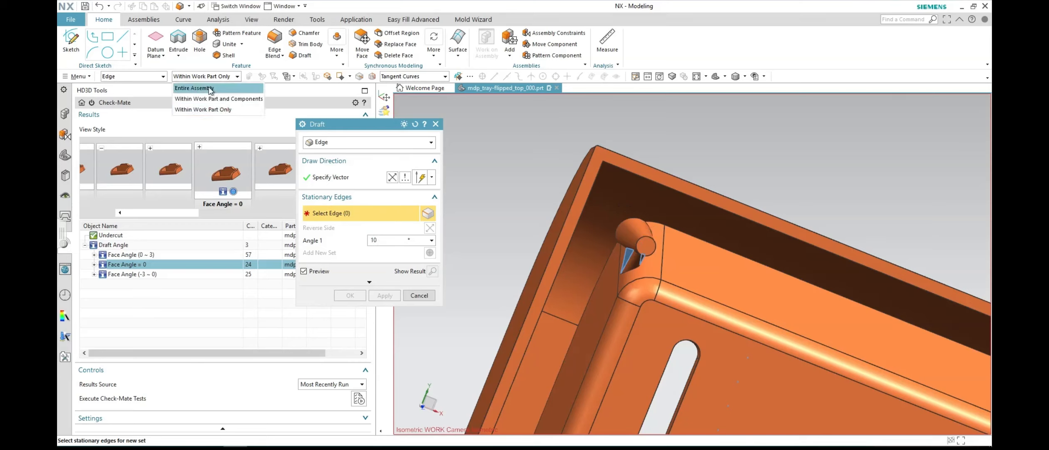
{"action": "left_click", "coordinate": [209, 88]}
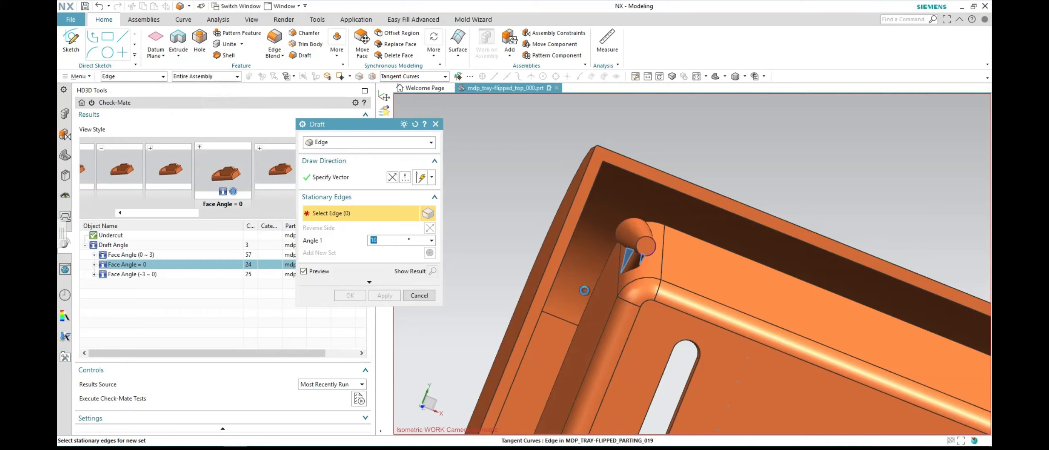
Step: Try to draft the corner pin from its circular end edge at 1.5°
{"action": "left_click", "coordinate": [642, 242]}
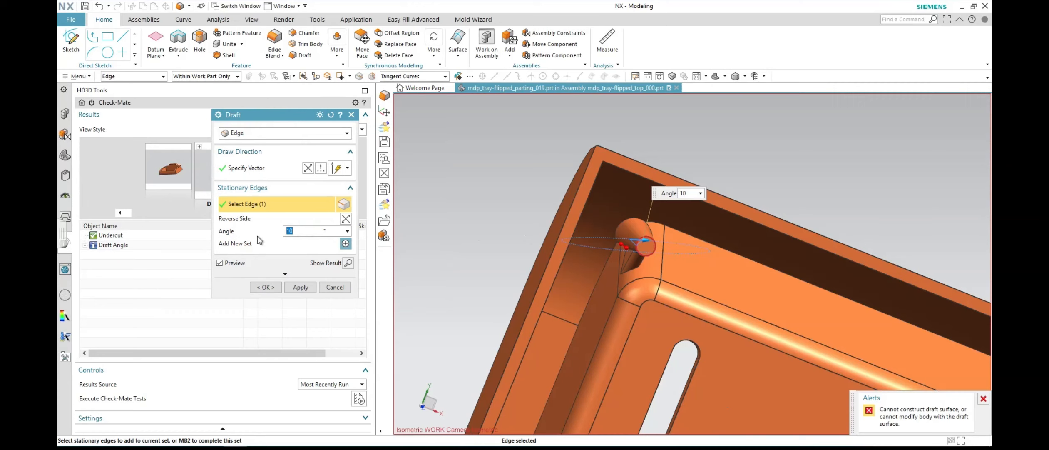
{"action": "type", "text": "1.5"}
{"action": "left_click", "coordinate": [349, 263]}
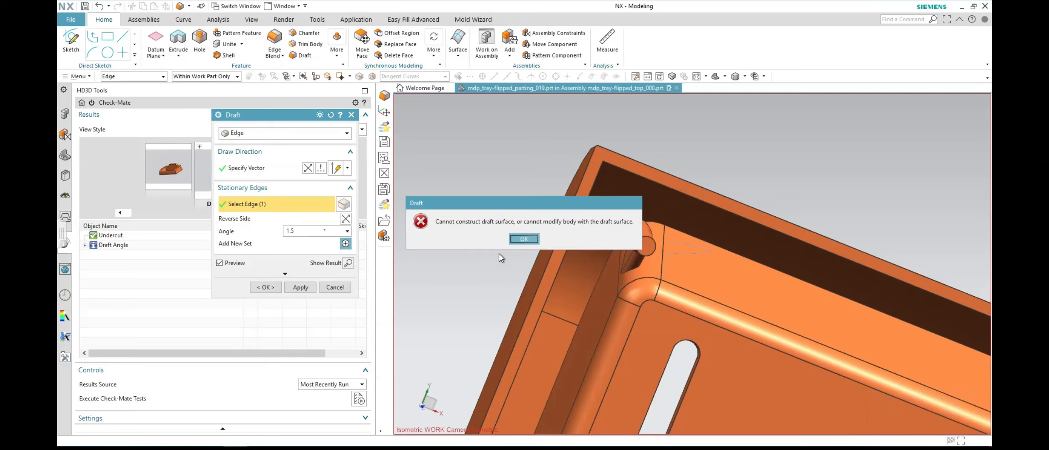
{"action": "left_click", "coordinate": [518, 237]}
Step: Draft the corner pin from its circular end edge at -1.5°
{"action": "middle_click_drag", "start_coordinate": [516, 238], "coordinate": [675, 393]}
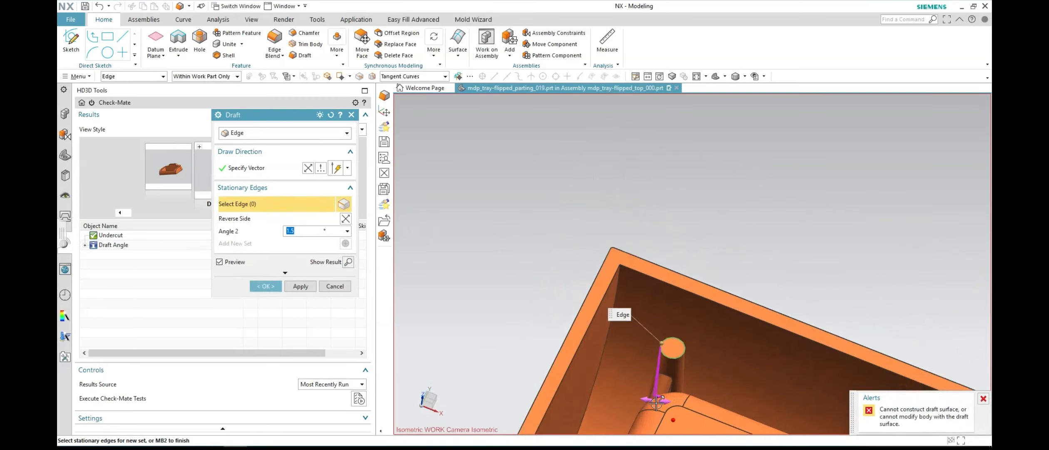
{"action": "left_click", "coordinate": [674, 393]}
{"action": "left_click_drag", "start_coordinate": [686, 391], "coordinate": [653, 382]}
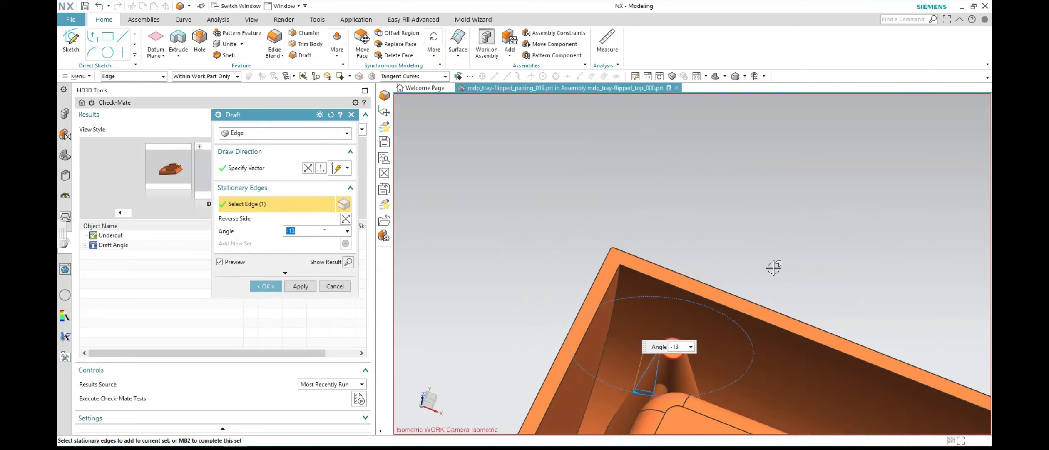
{"action": "middle_click_drag", "start_coordinate": [775, 270], "coordinate": [761, 284]}
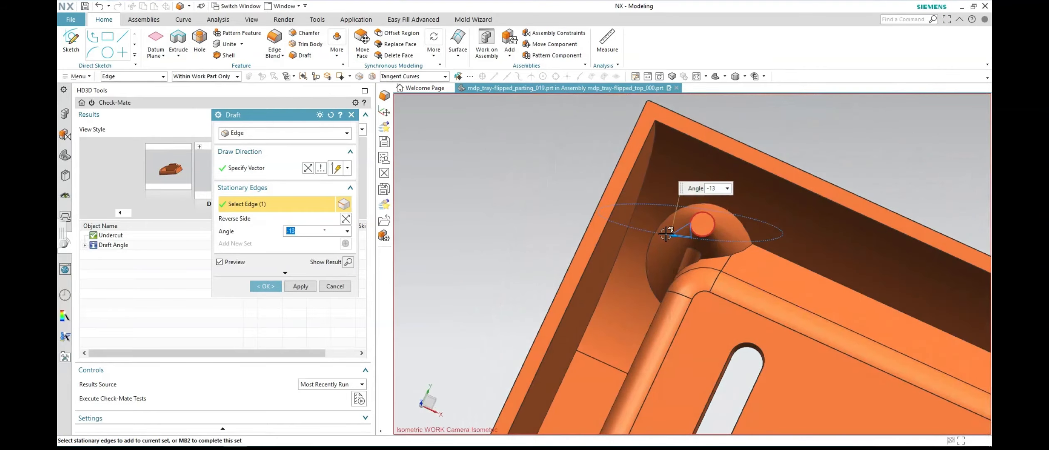
{"action": "mouse_move", "coordinate": [671, 236]}
{"action": "left_mouse_down"}
{"action": "mouse_move", "coordinate": [697, 240]}
{"action": "mouse_move", "coordinate": [688, 237]}
{"action": "left_mouse_up"}
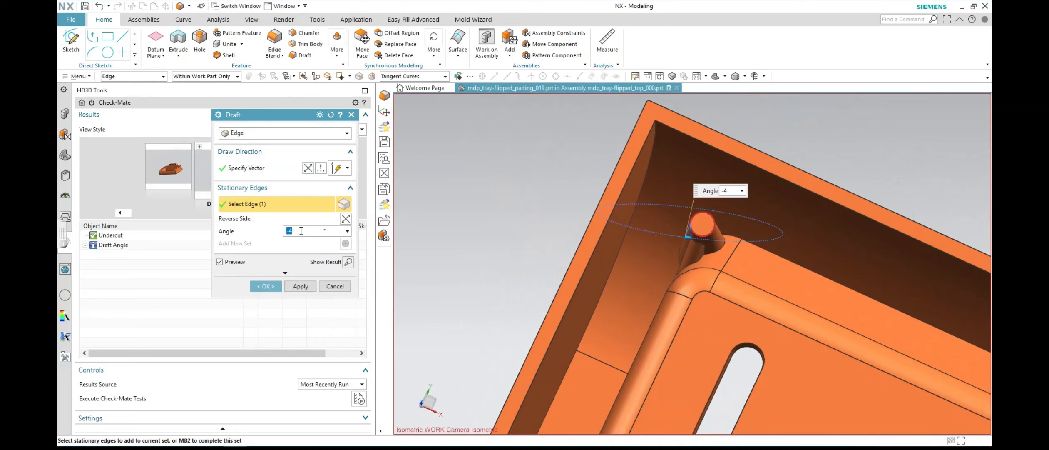
{"action": "type", "text": "-1.5"}
{"action": "key", "text": "Return"}
{"action": "left_click", "coordinate": [263, 287]}
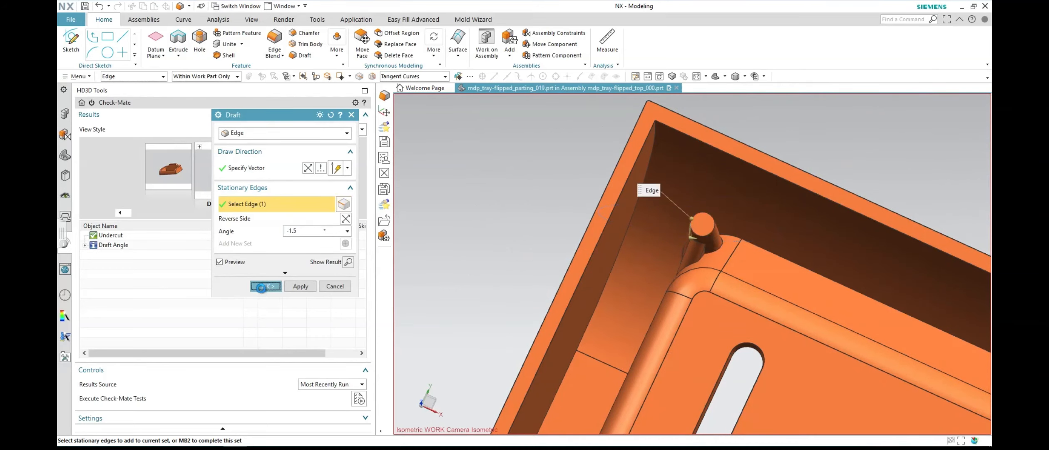
Step: Draft the pin in the corner beside the work coordinate system origin from its circular end edge, using a negative angle
{"action": "scroll", "coordinate": [913, 145], "scroll_direction": "down", "scroll_amount": 5}
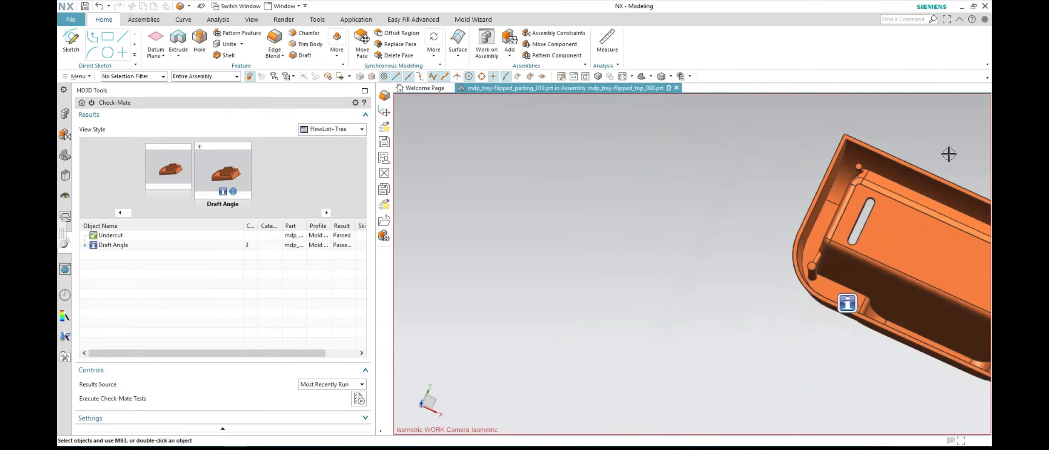
{"action": "scroll", "coordinate": [949, 153], "scroll_direction": "up", "scroll_amount": 2}
{"action": "scroll", "coordinate": [951, 158], "scroll_direction": "down", "scroll_amount": 2}
{"action": "middle_click_drag", "start_coordinate": [938, 138], "coordinate": [908, 138]}
{"action": "left_click", "coordinate": [623, 77]}
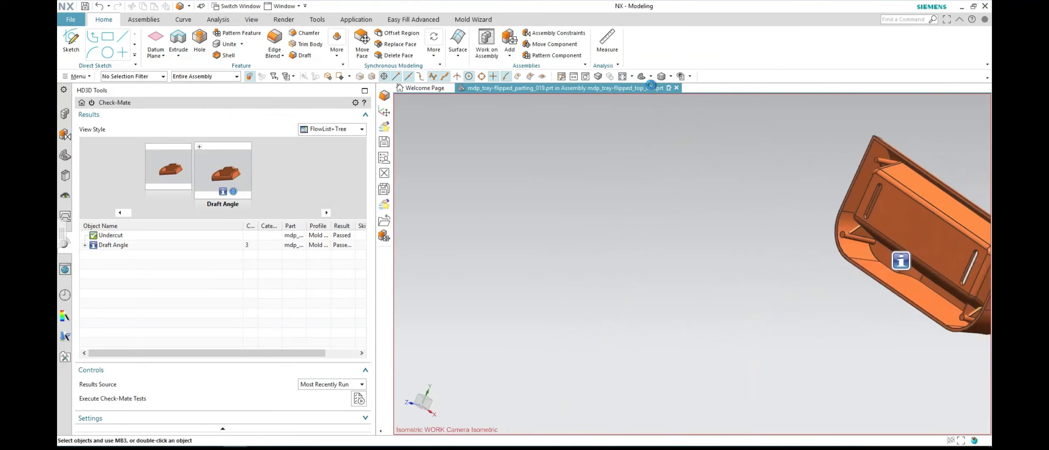
{"action": "scroll", "coordinate": [805, 272], "scroll_direction": "up", "scroll_amount": 2}
{"action": "scroll", "coordinate": [838, 171], "scroll_direction": "up", "scroll_amount": 3}
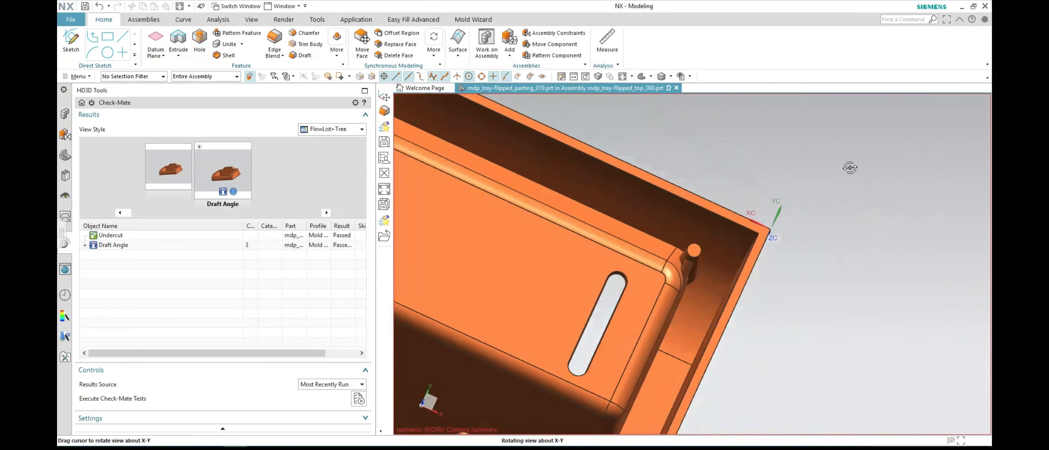
{"action": "left_click", "coordinate": [300, 55]}
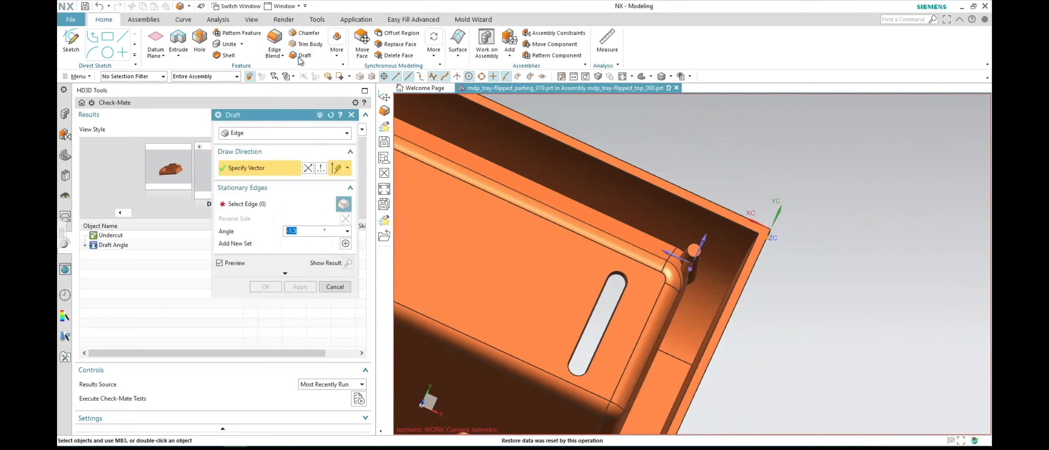
{"action": "left_click", "coordinate": [254, 204]}
{"action": "scroll", "coordinate": [712, 263], "scroll_direction": "up", "scroll_amount": 2}
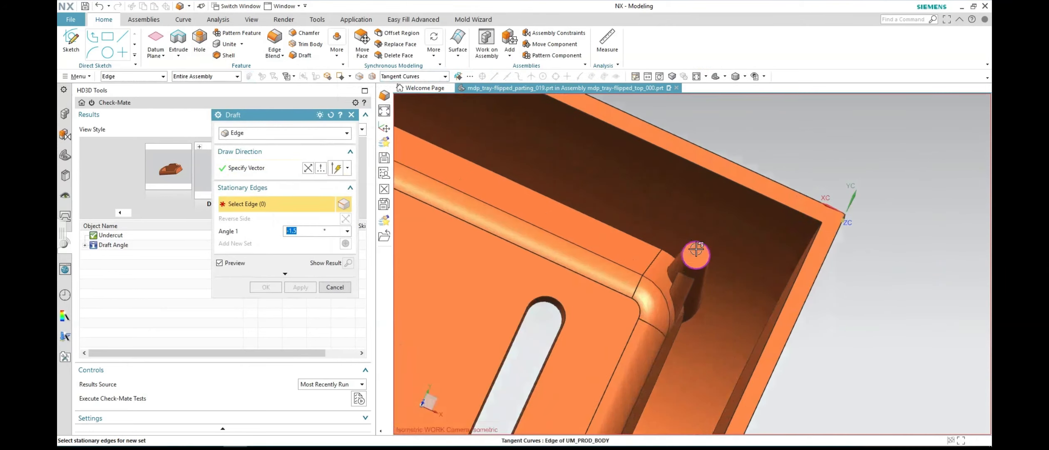
{"action": "left_click", "coordinate": [711, 263]}
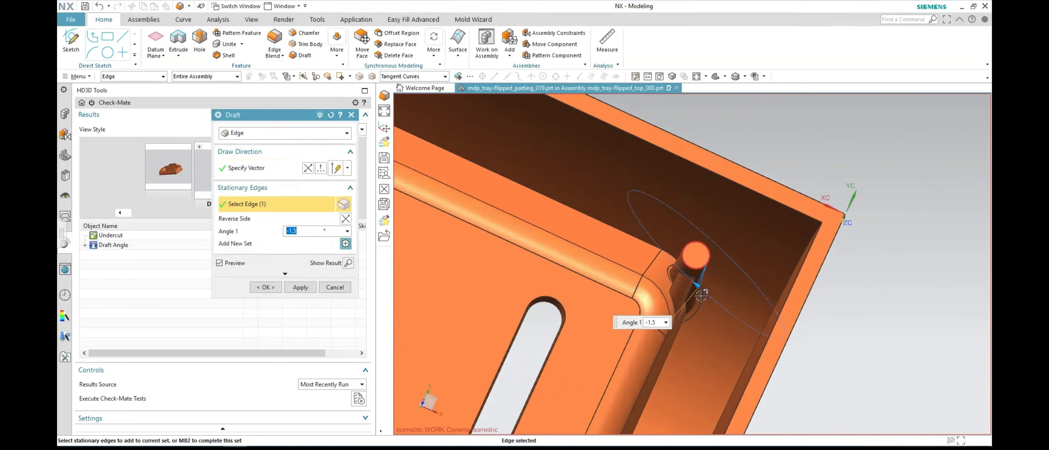
{"action": "left_click_drag", "start_coordinate": [700, 289], "coordinate": [710, 295]}
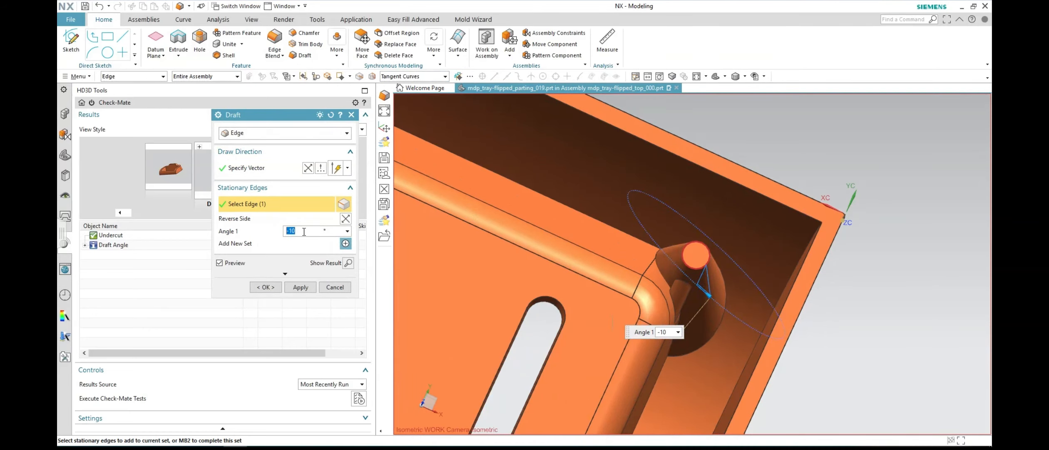
{"action": "type", "text": "-"}
{"action": "left_click", "coordinate": [265, 287]}
Step: Start a Draft Body of type Face, using the floor face around the pin in the rounded corner nearest the work coordinate system as parting object
{"action": "scroll", "coordinate": [621, 188], "scroll_direction": "down", "scroll_amount": 7}
{"action": "middle_click_drag", "start_coordinate": [521, 329], "coordinate": [461, 347]}
{"action": "scroll", "coordinate": [462, 341], "scroll_direction": "up", "scroll_amount": 2}
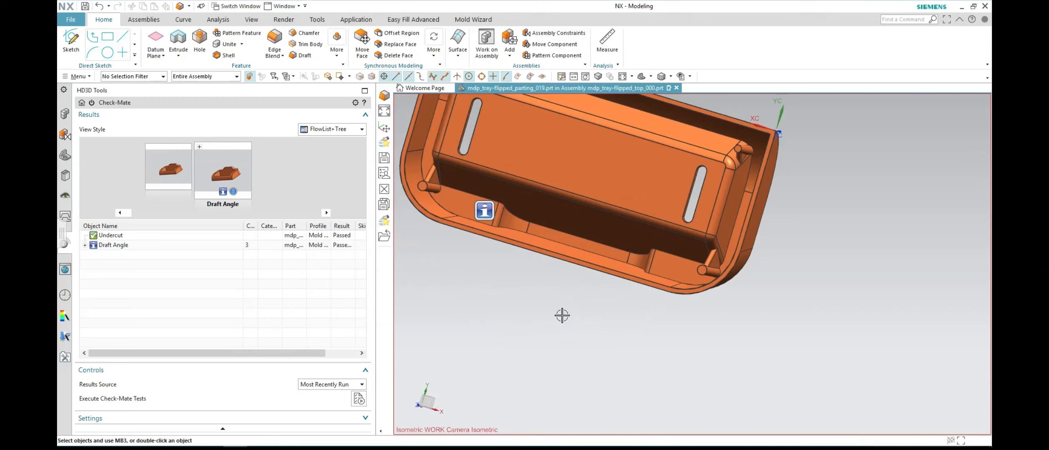
{"action": "scroll", "coordinate": [743, 304], "scroll_direction": "up", "scroll_amount": 2}
{"action": "middle_click_drag", "start_coordinate": [745, 300], "coordinate": [745, 303]}
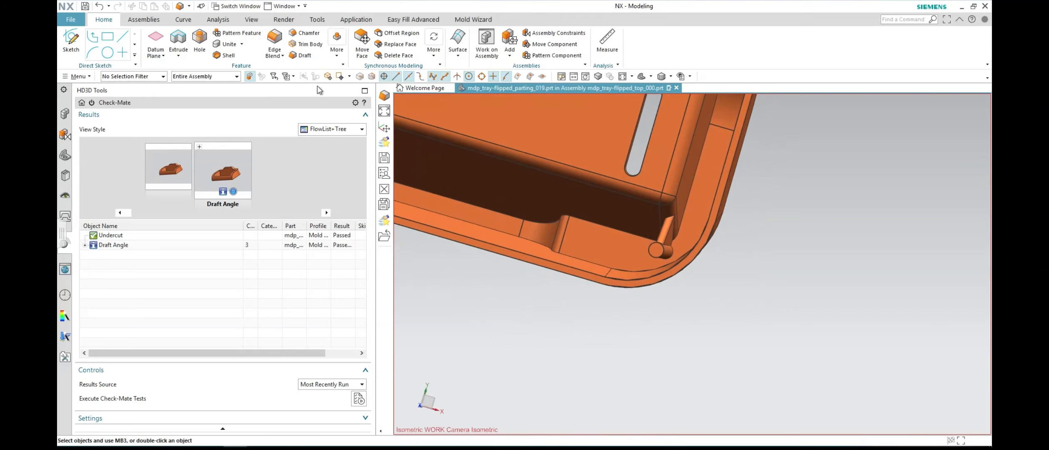
{"action": "left_click", "coordinate": [336, 53]}
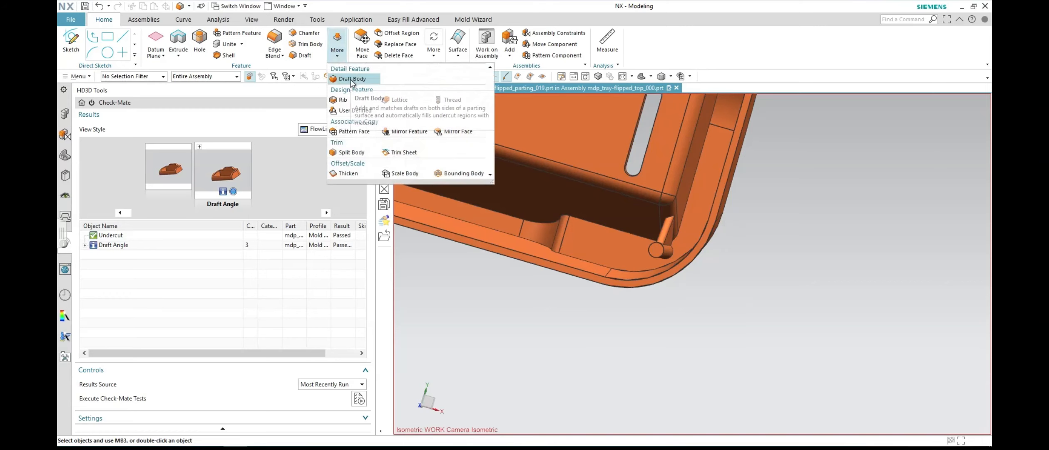
{"action": "left_click", "coordinate": [352, 79]}
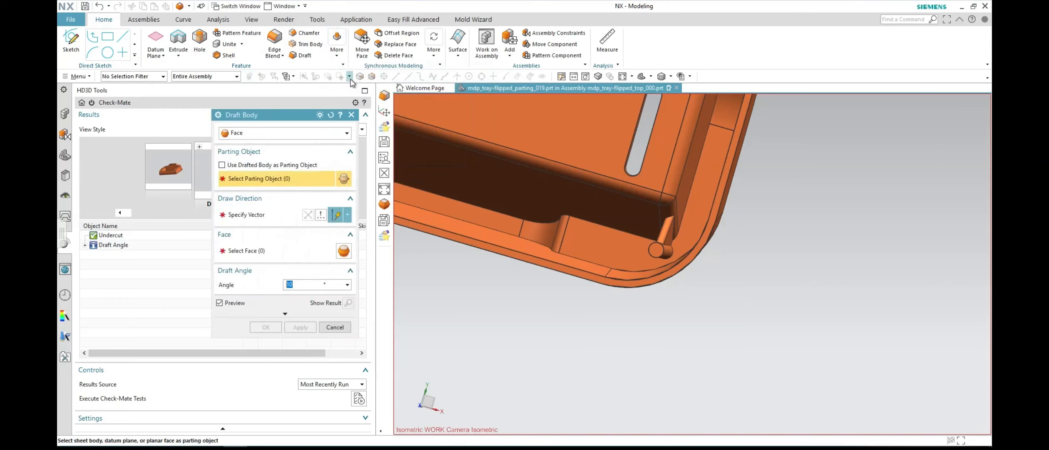
{"action": "left_click", "coordinate": [252, 134]}
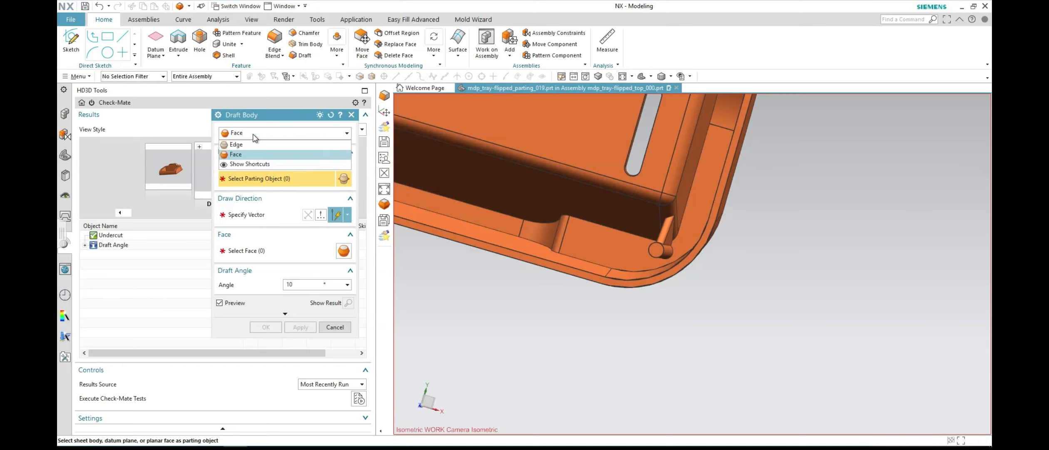
{"action": "left_click", "coordinate": [252, 133]}
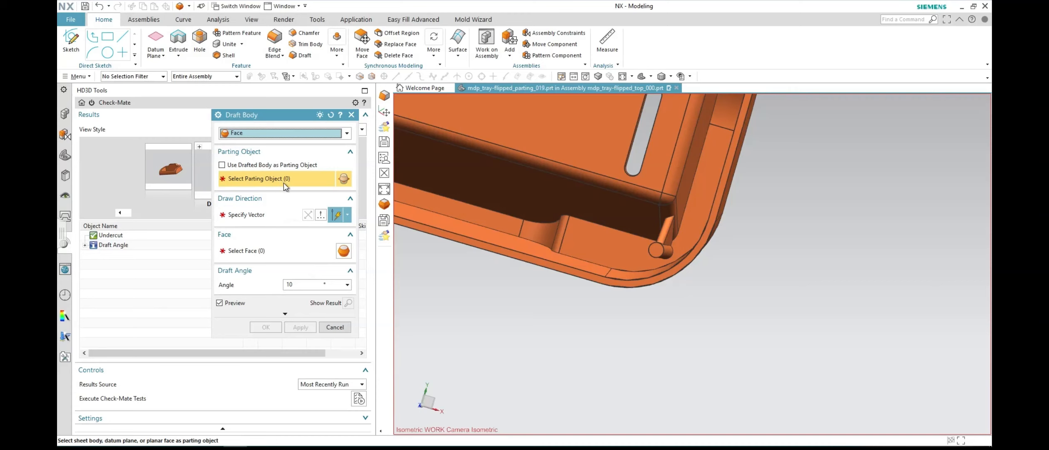
{"action": "left_click", "coordinate": [605, 251]}
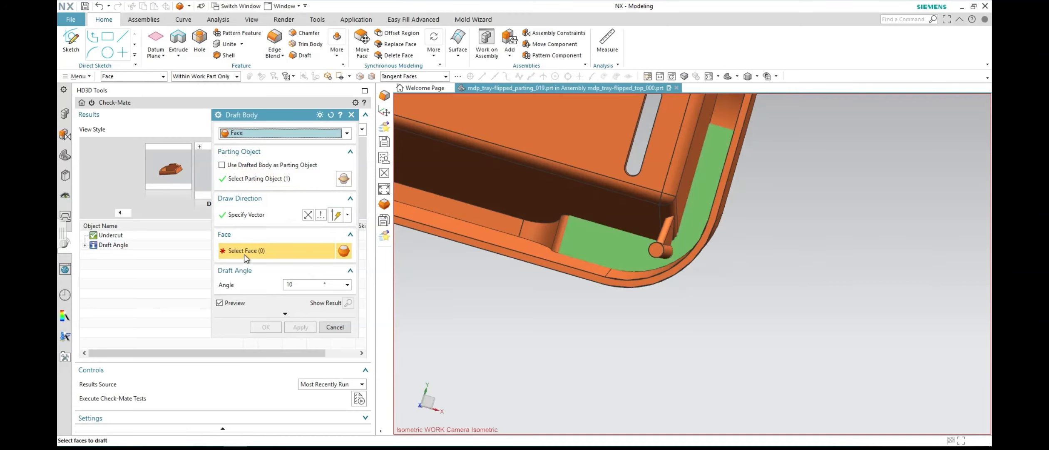
Step: Select the pin's cylindrical face as the face to draft and show the result at a 1.5° angle
{"action": "middle_click_drag", "start_coordinate": [760, 298], "coordinate": [758, 294]}
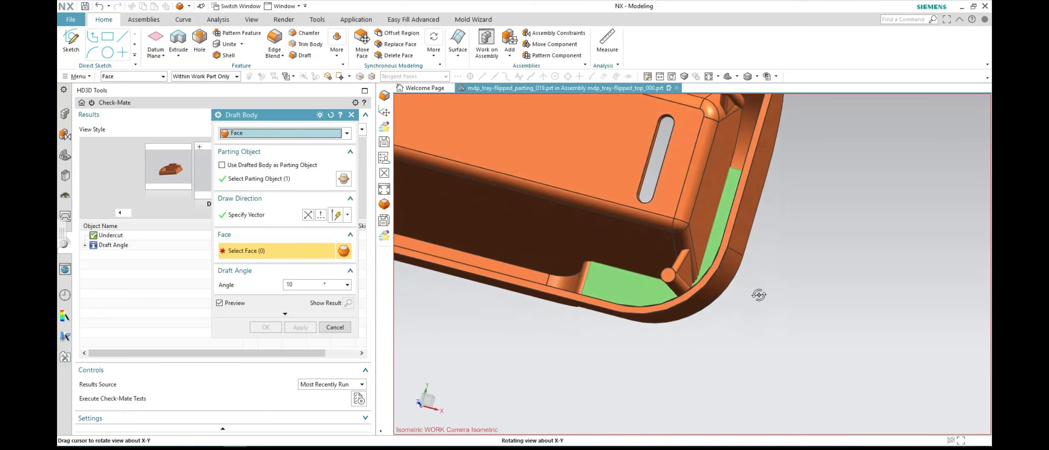
{"action": "scroll", "coordinate": [758, 294], "scroll_direction": "up", "scroll_amount": 2}
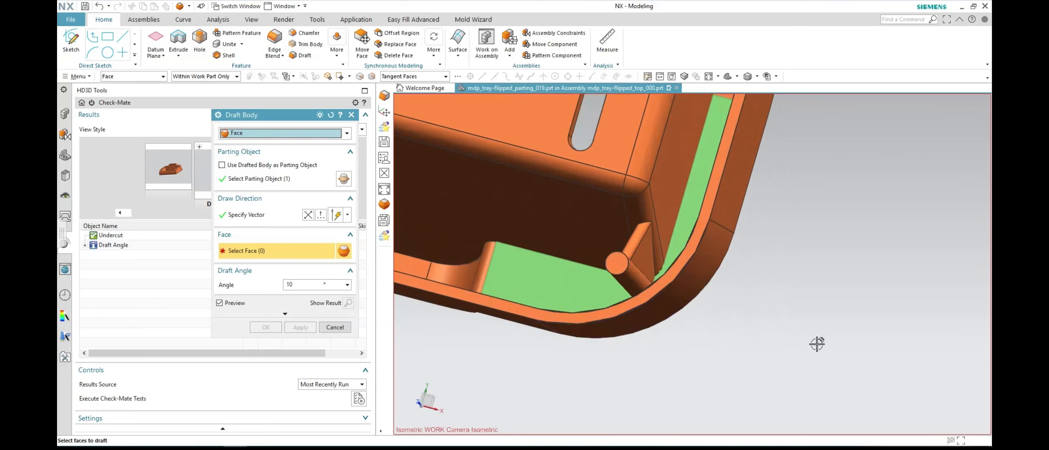
{"action": "left_click", "coordinate": [617, 264]}
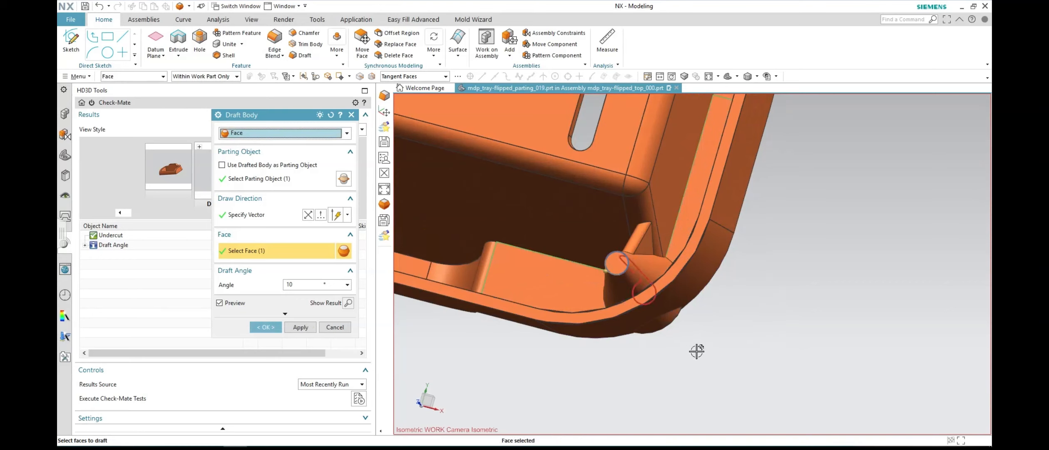
{"action": "mouse_move", "coordinate": [697, 350]}
{"action": "middle_mouse_down"}
{"action": "mouse_move", "coordinate": [715, 361]}
{"action": "mouse_move", "coordinate": [688, 359]}
{"action": "middle_mouse_up"}
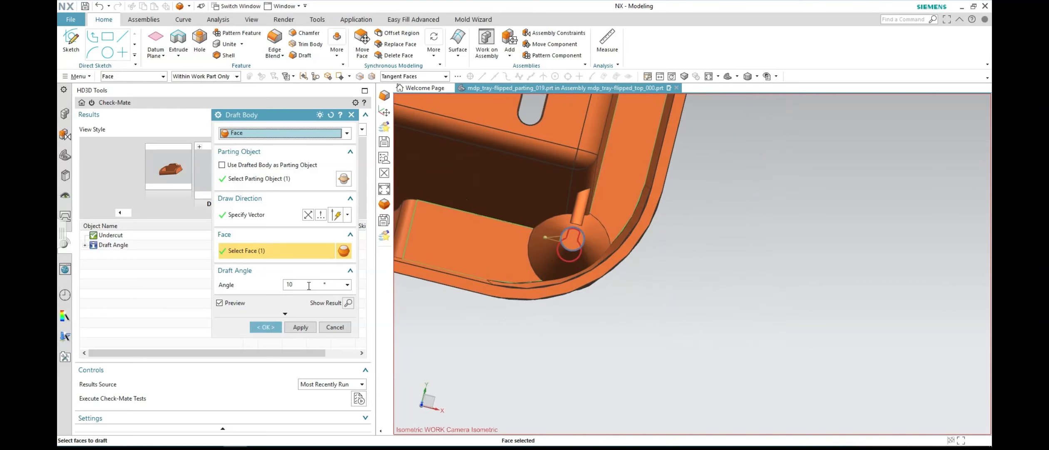
{"action": "left_click", "coordinate": [287, 283]}
{"action": "type", "text": "1.5"}
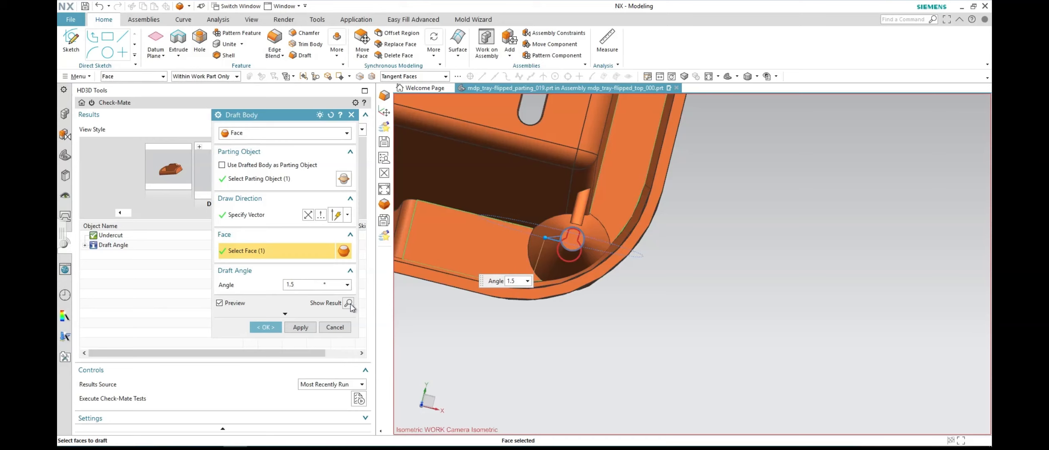
{"action": "left_click", "coordinate": [349, 303]}
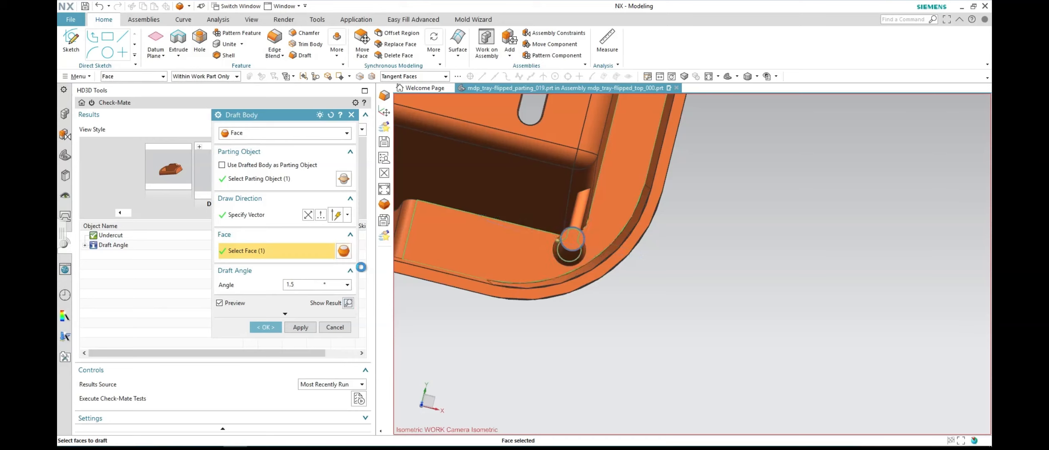
Step: Change the pin's draft angle to 1.3° and create the Draft Body
{"action": "middle_click_drag", "start_coordinate": [771, 217], "coordinate": [767, 220]}
{"action": "left_click", "coordinate": [348, 303]}
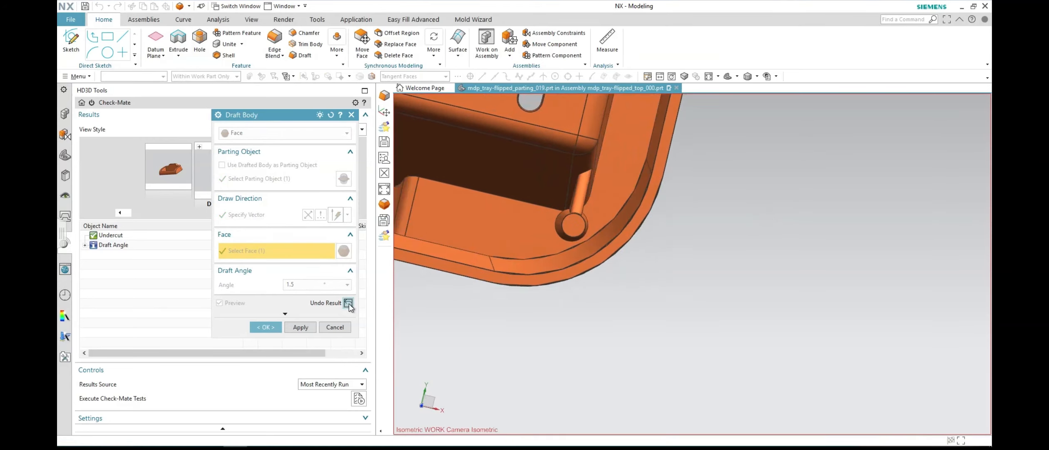
{"action": "type", "text": "1."}
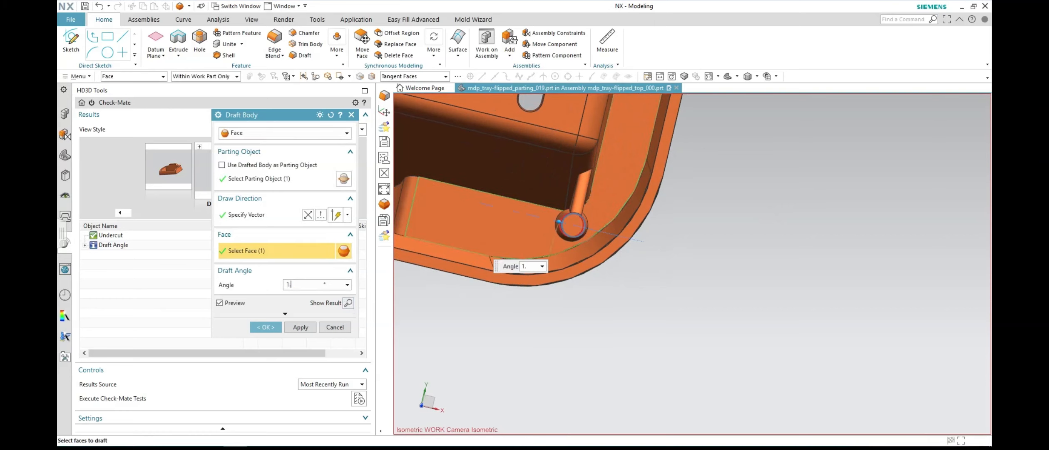
{"action": "left_click", "coordinate": [349, 303]}
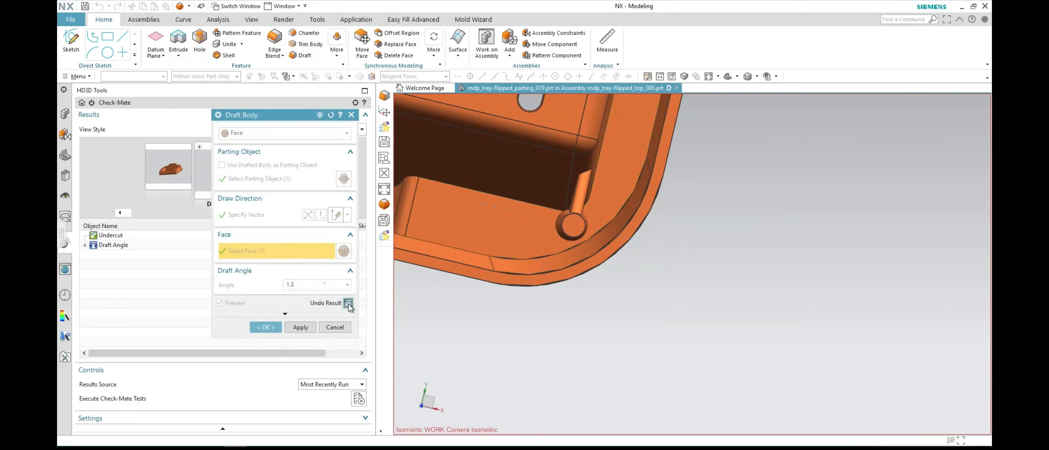
{"action": "left_click", "coordinate": [266, 327]}
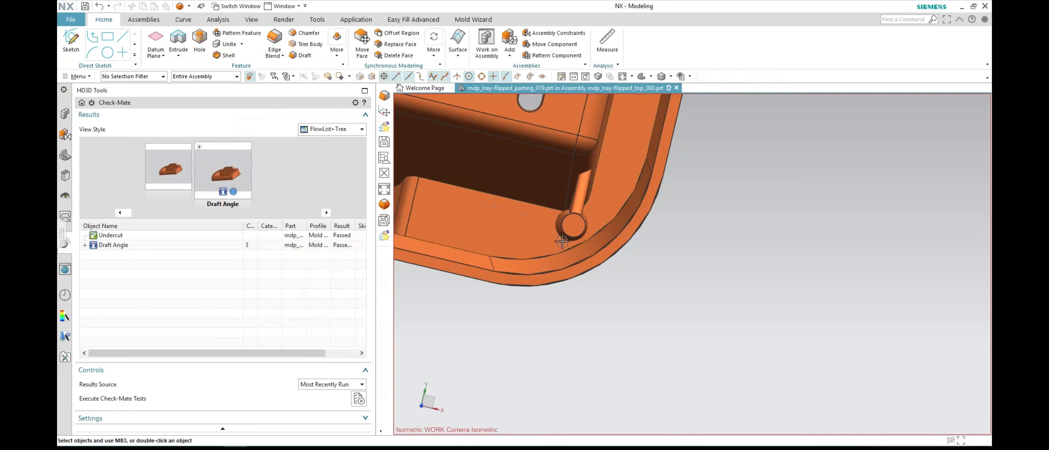
Step: Draft the pin in the other rounded corner at 1.3° with a Draft Body, using the surrounding floor face as parting object
{"action": "scroll", "coordinate": [459, 204], "scroll_direction": "down", "scroll_amount": 5}
{"action": "middle_click_drag", "start_coordinate": [458, 205], "coordinate": [436, 155]}
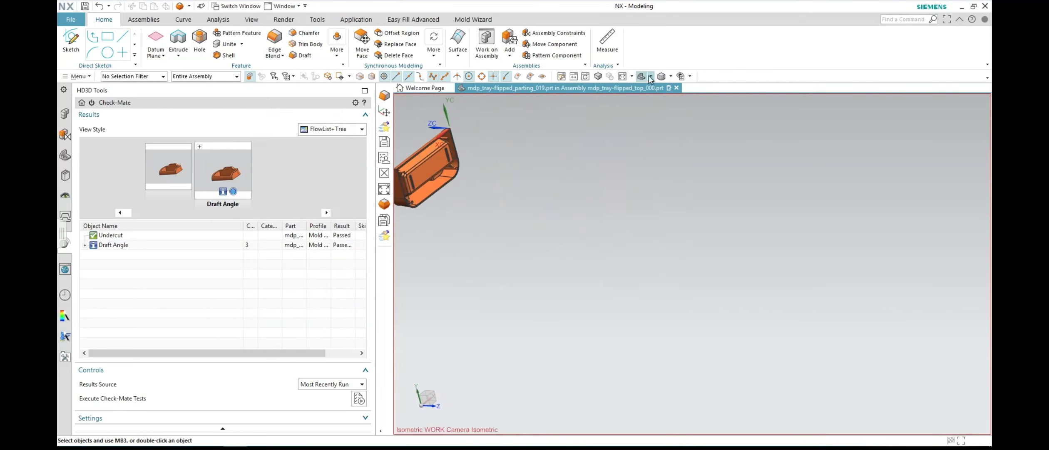
{"action": "left_click", "coordinate": [623, 77]}
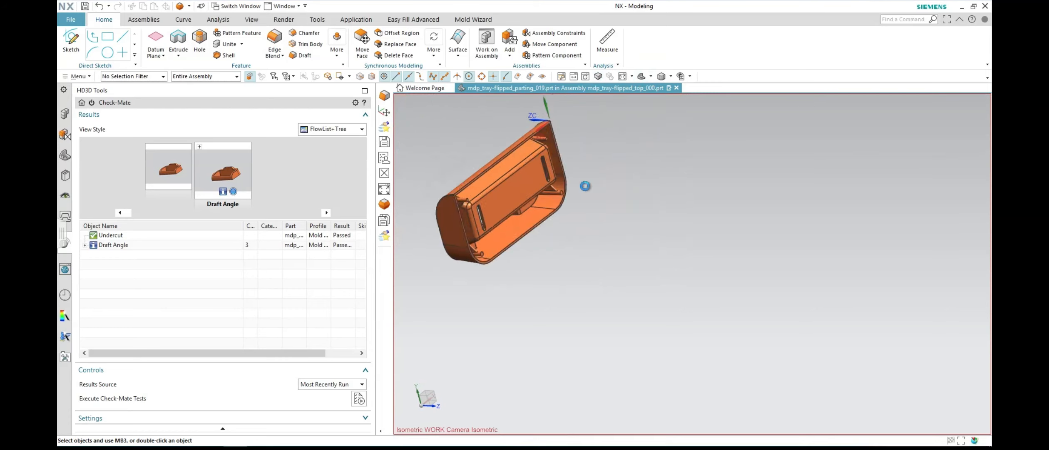
{"action": "middle_click_drag", "start_coordinate": [525, 291], "coordinate": [479, 287]}
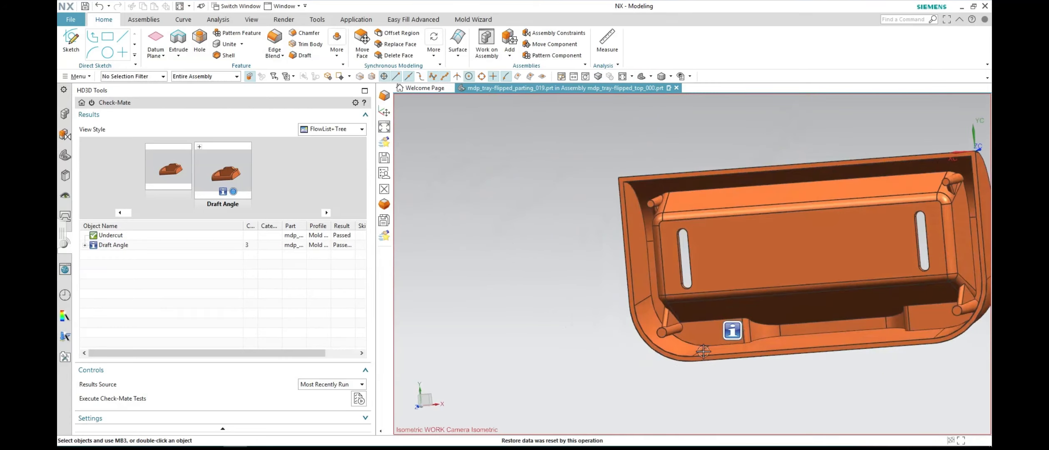
{"action": "scroll", "coordinate": [464, 183], "scroll_direction": "up", "scroll_amount": 3}
{"action": "left_click", "coordinate": [337, 52]}
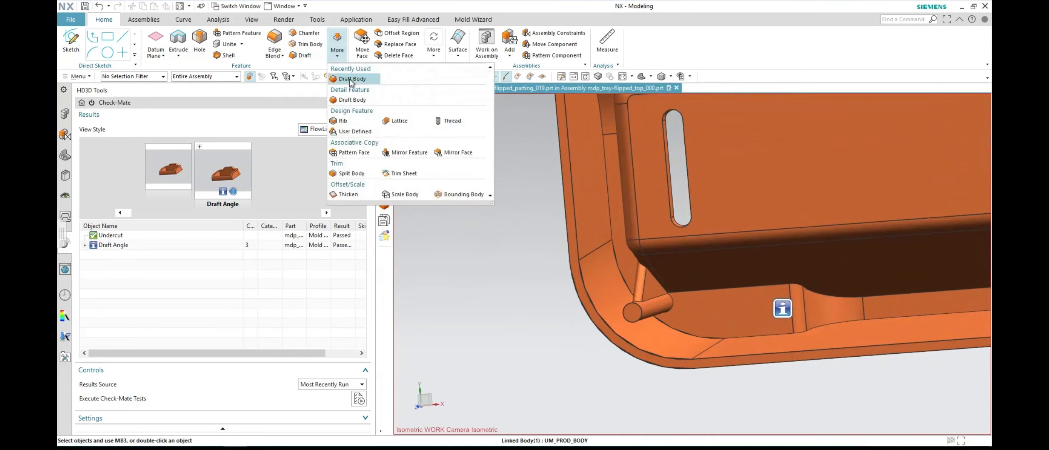
{"action": "left_click", "coordinate": [349, 80]}
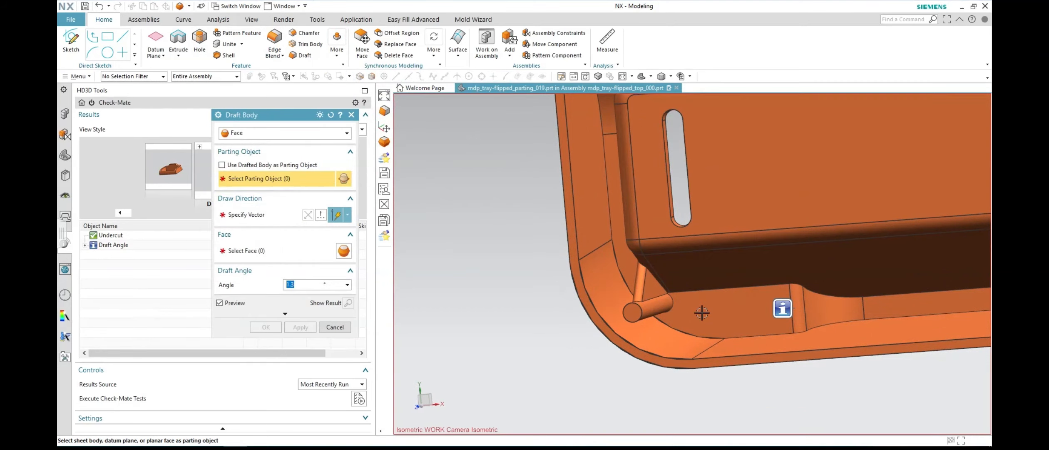
{"action": "left_click", "coordinate": [673, 312]}
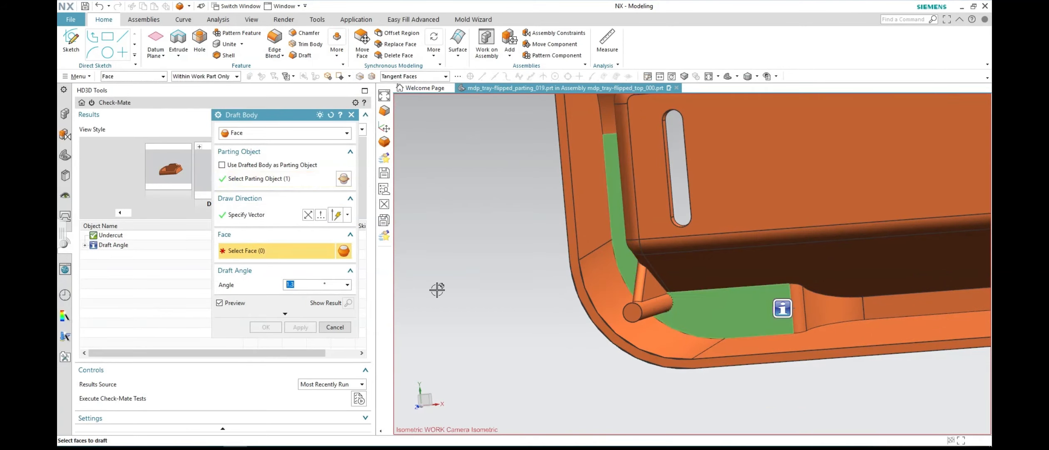
{"action": "left_click", "coordinate": [661, 304]}
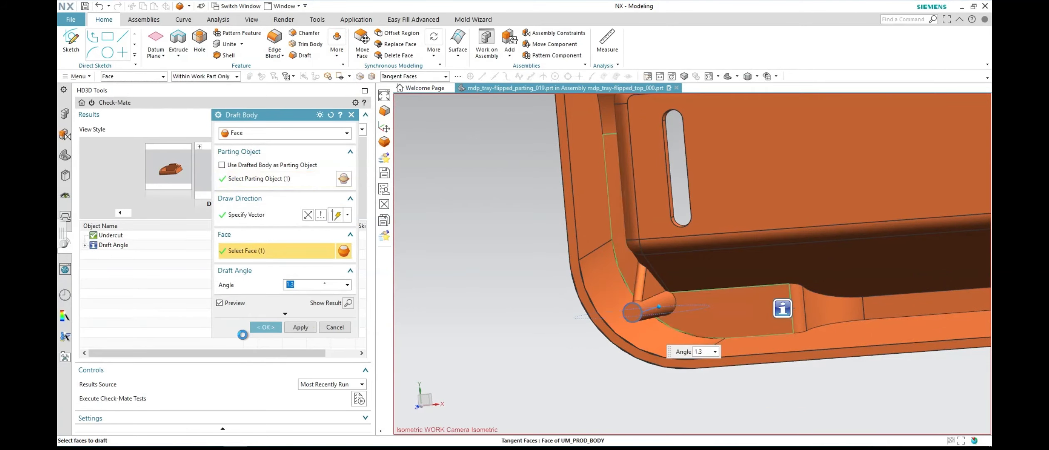
{"action": "left_click", "coordinate": [266, 326]}
Step: Save the drafted parting part
{"action": "scroll", "coordinate": [504, 197], "scroll_direction": "down", "scroll_amount": 2}
{"action": "scroll", "coordinate": [503, 196], "scroll_direction": "down", "scroll_amount": 2}
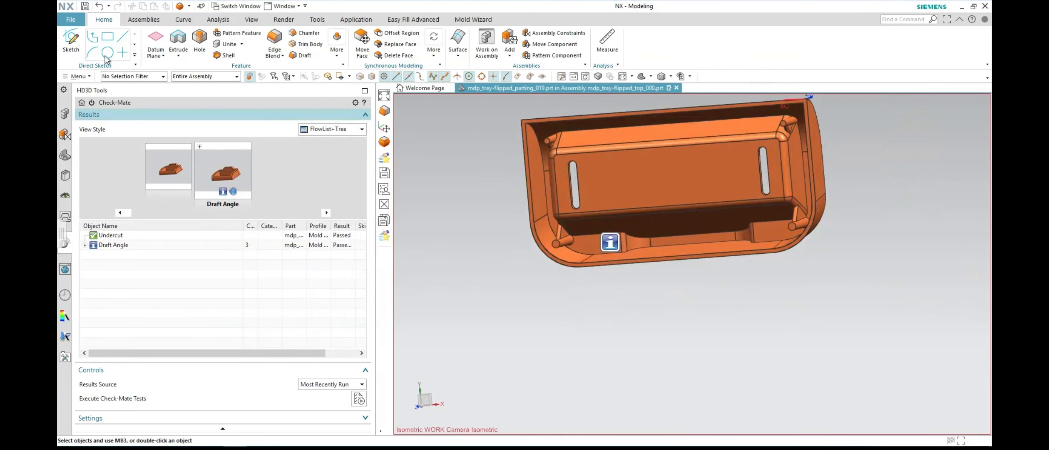
{"action": "left_click", "coordinate": [85, 7]}
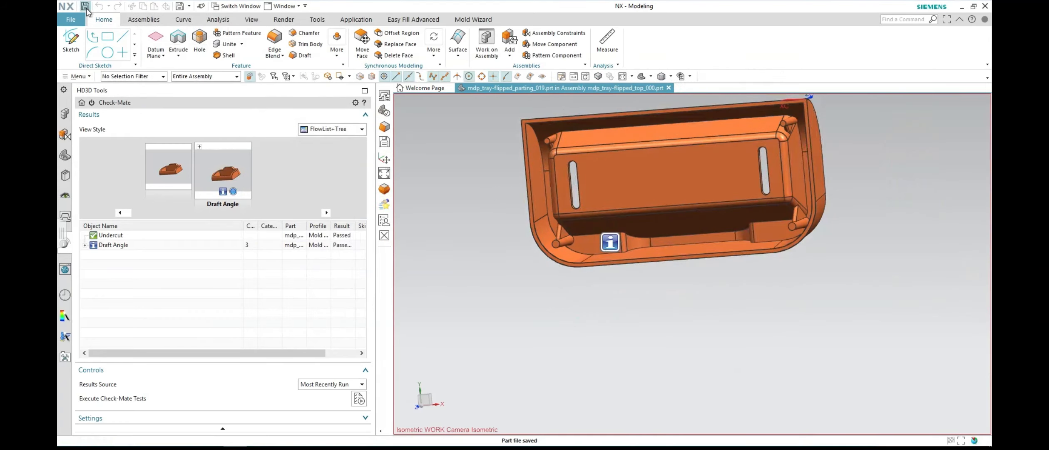
Step: Rerun the Mold Part Quality validation on the tray body and highlight the faces in the Face Angle = 0 result
{"action": "left_click", "coordinate": [466, 20]}
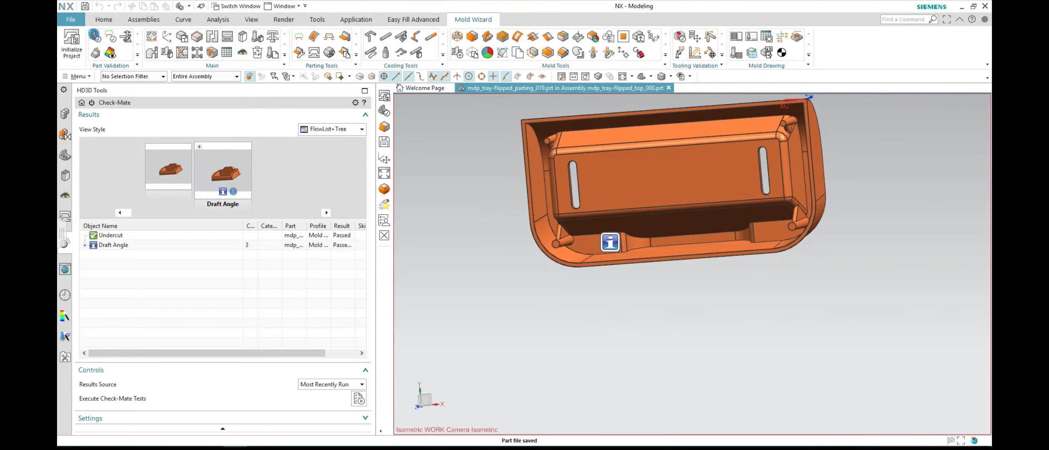
{"action": "left_click", "coordinate": [96, 36]}
{"action": "left_click", "coordinate": [242, 192]}
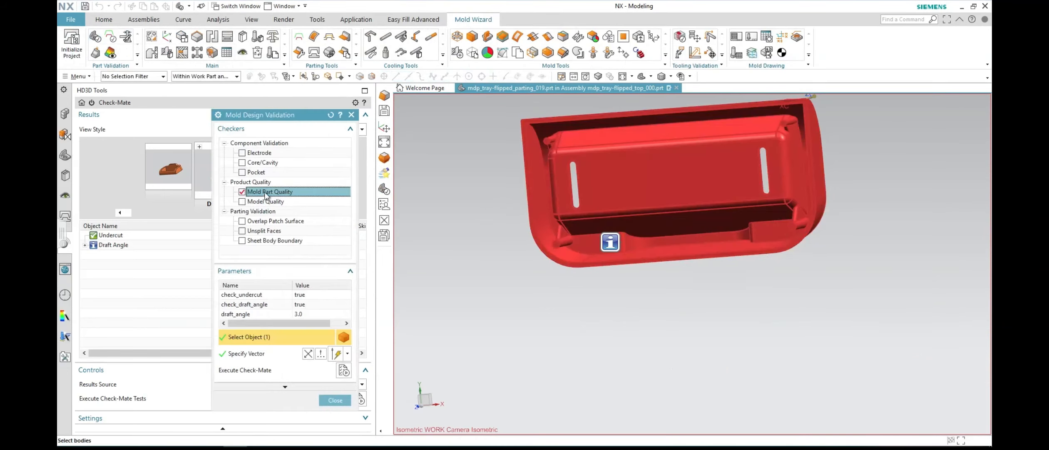
{"action": "left_click", "coordinate": [343, 370]}
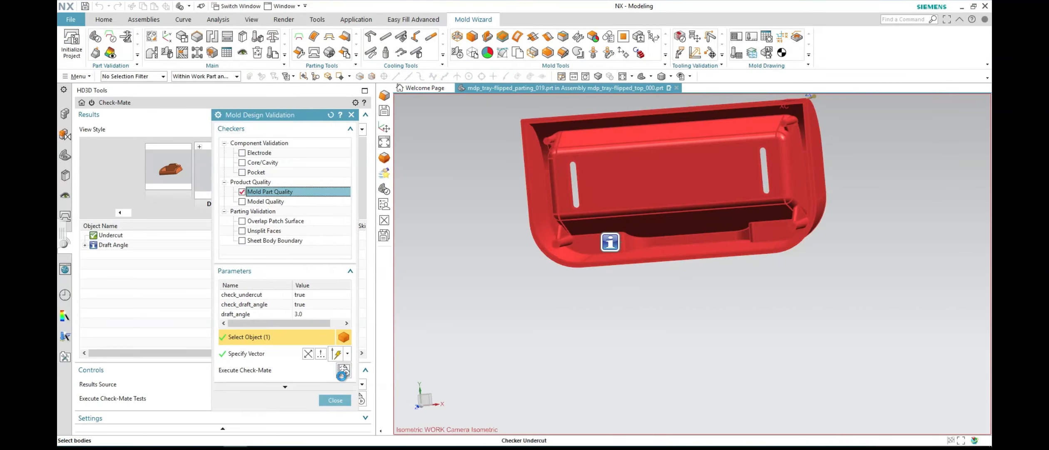
{"action": "left_click", "coordinate": [341, 400]}
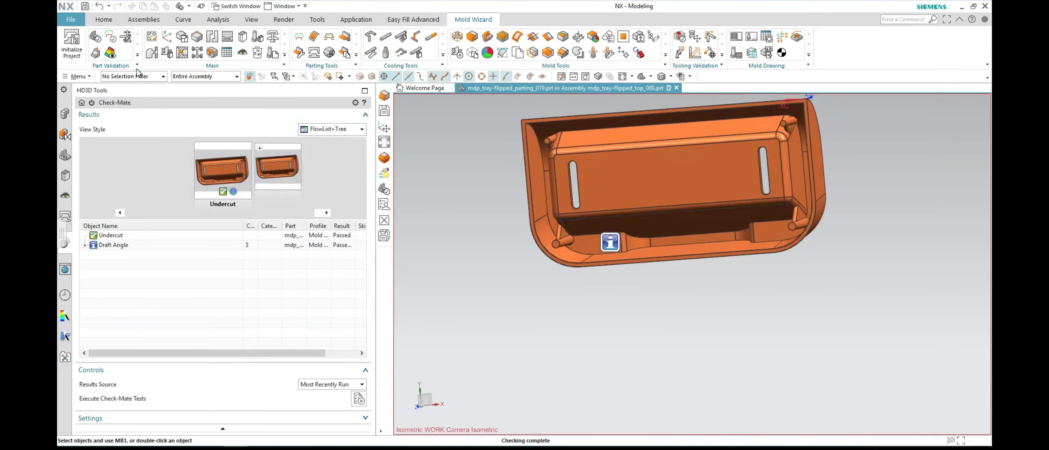
{"action": "left_click", "coordinate": [85, 245]}
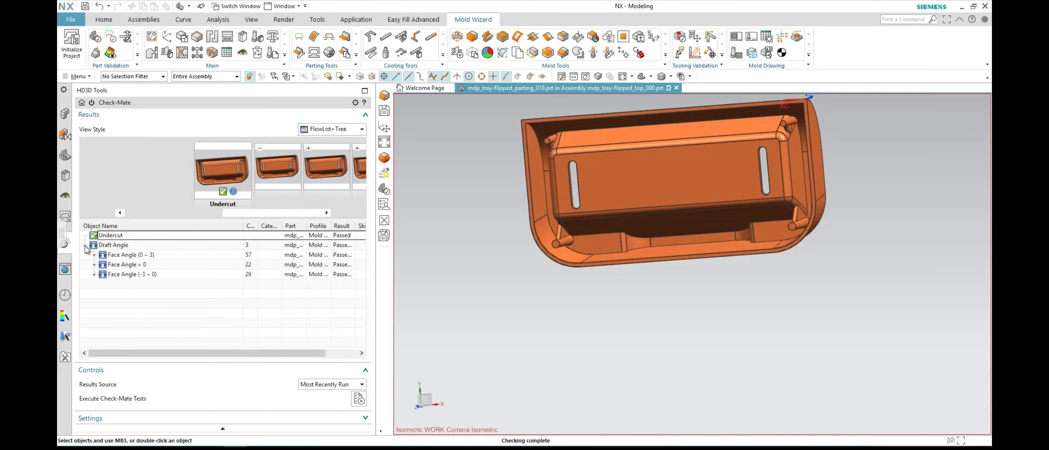
{"action": "left_click", "coordinate": [249, 266]}
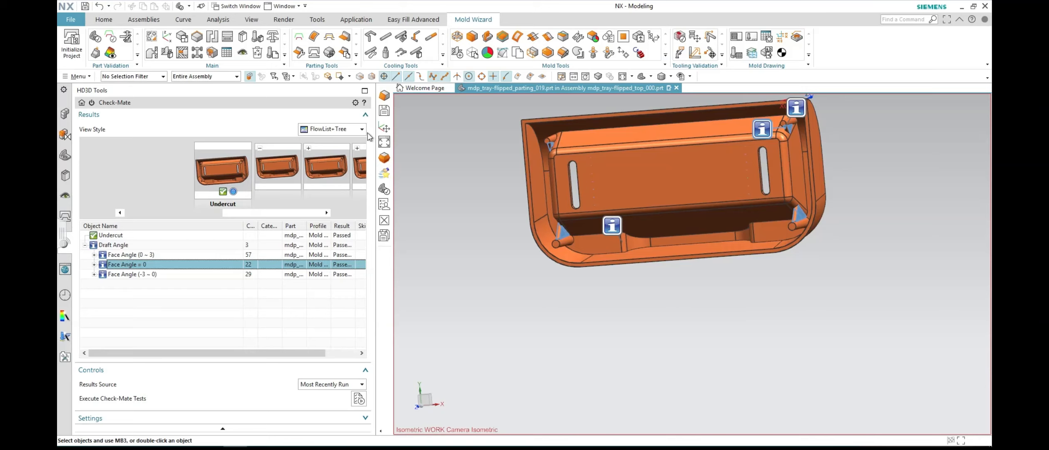
Step: Save all modified parts and top-level assembly parts of the mold project
{"action": "left_click", "coordinate": [62, 21]}
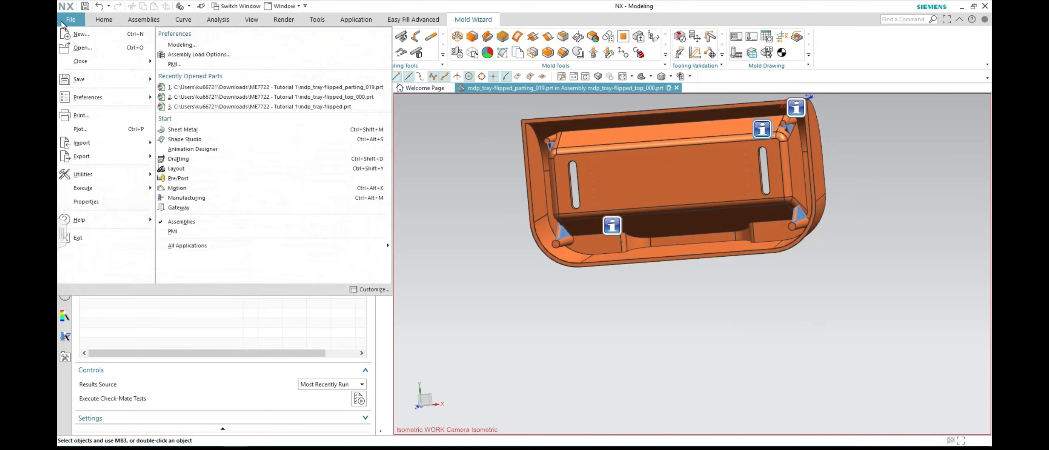
{"action": "mouse_move", "coordinate": [125, 80]}
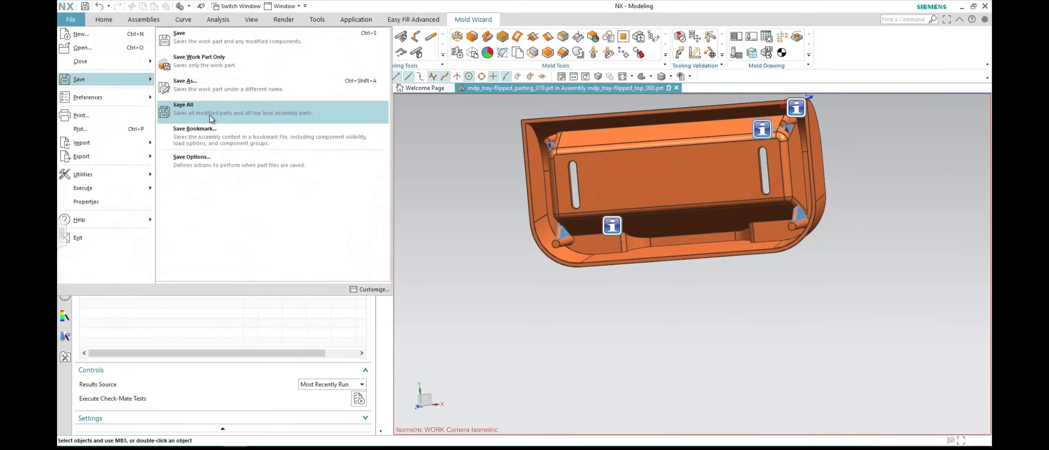
{"action": "left_click", "coordinate": [208, 113]}
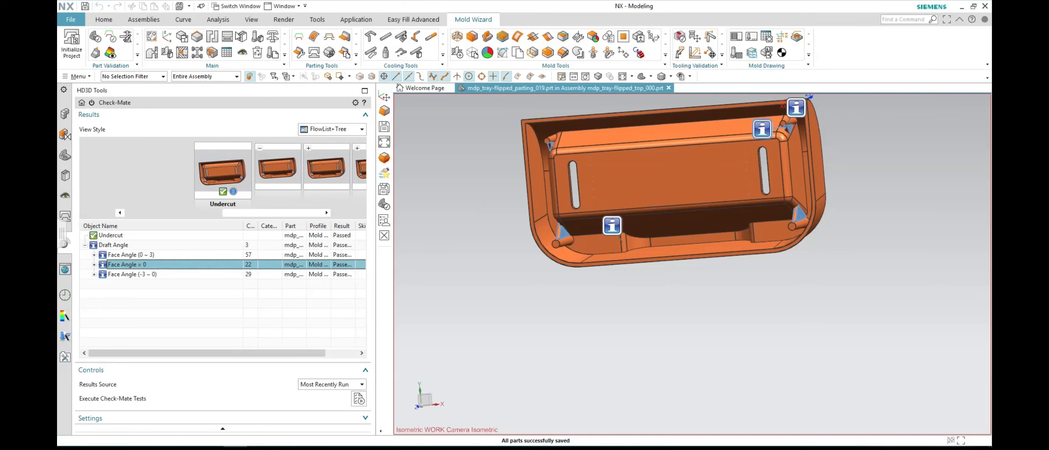
Step: Change the displayed part to mdp_tray-flipped_molding_021.prt
{"action": "left_click", "coordinate": [252, 20]}
{"action": "left_click", "coordinate": [75, 52]}
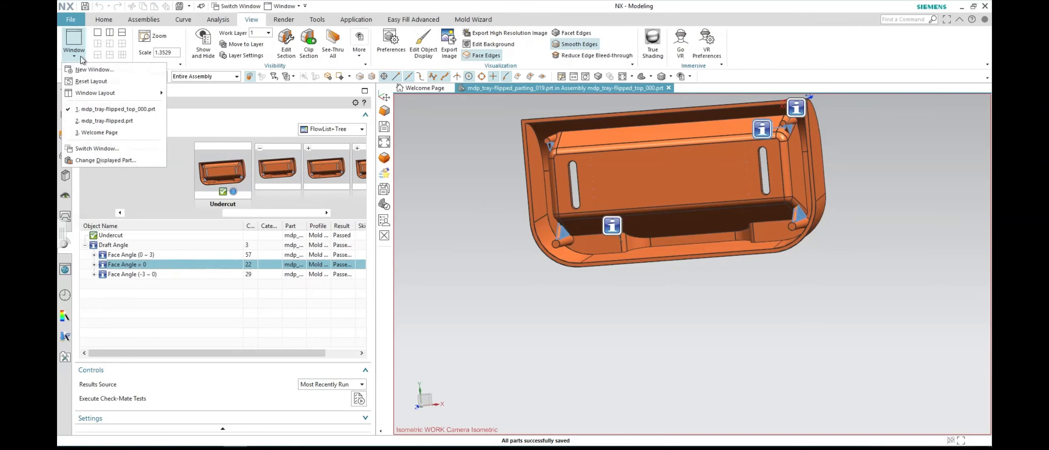
{"action": "left_click", "coordinate": [106, 160]}
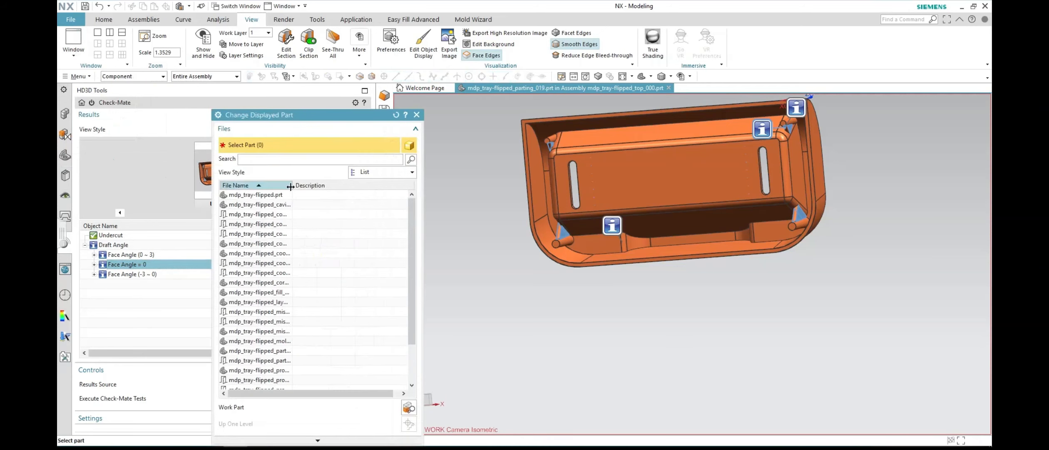
{"action": "left_click_drag", "start_coordinate": [290, 187], "coordinate": [359, 189]}
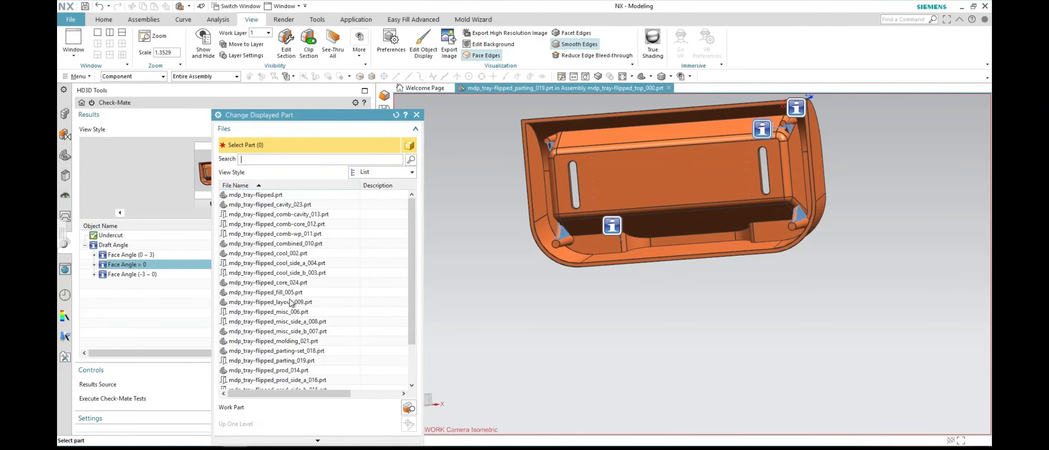
{"action": "scroll", "coordinate": [317, 274], "scroll_direction": "down", "scroll_amount": 2}
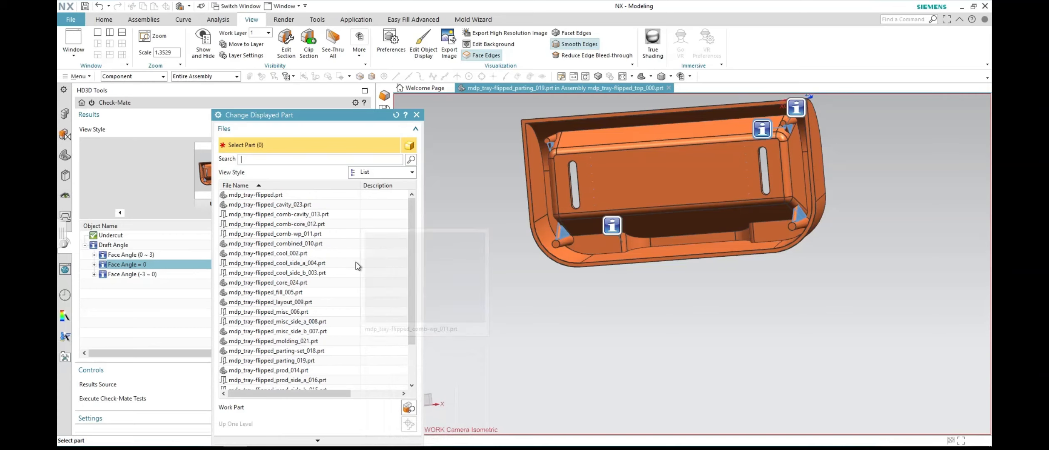
{"action": "scroll", "coordinate": [356, 263], "scroll_direction": "up", "scroll_amount": 2}
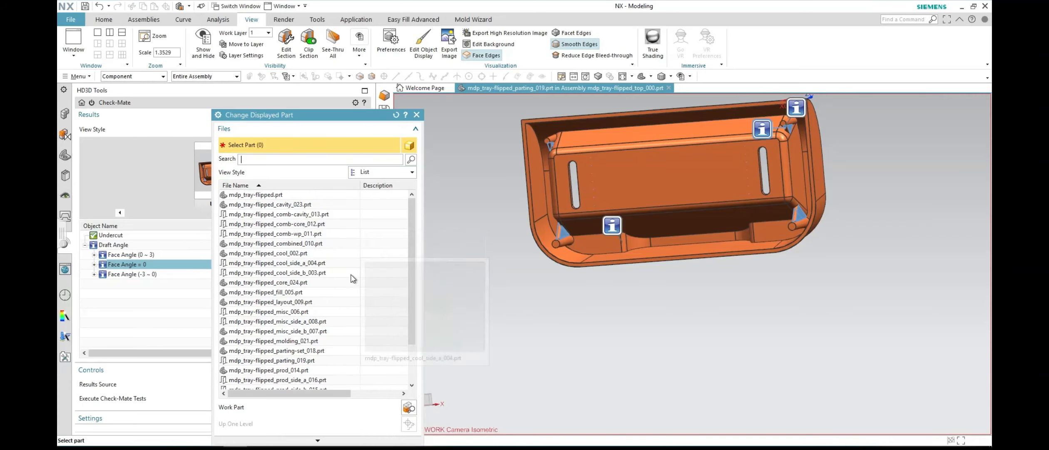
{"action": "scroll", "coordinate": [351, 280], "scroll_direction": "down", "scroll_amount": 1}
{"action": "scroll", "coordinate": [351, 280], "scroll_direction": "down", "scroll_amount": 1}
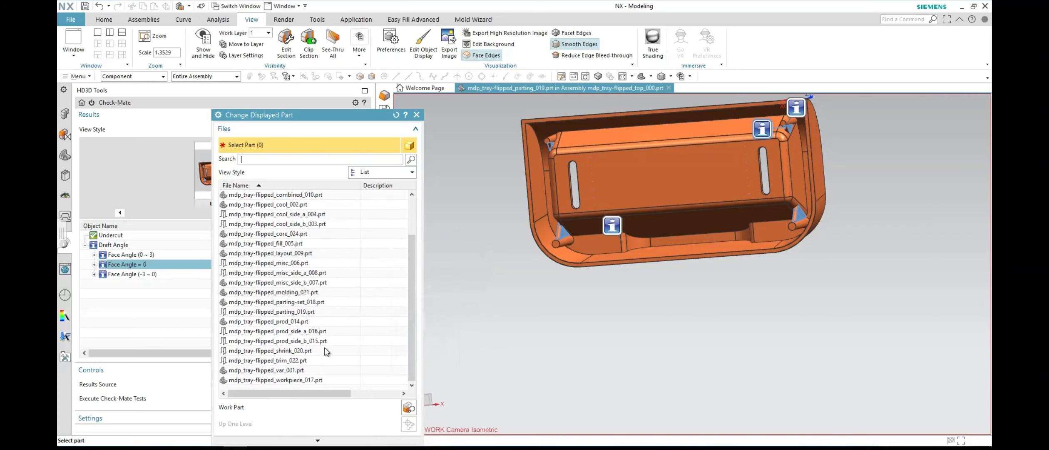
{"action": "scroll", "coordinate": [317, 340], "scroll_direction": "up", "scroll_amount": 2}
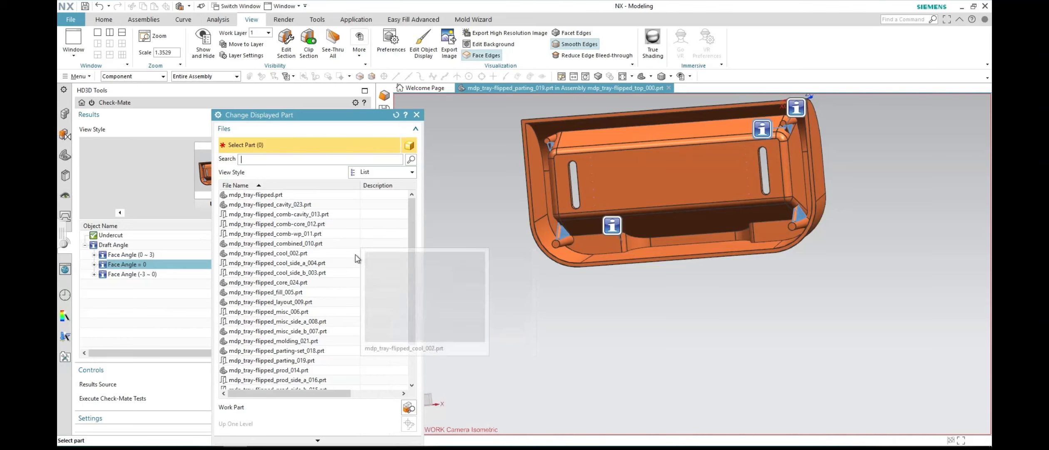
{"action": "left_click", "coordinate": [302, 340]}
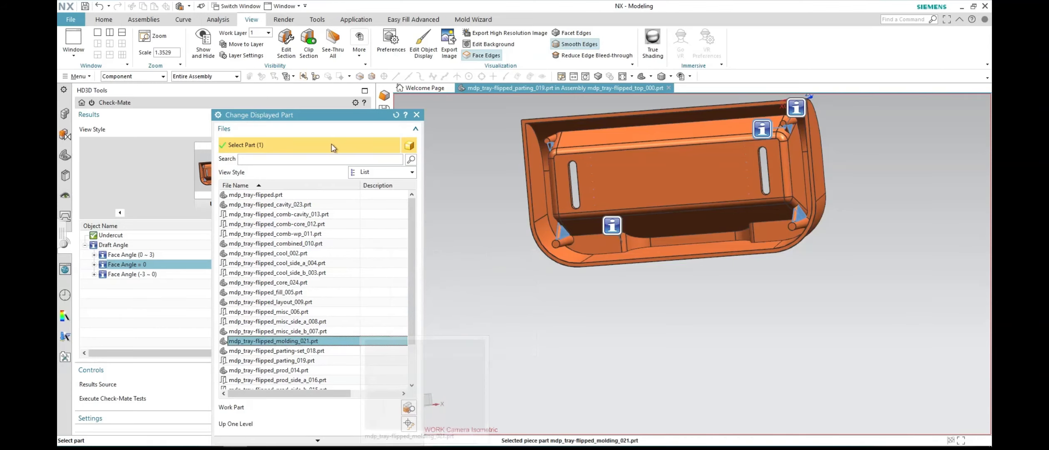
{"action": "left_click_drag", "start_coordinate": [321, 112], "coordinate": [273, 55]}
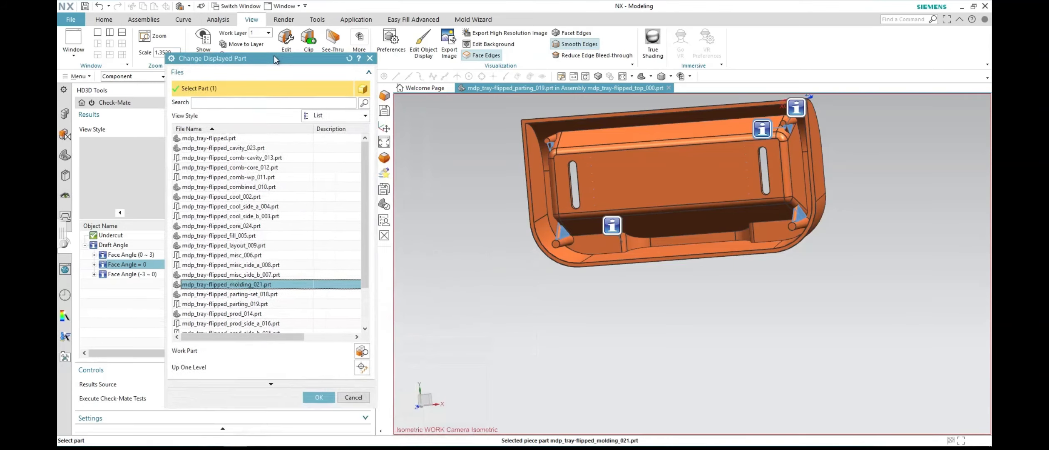
{"action": "left_click", "coordinate": [318, 396]}
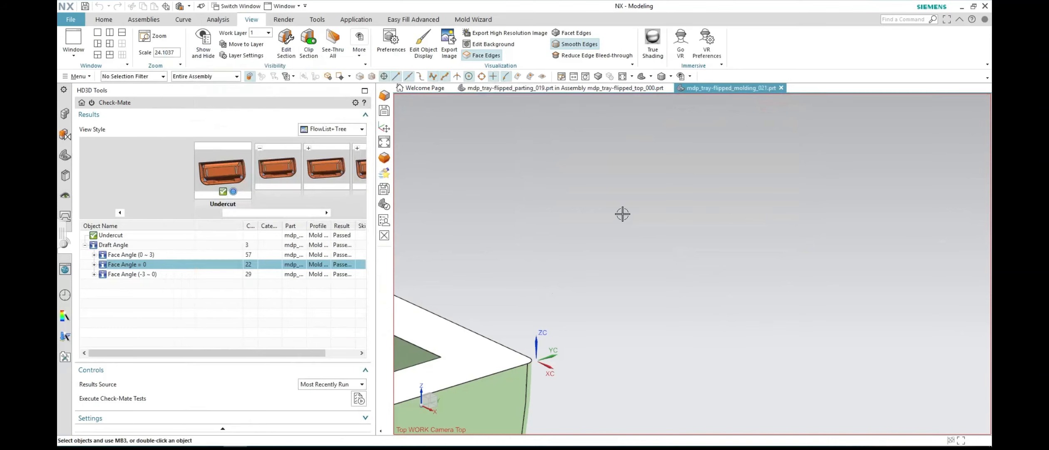
Step: Rotate the WCS of the molding part 180° about its YC axis so that ZC reverses direction
{"action": "scroll", "coordinate": [623, 221], "scroll_direction": "down", "scroll_amount": 5}
{"action": "scroll", "coordinate": [597, 225], "scroll_direction": "down", "scroll_amount": 4}
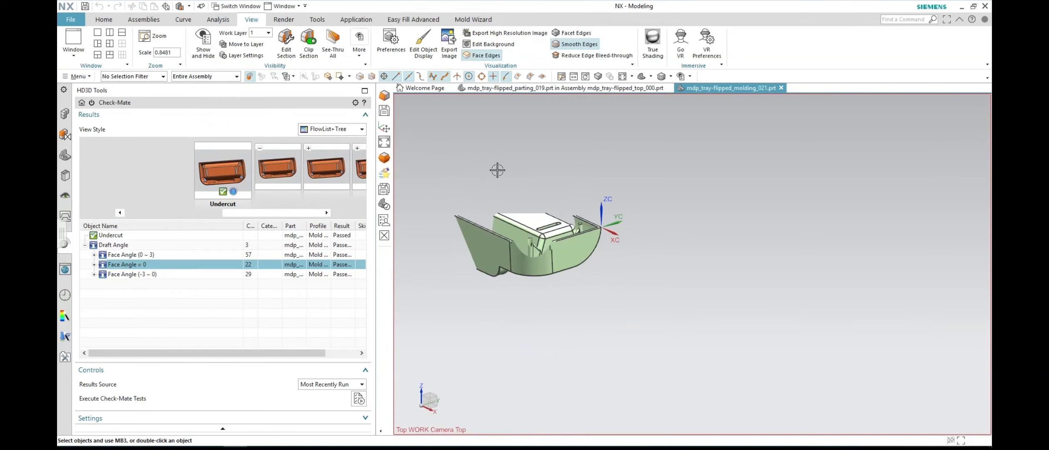
{"action": "right_click", "coordinate": [525, 155]}
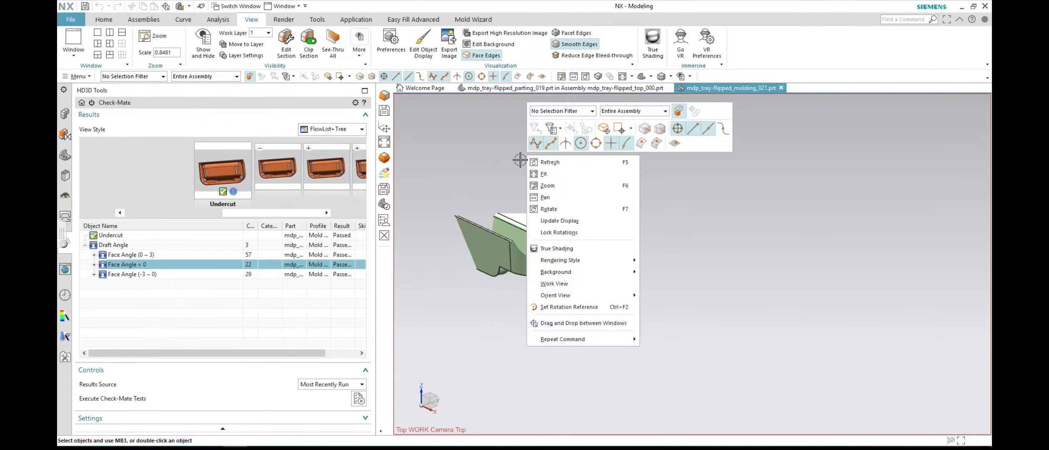
{"action": "left_click", "coordinate": [551, 163]}
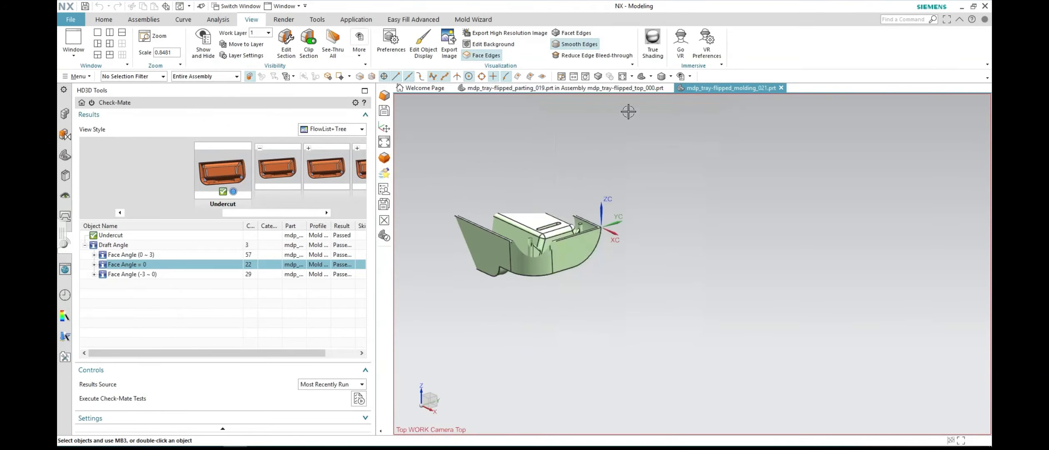
{"action": "left_click", "coordinate": [644, 77]}
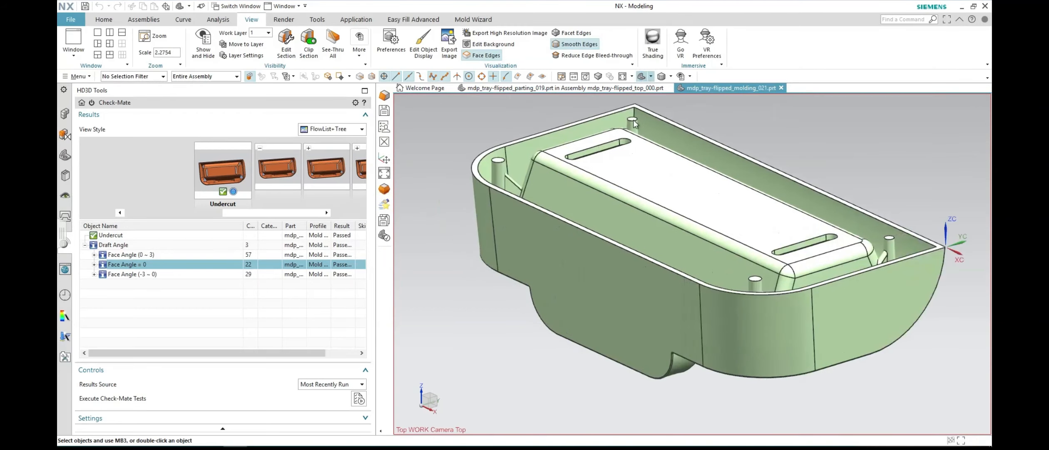
{"action": "double_click", "coordinate": [958, 239]}
{"action": "middle_click_drag", "start_coordinate": [958, 338], "coordinate": [763, 185]}
{"action": "scroll", "coordinate": [762, 184], "scroll_direction": "up", "scroll_amount": 11}
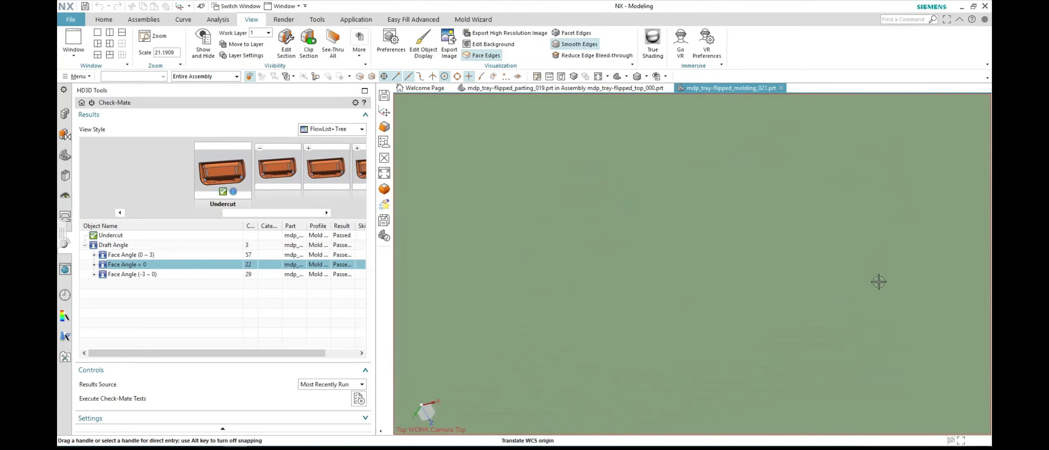
{"action": "scroll", "coordinate": [877, 278], "scroll_direction": "down", "scroll_amount": 15}
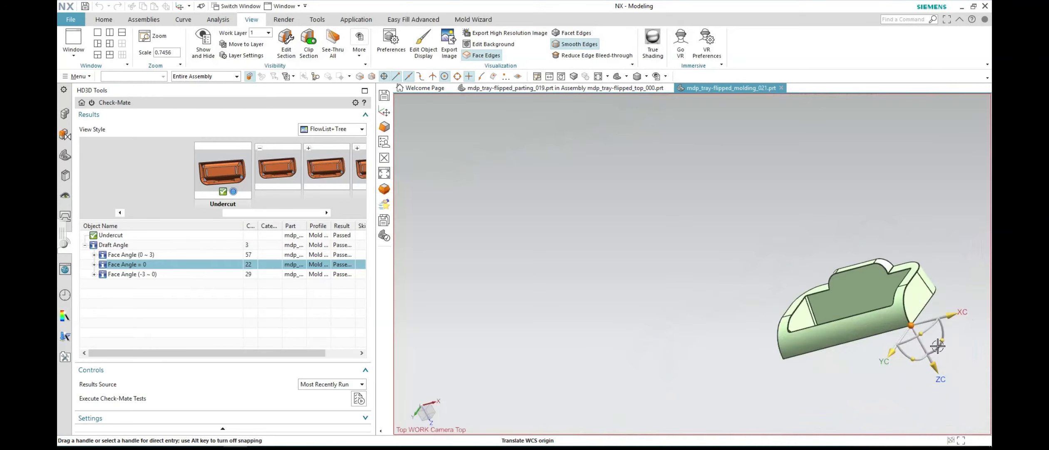
{"action": "left_click_drag", "start_coordinate": [942, 341], "coordinate": [845, 287]}
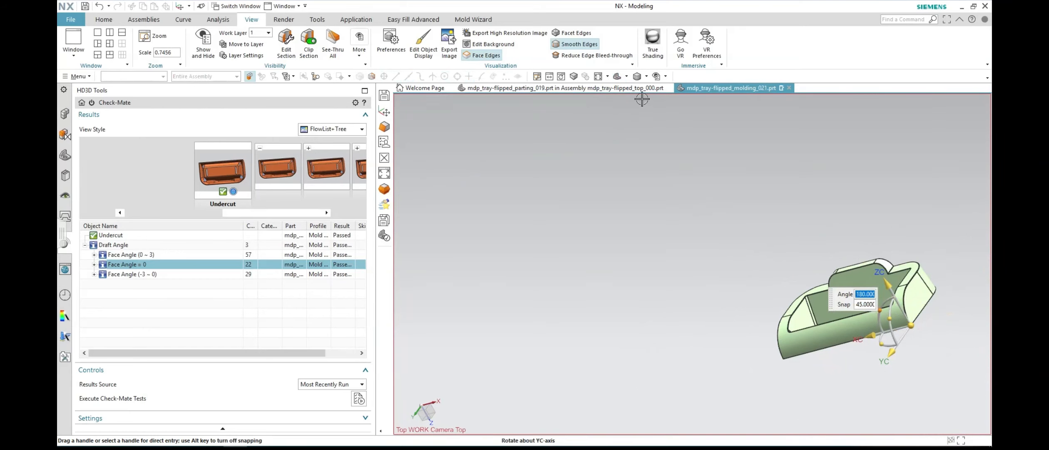
{"action": "left_click", "coordinate": [618, 77]}
{"action": "middle_click_drag", "start_coordinate": [912, 396], "coordinate": [819, 280]}
{"action": "scroll", "coordinate": [819, 281], "scroll_direction": "up", "scroll_amount": 6}
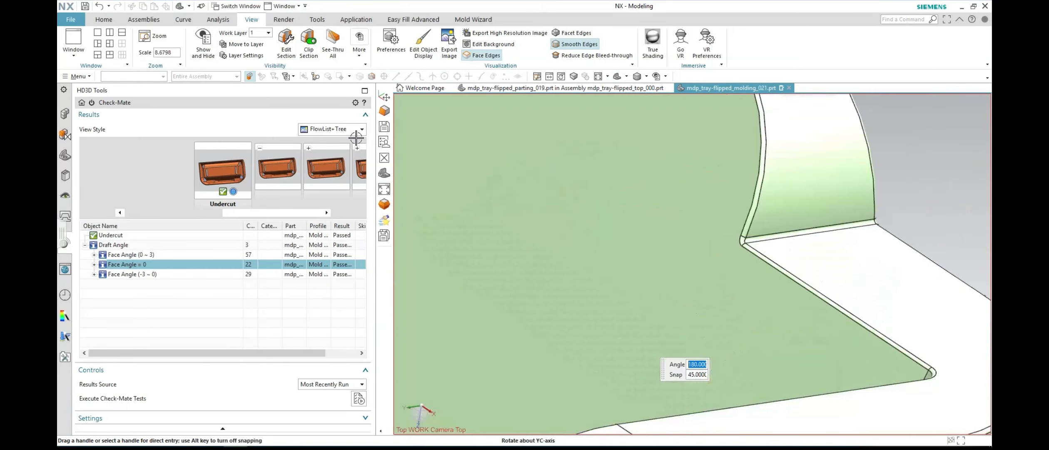
{"action": "scroll", "coordinate": [699, 191], "scroll_direction": "down", "scroll_amount": 6}
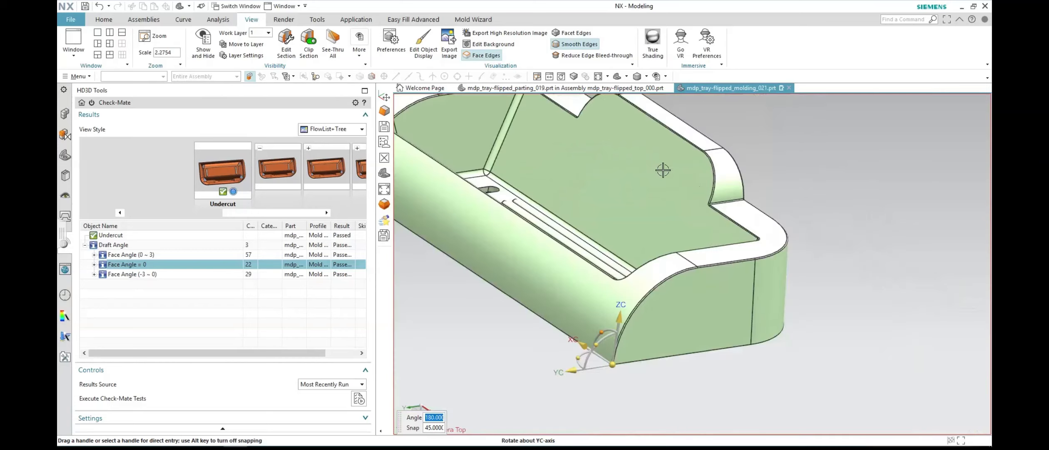
{"action": "left_click", "coordinate": [475, 19]}
{"action": "left_click", "coordinate": [127, 38]}
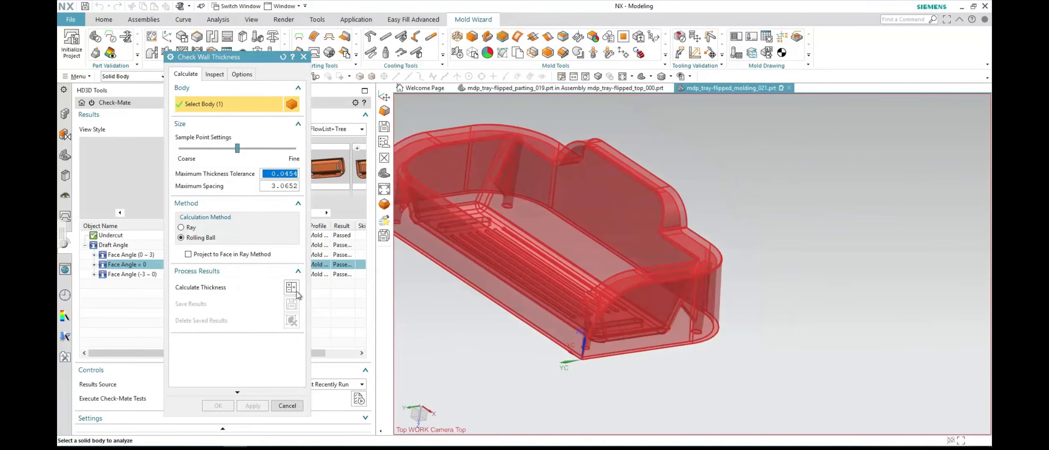
{"action": "left_click", "coordinate": [291, 287]}
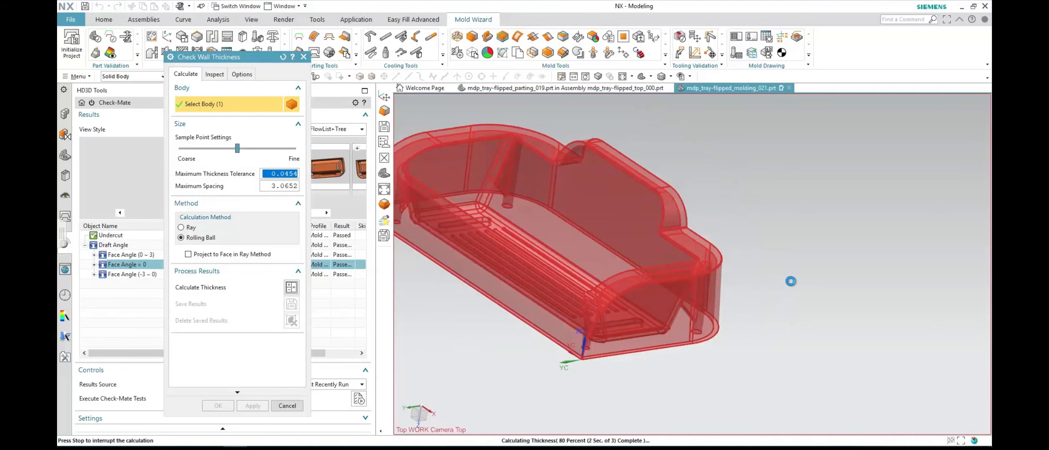
{"action": "middle_click", "coordinate": [790, 281]}
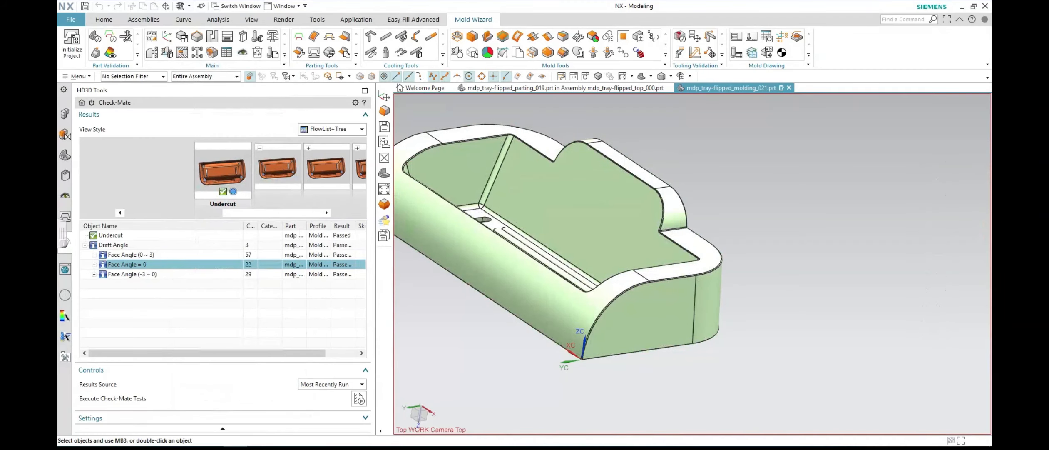
Step: Calculate the tray body's wall thickness with the Rolling Ball method, examine the thickness map on the model and close the check
{"action": "left_click", "coordinate": [127, 36]}
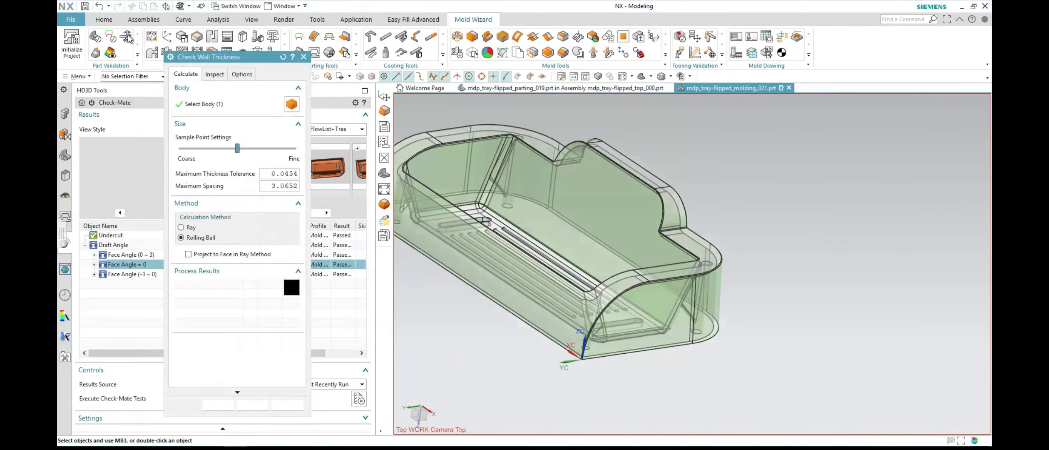
{"action": "left_click", "coordinate": [291, 287]}
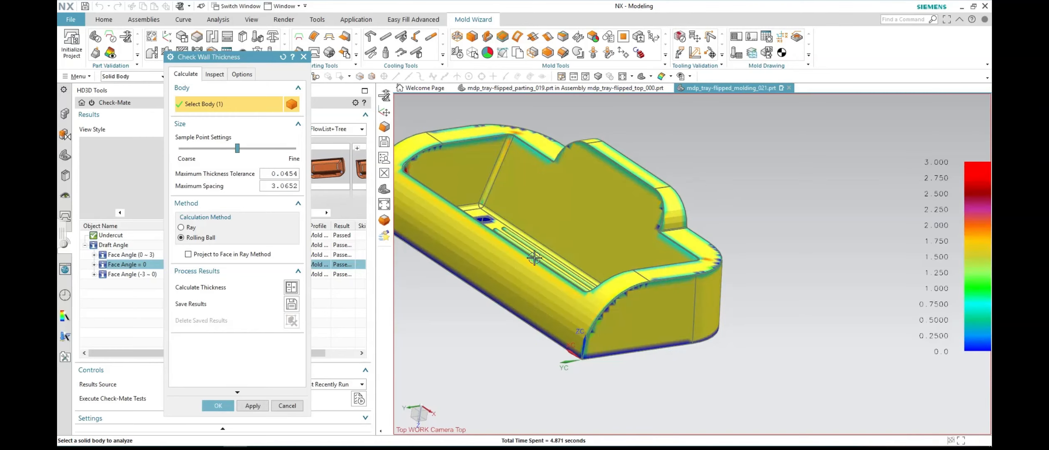
{"action": "scroll", "coordinate": [658, 245], "scroll_direction": "down", "scroll_amount": 2}
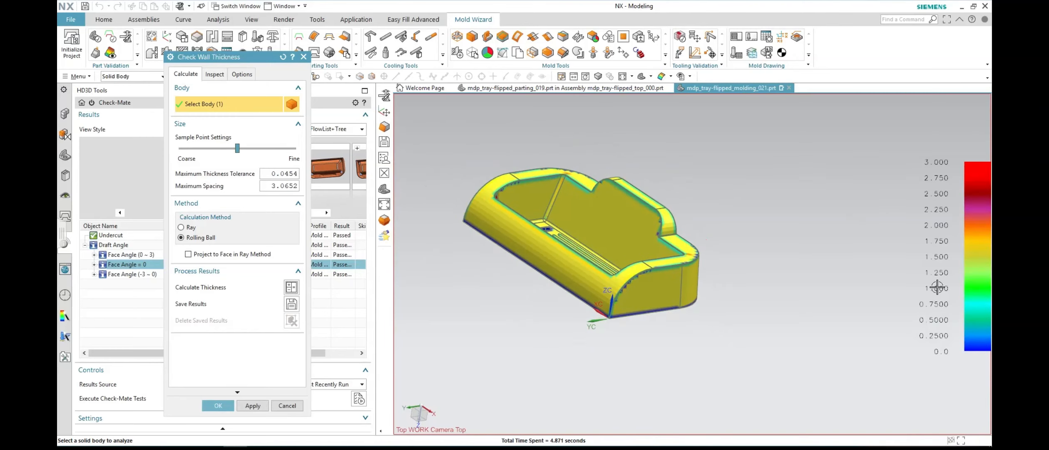
{"action": "middle_click_drag", "start_coordinate": [724, 231], "coordinate": [702, 181]}
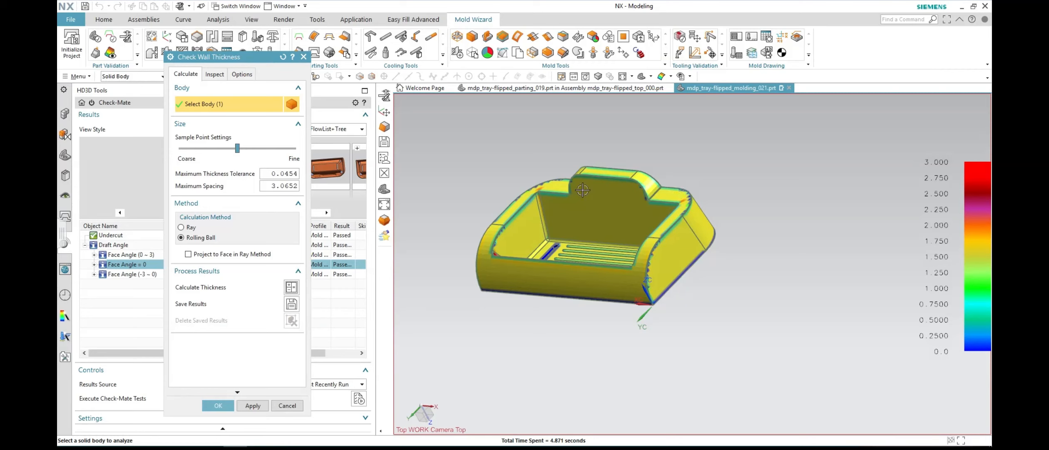
{"action": "left_click", "coordinate": [218, 405]}
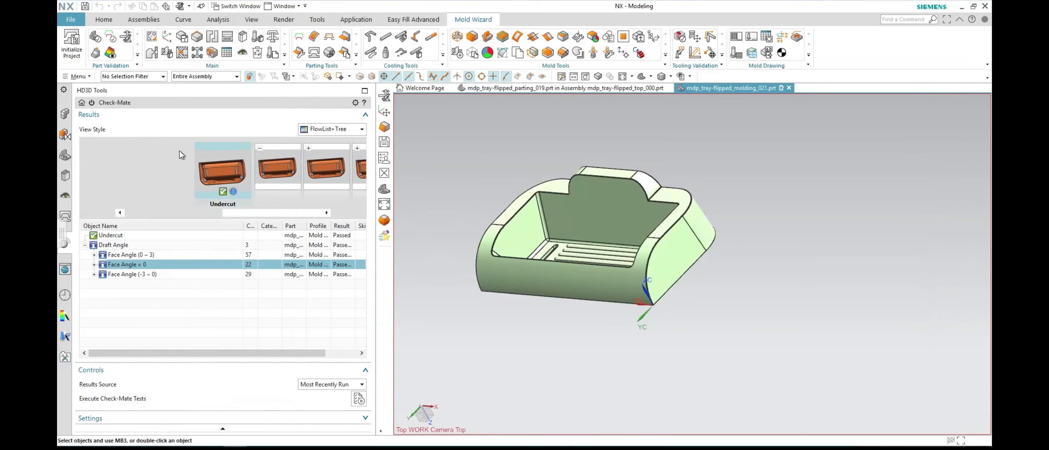
Step: Run a Flow Analysis of the tray body with one gate point near the long outer wall's lower edge, using the default ABS High Flow settings
{"action": "left_click", "coordinate": [95, 55]}
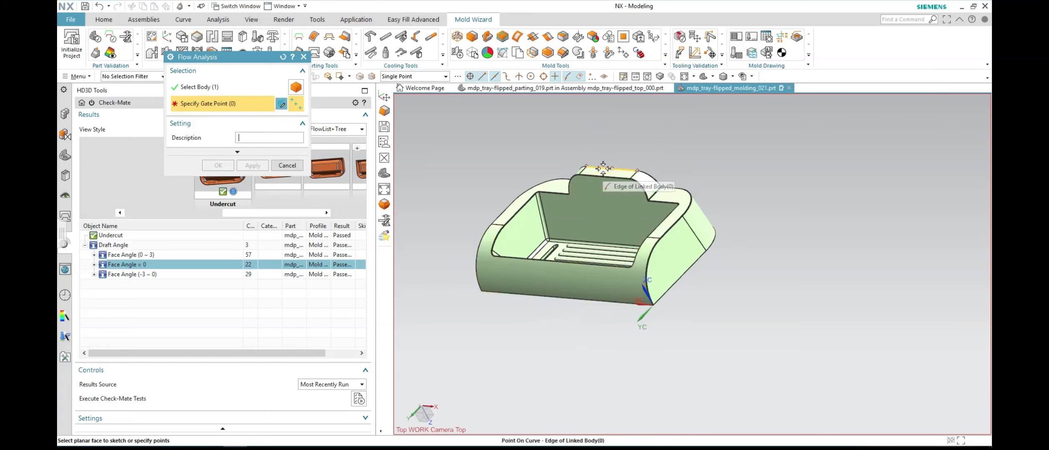
{"action": "left_click", "coordinate": [560, 288]}
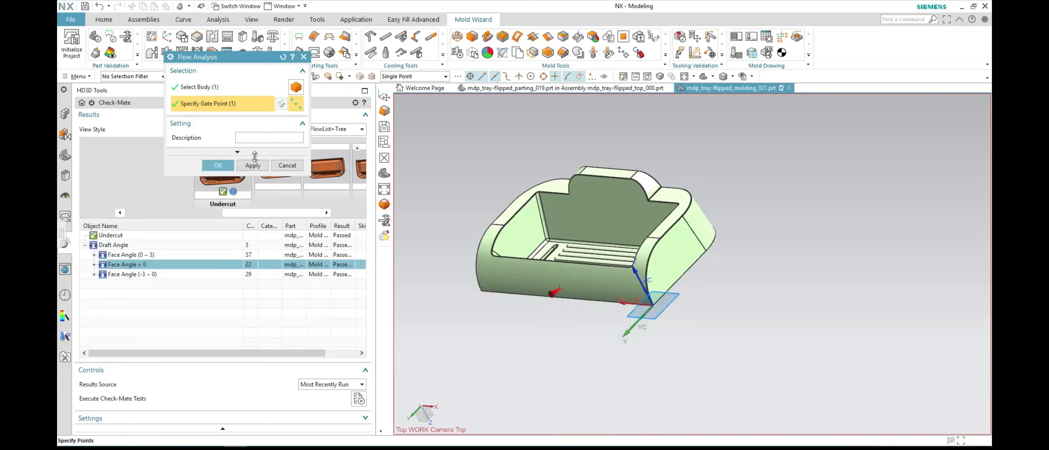
{"action": "left_click", "coordinate": [218, 165]}
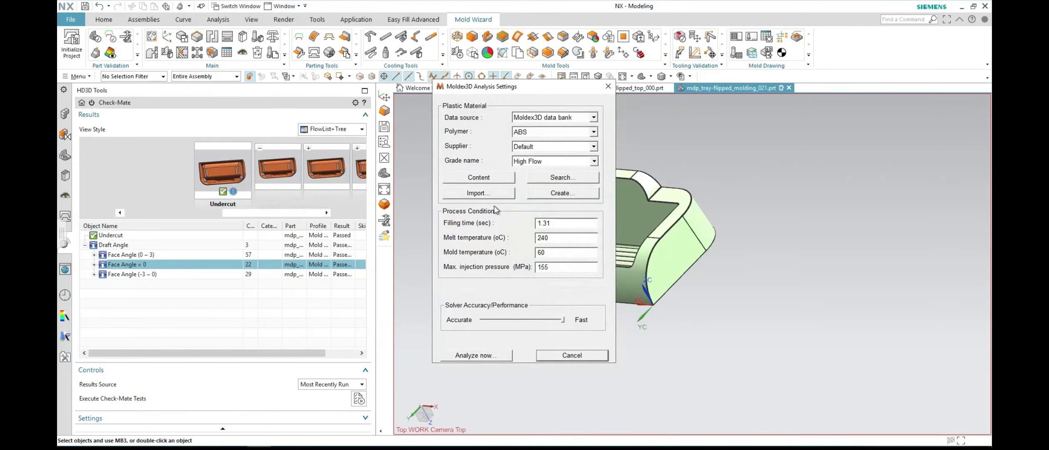
{"action": "left_click", "coordinate": [487, 356]}
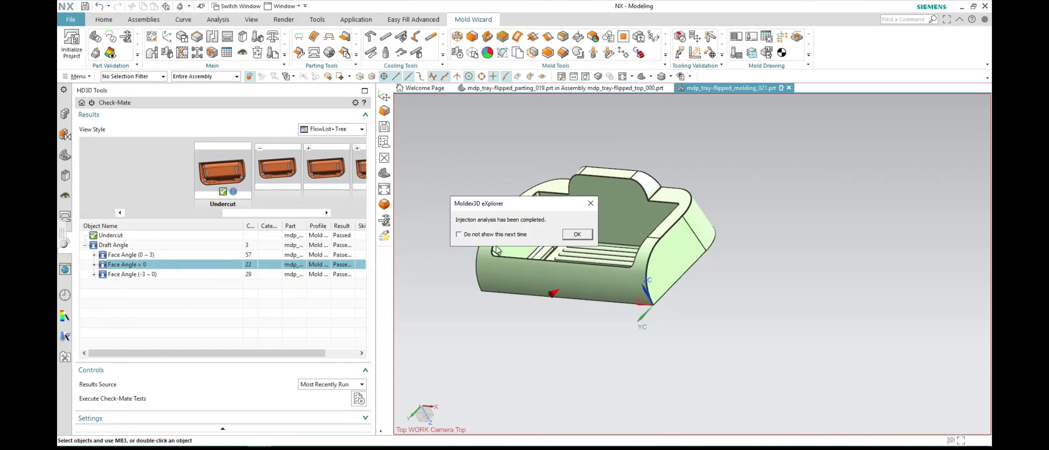
{"action": "left_click", "coordinate": [580, 235]}
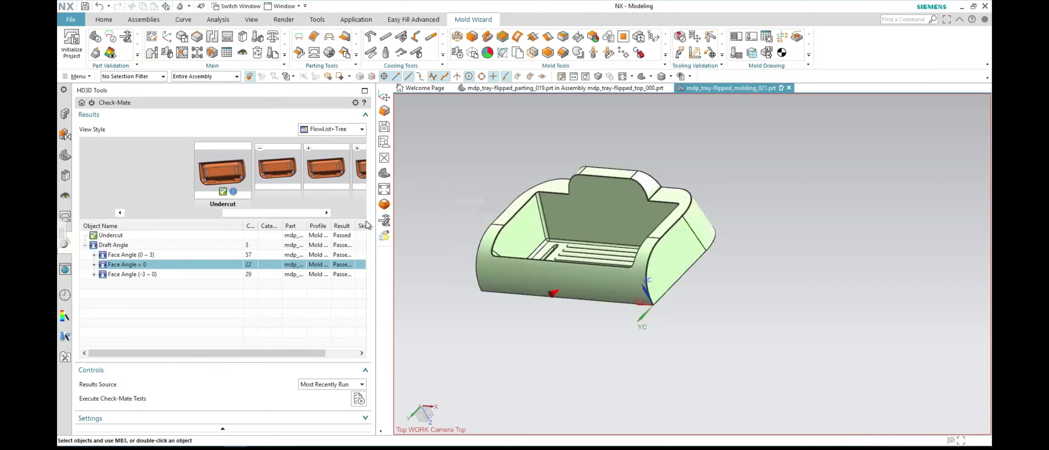
Step: Display the flow analysis's melt front result on the tray and play its filling animation
{"action": "left_click", "coordinate": [111, 54]}
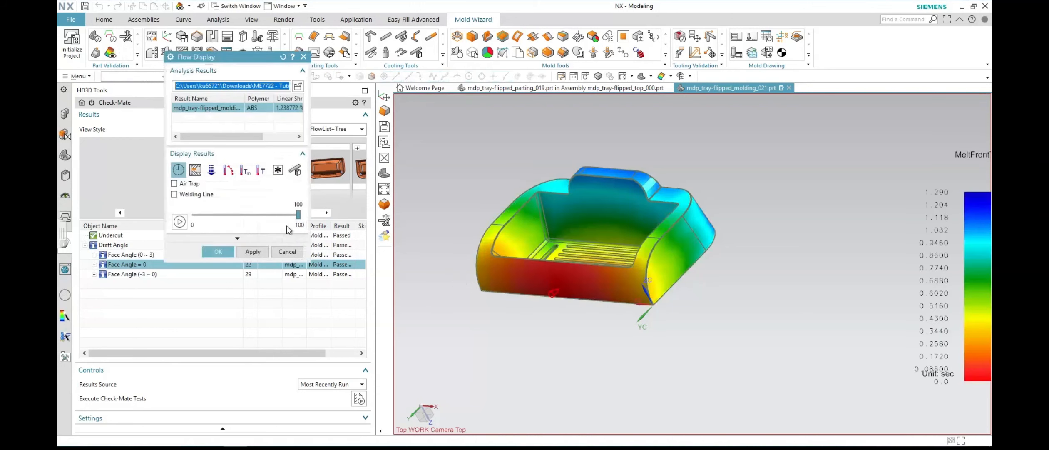
{"action": "left_click", "coordinate": [180, 222]}
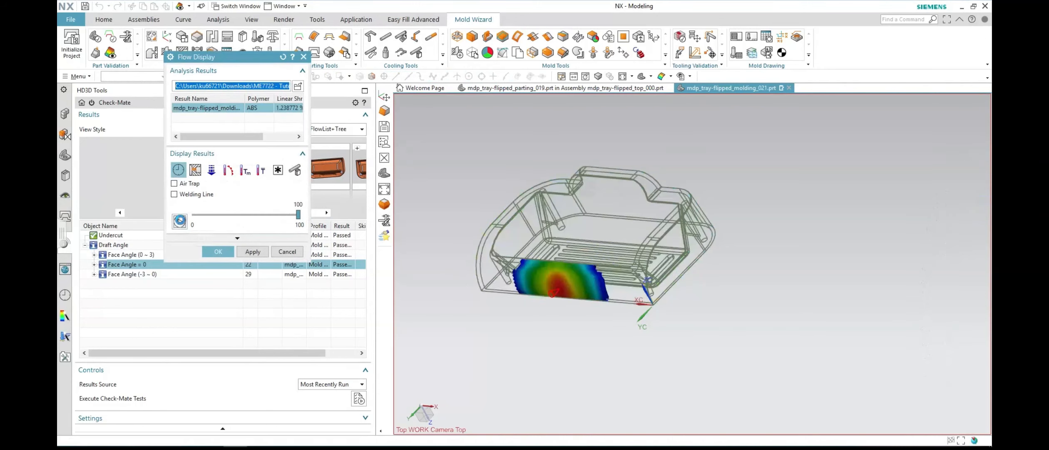
{"action": "left_click_drag", "start_coordinate": [298, 214], "coordinate": [248, 215]}
{"action": "left_click", "coordinate": [181, 222]}
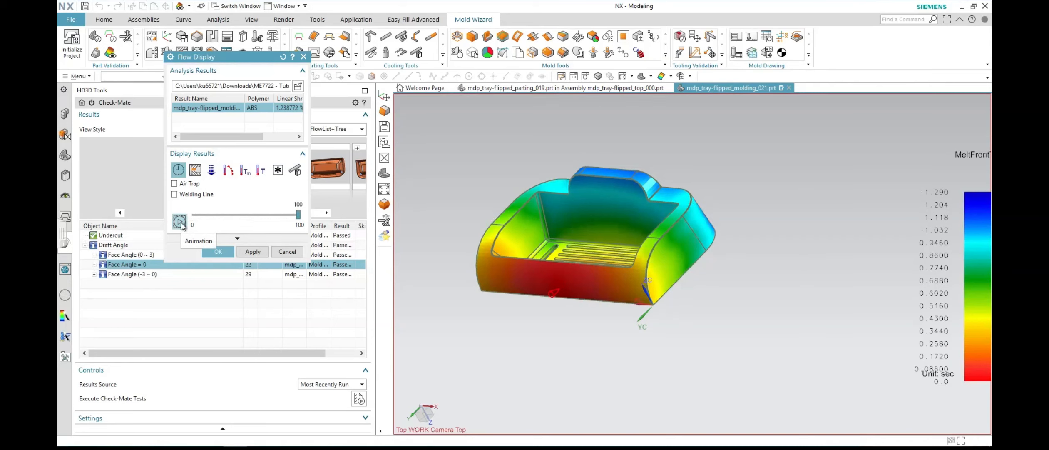
Step: Mark the air traps on the tray's melt front result and look at where they lie on the part
{"action": "left_click", "coordinate": [180, 170]}
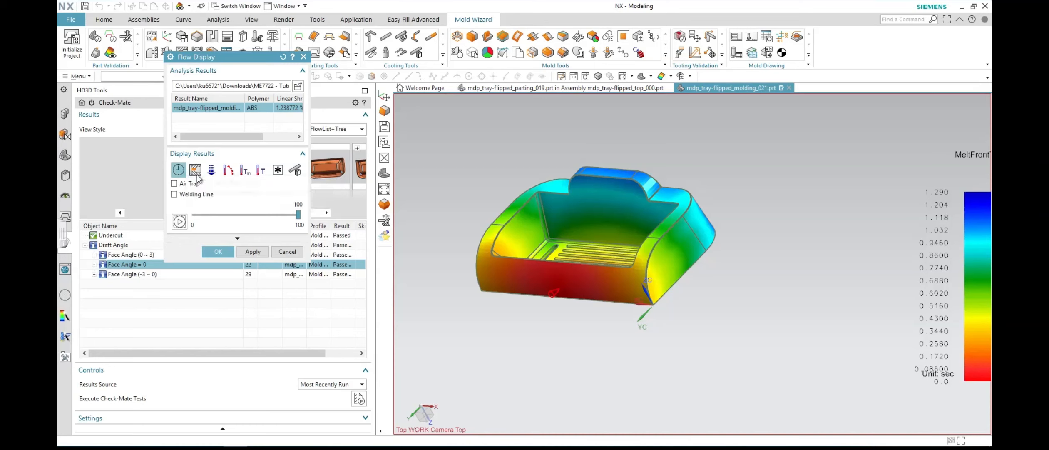
{"action": "left_click", "coordinate": [175, 183]}
{"action": "middle_click_drag", "start_coordinate": [516, 331], "coordinate": [450, 319]}
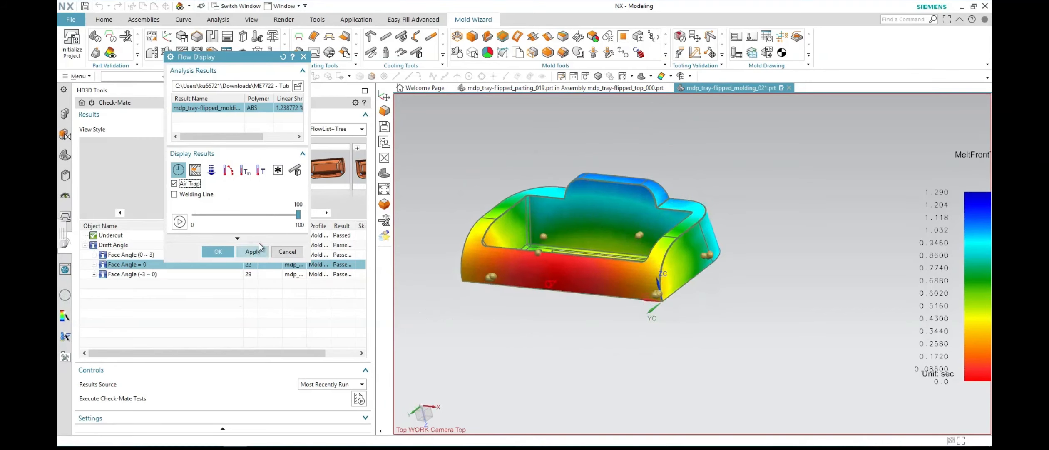
Step: Step through the other flow results on the tray, including pressure drop, maximum temperature and maximum cooling time
{"action": "left_click", "coordinate": [196, 170]}
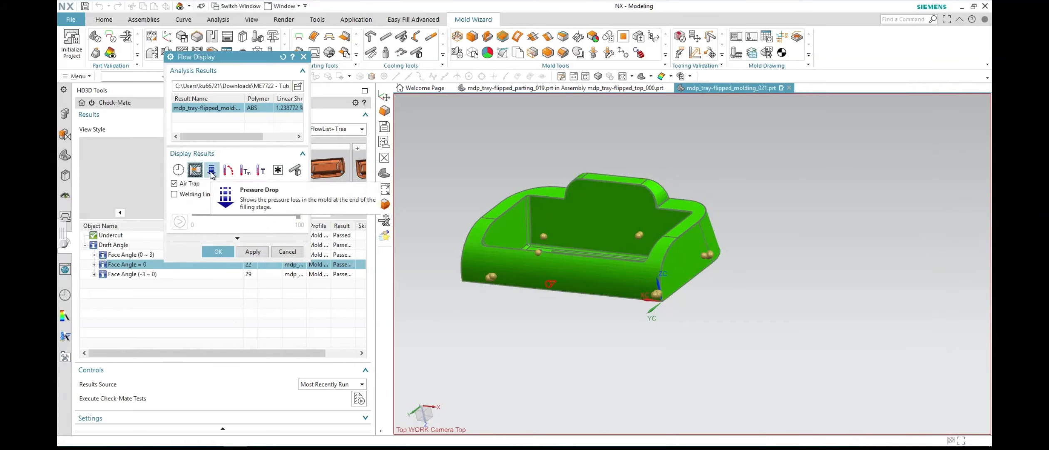
{"action": "left_click", "coordinate": [212, 171]}
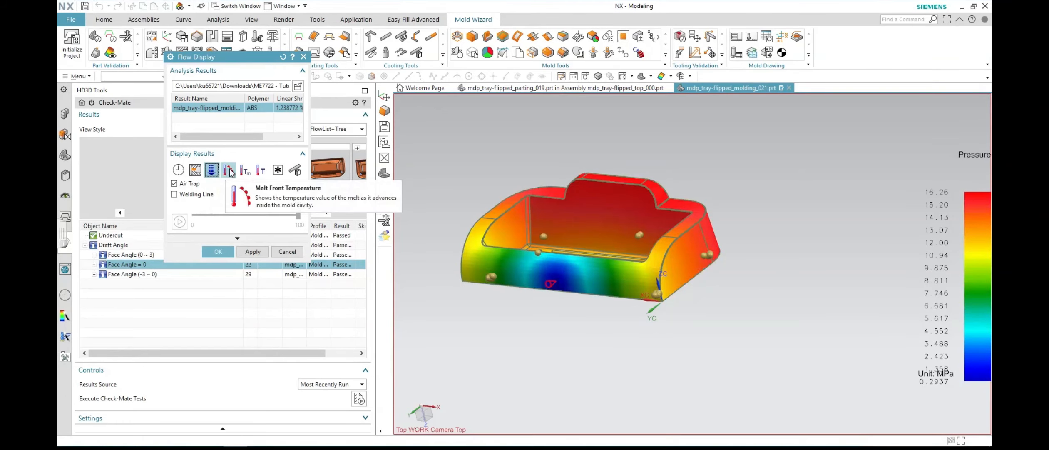
{"action": "left_click", "coordinate": [245, 171]}
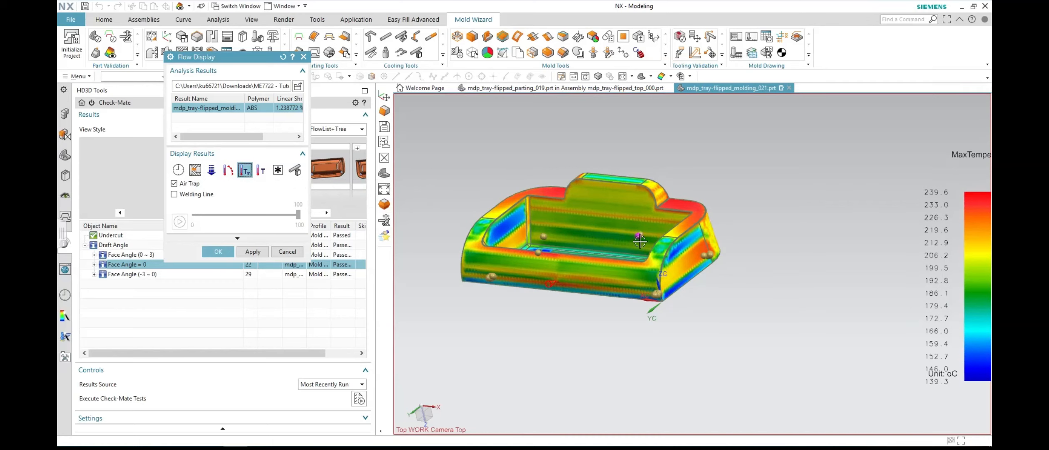
{"action": "left_click", "coordinate": [295, 170]}
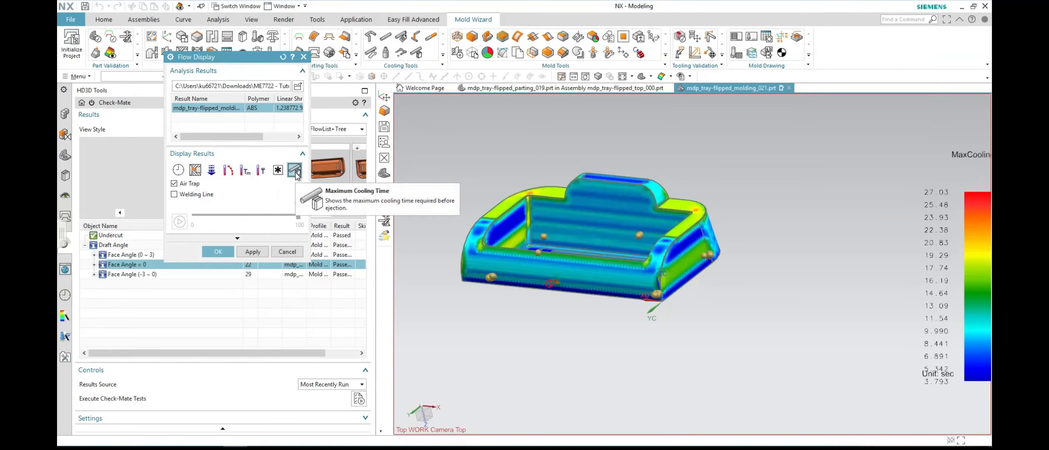
Step: Examine the maximum cooling time map around the tray's corners, underside and walls, and close the flow results
{"action": "middle_click_drag", "start_coordinate": [774, 292], "coordinate": [727, 194]}
{"action": "scroll", "coordinate": [645, 111], "scroll_direction": "down", "scroll_amount": 5}
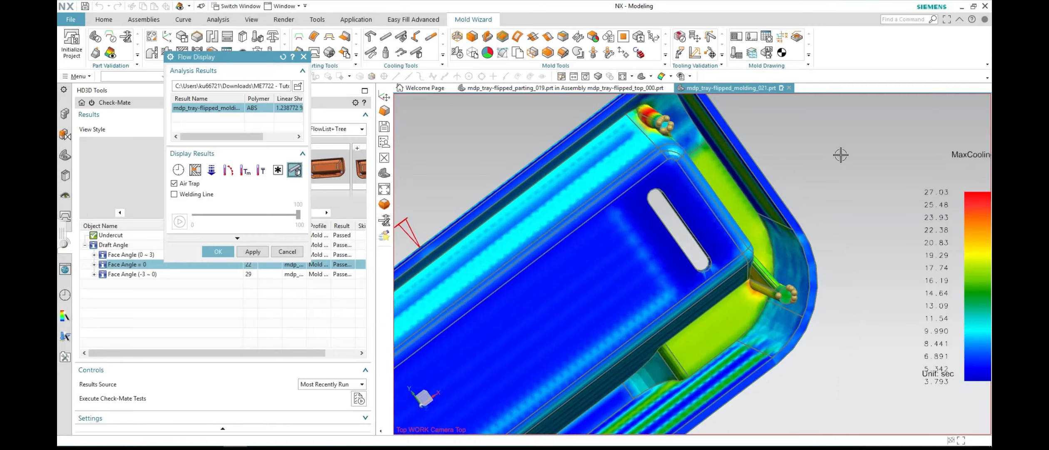
{"action": "key", "text": "ctrl+f"}
{"action": "middle_click_drag", "start_coordinate": [832, 142], "coordinate": [832, 223]}
{"action": "scroll", "coordinate": [829, 218], "scroll_direction": "up", "scroll_amount": 2}
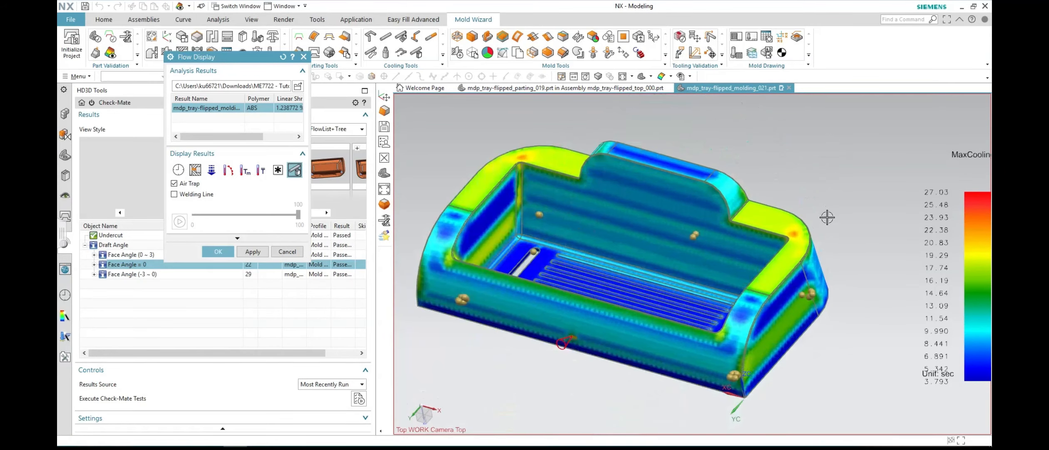
{"action": "left_click", "coordinate": [223, 254]}
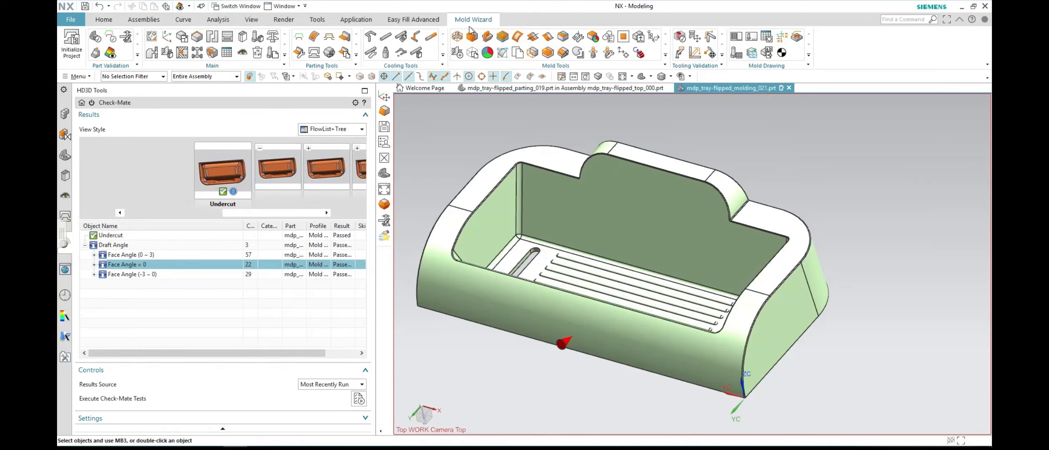
Step: Change the displayed part to the top assembly mdp_tray-flipped_top_000.prt
{"action": "left_click", "coordinate": [245, 21]}
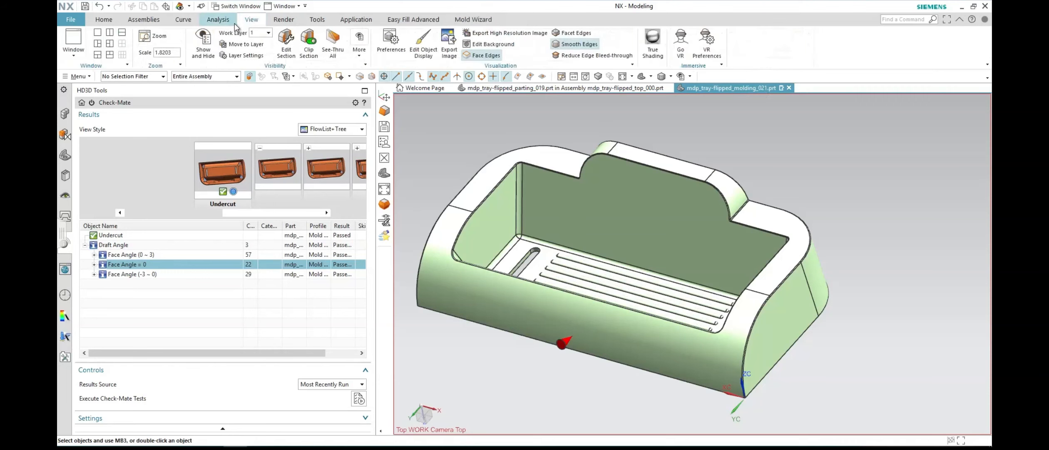
{"action": "left_click", "coordinate": [62, 75]}
{"action": "left_click", "coordinate": [113, 171]}
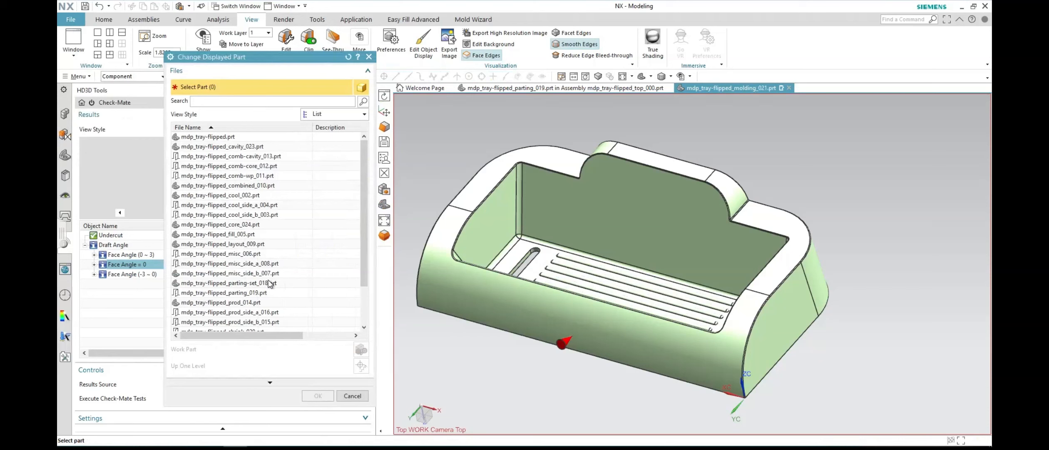
{"action": "scroll", "coordinate": [270, 283], "scroll_direction": "down", "scroll_amount": 2}
{"action": "left_click", "coordinate": [258, 294]}
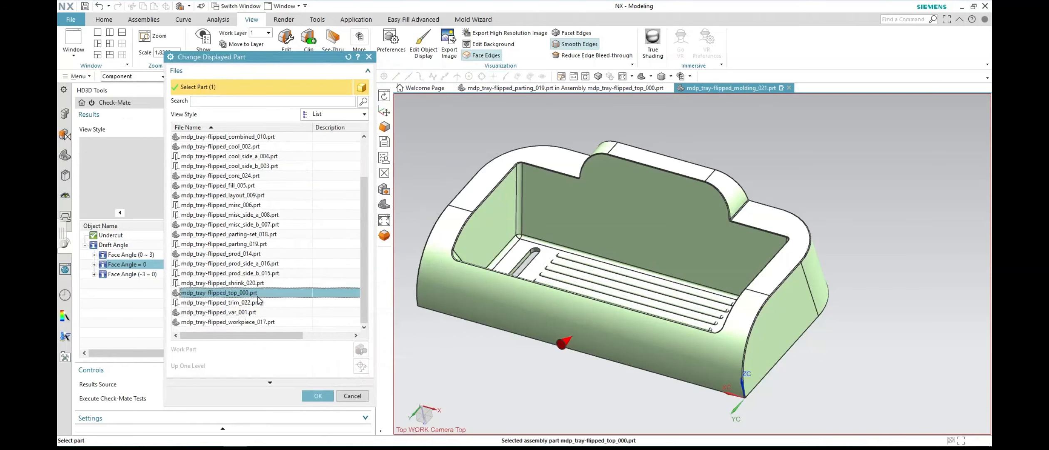
{"action": "left_click", "coordinate": [317, 395]}
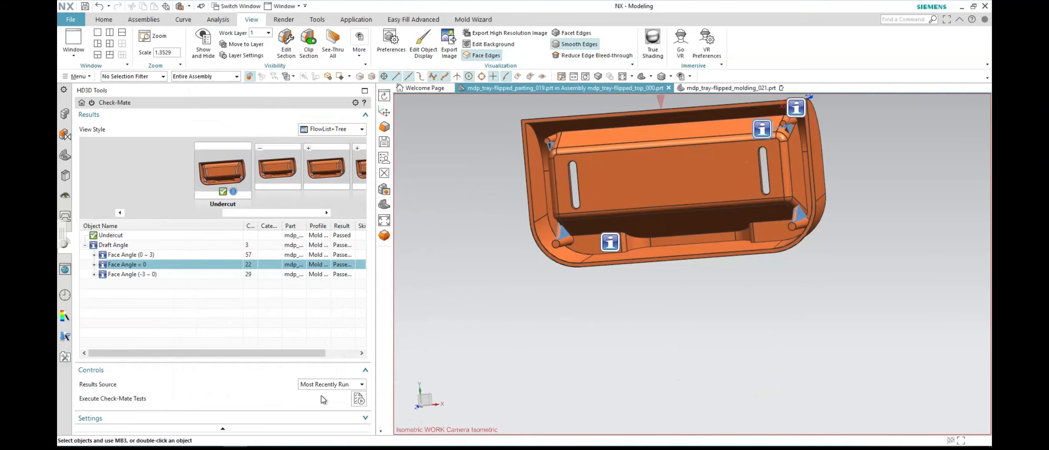
Step: Set the Mold CSYS to the center of the tray's ribbed floor face with the Z position locked
{"action": "middle_click_drag", "start_coordinate": [616, 355], "coordinate": [628, 204]}
{"action": "scroll", "coordinate": [647, 198], "scroll_direction": "down", "scroll_amount": 4}
{"action": "scroll", "coordinate": [647, 199], "scroll_direction": "down", "scroll_amount": 1}
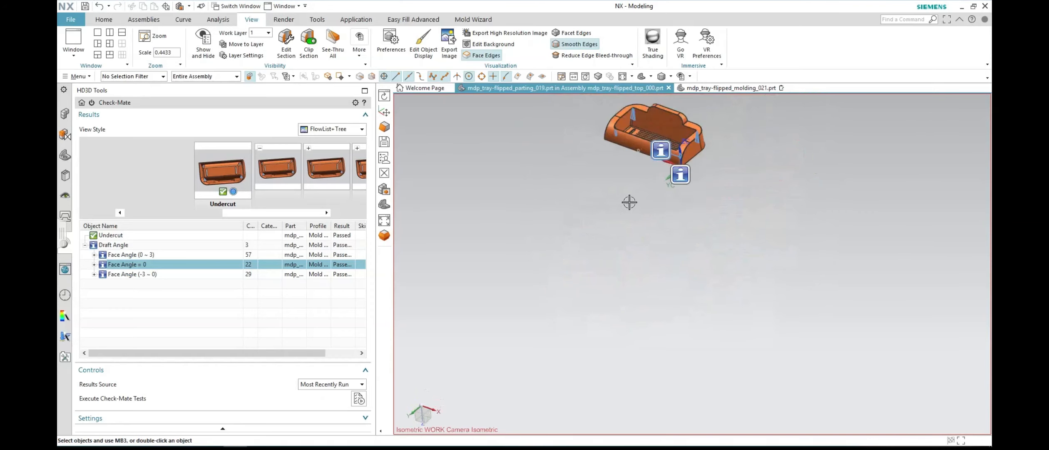
{"action": "scroll", "coordinate": [618, 190], "scroll_direction": "up", "scroll_amount": 1}
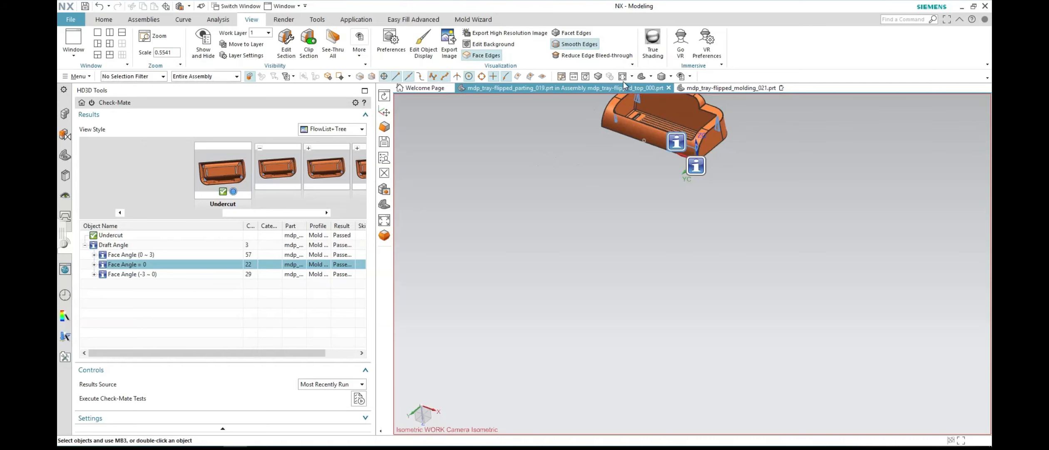
{"action": "key", "text": "ctrl+f"}
{"action": "left_click", "coordinate": [495, 20]}
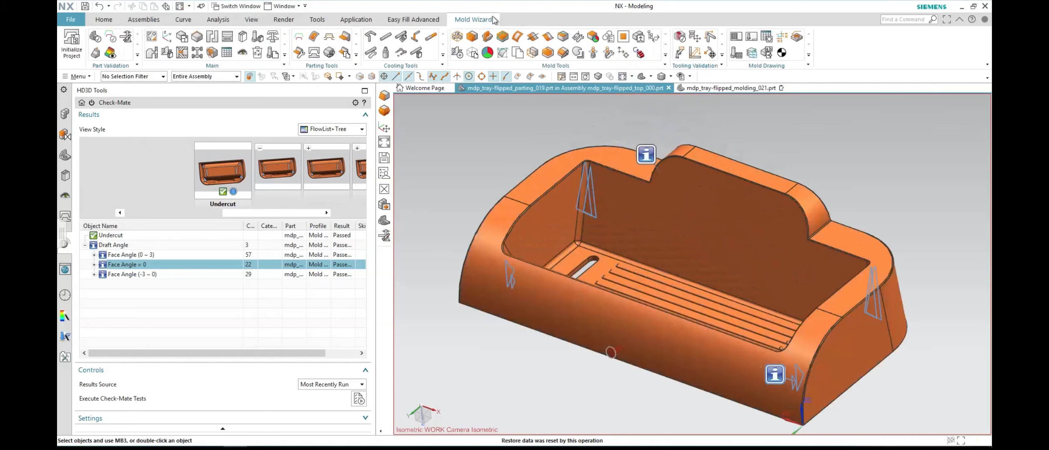
{"action": "left_click", "coordinate": [168, 38]}
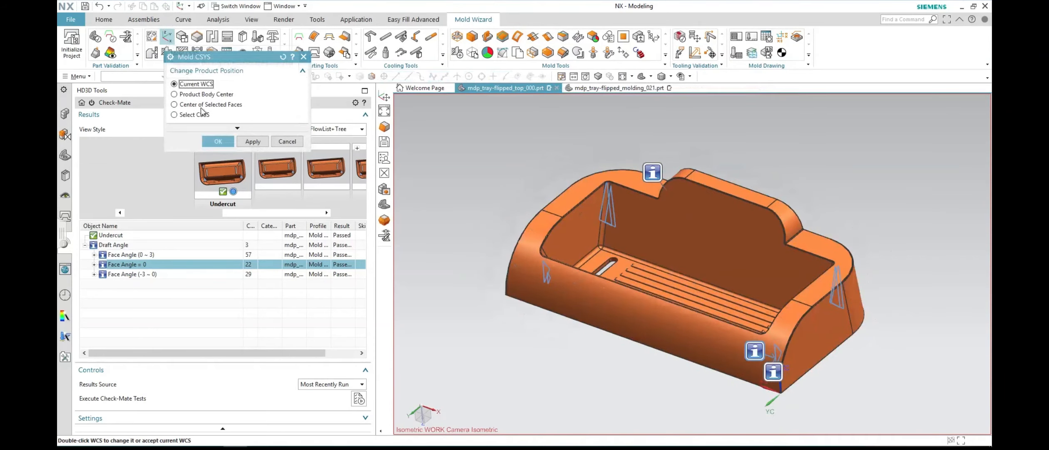
{"action": "left_click", "coordinate": [222, 106]}
{"action": "left_click", "coordinate": [195, 183]}
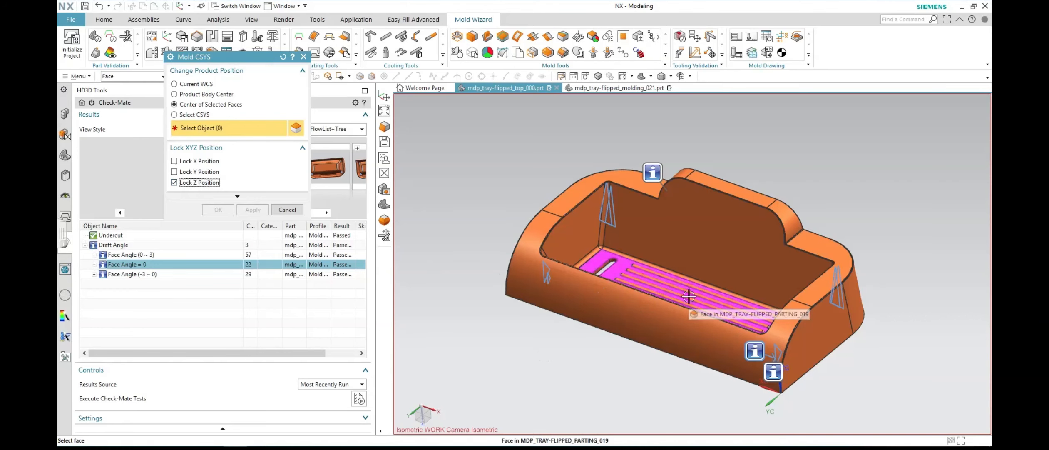
{"action": "left_click", "coordinate": [689, 294]}
{"action": "middle_click_drag", "start_coordinate": [623, 375], "coordinate": [551, 248]}
{"action": "middle_click_drag", "start_coordinate": [560, 217], "coordinate": [560, 364]}
{"action": "left_click", "coordinate": [217, 209]}
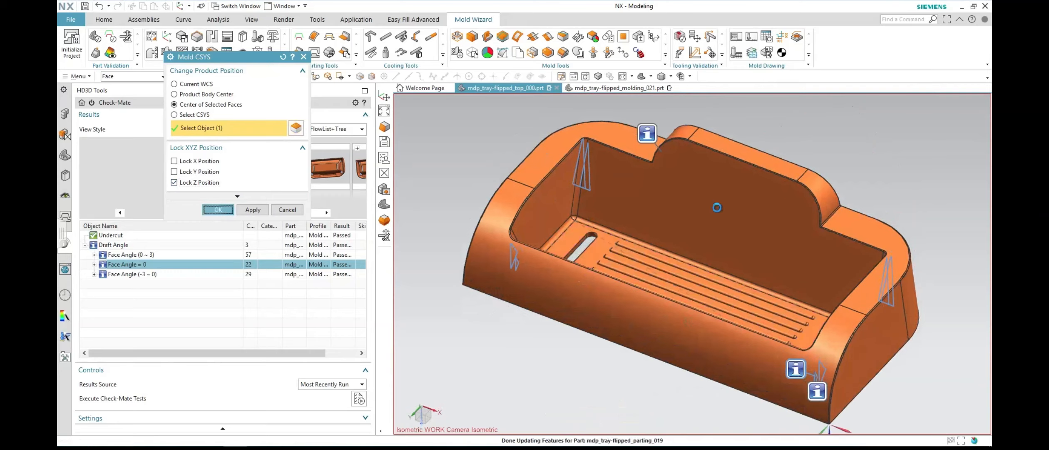
Step: Inspect the coordinate system's position on the tray and save all parts of the mold assembly
{"action": "middle_click_drag", "start_coordinate": [858, 210], "coordinate": [654, 218]}
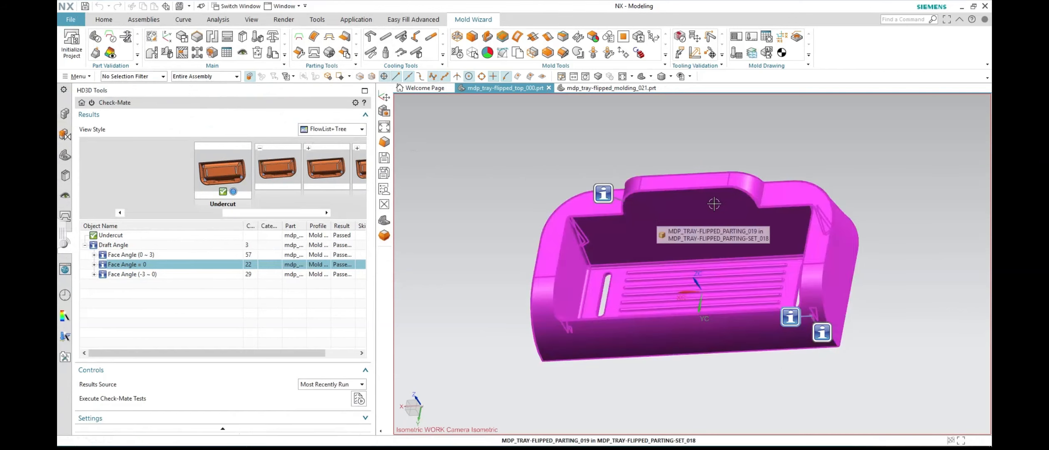
{"action": "middle_click_drag", "start_coordinate": [904, 138], "coordinate": [889, 155]}
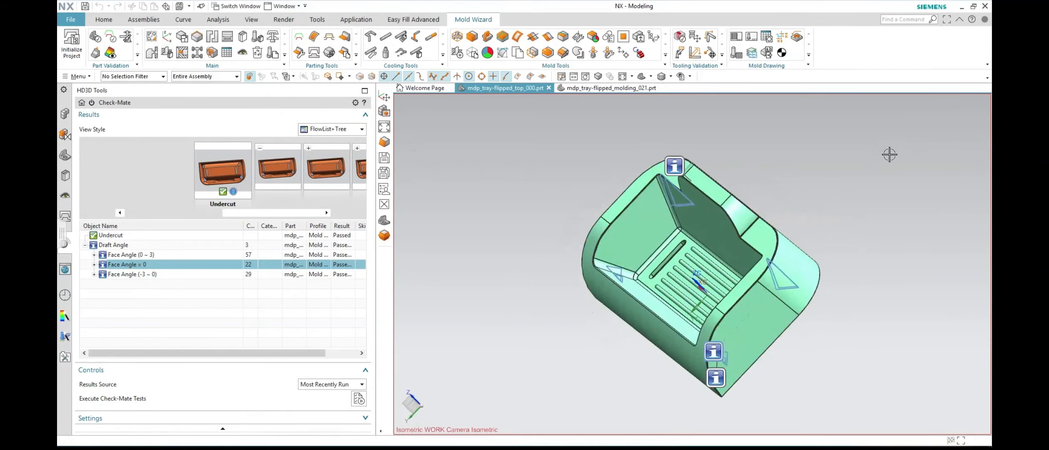
{"action": "scroll", "coordinate": [889, 155], "scroll_direction": "down", "scroll_amount": 5}
{"action": "key", "text": "ctrl+s"}
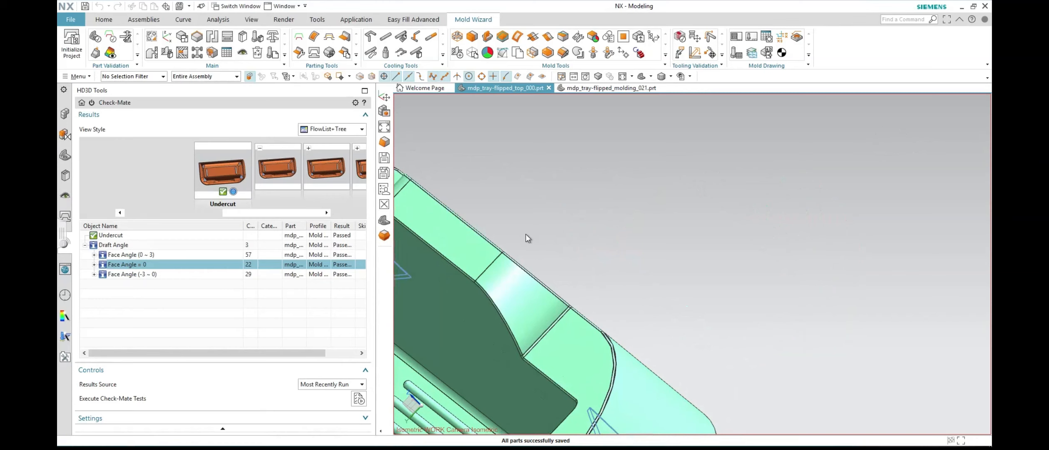
{"action": "scroll", "coordinate": [596, 177], "scroll_direction": "up", "scroll_amount": 3}
{"action": "scroll", "coordinate": [597, 175], "scroll_direction": "up", "scroll_amount": 2}
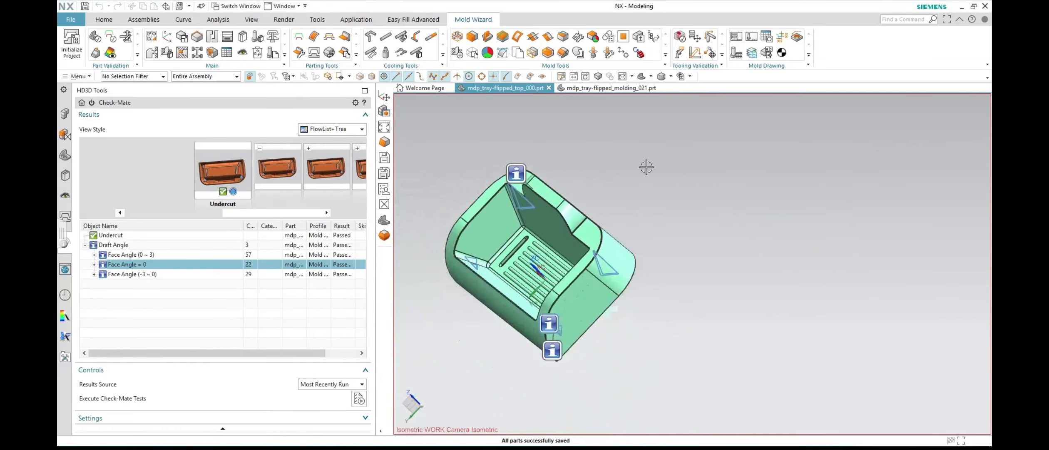
{"action": "left_click", "coordinate": [197, 38]}
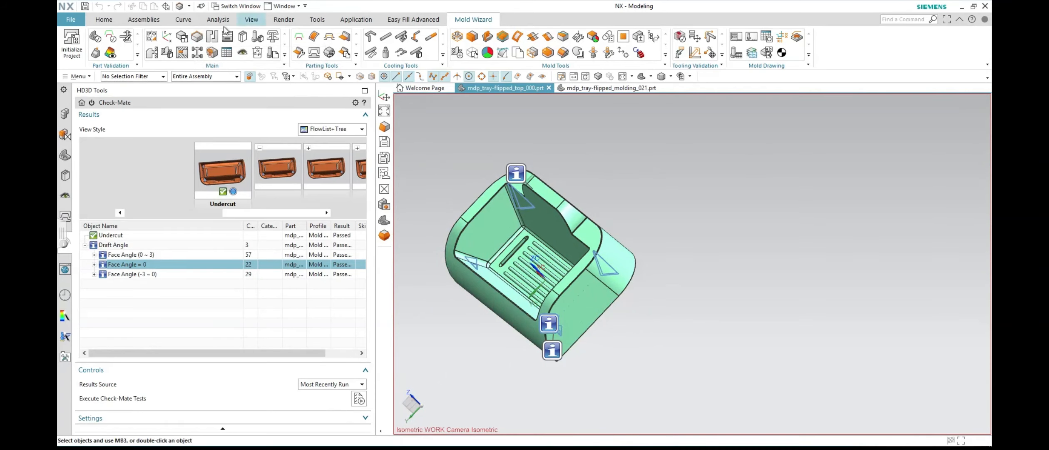
{"action": "left_click", "coordinate": [196, 39]}
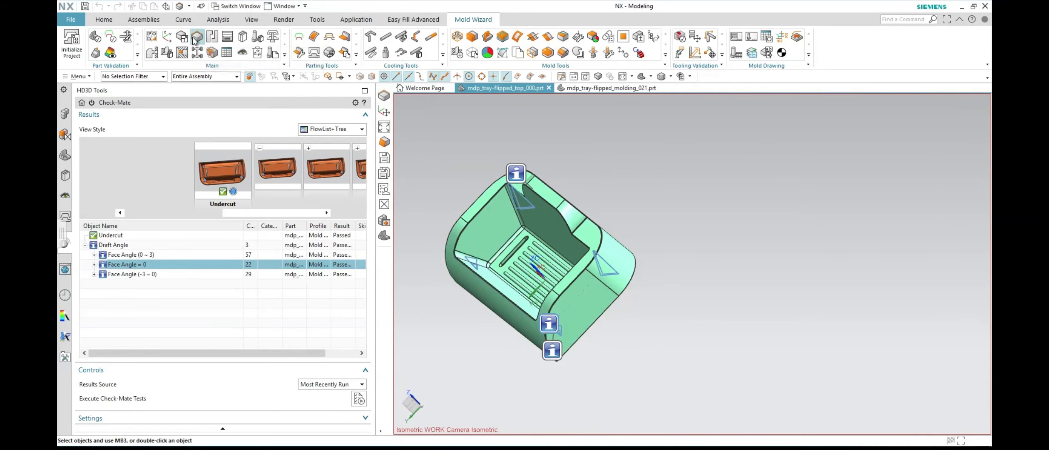
{"action": "left_click", "coordinate": [593, 285]}
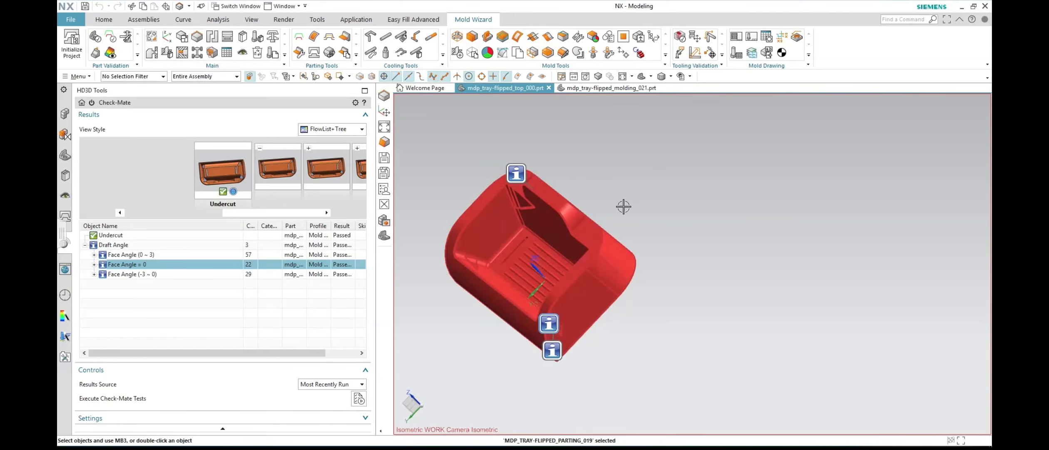
{"action": "left_click", "coordinate": [623, 76]}
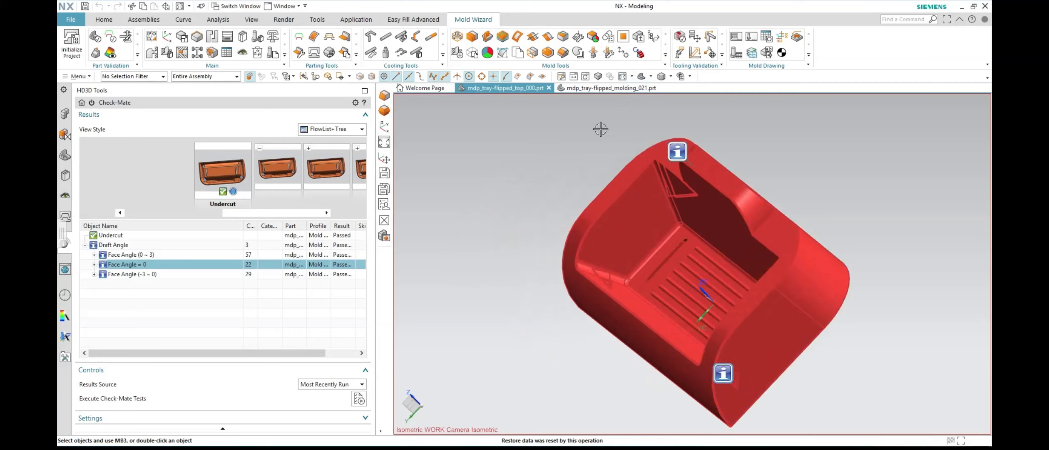
{"action": "middle_click_drag", "start_coordinate": [582, 204], "coordinate": [577, 187]}
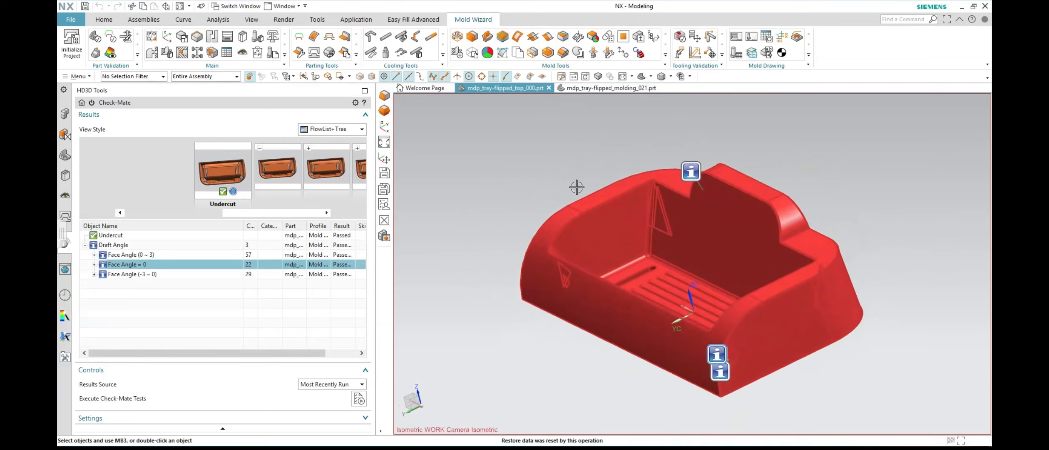
Step: Preview the default user-defined block of the product workpiece around the tray, and cancel the workpiece definition
{"action": "left_click", "coordinate": [196, 38]}
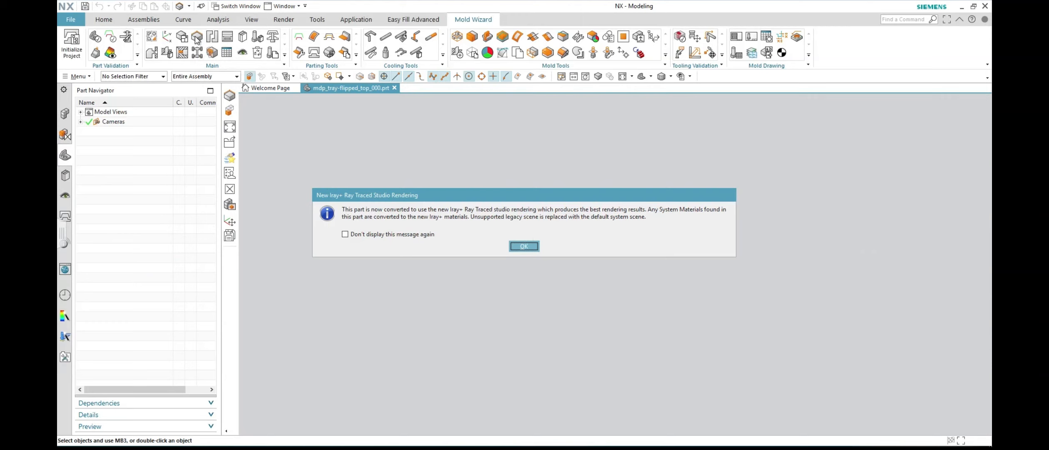
{"action": "left_click", "coordinate": [525, 246]}
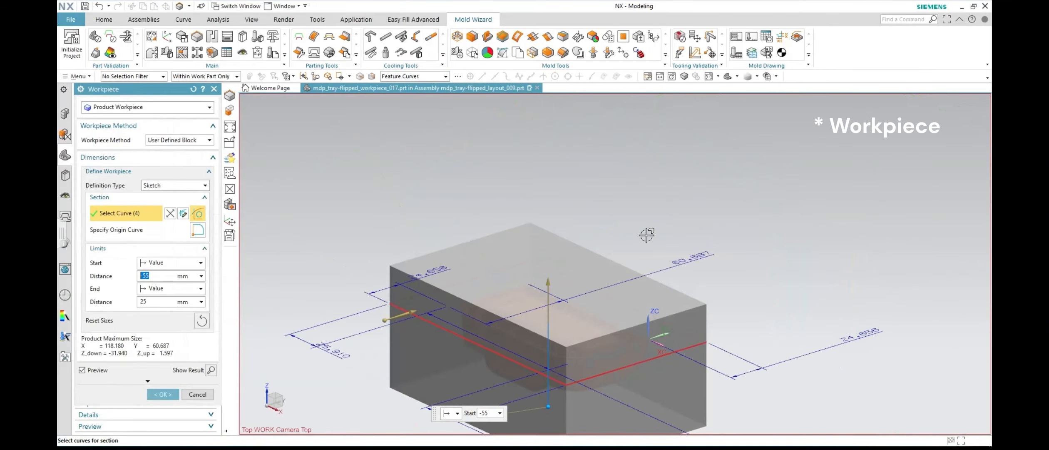
{"action": "scroll", "coordinate": [639, 309], "scroll_direction": "up", "scroll_amount": 3}
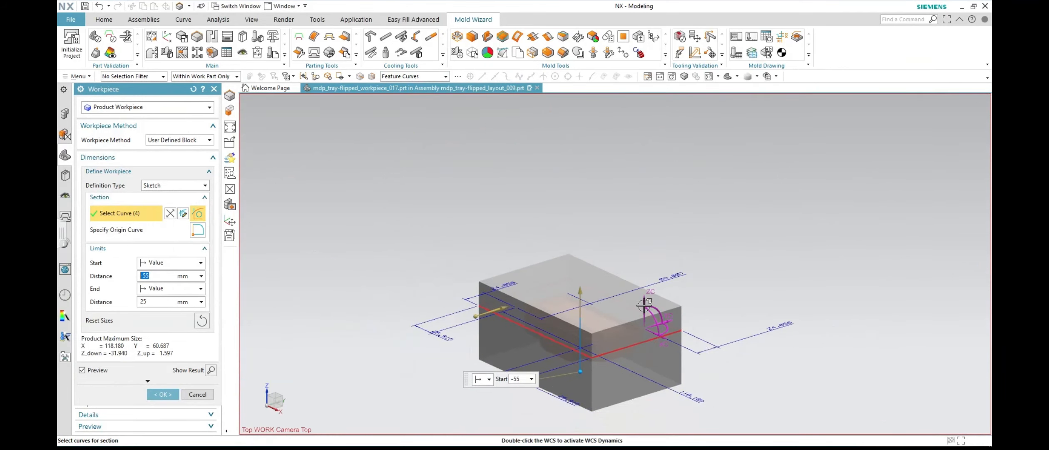
{"action": "scroll", "coordinate": [597, 338], "scroll_direction": "down", "scroll_amount": 5}
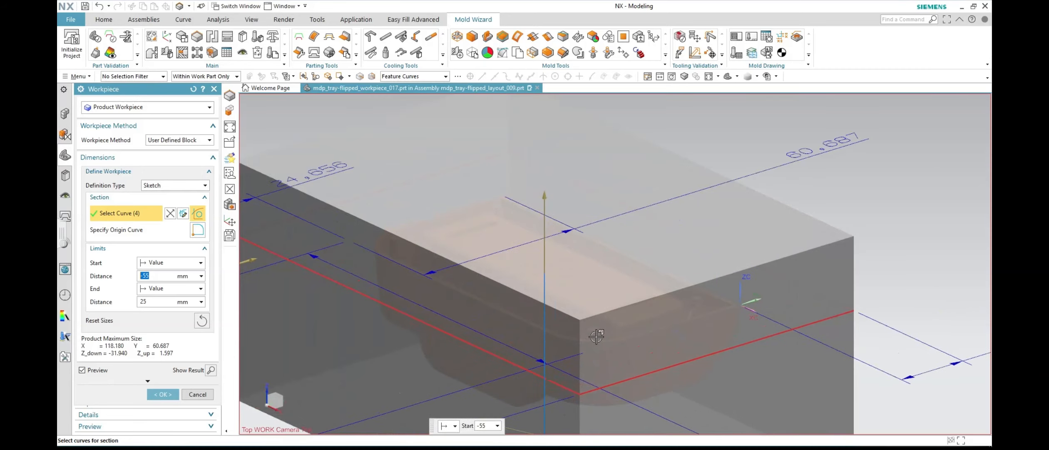
{"action": "scroll", "coordinate": [597, 337], "scroll_direction": "up", "scroll_amount": 5}
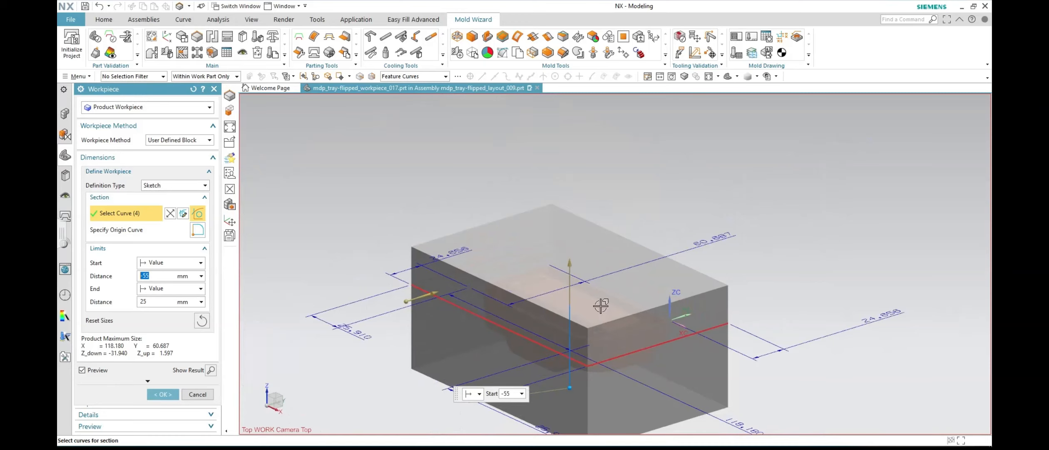
{"action": "left_click", "coordinate": [197, 394]}
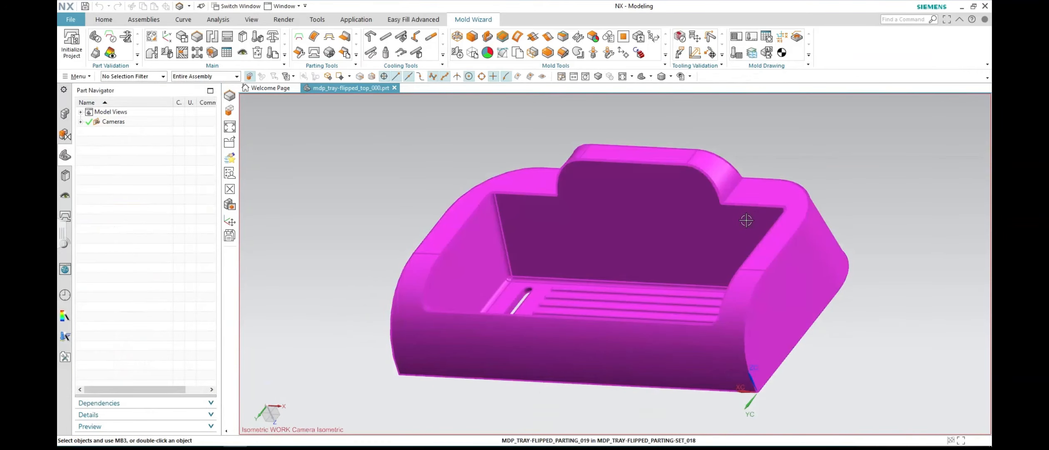
Step: Set the Mold CSYS to the center of the tray's ribbed floor face, with only the Z position locked
{"action": "left_click", "coordinate": [167, 39]}
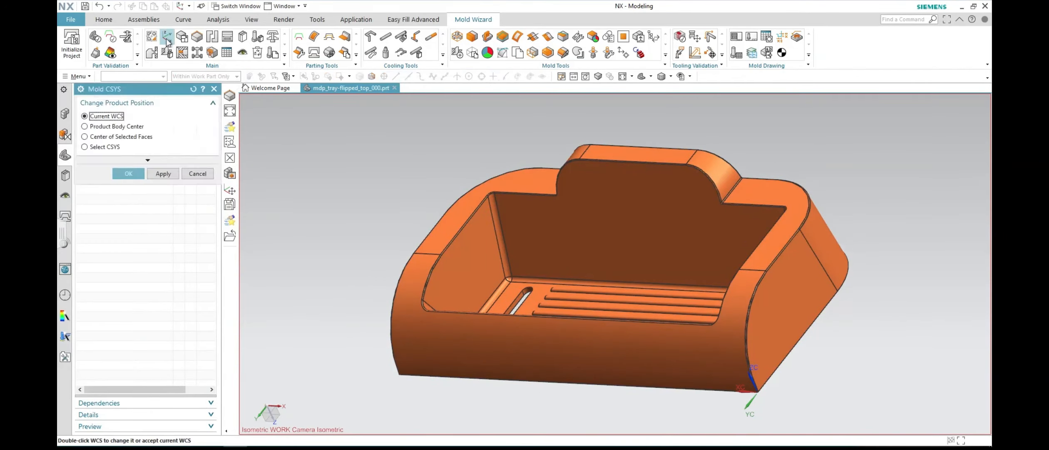
{"action": "left_click", "coordinate": [110, 137]}
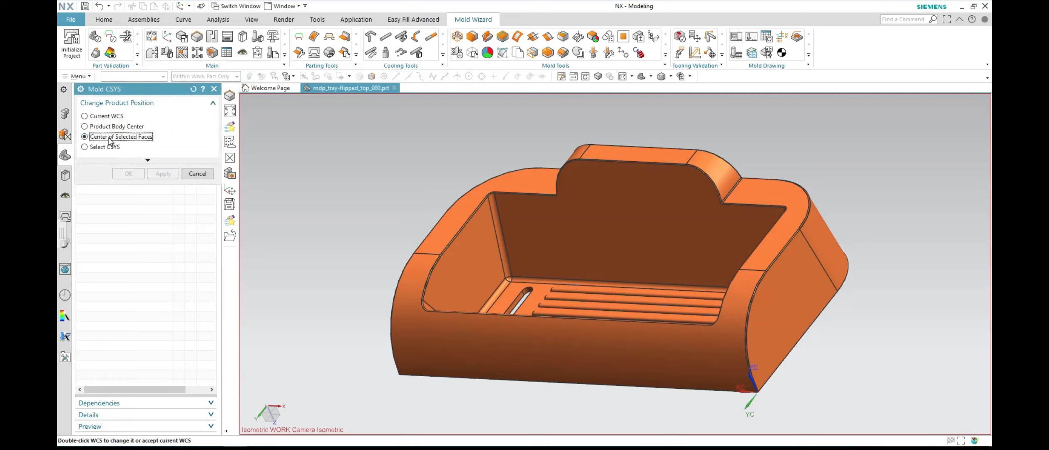
{"action": "left_click", "coordinate": [622, 319]}
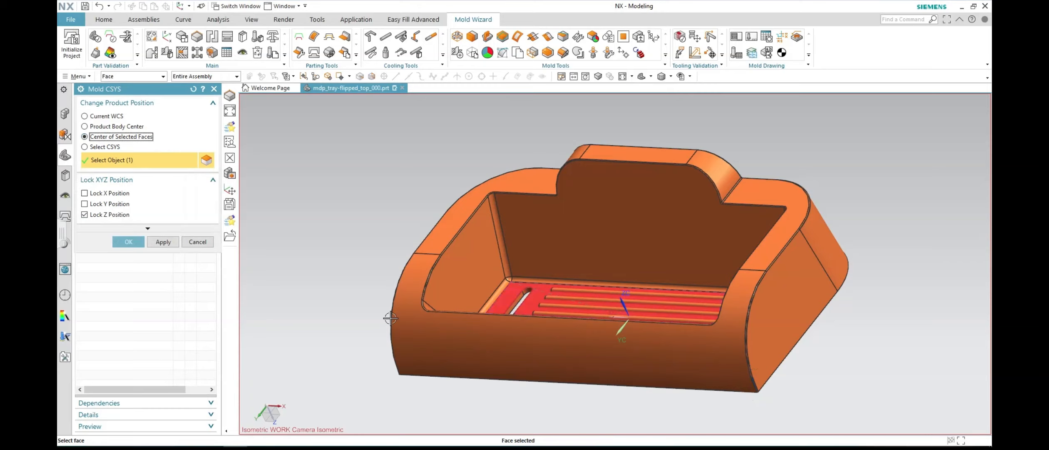
{"action": "left_click", "coordinate": [128, 241]}
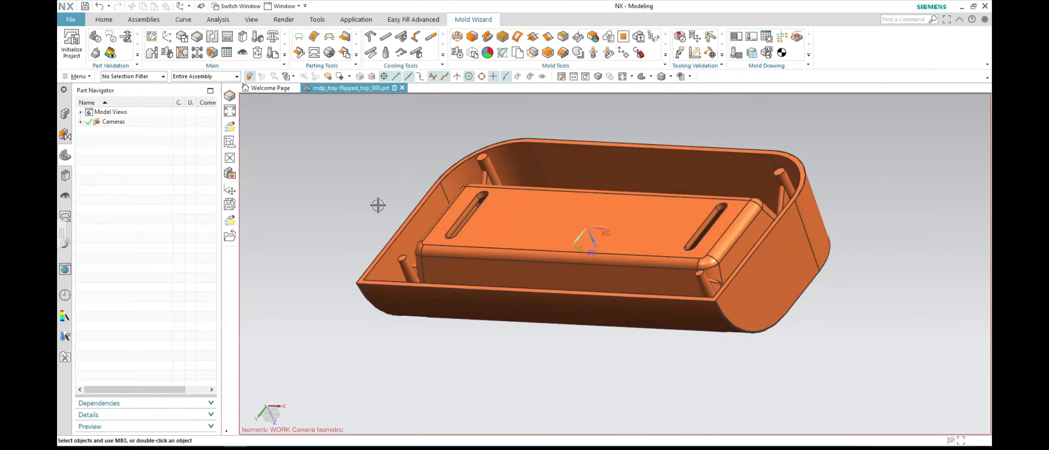
Step: Create the product workpiece as a sketch-based user-defined block with the default section and limits from -25 mm to 55 mm
{"action": "middle_click_drag", "start_coordinate": [354, 213], "coordinate": [347, 77]}
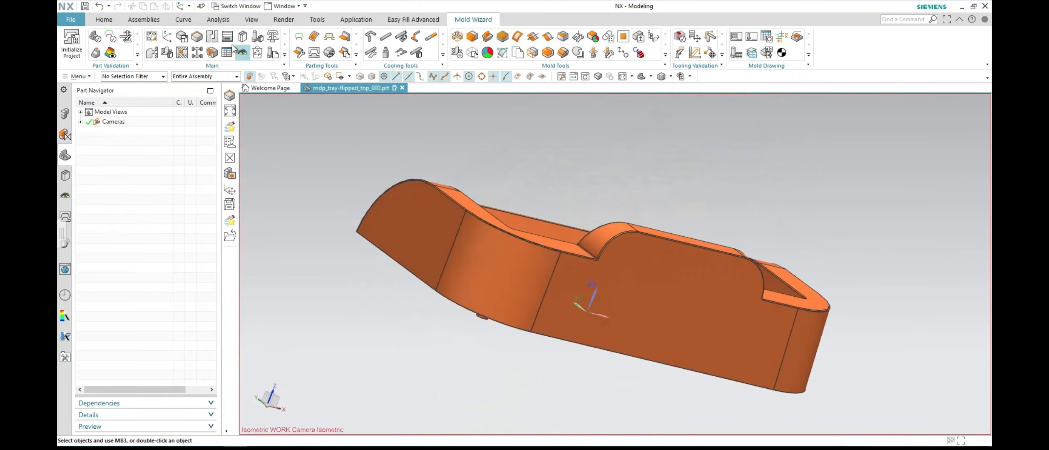
{"action": "left_click", "coordinate": [197, 36]}
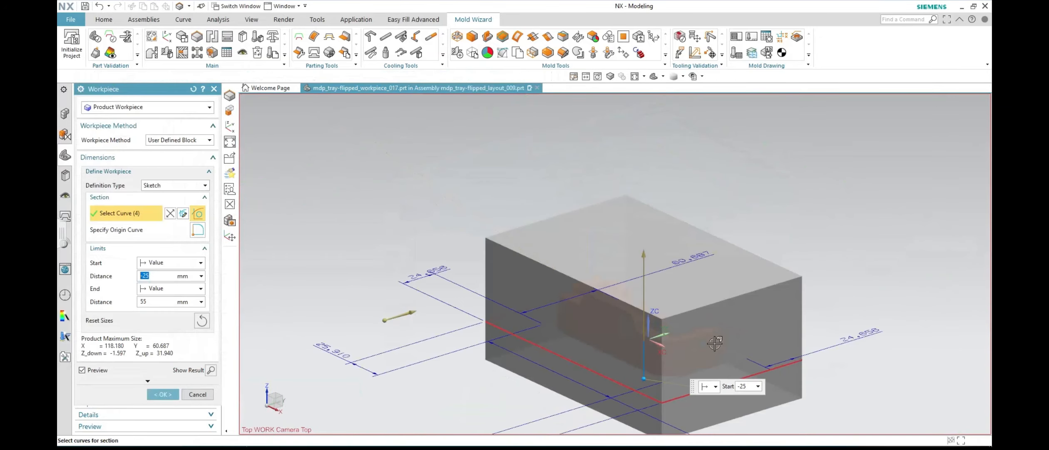
{"action": "scroll", "coordinate": [714, 346], "scroll_direction": "down", "scroll_amount": 3}
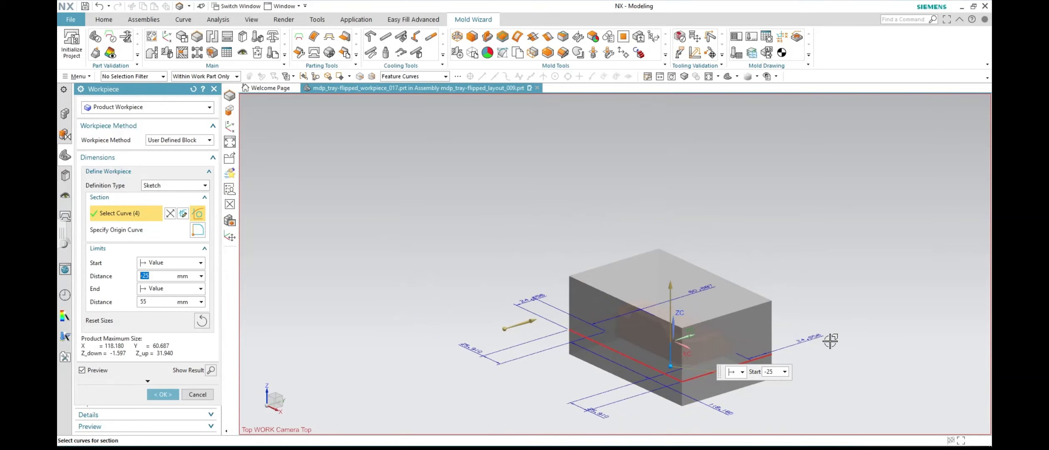
{"action": "left_click", "coordinate": [805, 338]}
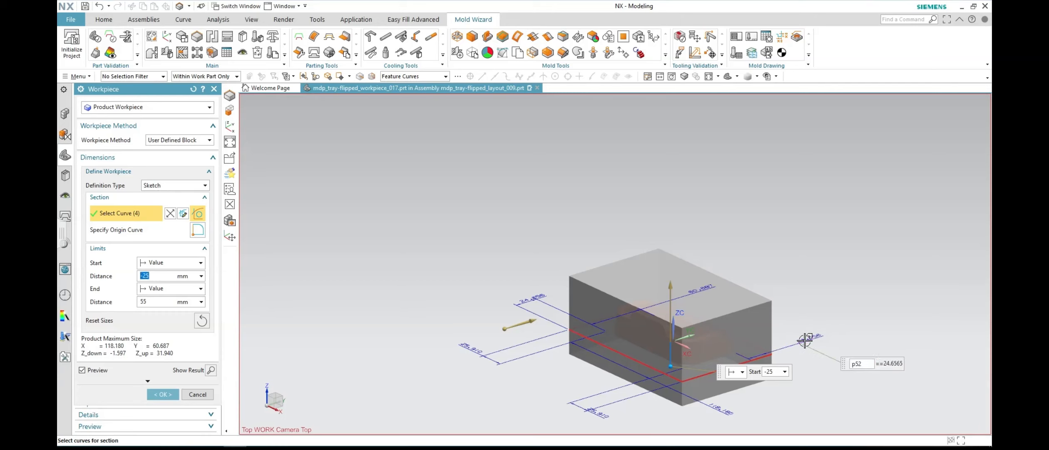
{"action": "left_click", "coordinate": [720, 409]}
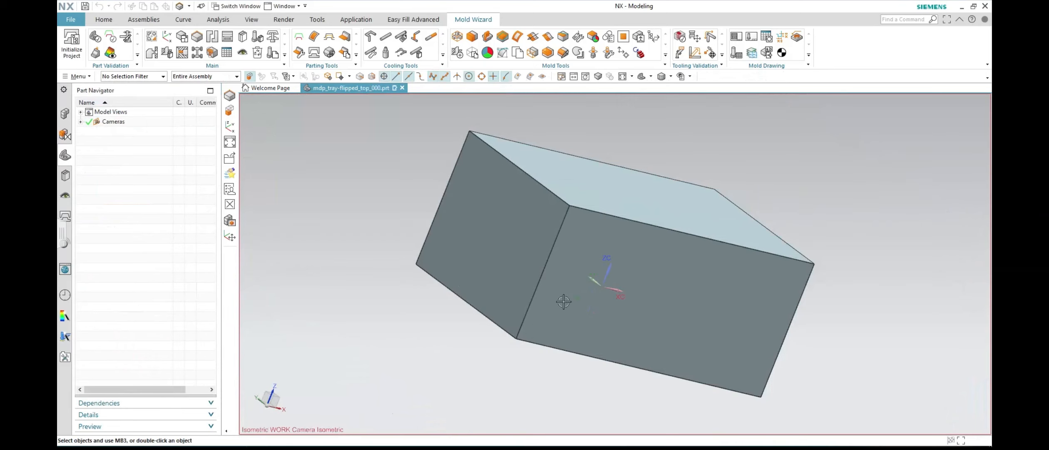
Step: Inspect the tray inside the workpiece block using Wireframe with Hidden Edges, and return to Shaded with Edges
{"action": "scroll", "coordinate": [569, 295], "scroll_direction": "down", "scroll_amount": 3}
{"action": "middle_click_drag", "start_coordinate": [802, 283], "coordinate": [747, 258]}
{"action": "scroll", "coordinate": [747, 258], "scroll_direction": "up", "scroll_amount": 2}
{"action": "scroll", "coordinate": [746, 190], "scroll_direction": "up", "scroll_amount": 3}
{"action": "scroll", "coordinate": [739, 196], "scroll_direction": "down", "scroll_amount": 4}
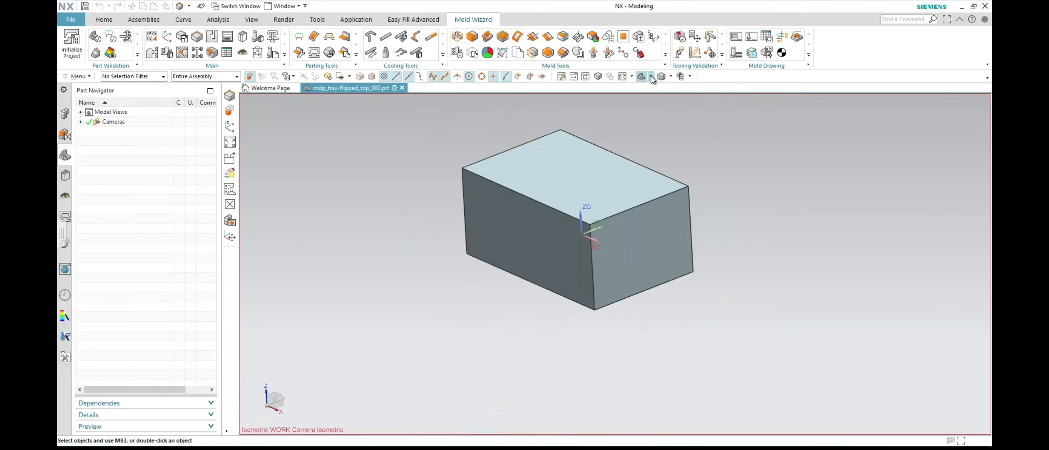
{"action": "left_click", "coordinate": [672, 77]}
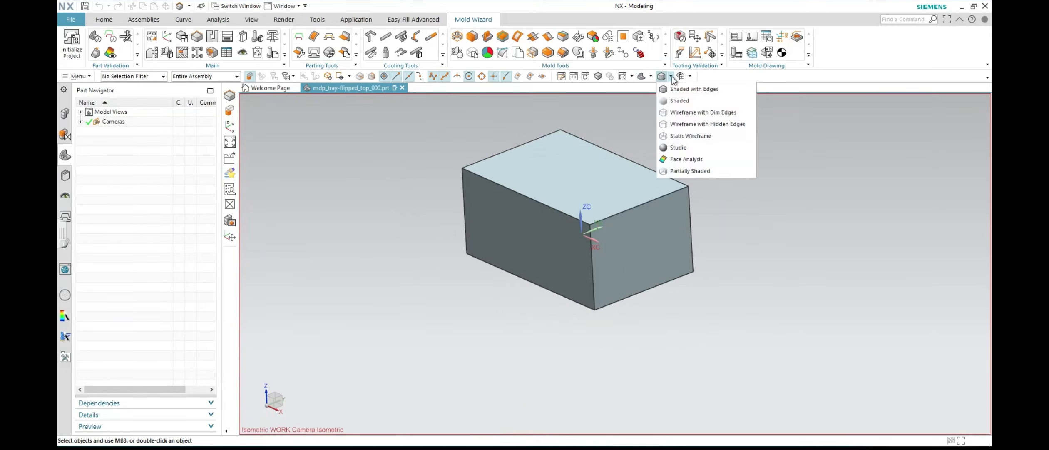
{"action": "left_click", "coordinate": [695, 123]}
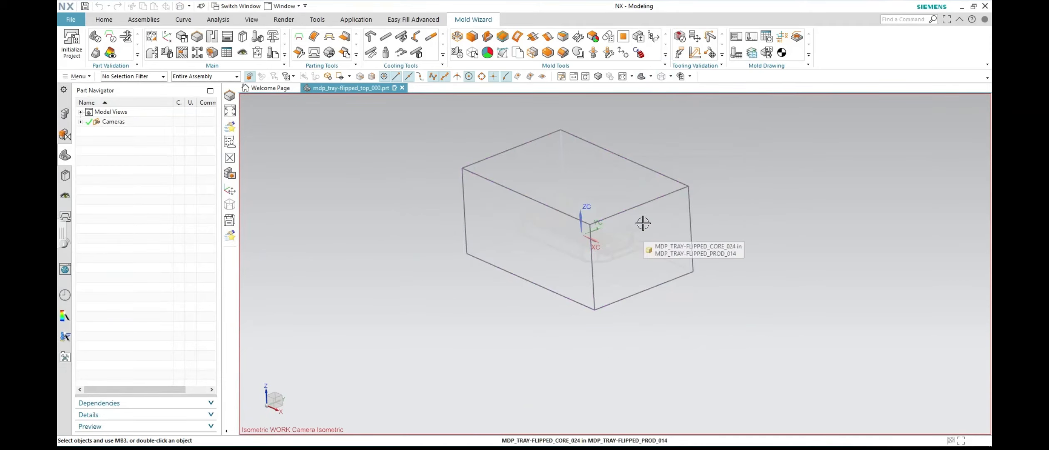
{"action": "left_click", "coordinate": [671, 76]}
{"action": "left_click", "coordinate": [672, 88]}
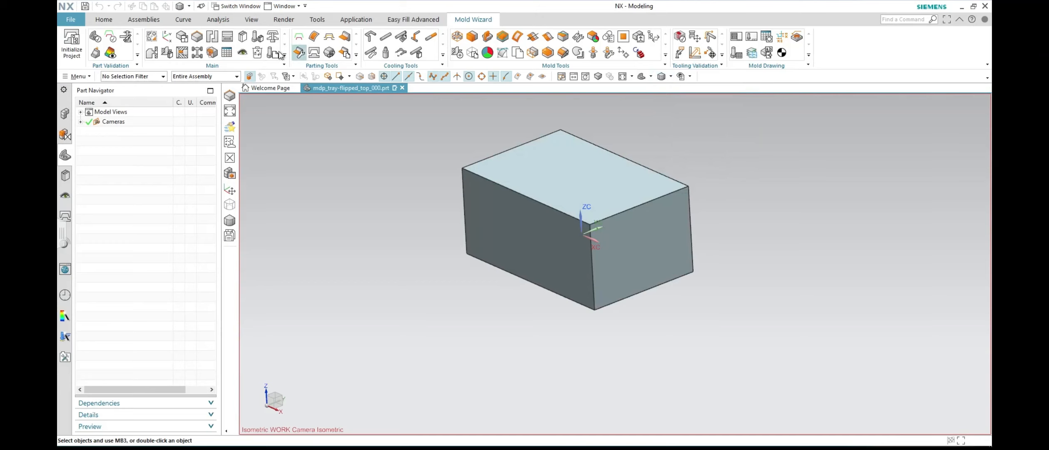
Step: Generate a balanced rectangular cavity layout with 2 cavities along the Y-axis and a 0 mm gap
{"action": "left_click", "coordinate": [212, 37]}
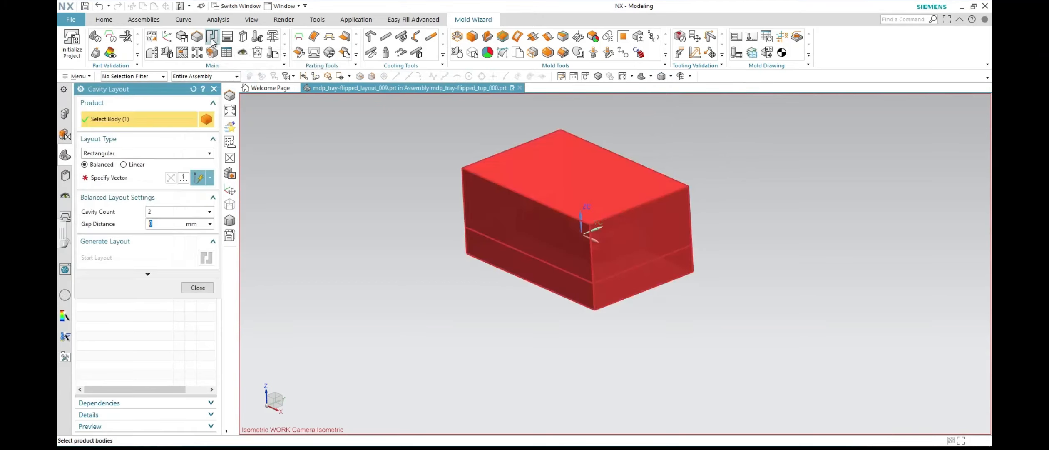
{"action": "left_click", "coordinate": [128, 179]}
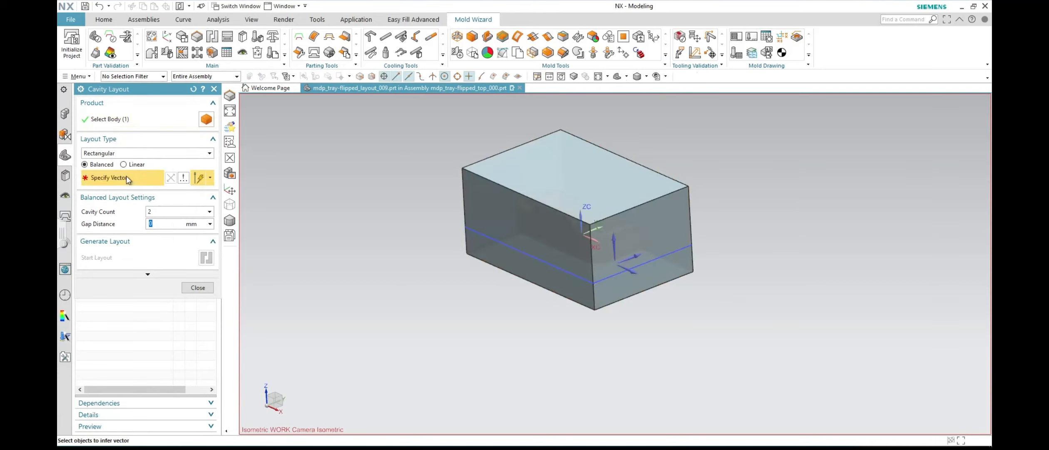
{"action": "left_click", "coordinate": [639, 255]}
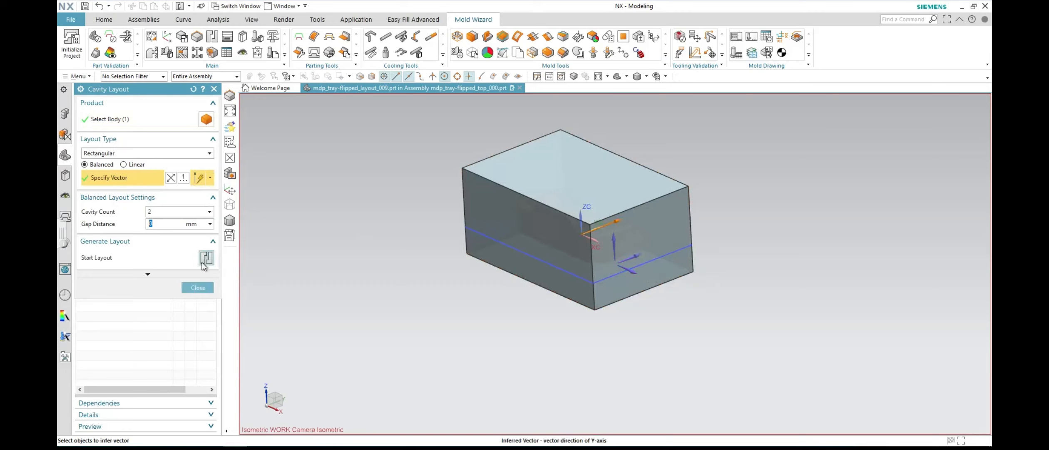
{"action": "left_click", "coordinate": [207, 258]}
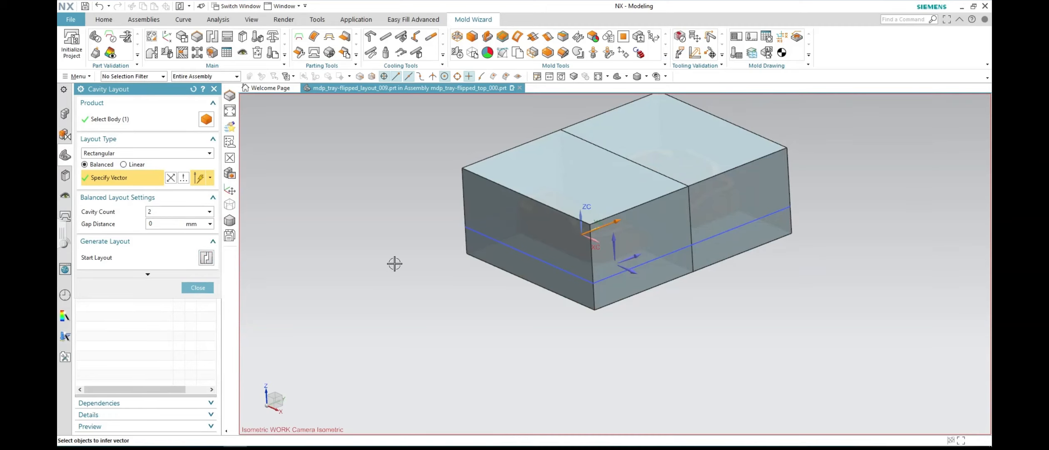
{"action": "left_click", "coordinate": [212, 287]}
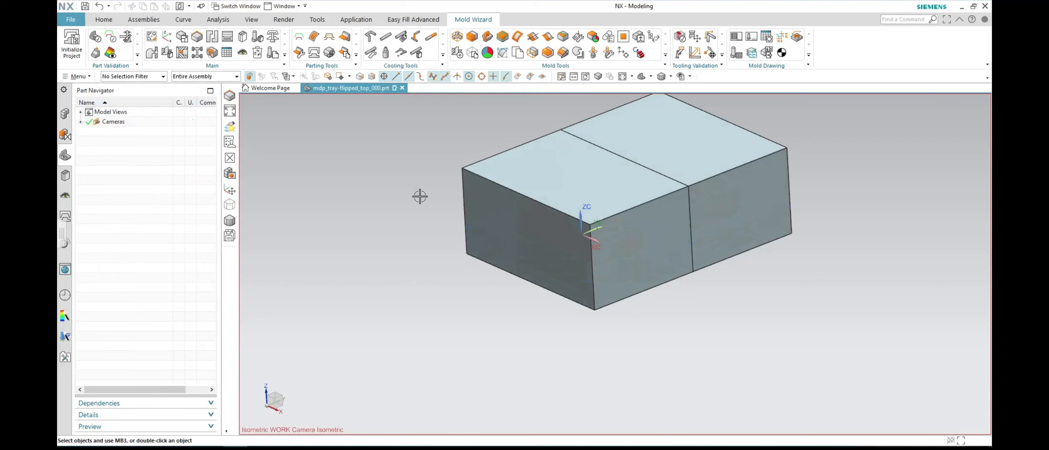
Step: Fit the layout in view and set the cavity block component's translucency to 63, with translucency enabled
{"action": "left_click", "coordinate": [622, 77]}
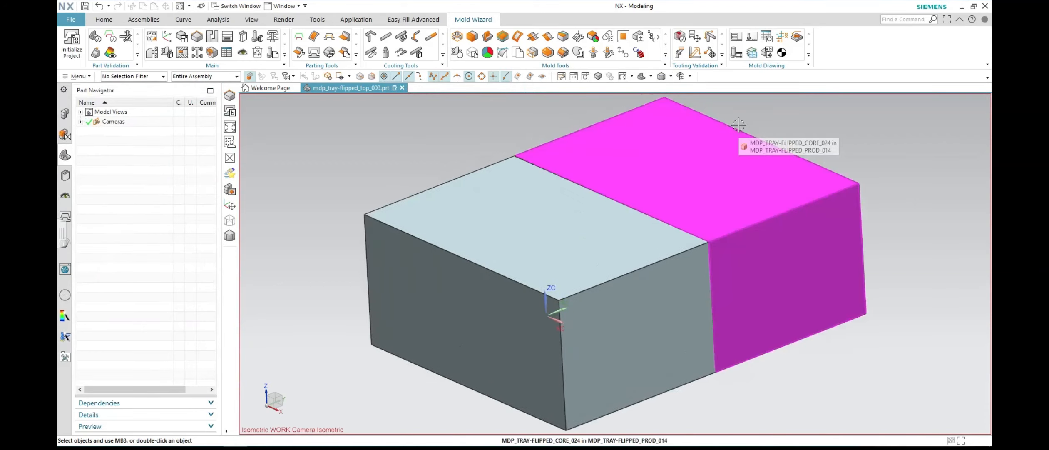
{"action": "right_click", "coordinate": [693, 151]}
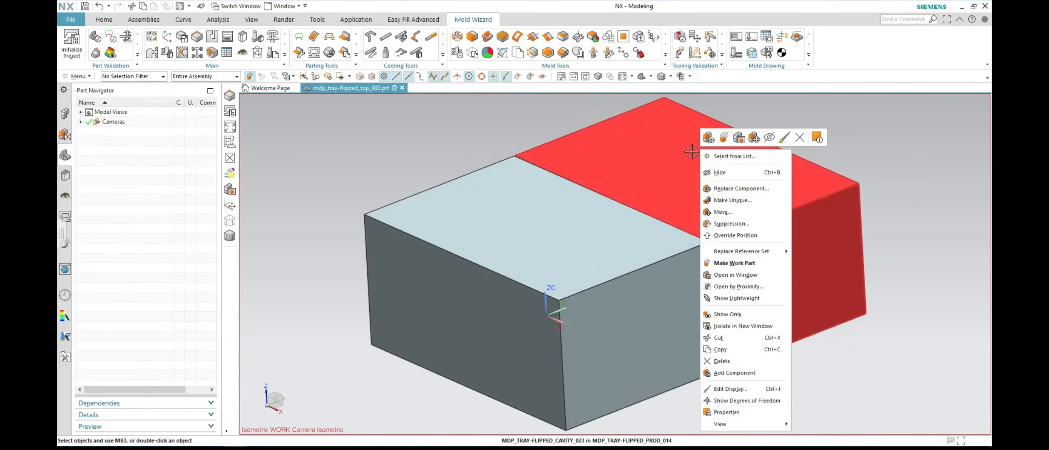
{"action": "left_click", "coordinate": [751, 389]}
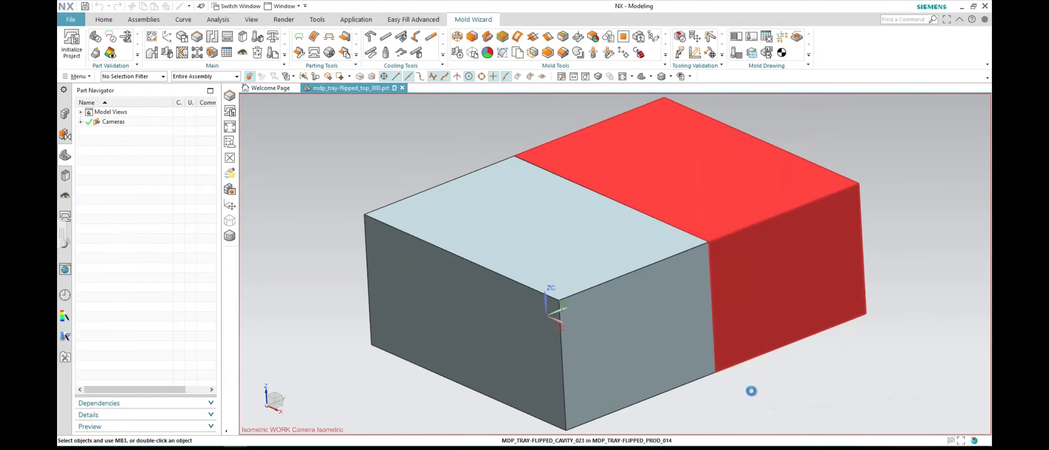
{"action": "left_click_drag", "start_coordinate": [91, 225], "coordinate": [165, 225]}
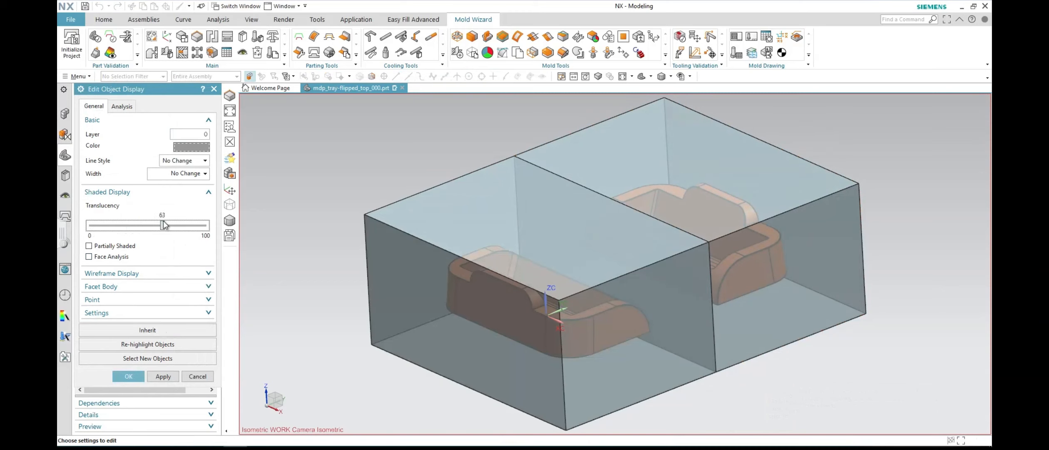
{"action": "left_click", "coordinate": [125, 375]}
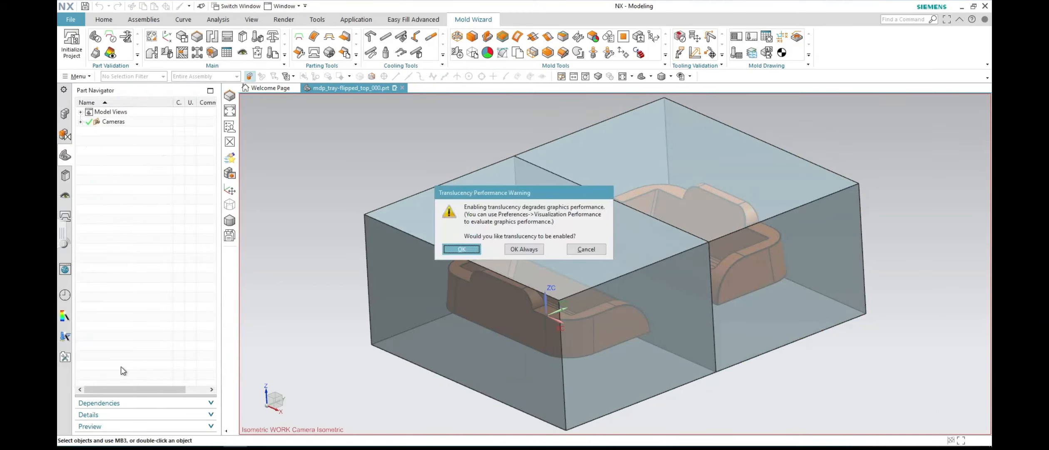
{"action": "left_click", "coordinate": [467, 249]}
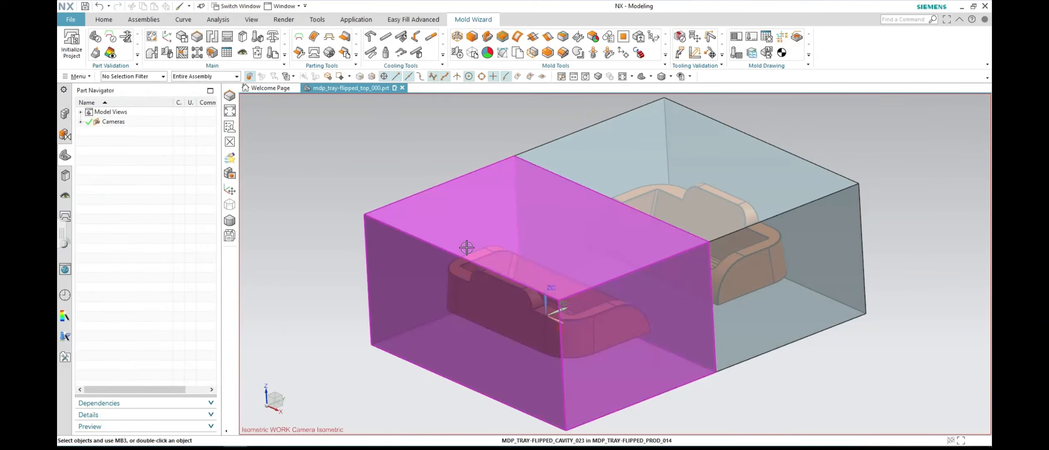
Step: Save all parts of the mold assembly with the two-cavity layout
{"action": "left_click", "coordinate": [70, 19]}
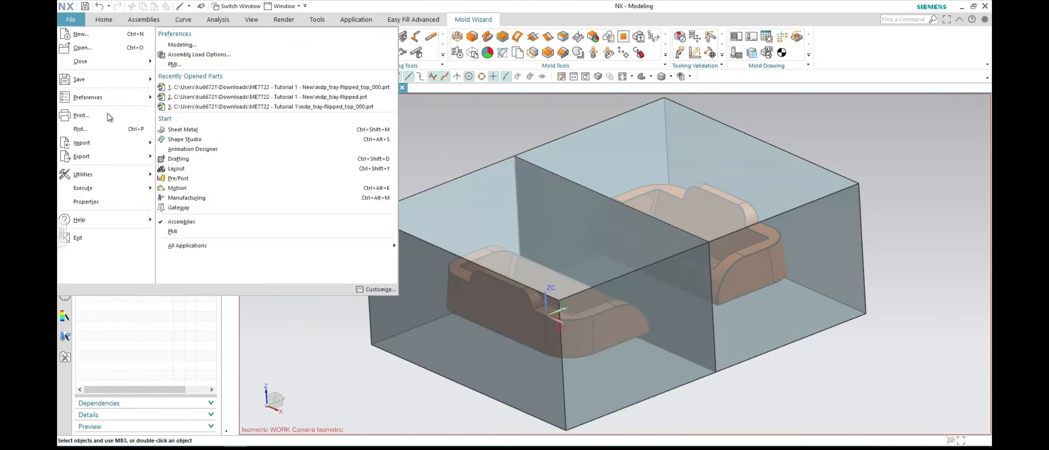
{"action": "mouse_move", "coordinate": [121, 81]}
{"action": "left_click", "coordinate": [206, 108]}
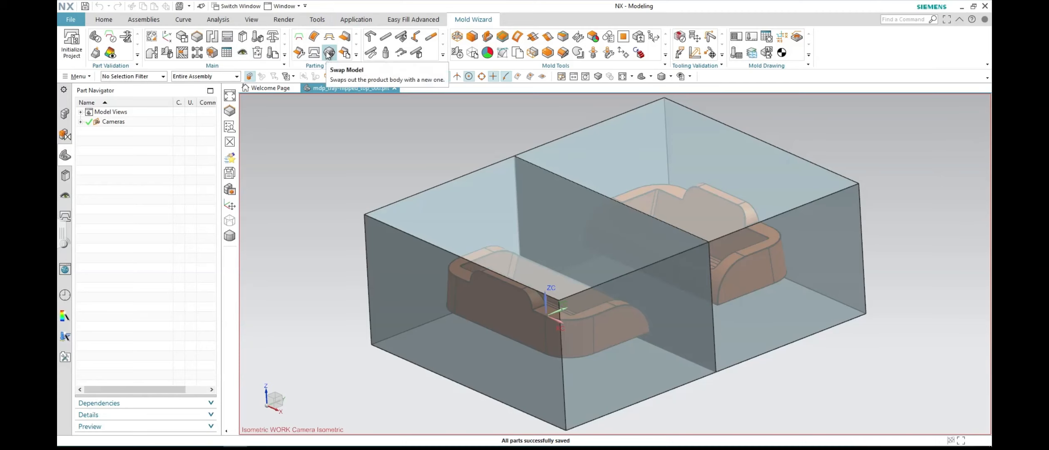
Step: Try to rotate the WCS of the parting part by -180° about the XC-axis
{"action": "left_click", "coordinate": [298, 38]}
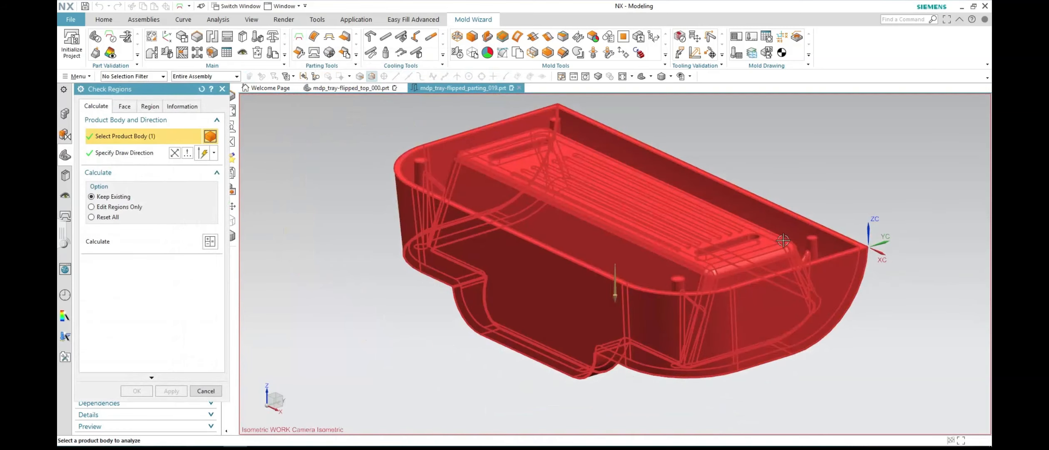
{"action": "scroll", "coordinate": [905, 277], "scroll_direction": "down", "scroll_amount": 2}
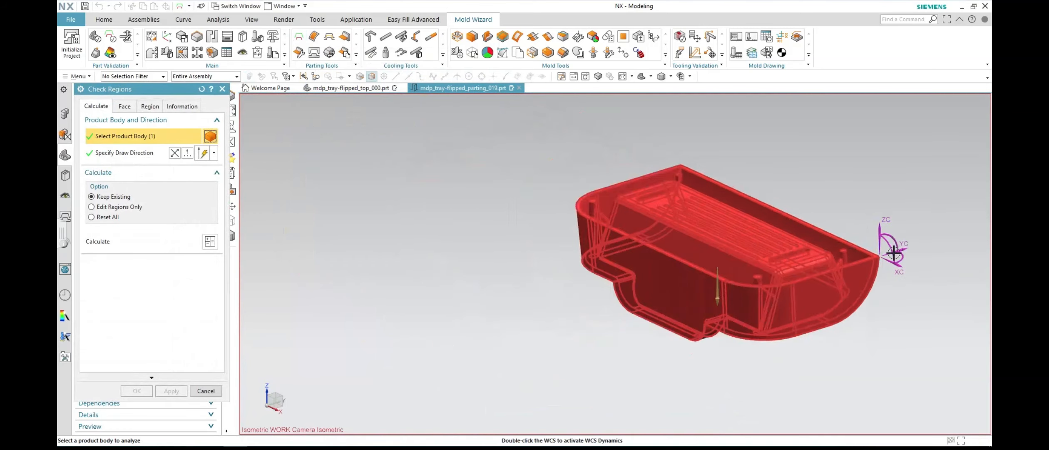
{"action": "double_click", "coordinate": [893, 253]}
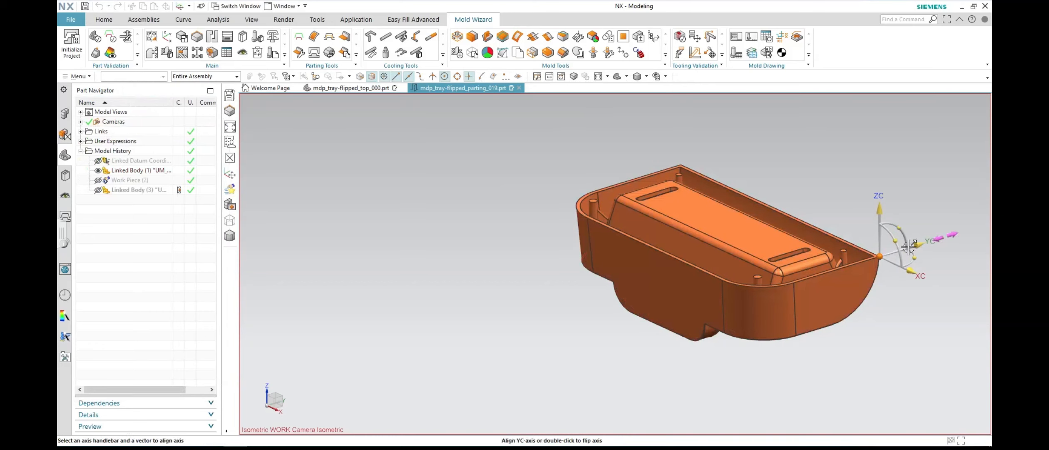
{"action": "left_click_drag", "start_coordinate": [899, 228], "coordinate": [835, 341]}
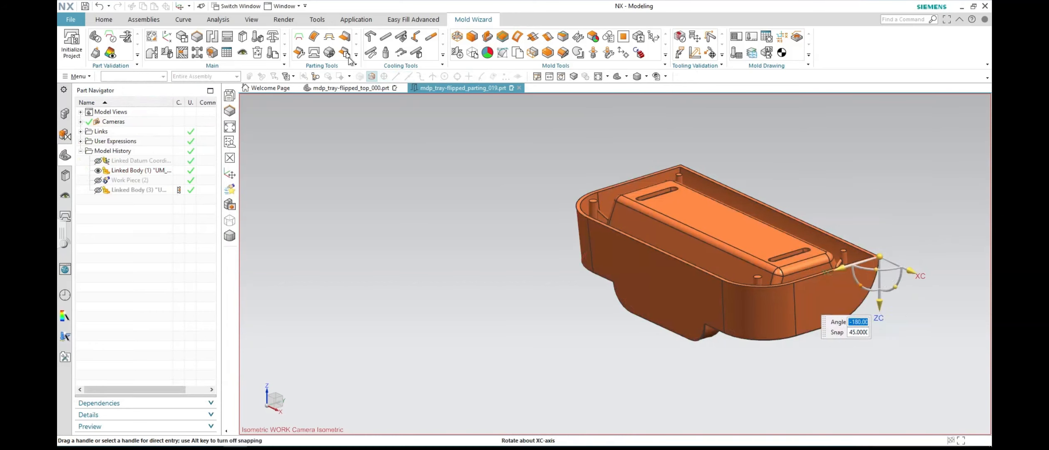
Step: Run the Check Regions calculation on the tray body with the Keep Existing option and the existing draw direction
{"action": "left_click", "coordinate": [299, 37]}
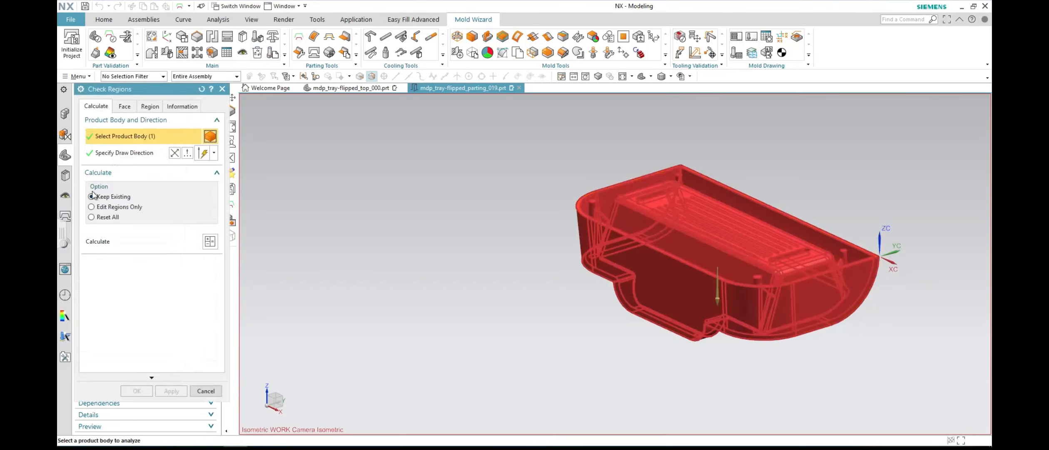
{"action": "left_click", "coordinate": [210, 242]}
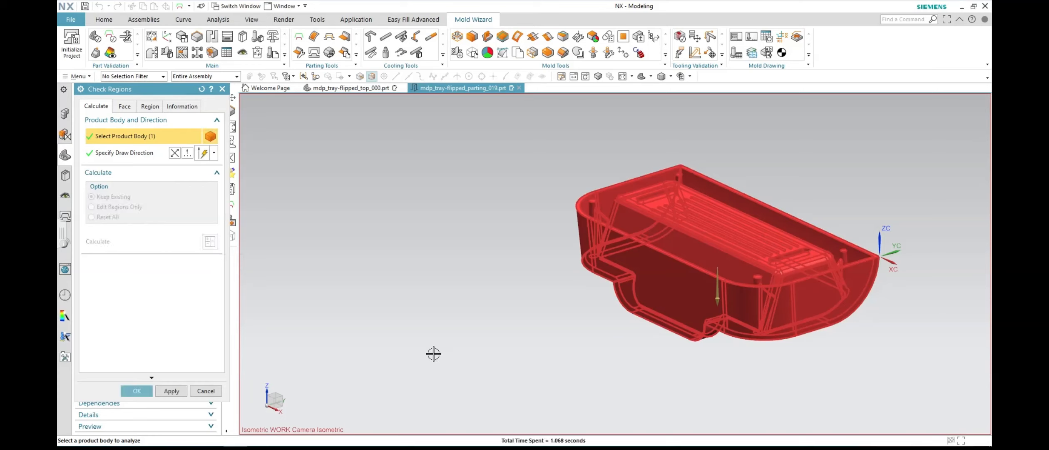
{"action": "middle_click_drag", "start_coordinate": [434, 354], "coordinate": [375, 234]}
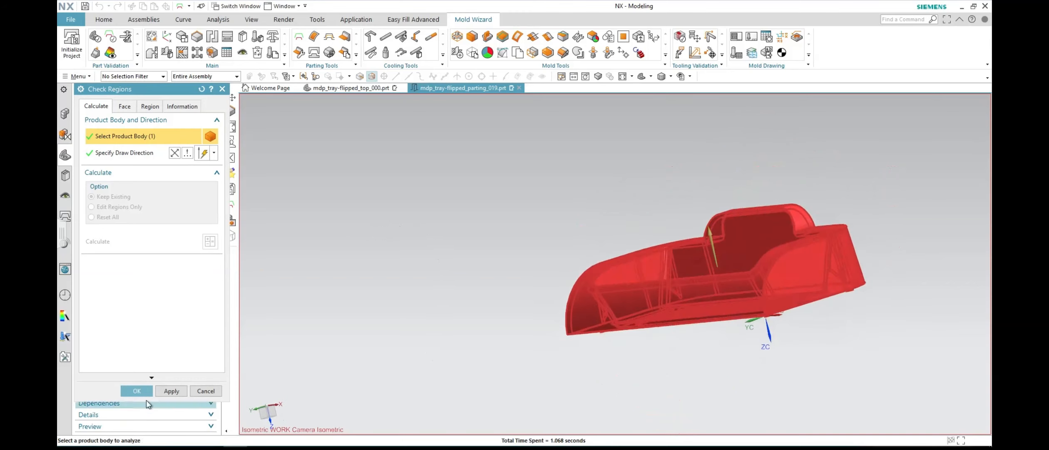
{"action": "left_click", "coordinate": [137, 391]}
Step: Rerun the Check Regions calculation on the tray body with Keep Existing and apply the cavity and core region definitions
{"action": "middle_click_drag", "start_coordinate": [598, 345], "coordinate": [574, 365]}
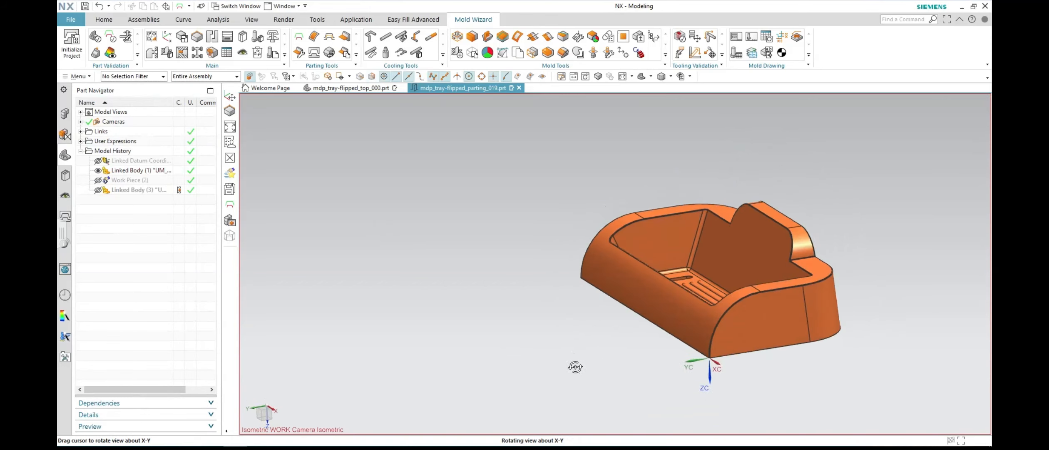
{"action": "left_click", "coordinate": [298, 40]}
{"action": "left_click", "coordinate": [209, 242]}
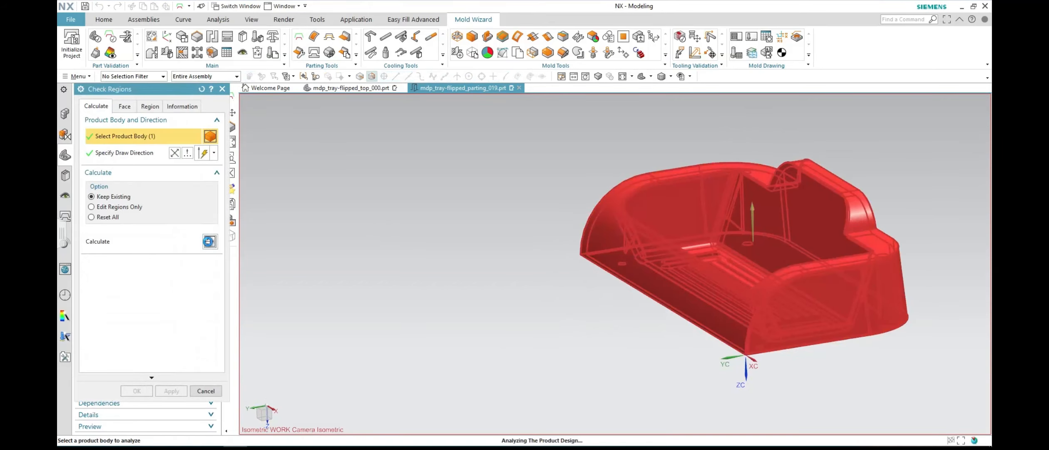
{"action": "left_click", "coordinate": [150, 107]}
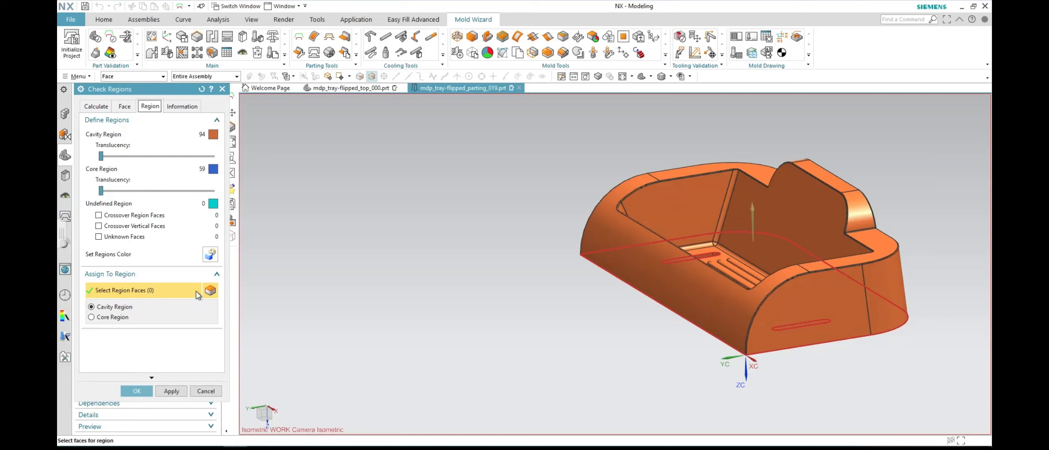
{"action": "left_click", "coordinate": [174, 391]}
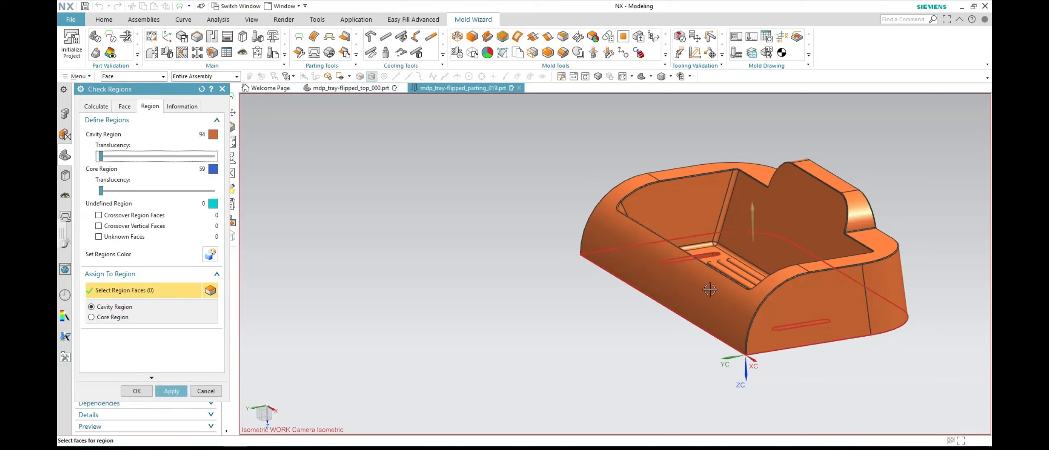
Step: Examine the cavity and core region colours on the tray's outer walls, bottom edge and floor slots
{"action": "mouse_move", "coordinate": [578, 290]}
{"action": "middle_mouse_down"}
{"action": "mouse_move", "coordinate": [575, 236]}
{"action": "mouse_move", "coordinate": [588, 277]}
{"action": "middle_mouse_up"}
{"action": "scroll", "coordinate": [611, 269], "scroll_direction": "up", "scroll_amount": 5}
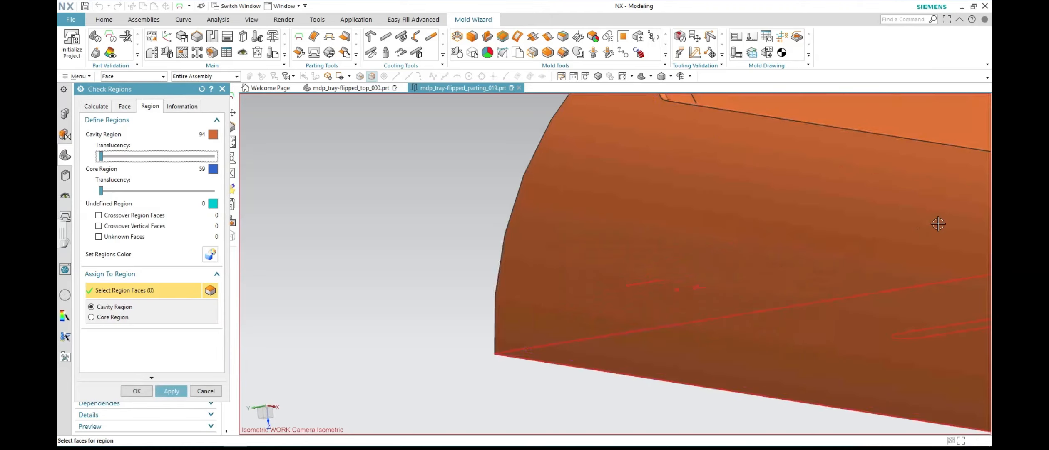
{"action": "scroll", "coordinate": [581, 239], "scroll_direction": "down", "scroll_amount": 3}
{"action": "scroll", "coordinate": [454, 240], "scroll_direction": "down", "scroll_amount": 2}
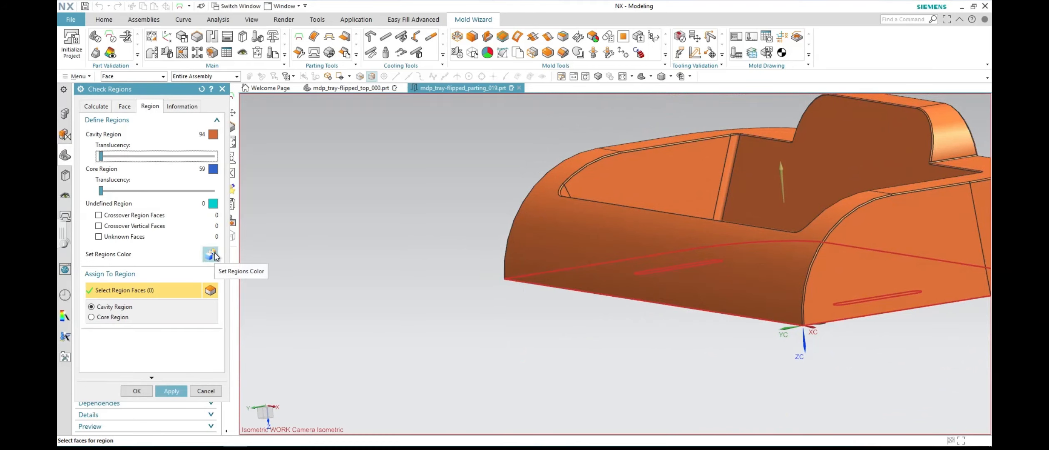
{"action": "left_click", "coordinate": [176, 390]}
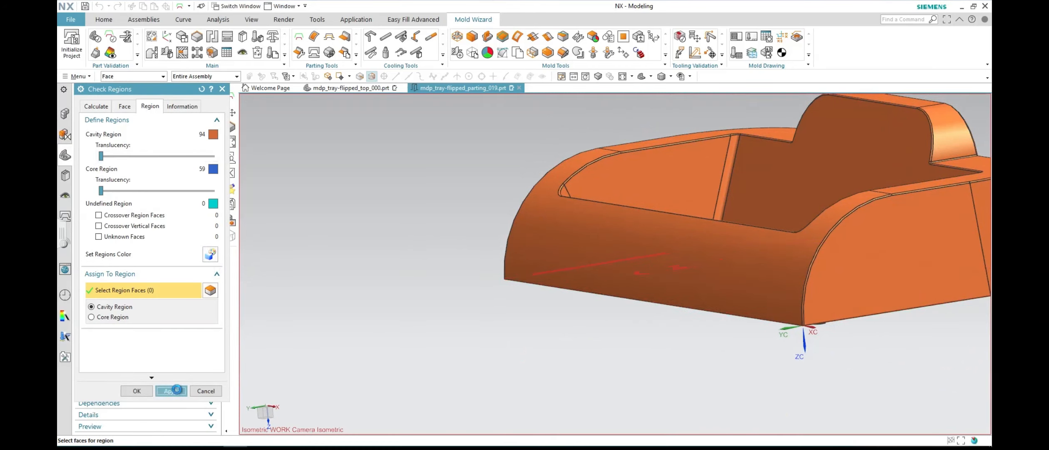
{"action": "mouse_move", "coordinate": [562, 283]}
{"action": "middle_mouse_down"}
{"action": "mouse_move", "coordinate": [569, 226]}
{"action": "mouse_move", "coordinate": [570, 272]}
{"action": "middle_mouse_up"}
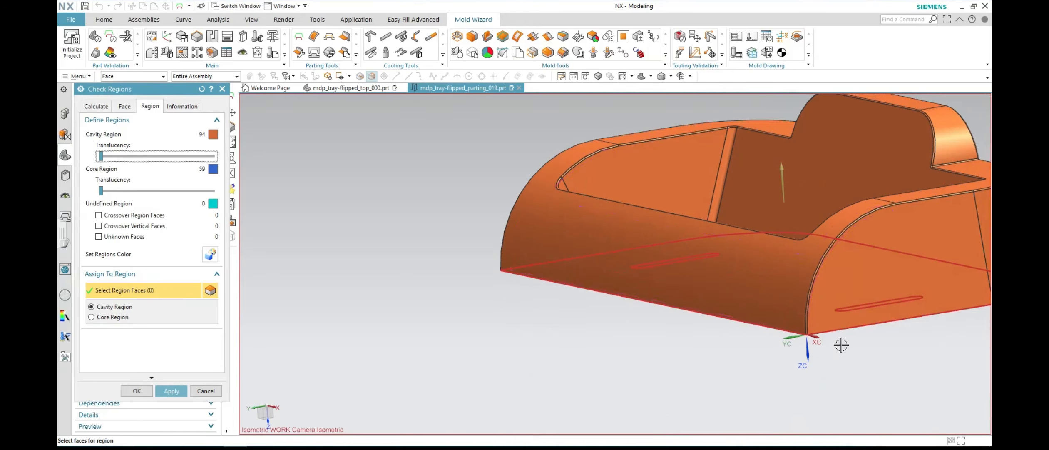
{"action": "scroll", "coordinate": [844, 344], "scroll_direction": "down", "scroll_amount": 2}
{"action": "middle_click_drag", "start_coordinate": [925, 134], "coordinate": [916, 146]}
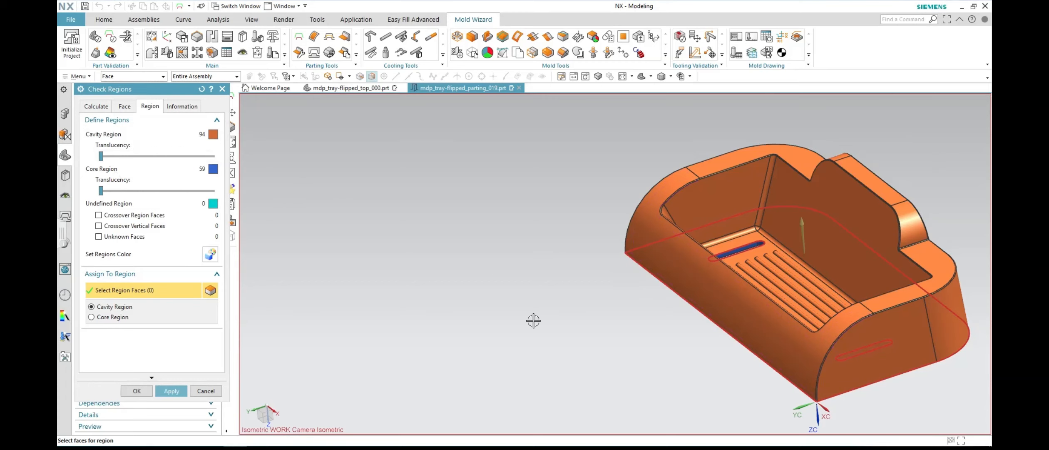
Step: Assign the tray's long curved outer face to the core region
{"action": "left_click", "coordinate": [683, 274]}
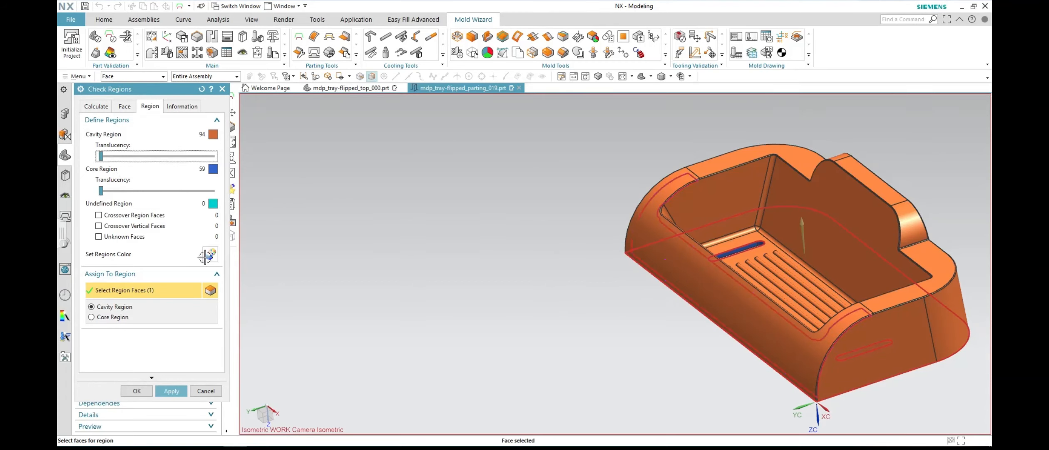
{"action": "left_click", "coordinate": [125, 318]}
{"action": "left_click", "coordinate": [708, 288]}
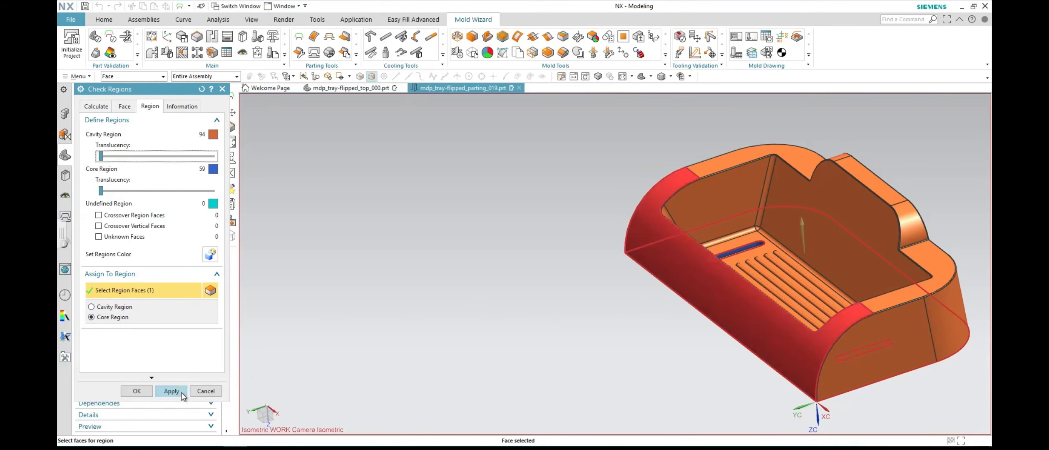
{"action": "left_click", "coordinate": [182, 392]}
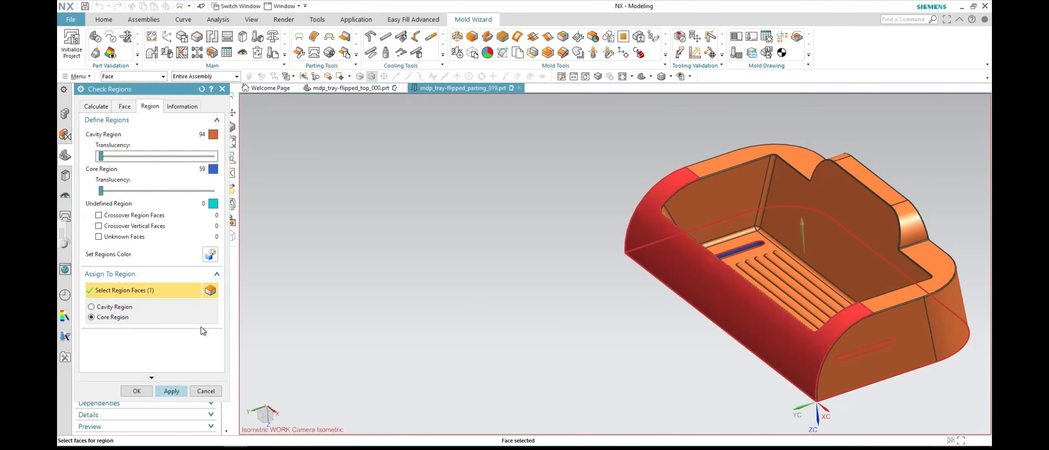
{"action": "left_click", "coordinate": [171, 391]}
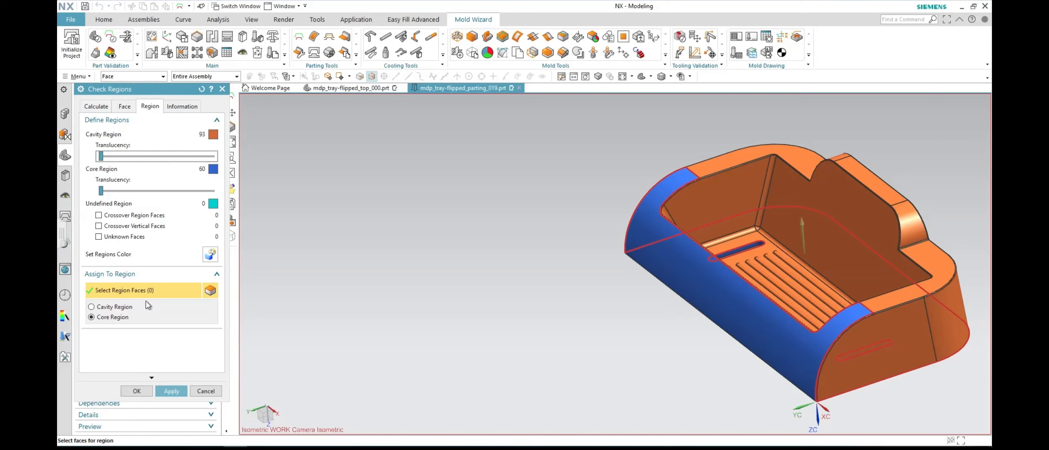
Step: Reassign the long curved outer face to the cavity region and finish the region check
{"action": "left_click", "coordinate": [117, 318]}
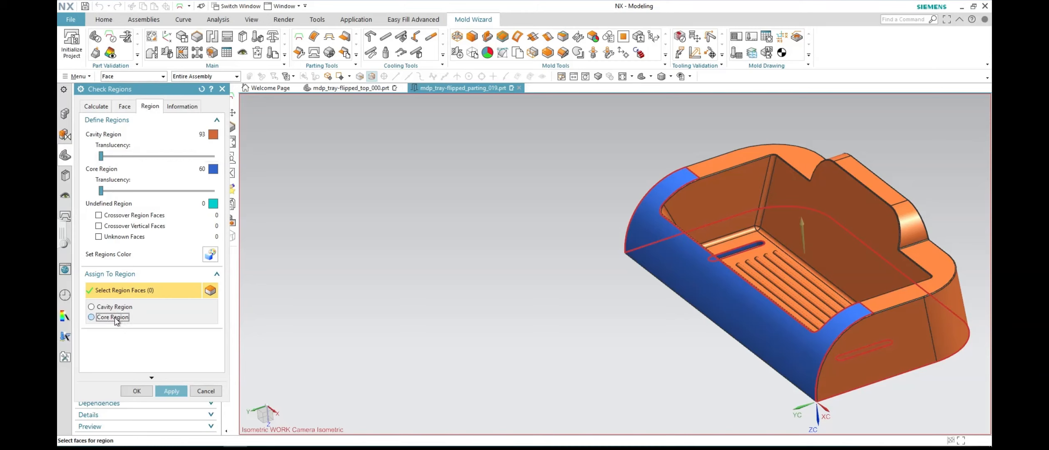
{"action": "left_click", "coordinate": [106, 308]}
{"action": "left_click", "coordinate": [762, 334]}
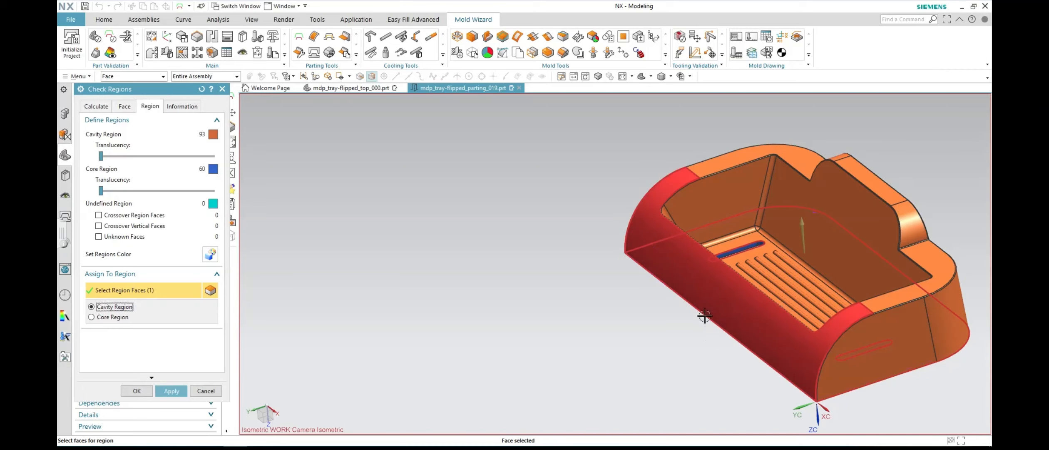
{"action": "left_click", "coordinate": [212, 256]}
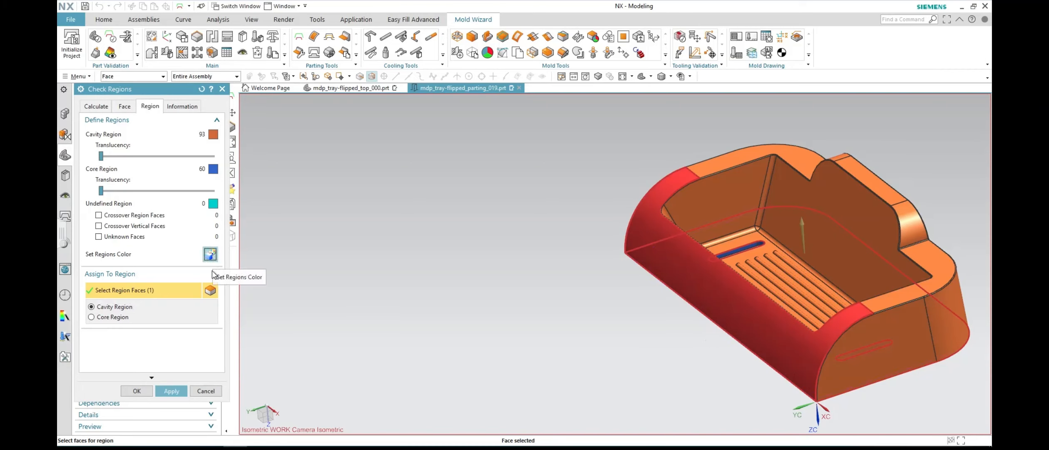
{"action": "left_click", "coordinate": [172, 391]}
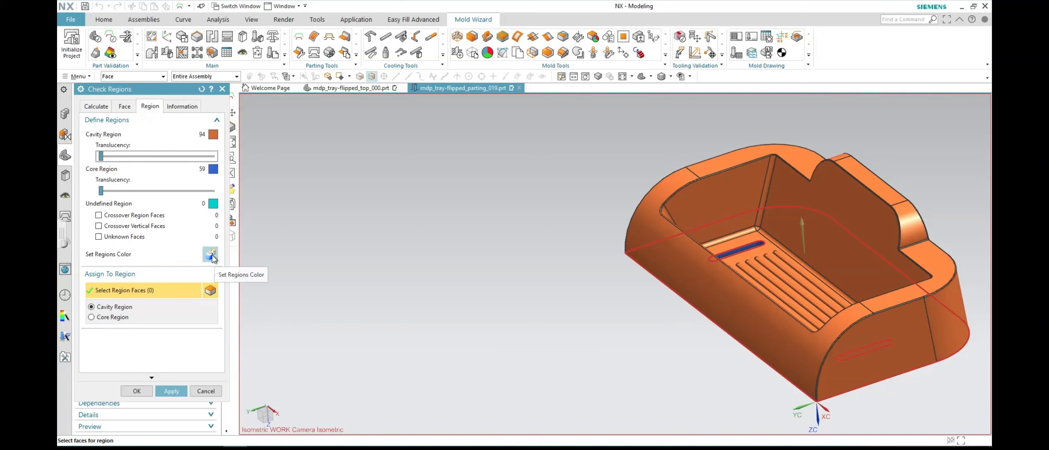
{"action": "left_click", "coordinate": [144, 391]}
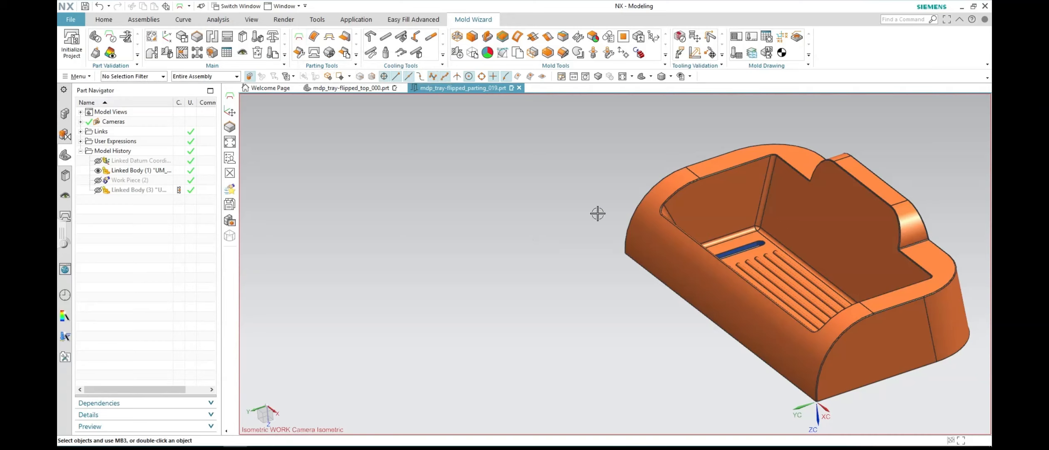
Step: Start a patch surface with the Body loop type and select the tray body to collect its slot loops
{"action": "left_click", "coordinate": [316, 38]}
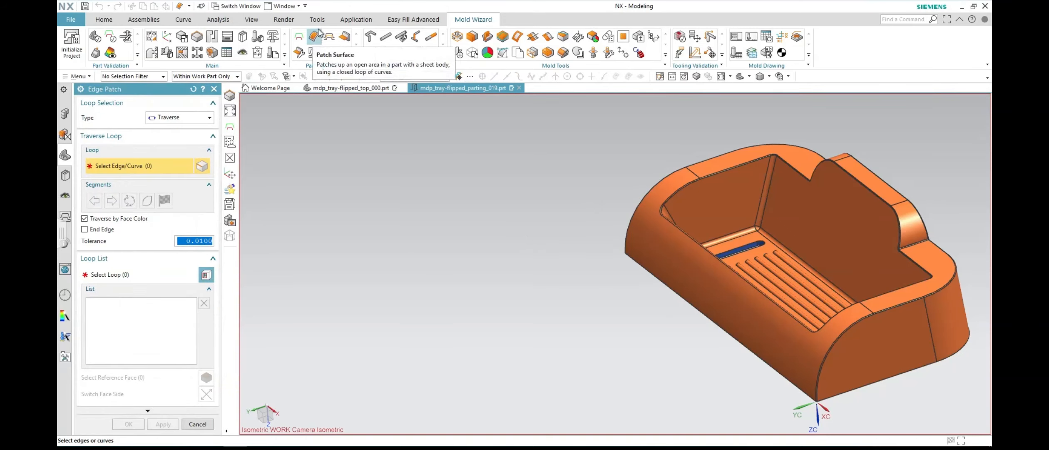
{"action": "left_click", "coordinate": [169, 118]}
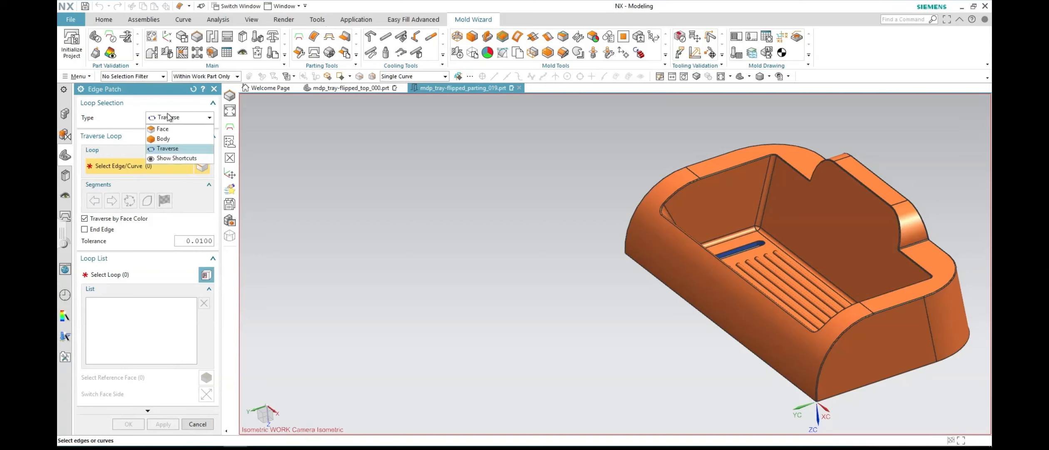
{"action": "left_click", "coordinate": [177, 143]}
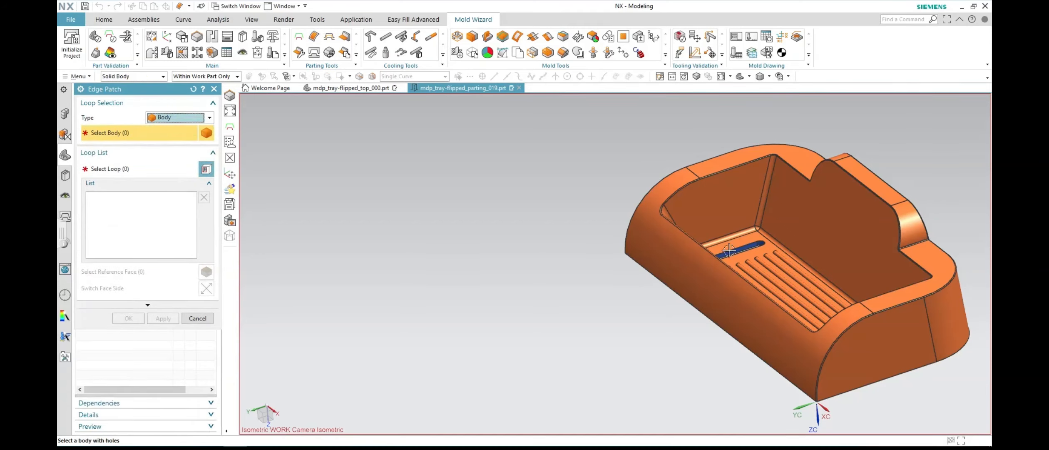
{"action": "left_click", "coordinate": [747, 243]}
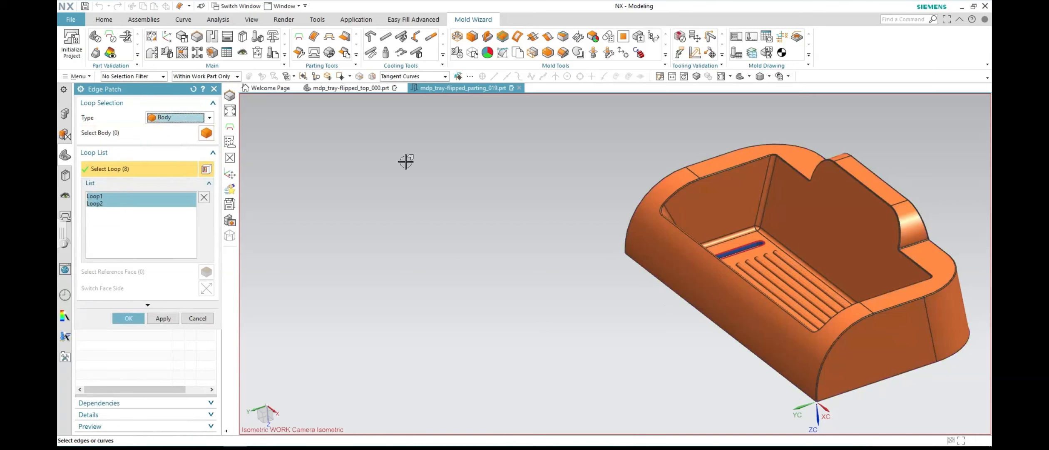
{"action": "middle_click_drag", "start_coordinate": [506, 175], "coordinate": [504, 190]}
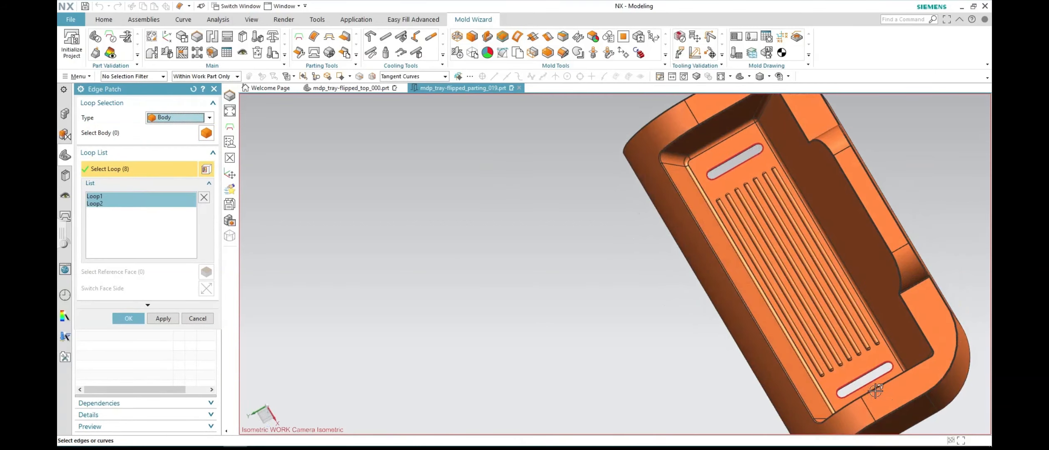
Step: Set the patch color to Green (ID 36) and create the patch surfaces over both floor slots
{"action": "left_click", "coordinate": [147, 304]}
{"action": "left_click", "coordinate": [197, 332]}
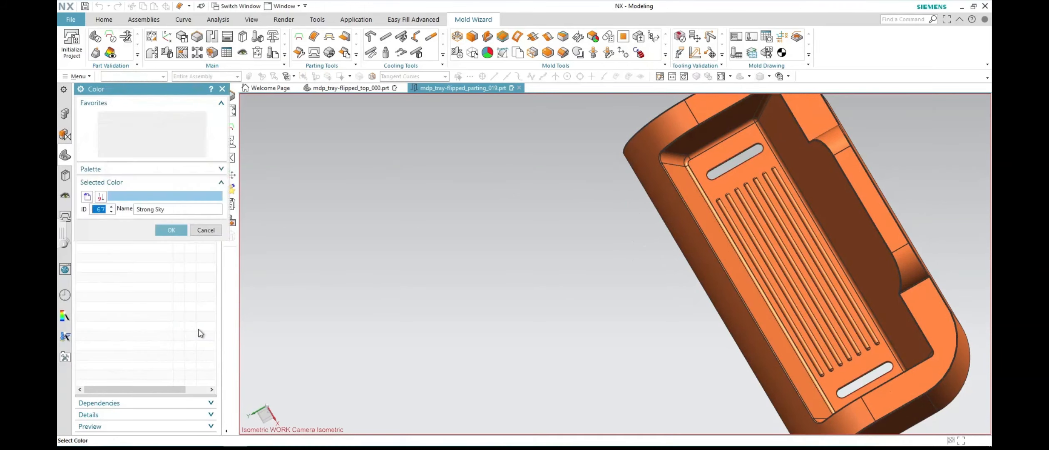
{"action": "left_click", "coordinate": [148, 117]}
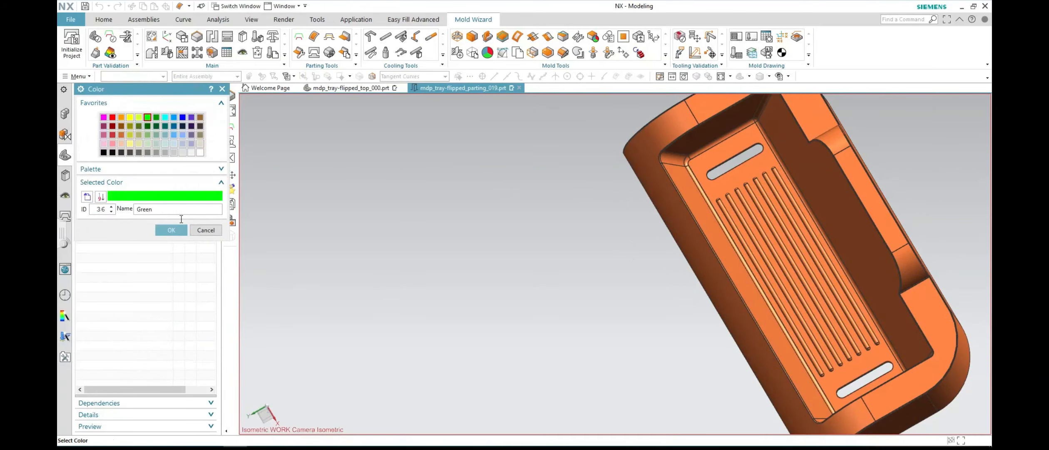
{"action": "left_click", "coordinate": [169, 231]}
{"action": "left_click", "coordinate": [162, 358]}
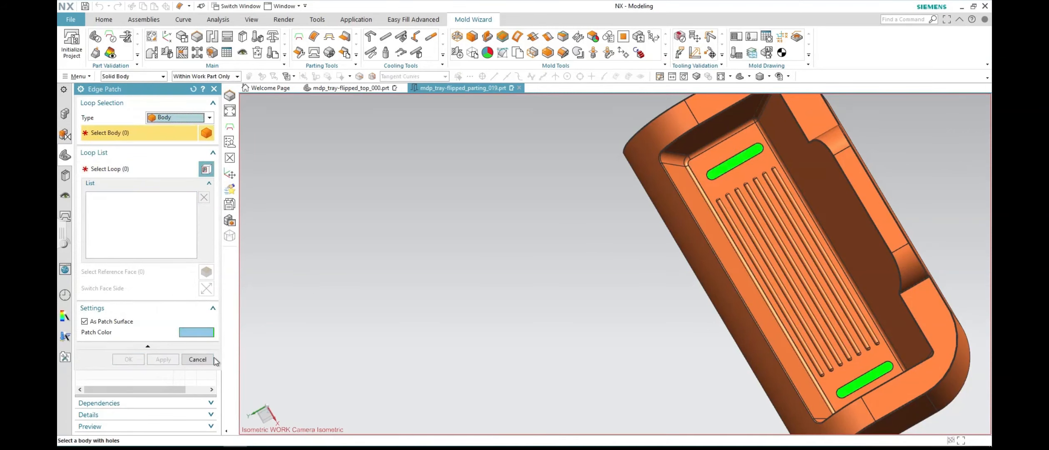
{"action": "left_click", "coordinate": [197, 359]}
Step: Define the tray's regions with Create Regions and Create Parting Lines enabled
{"action": "mouse_move", "coordinate": [499, 274]}
{"action": "middle_mouse_down"}
{"action": "mouse_move", "coordinate": [525, 225]}
{"action": "mouse_move", "coordinate": [513, 276]}
{"action": "middle_mouse_up"}
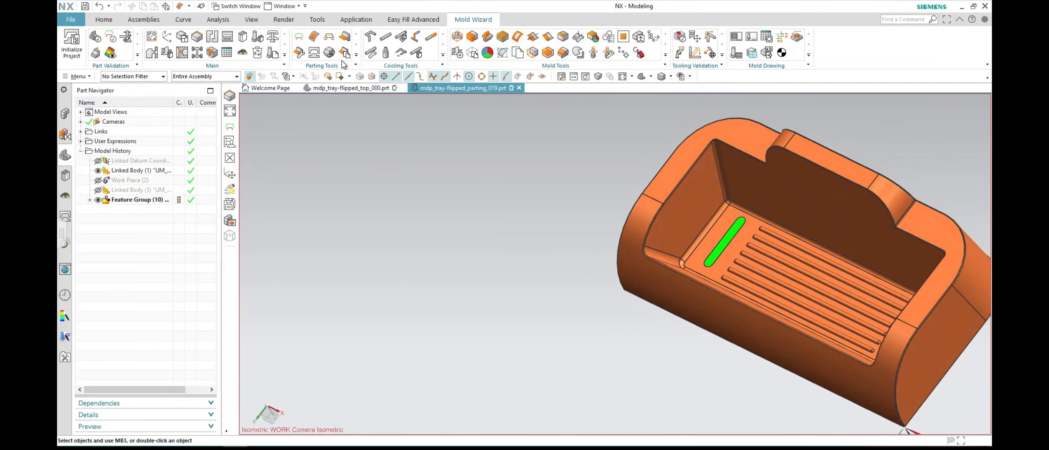
{"action": "left_click", "coordinate": [329, 39]}
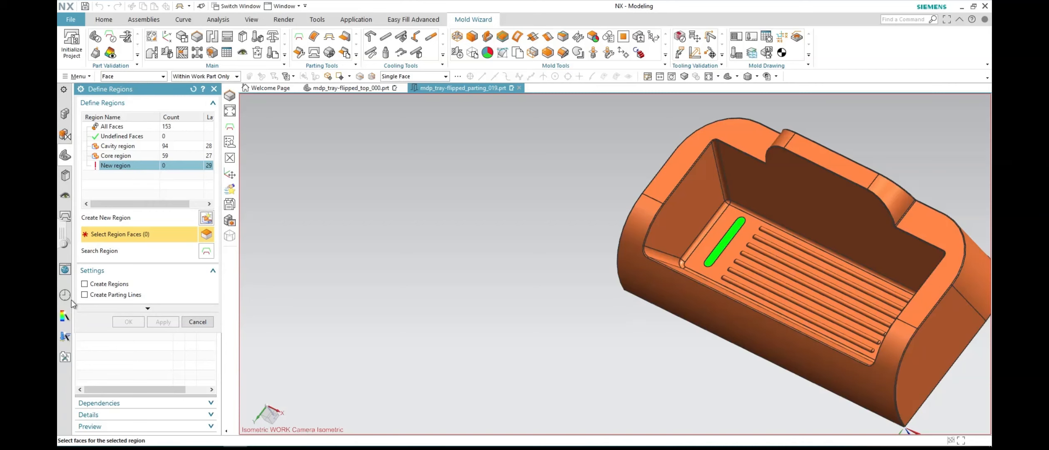
{"action": "left_click", "coordinate": [125, 284]}
{"action": "left_click", "coordinate": [120, 296]}
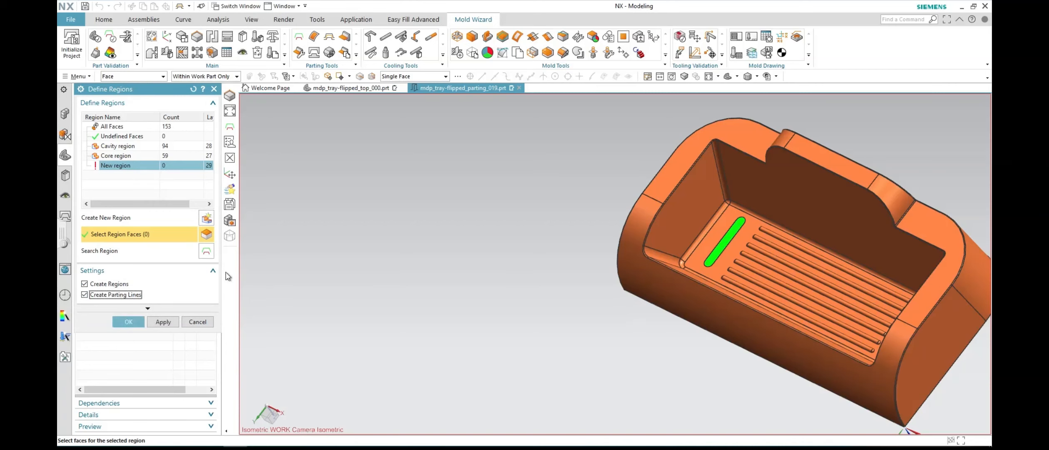
{"action": "left_click", "coordinate": [159, 322]}
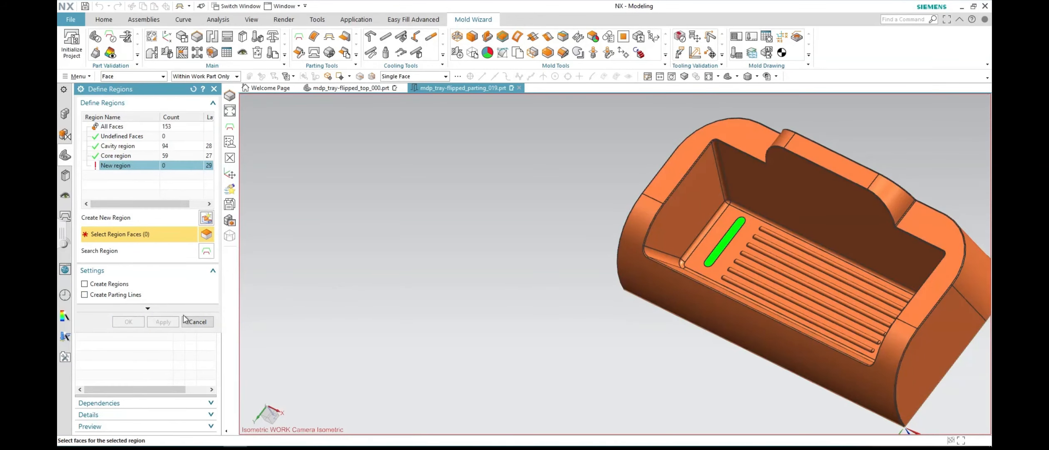
{"action": "left_click", "coordinate": [198, 322]}
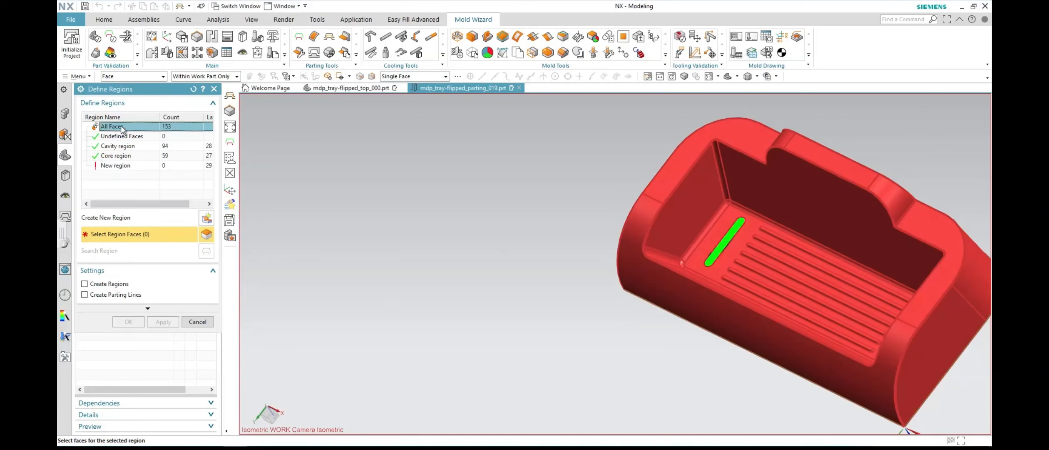
Step: Create the regions and parting lines again with All Faces selected, continuing without deleting the existing regions
{"action": "left_click", "coordinate": [84, 284]}
{"action": "left_click", "coordinate": [84, 294]}
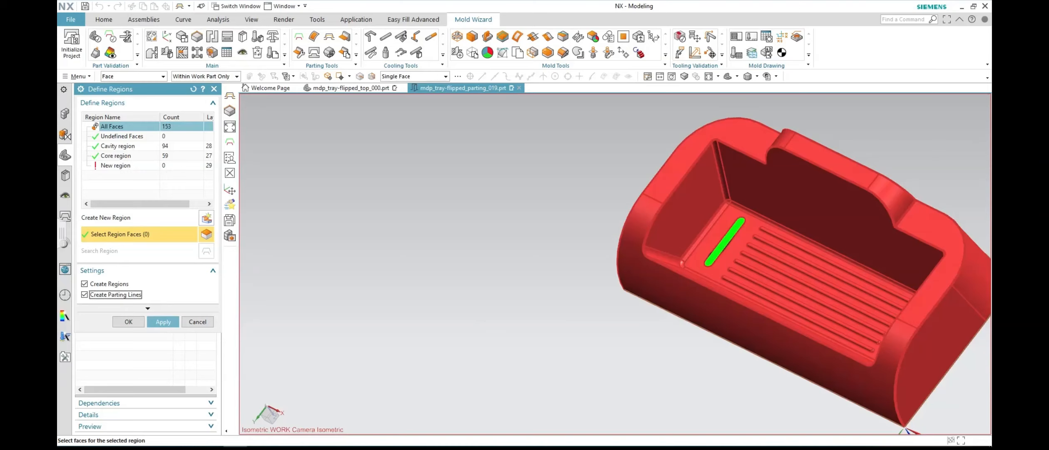
{"action": "left_click", "coordinate": [130, 322]}
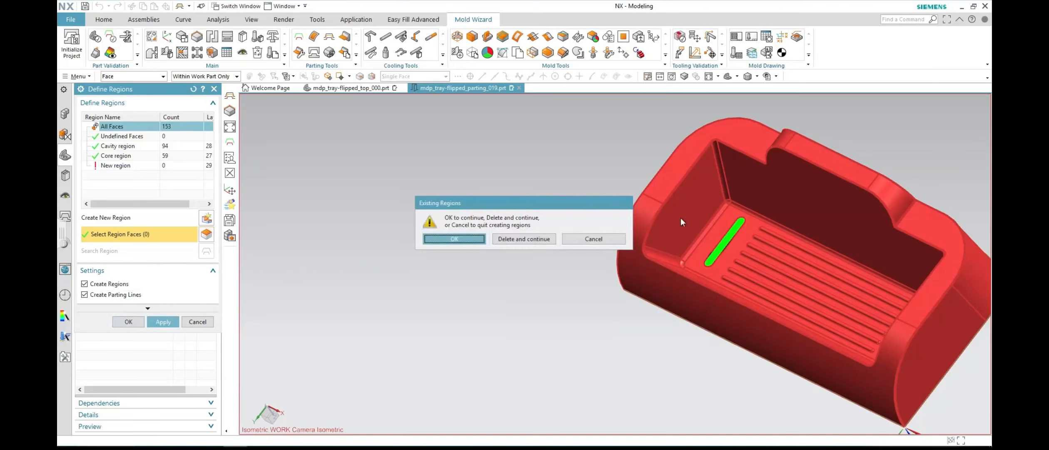
{"action": "left_click", "coordinate": [453, 238]}
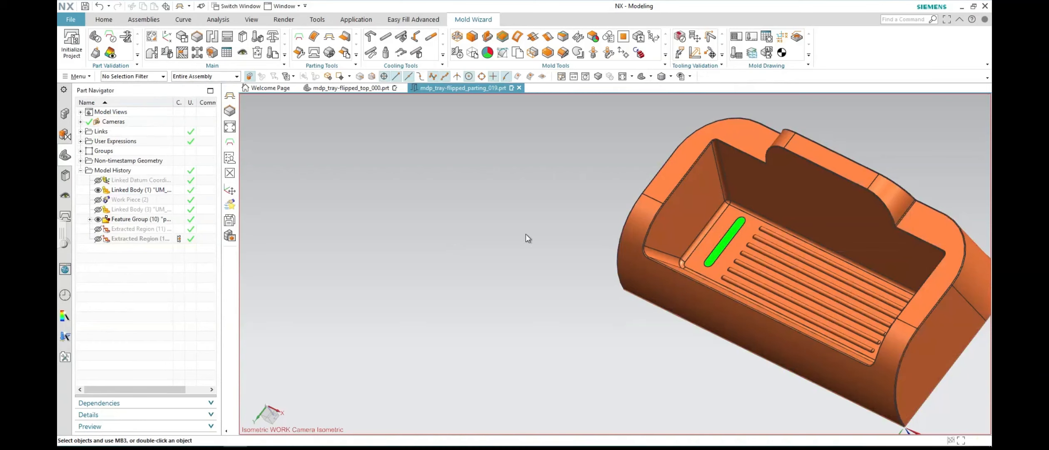
Step: Design the parting surface from Segment 1, stretching it outward in all directions to a V End of 280 percent
{"action": "left_click", "coordinate": [345, 38]}
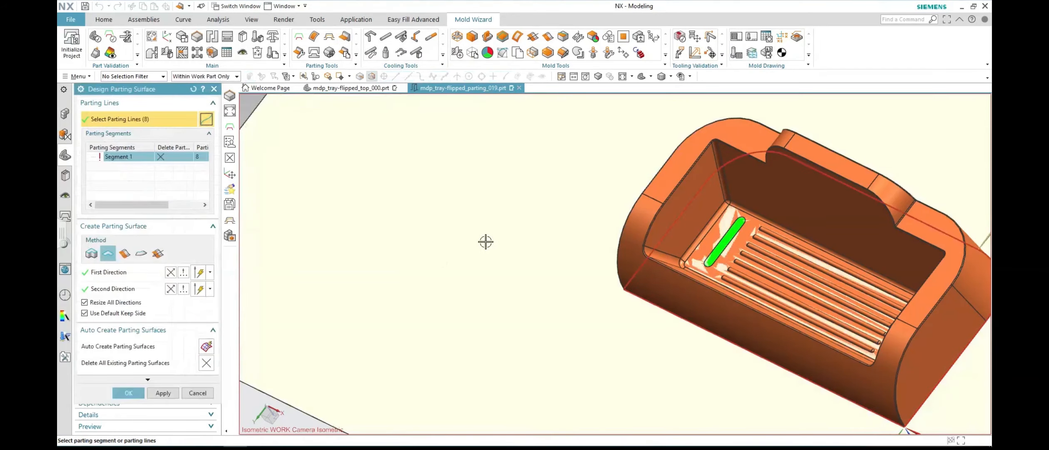
{"action": "scroll", "coordinate": [537, 234], "scroll_direction": "down", "scroll_amount": 5}
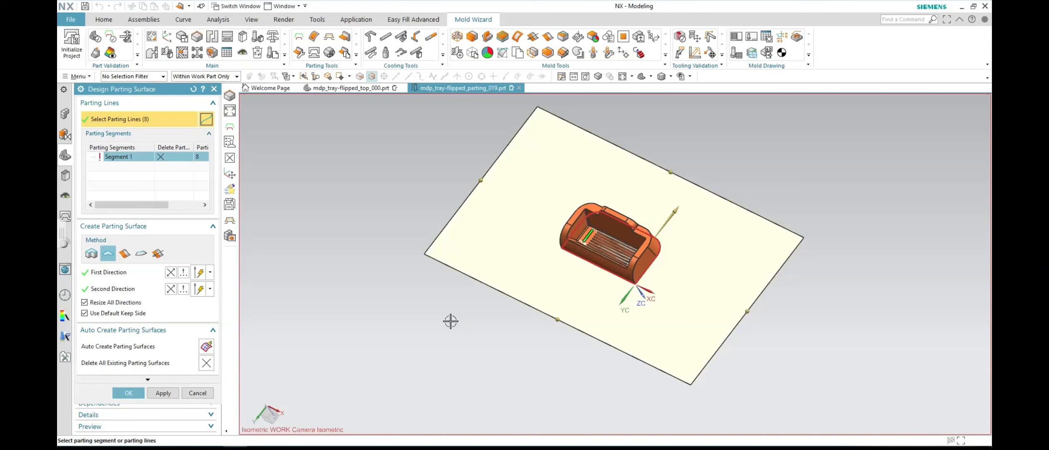
{"action": "left_click_drag", "start_coordinate": [557, 319], "coordinate": [507, 376]}
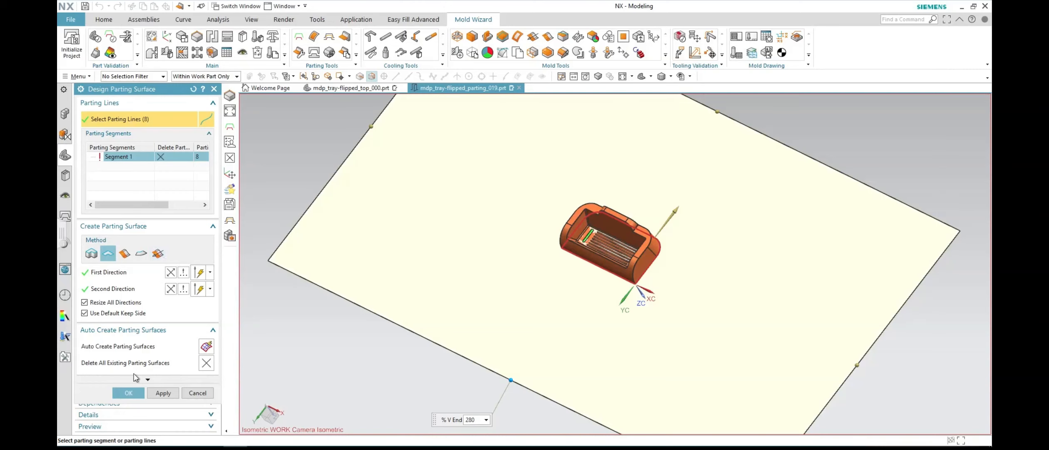
{"action": "left_click", "coordinate": [141, 398]}
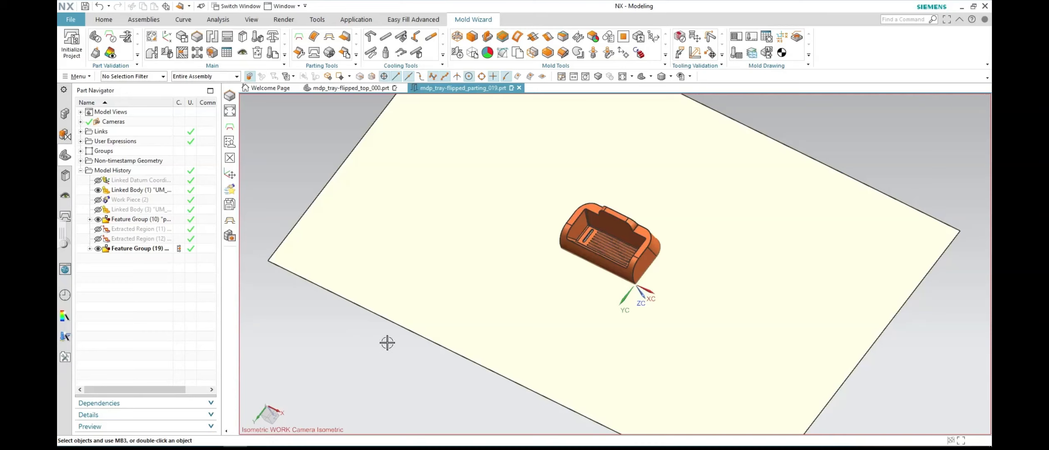
Step: Define the cavity from the Cavity region with a sew tolerance of 0.1
{"action": "left_click", "coordinate": [318, 56]}
{"action": "left_click", "coordinate": [315, 54]}
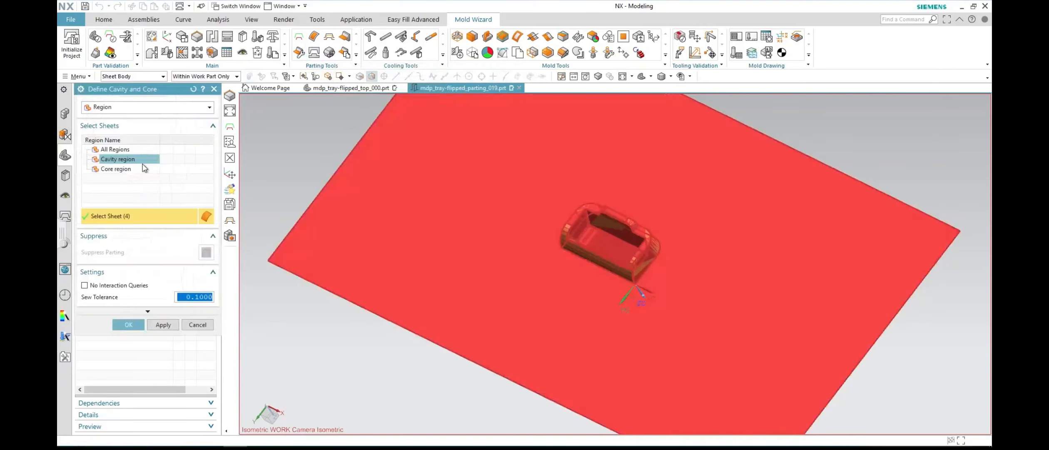
{"action": "left_click", "coordinate": [115, 150]}
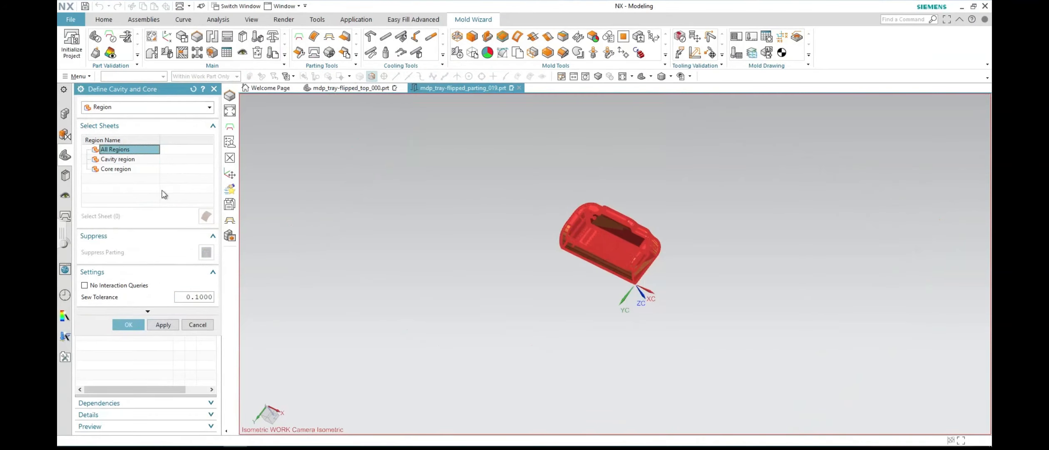
{"action": "left_click", "coordinate": [139, 159]}
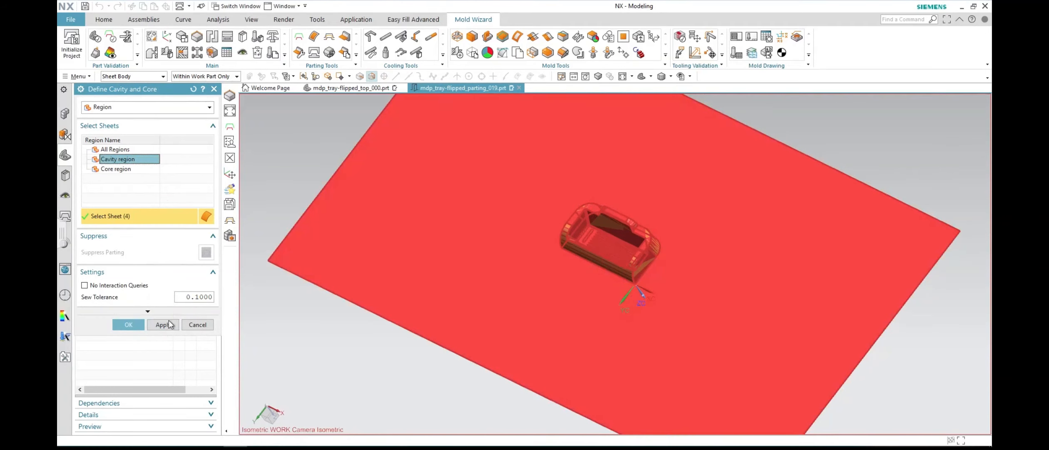
{"action": "left_click", "coordinate": [137, 326]}
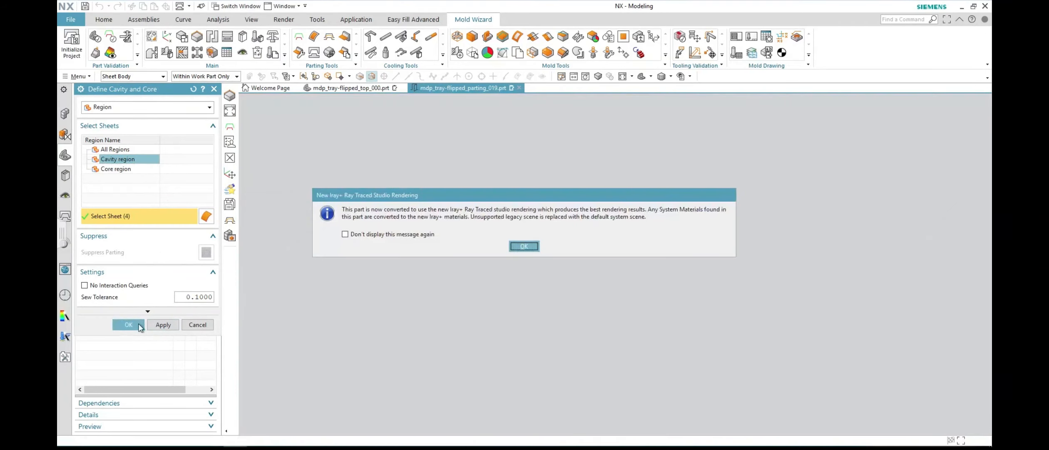
{"action": "left_click", "coordinate": [523, 246]}
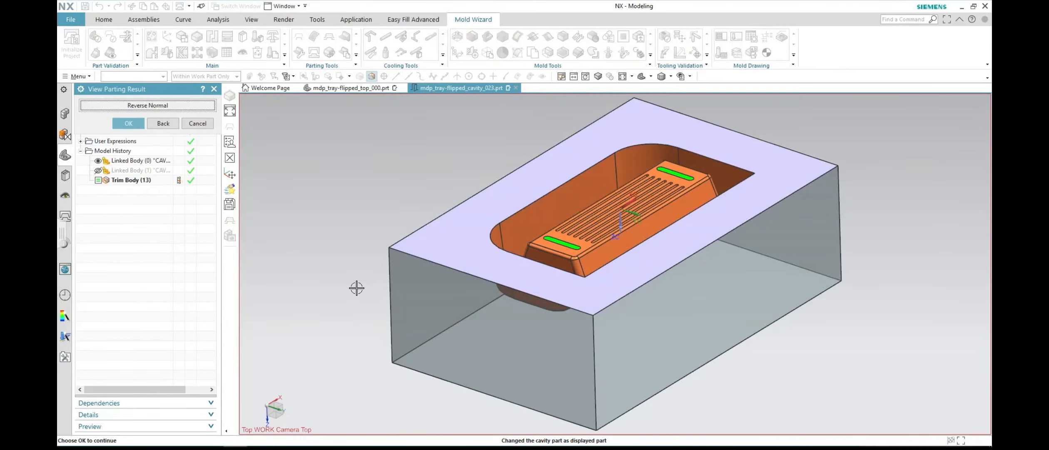
Step: Reverse the cavity's trim normal so the block lies above the parting plane around the tray, and accept the result
{"action": "left_click", "coordinate": [159, 108]}
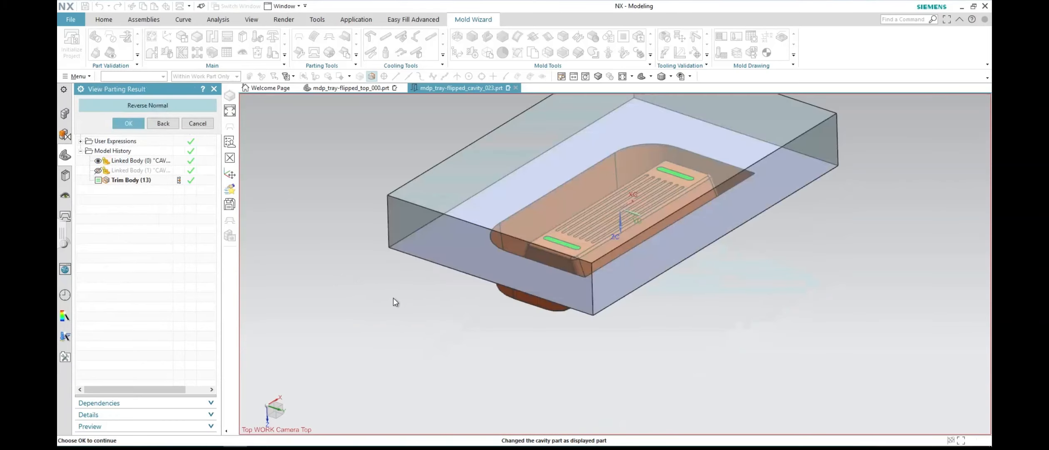
{"action": "middle_click_drag", "start_coordinate": [483, 381], "coordinate": [451, 248]}
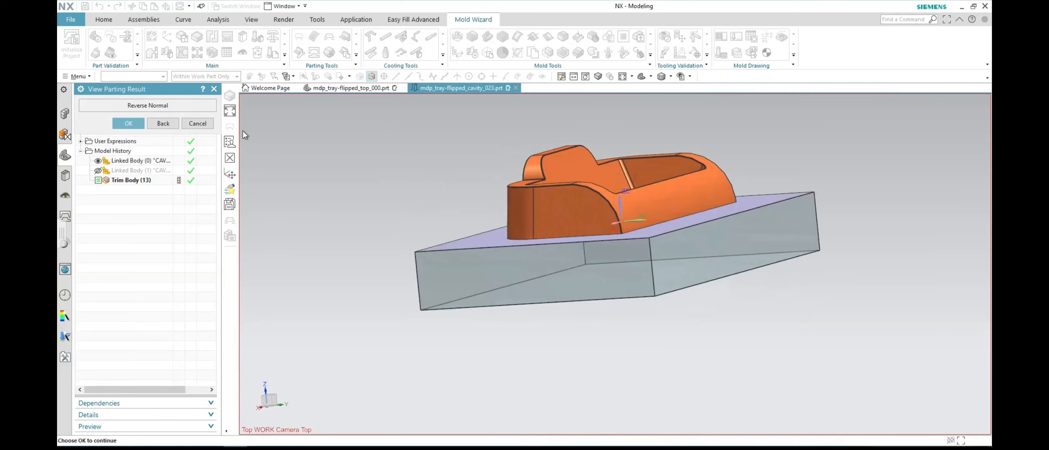
{"action": "left_click", "coordinate": [166, 105]}
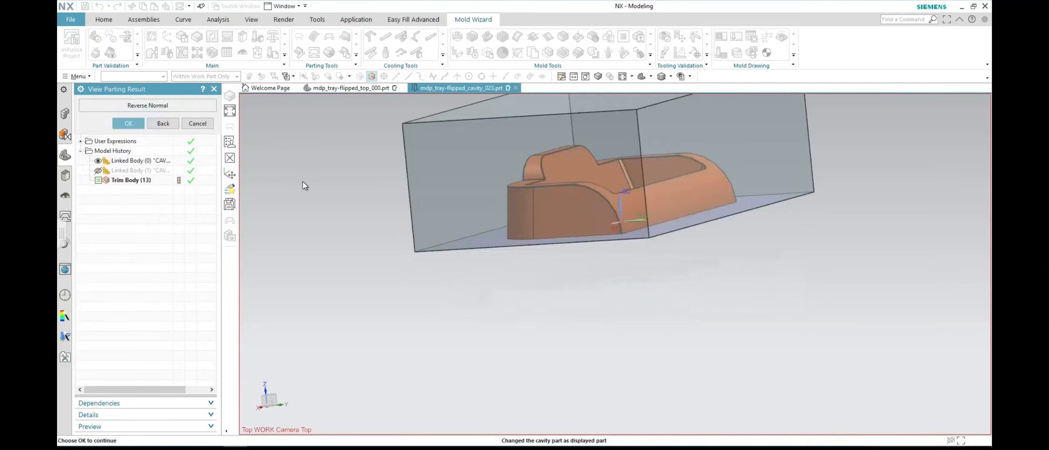
{"action": "left_click", "coordinate": [128, 124]}
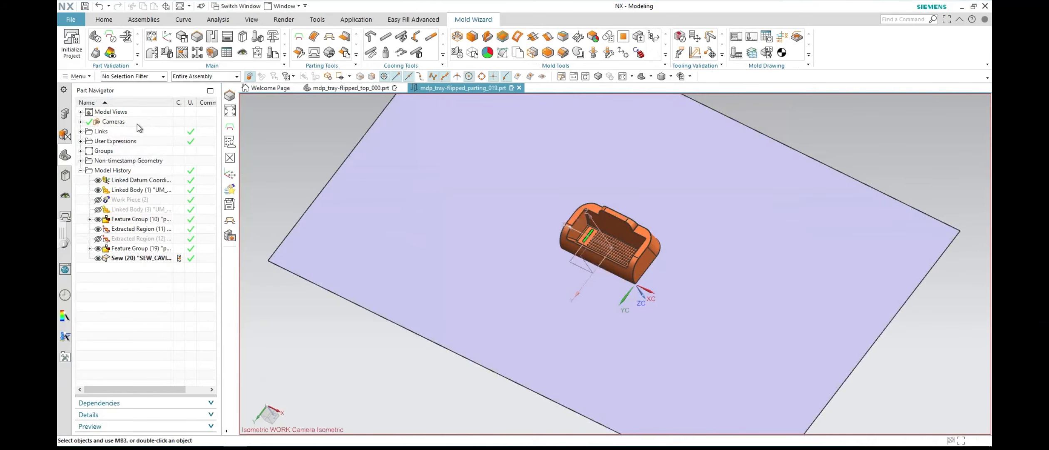
Step: Define cavity and core again for All Regions, deleting the existing sewn sheets
{"action": "left_click", "coordinate": [314, 53]}
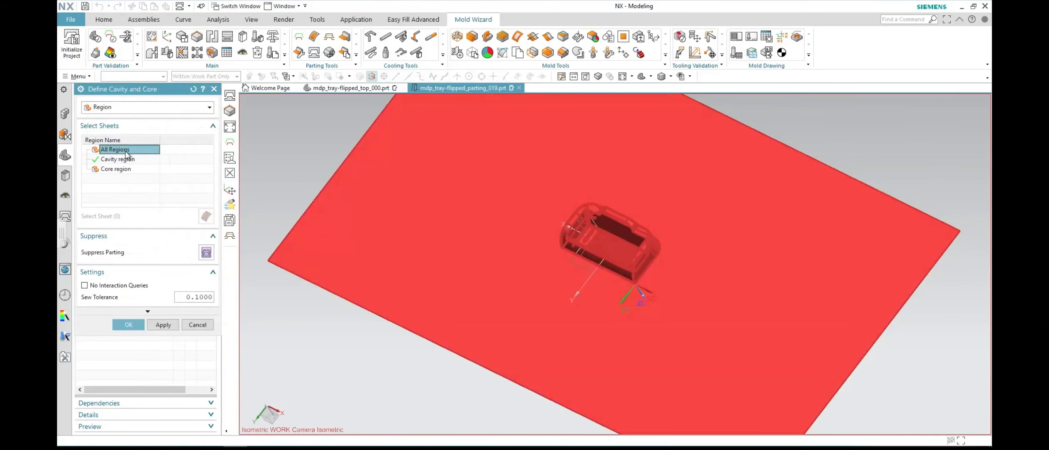
{"action": "left_click", "coordinate": [141, 326]}
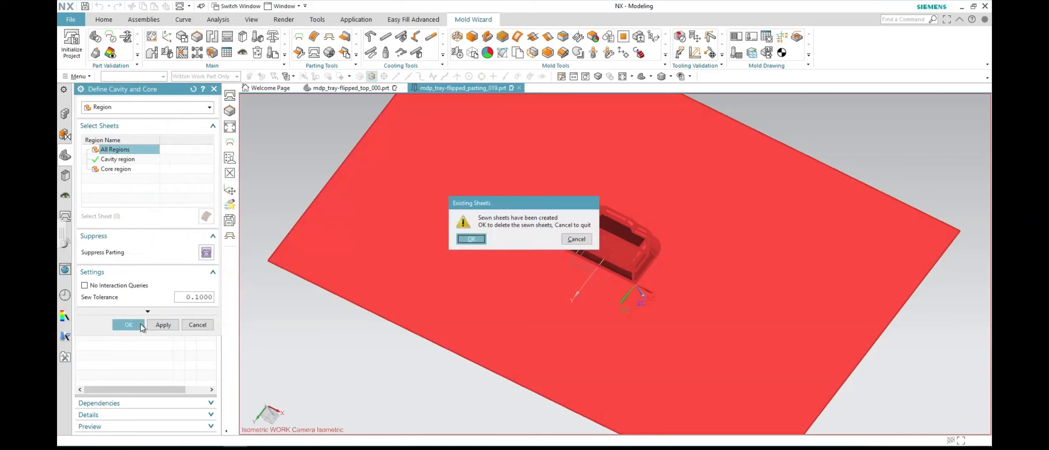
{"action": "left_click", "coordinate": [472, 239]}
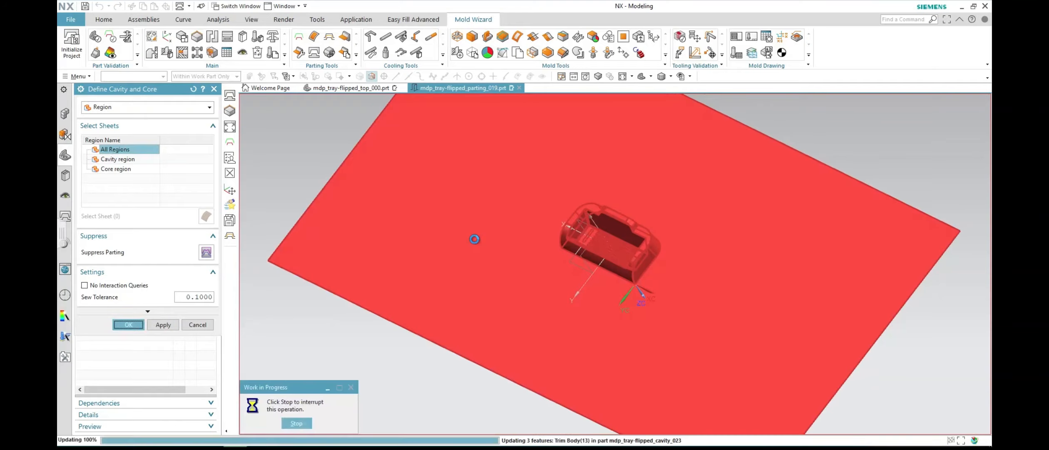
{"action": "scroll", "coordinate": [489, 295], "scroll_direction": "down", "scroll_amount": 4}
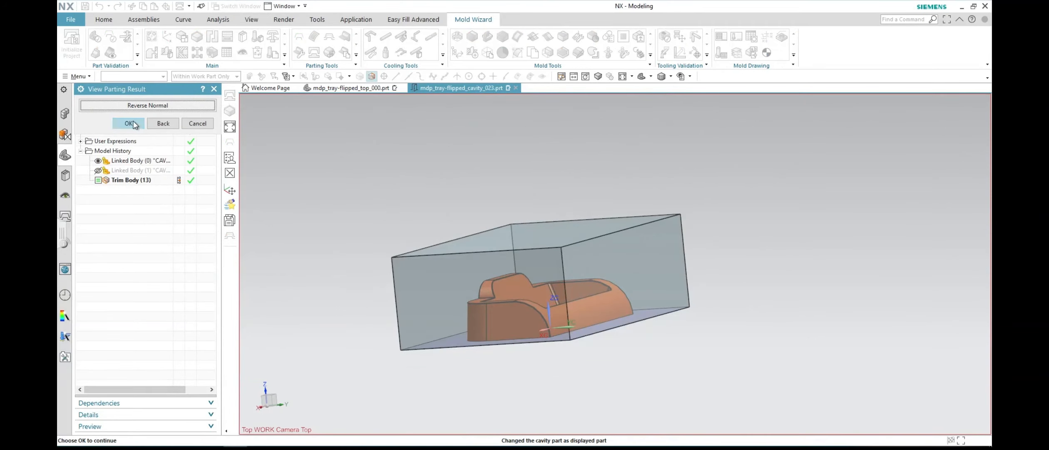
Step: Compare both trim directions of the cavity, keep the block enclosing the tray, and accept the cavity and core results
{"action": "left_click", "coordinate": [154, 107]}
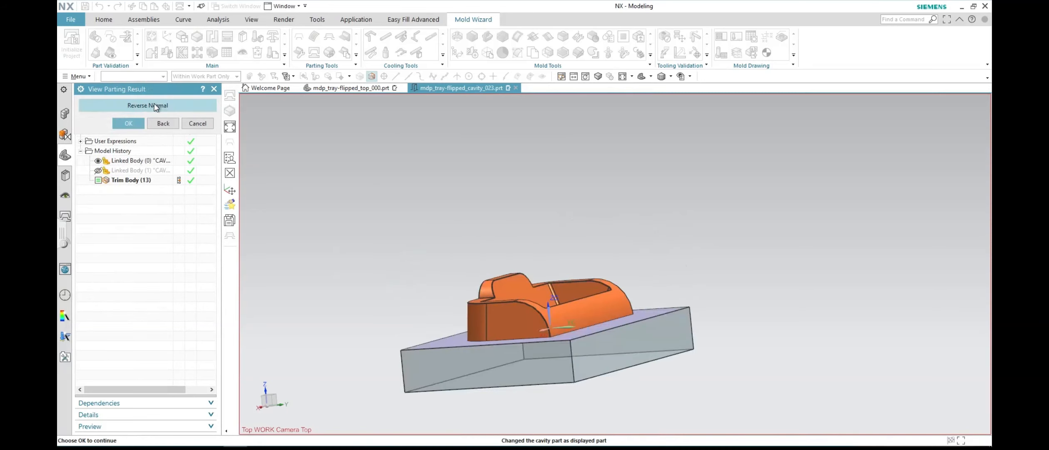
{"action": "left_click", "coordinate": [154, 107]}
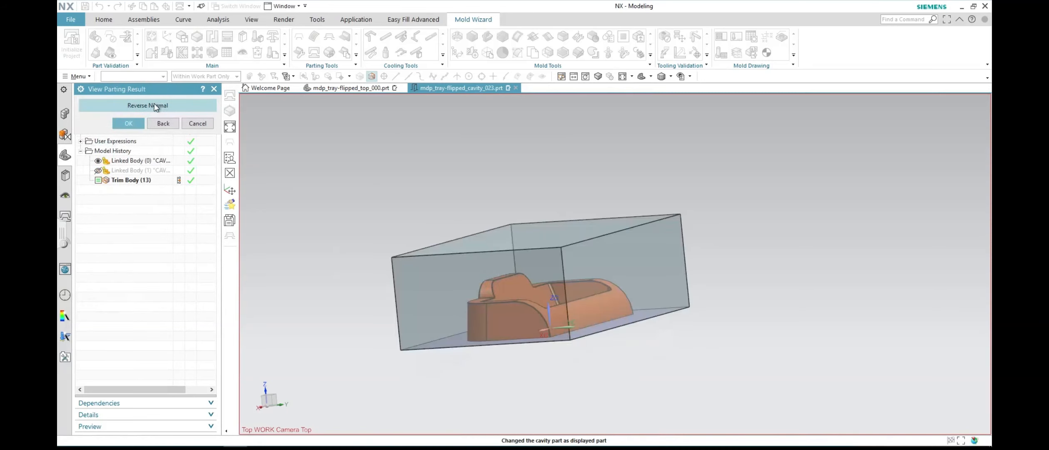
{"action": "left_click", "coordinate": [139, 124]}
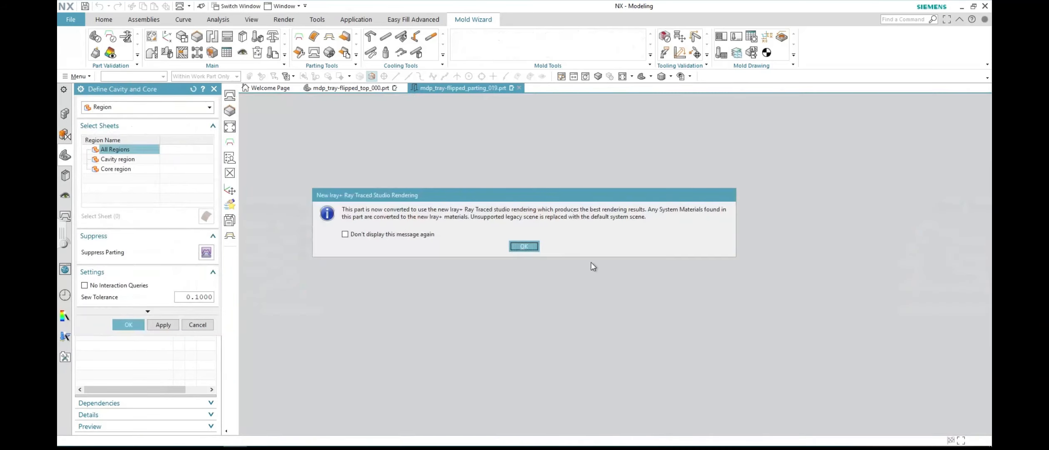
{"action": "left_click", "coordinate": [526, 246]}
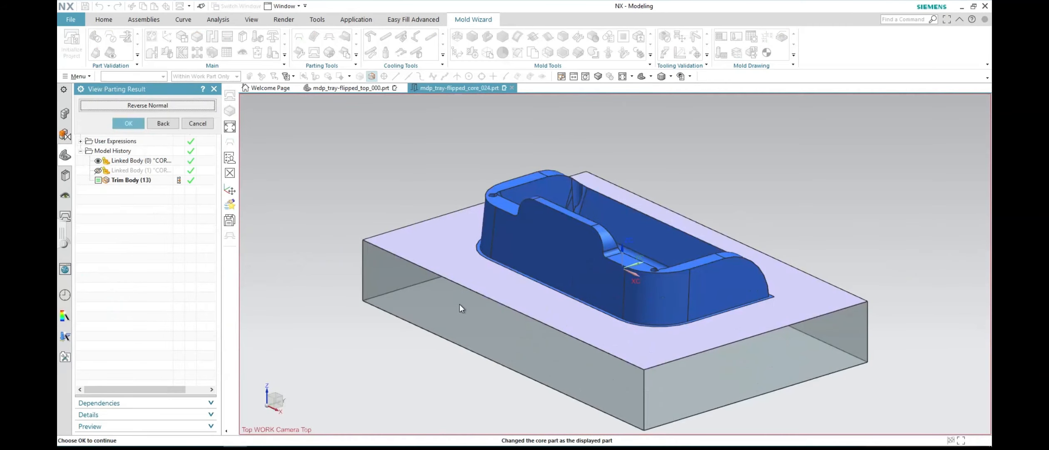
{"action": "left_click", "coordinate": [129, 123]}
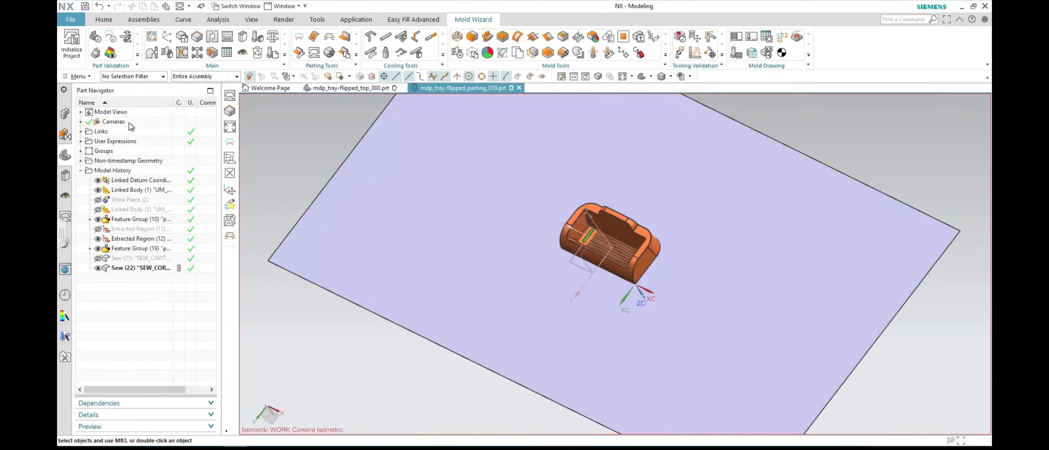
Step: Inspect the parting part, then make mdp_tray-flipped_top_000 the displayed part with the Mold Wizard tools available
{"action": "key", "text": "Home"}
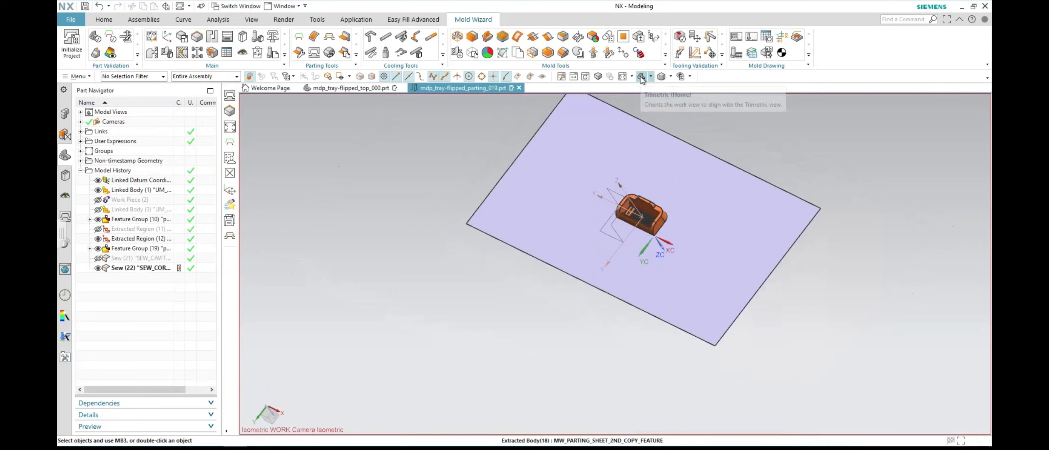
{"action": "mouse_move", "coordinate": [870, 366]}
{"action": "middle_mouse_down"}
{"action": "mouse_move", "coordinate": [874, 344]}
{"action": "mouse_move", "coordinate": [868, 360]}
{"action": "middle_mouse_up"}
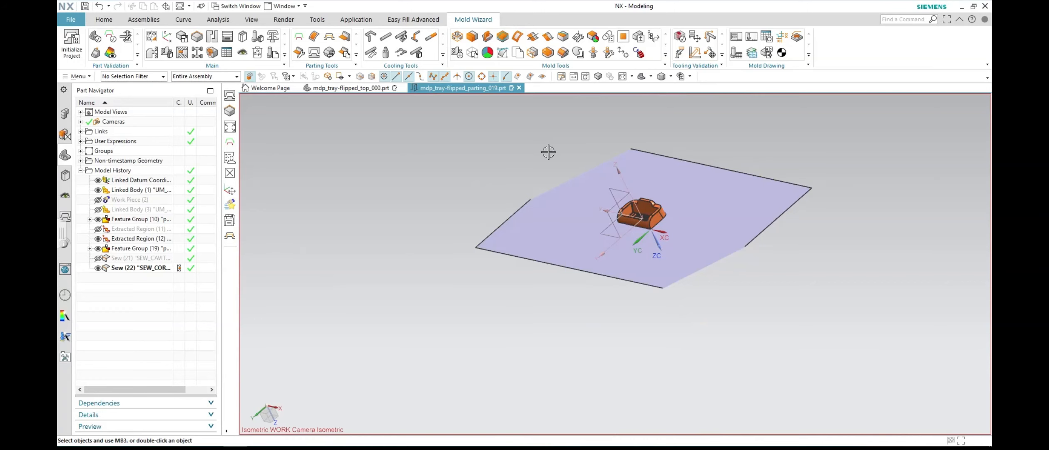
{"action": "left_click", "coordinate": [376, 91]}
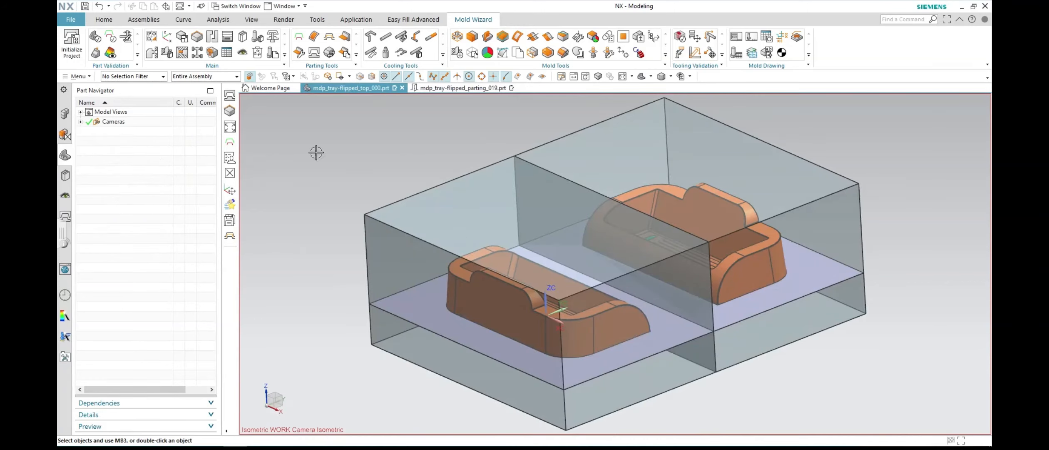
{"action": "left_click", "coordinate": [493, 89]}
{"action": "left_click", "coordinate": [375, 90]}
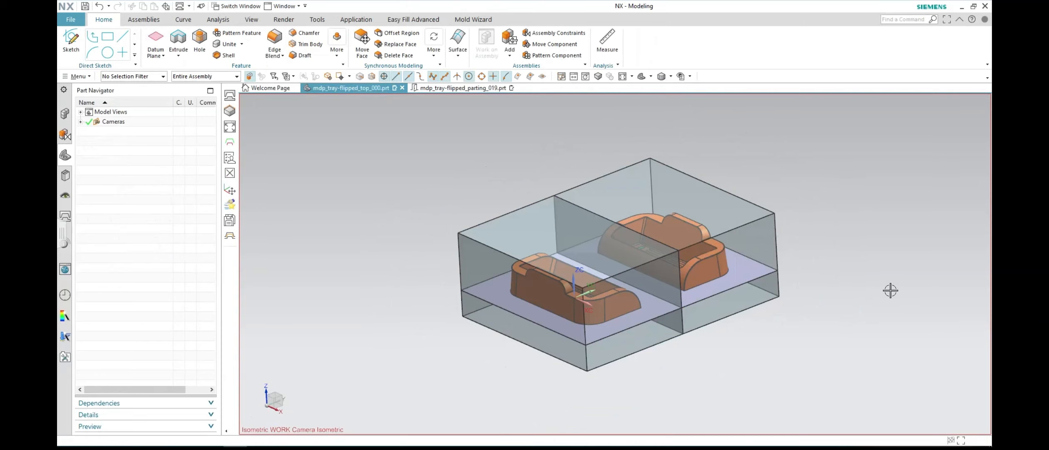
{"action": "left_click", "coordinate": [482, 19]}
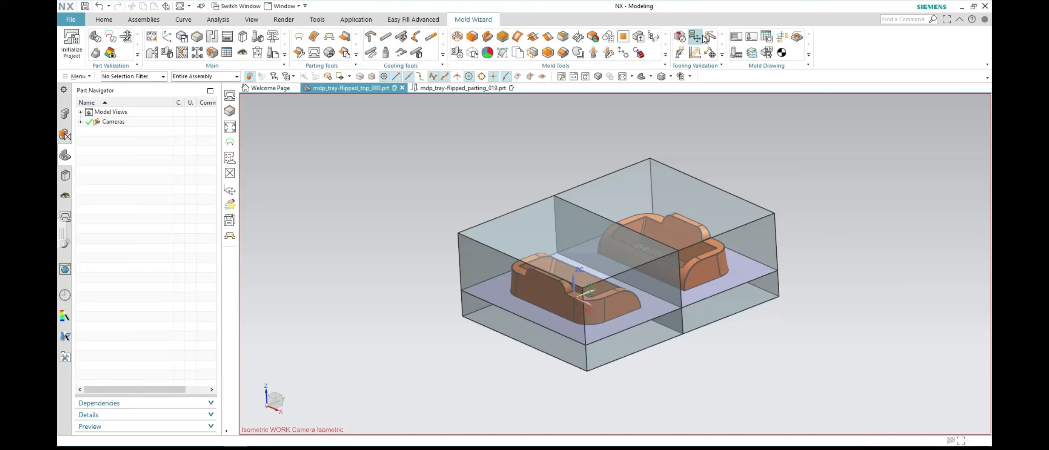
Step: Try to run the tooling motion simulation on the top assembly
{"action": "left_click", "coordinate": [713, 57]}
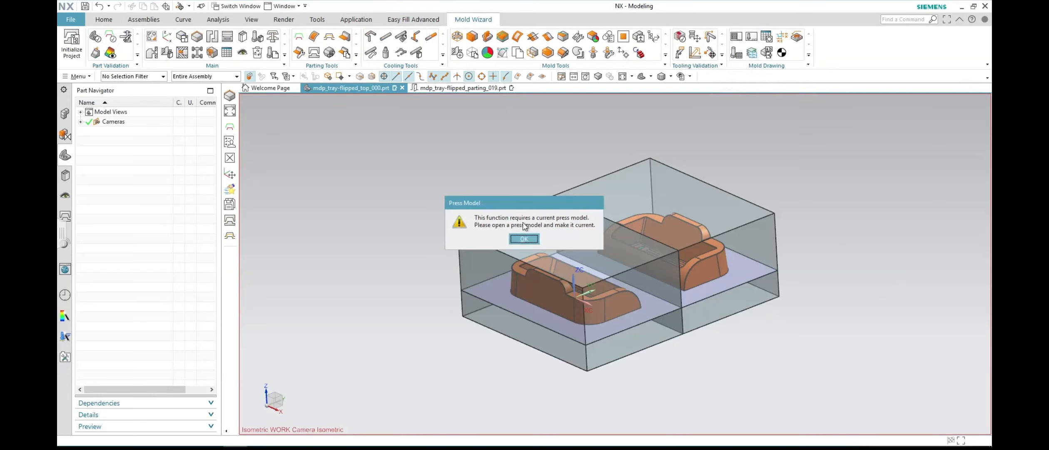
{"action": "left_click", "coordinate": [522, 240]}
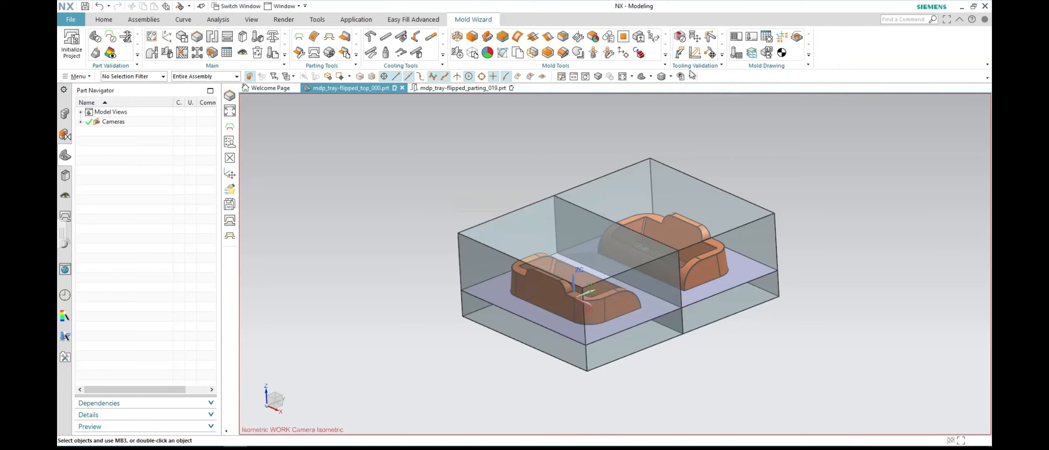
Step: Add a Tooling Kinematic Model with two-plate style, a 15 mm machine stroke and a 100 mm ejection distance
{"action": "left_click", "coordinate": [697, 35]}
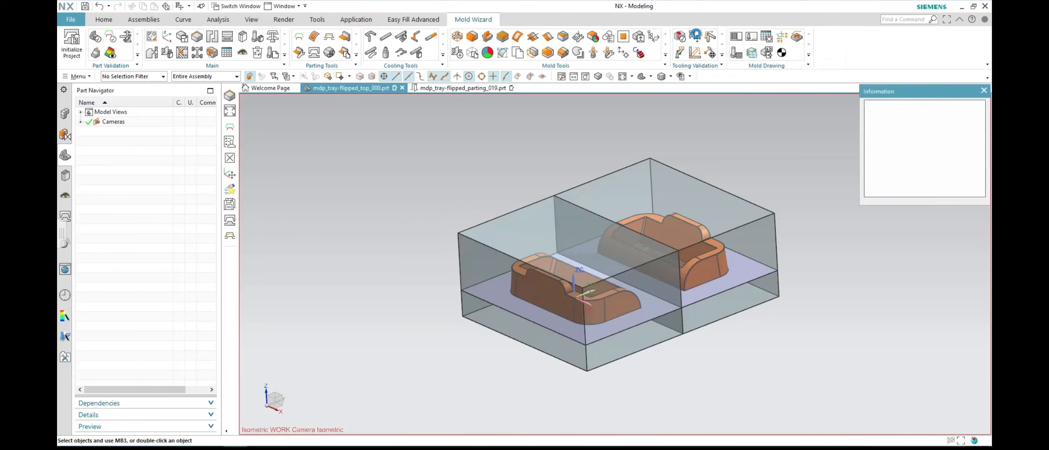
{"action": "left_click_drag", "start_coordinate": [914, 92], "coordinate": [776, 102]}
{"action": "left_click_drag", "start_coordinate": [126, 96], "coordinate": [320, 112]}
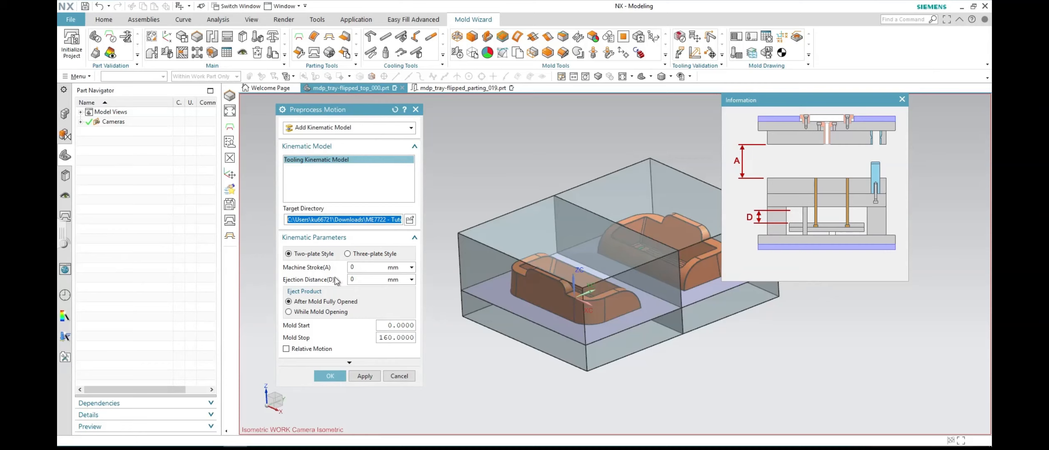
{"action": "left_click", "coordinate": [359, 266]}
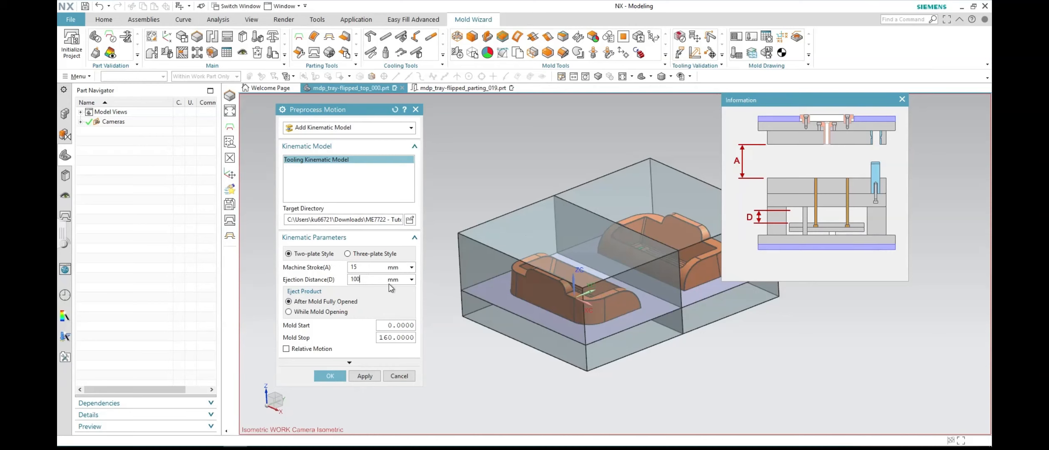
{"action": "left_click", "coordinate": [340, 375]}
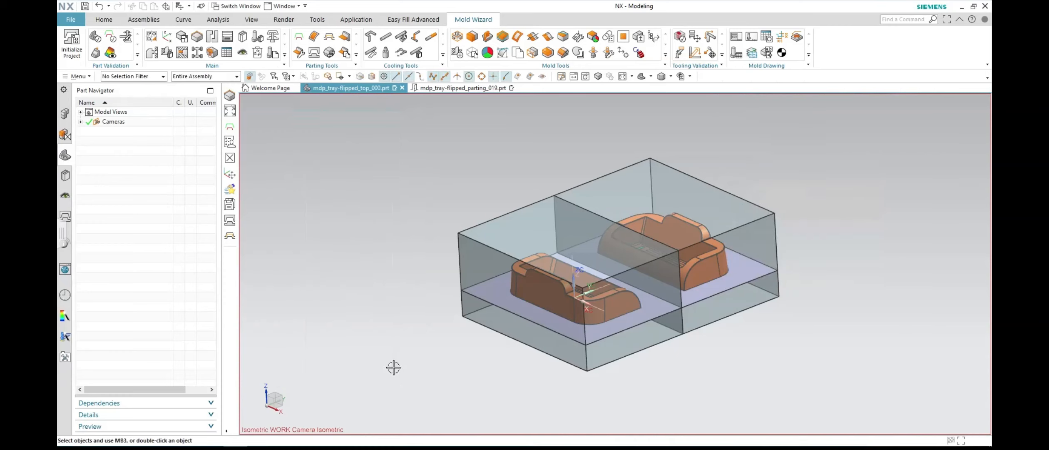
Step: Run the tooling motion simulation and play it forward from the start of the cycle
{"action": "left_click", "coordinate": [712, 54]}
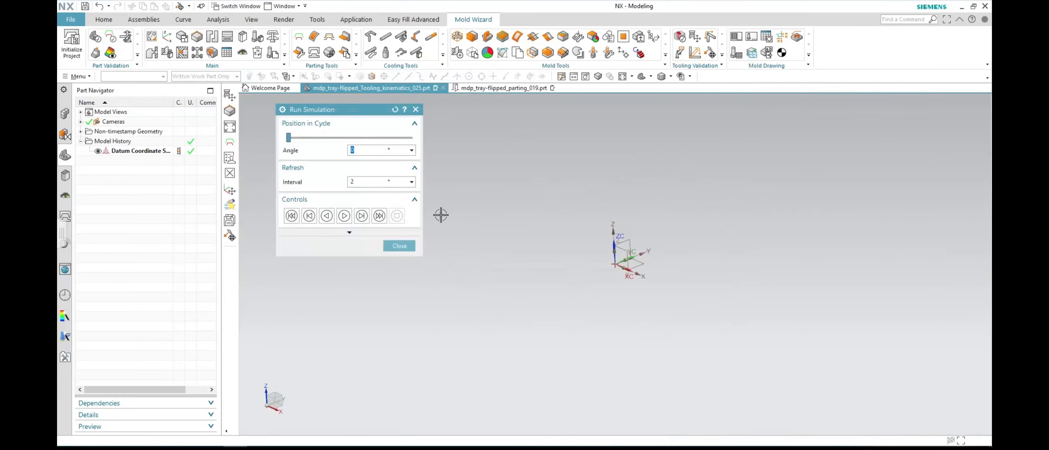
{"action": "left_click", "coordinate": [344, 216]}
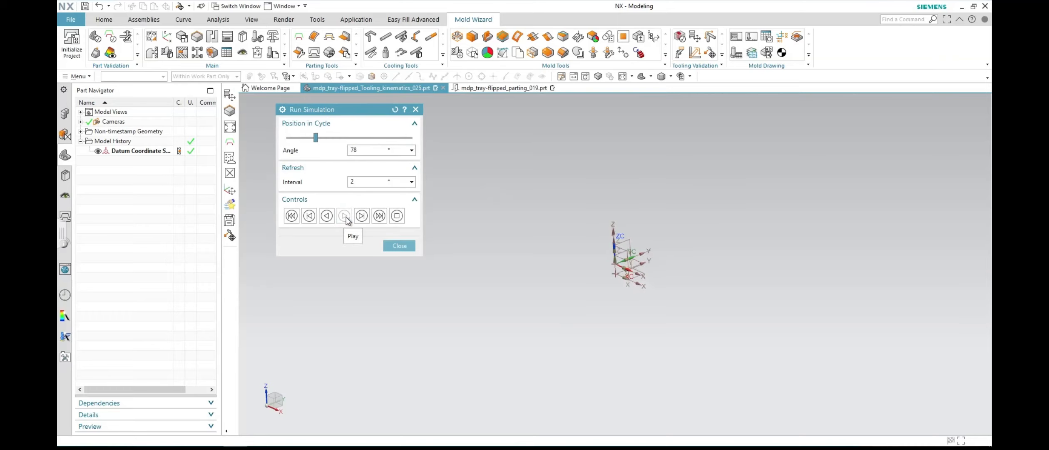
Step: Accept component mounting for the kinematic model after checking which mold blocks belong to the MOVE and FIX motions
{"action": "left_click", "coordinate": [391, 249]}
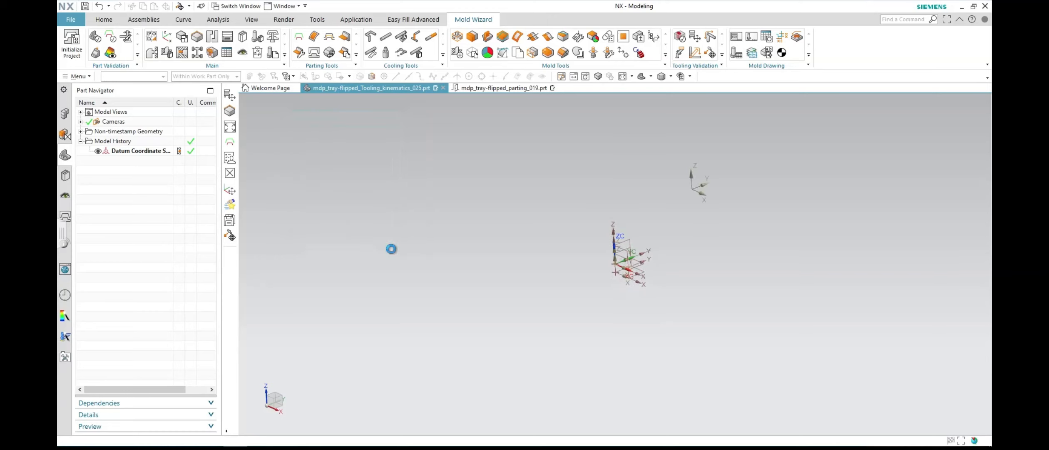
{"action": "left_click", "coordinate": [695, 38]}
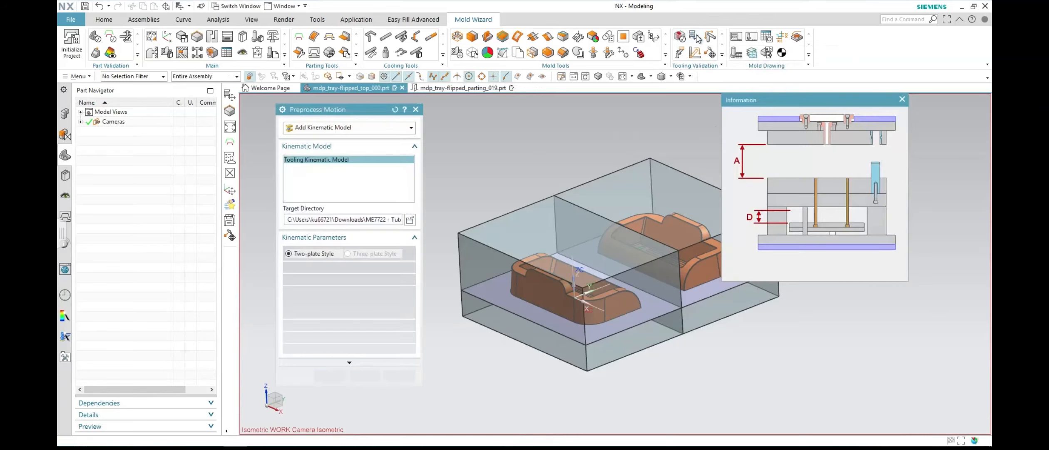
{"action": "left_click", "coordinate": [351, 129]}
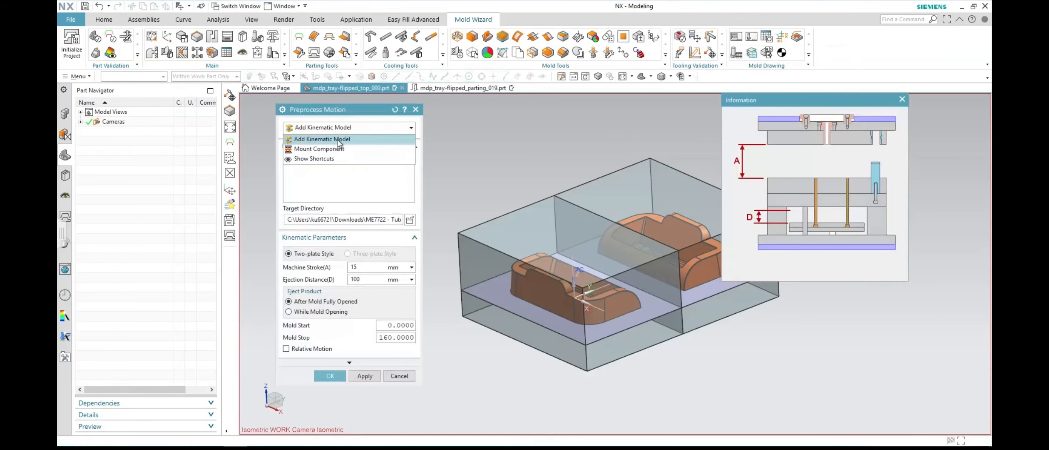
{"action": "left_click", "coordinate": [331, 149]}
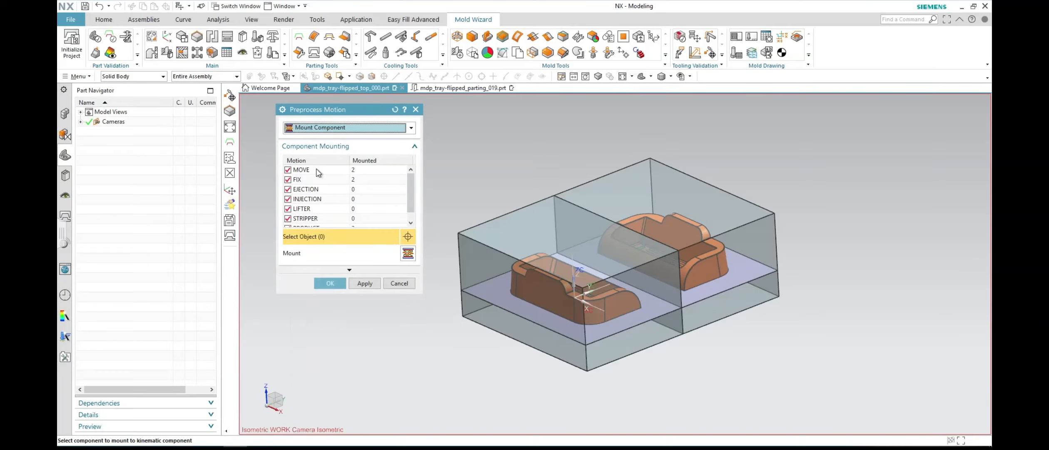
{"action": "left_click", "coordinate": [318, 171]}
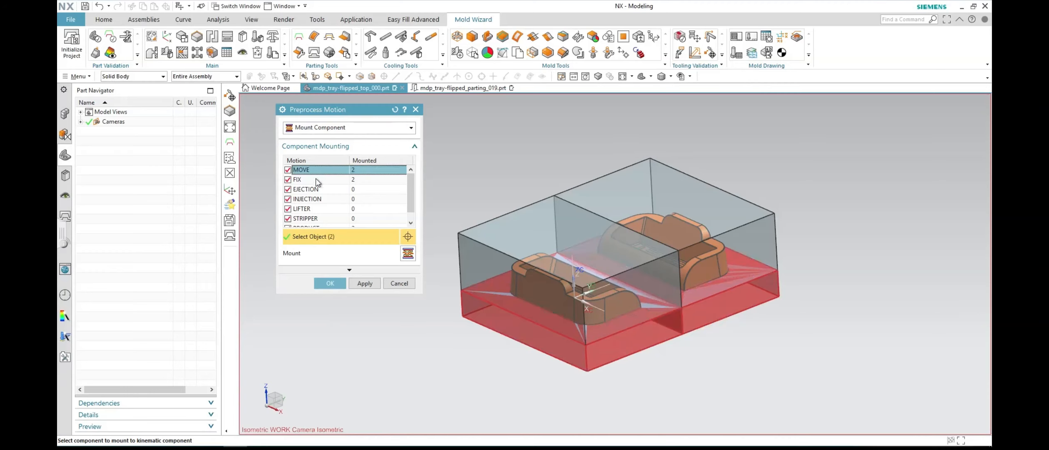
{"action": "left_click", "coordinate": [319, 180]}
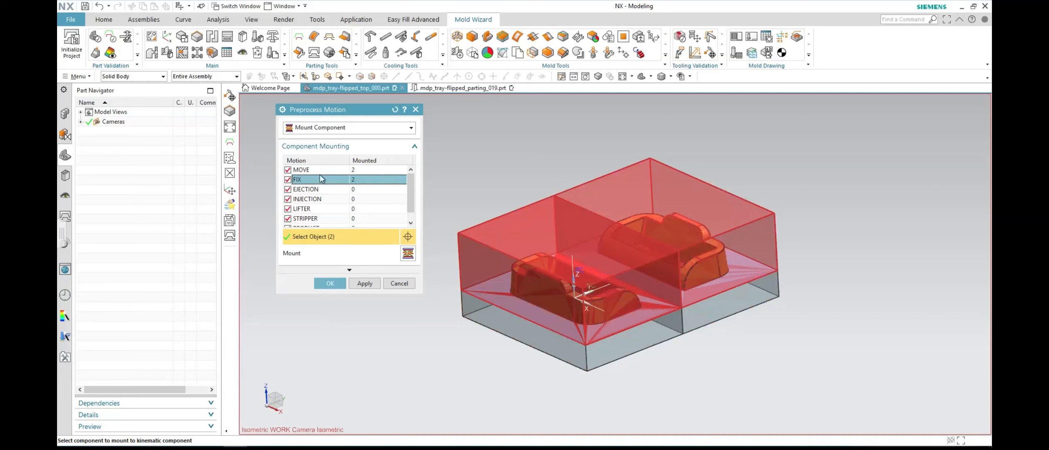
{"action": "left_click", "coordinate": [320, 169]}
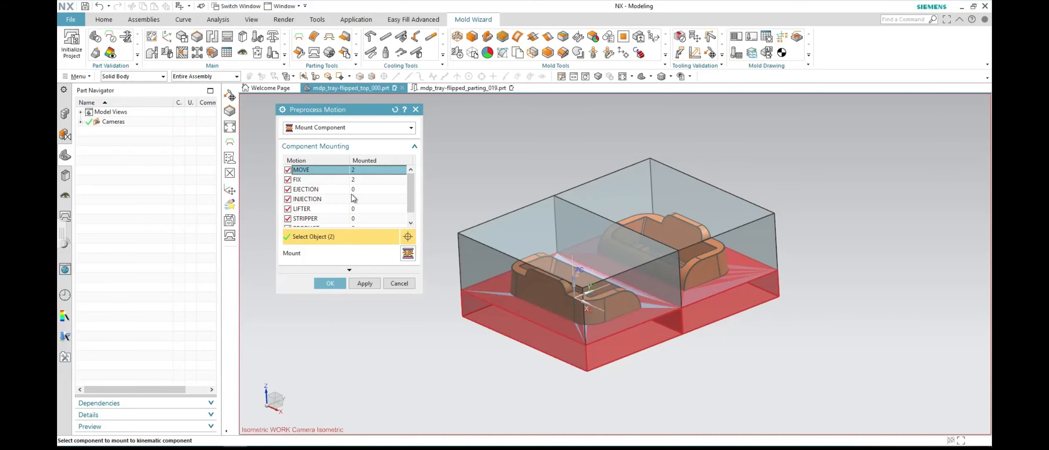
{"action": "left_click", "coordinate": [329, 284]}
Step: Run the tooling motion simulation twice, playing the opening and closing of the mounted core and cavity blocks
{"action": "left_click", "coordinate": [711, 52]}
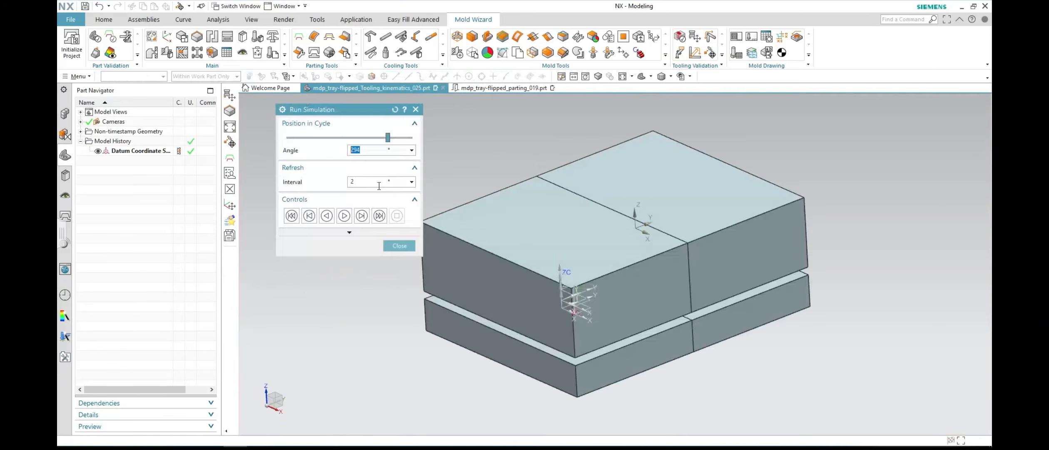
{"action": "left_click", "coordinate": [345, 215]}
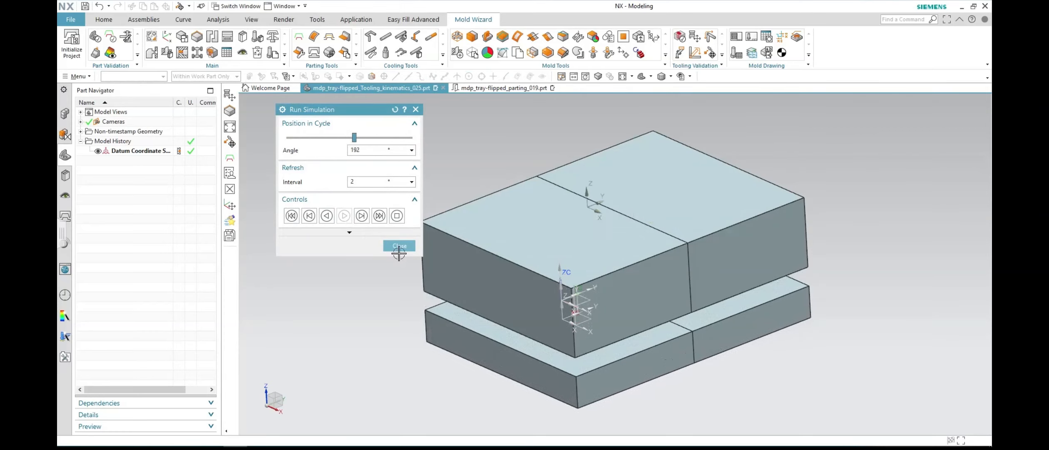
{"action": "left_click", "coordinate": [400, 245]}
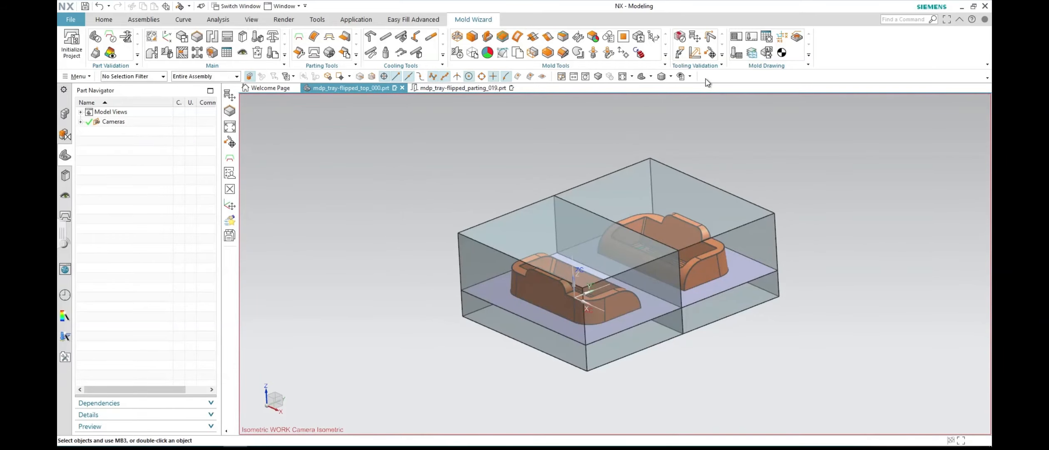
{"action": "left_click", "coordinate": [711, 52]}
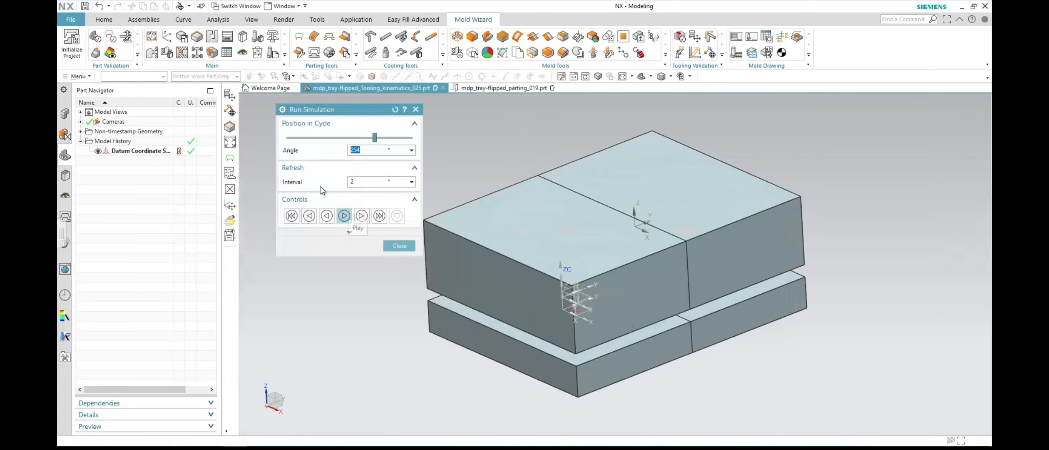
{"action": "left_click", "coordinate": [344, 215]}
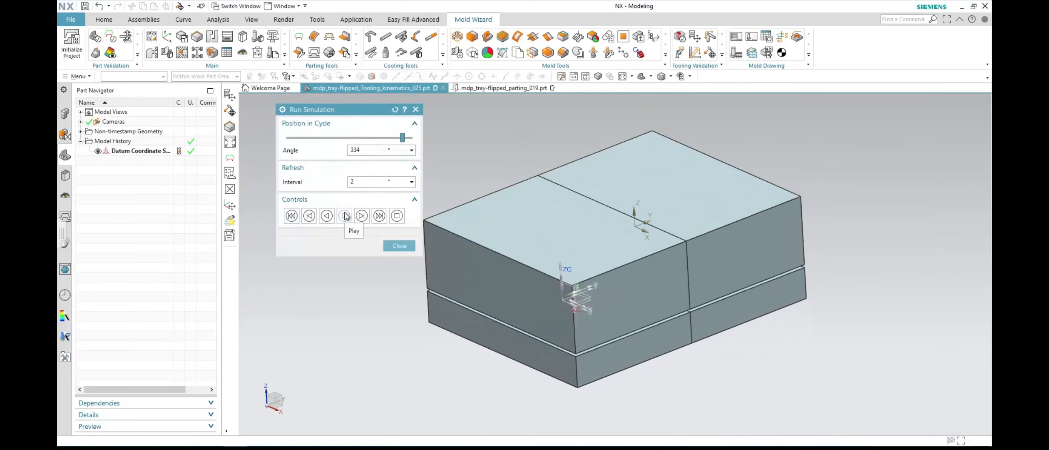
{"action": "left_click", "coordinate": [399, 246]}
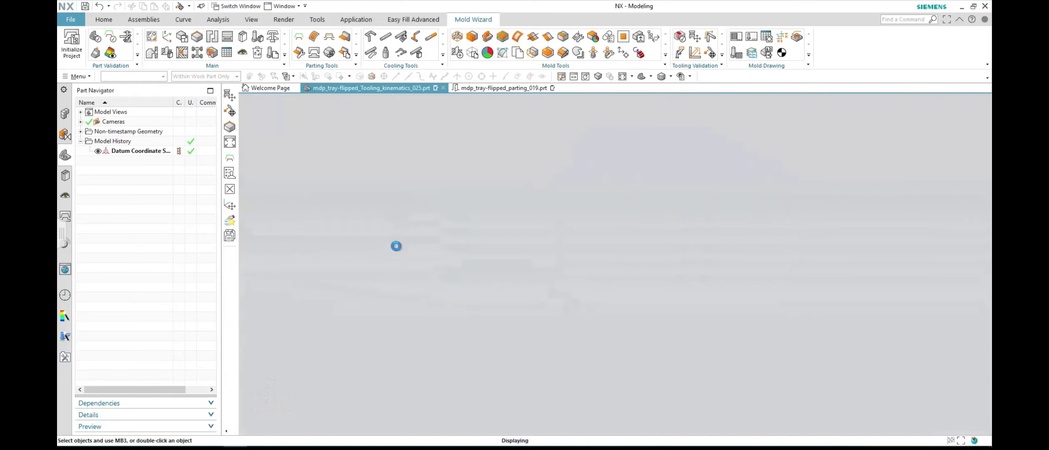
{"action": "left_click", "coordinate": [712, 53]}
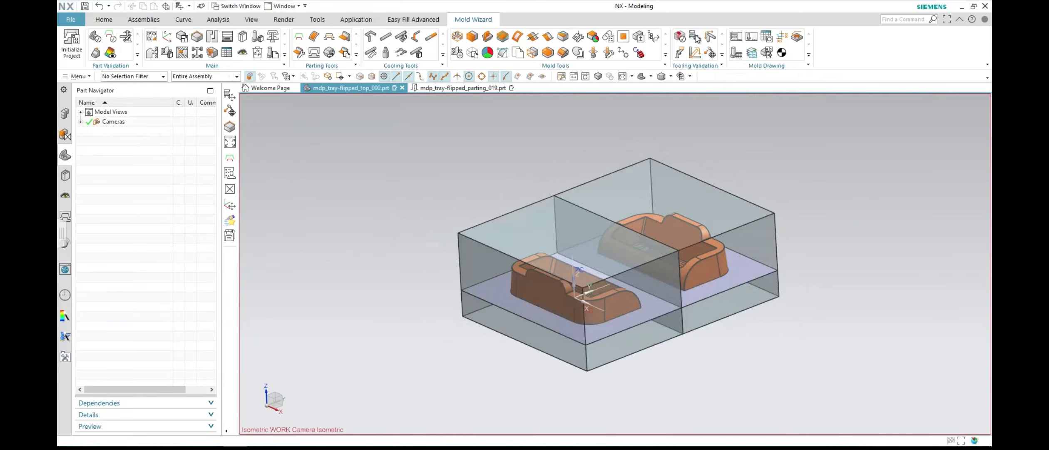
{"action": "left_click", "coordinate": [310, 170]}
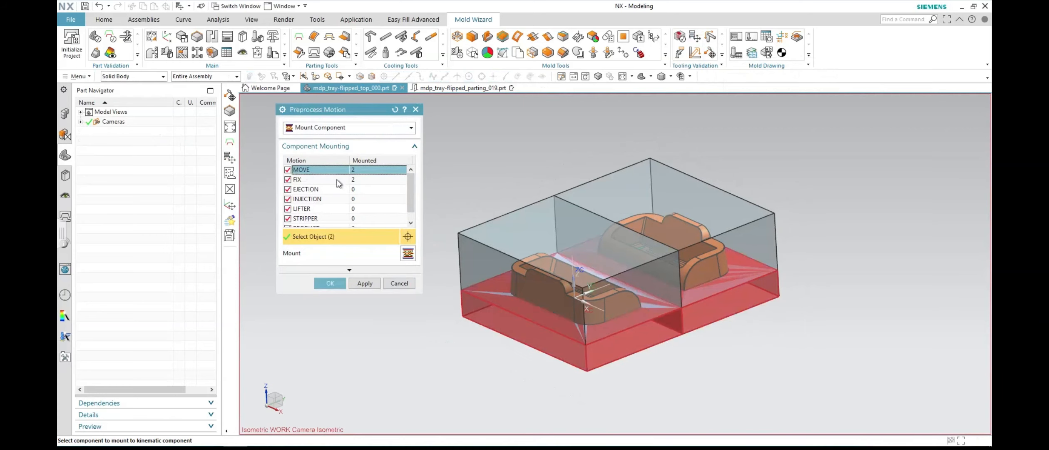
{"action": "scroll", "coordinate": [342, 206], "scroll_direction": "down", "scroll_amount": 1}
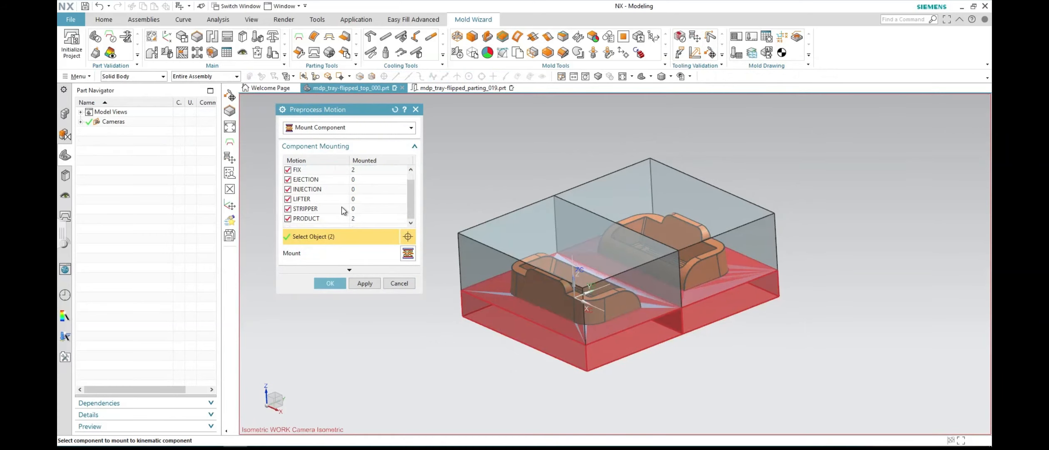
{"action": "left_click", "coordinate": [318, 219]}
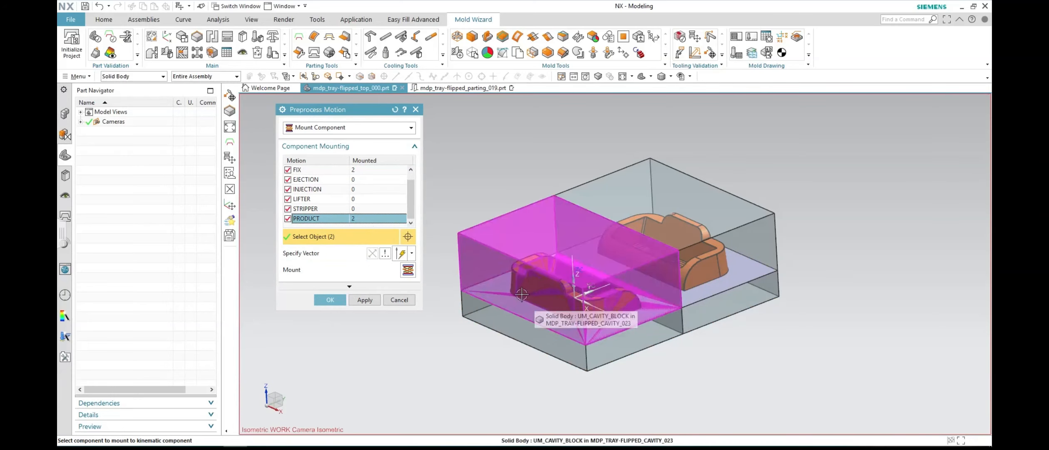
{"action": "right_click", "coordinate": [523, 254]}
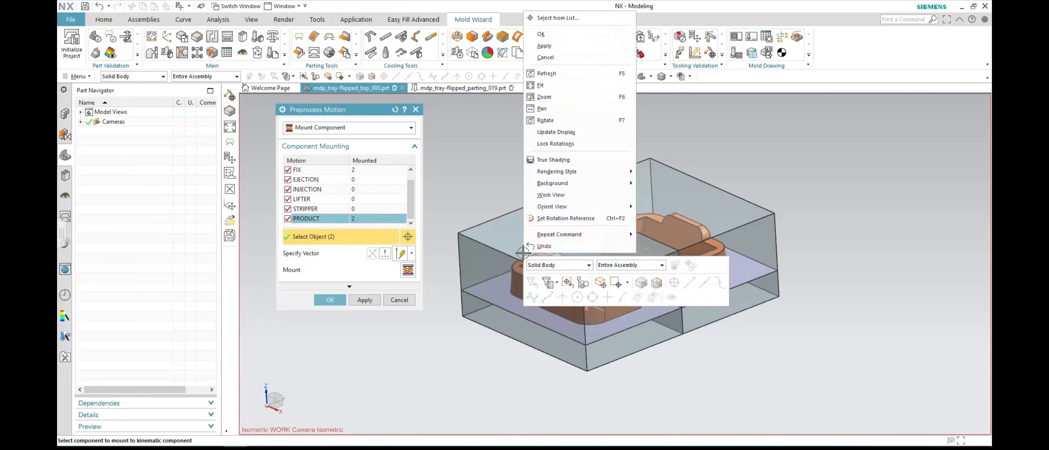
{"action": "left_click", "coordinate": [507, 243]}
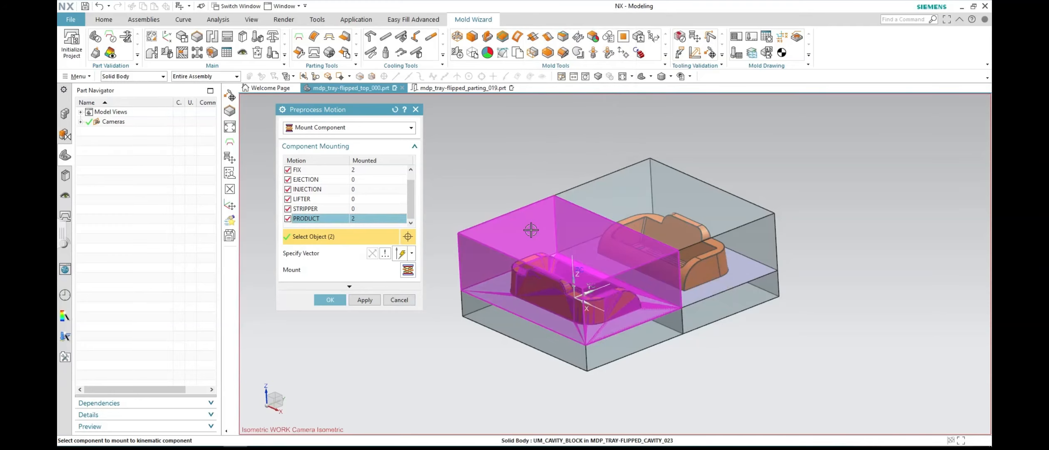
{"action": "right_click", "coordinate": [531, 231]}
{"action": "left_click", "coordinate": [400, 301]}
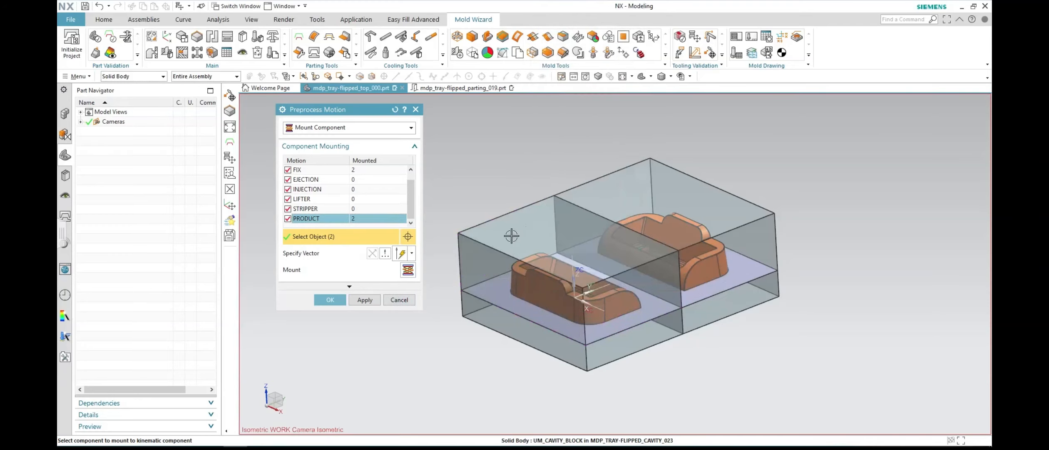
{"action": "left_click", "coordinate": [406, 299]}
Step: Hide both cavity blocks in the top assembly to expose the two tray bodies
{"action": "right_click", "coordinate": [554, 198]}
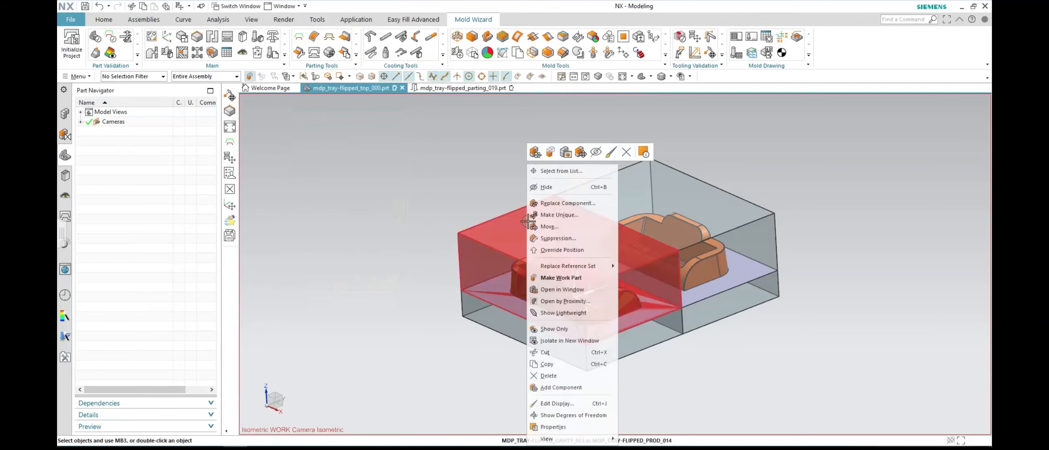
{"action": "left_click", "coordinate": [564, 186]}
{"action": "right_click", "coordinate": [609, 204]}
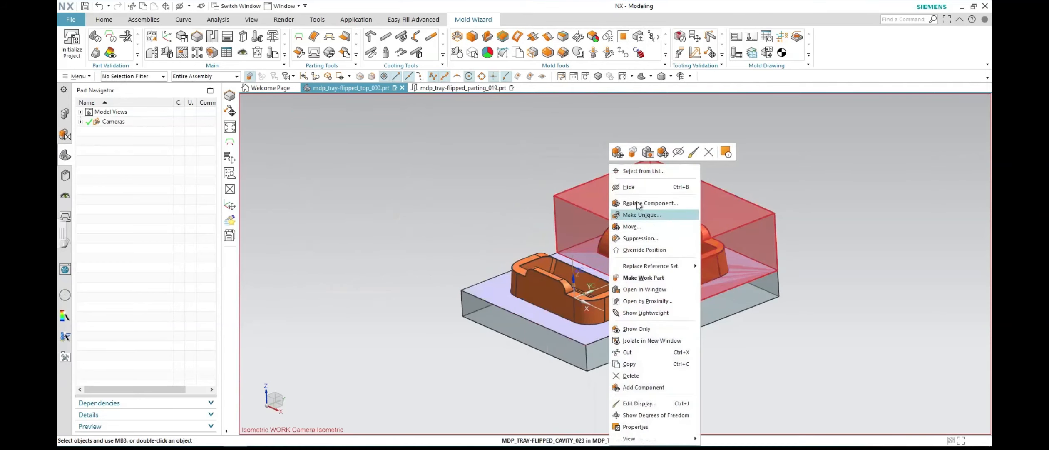
{"action": "left_click", "coordinate": [618, 189]}
Step: Mount the two orange tray bodies as components of the PRODUCT motion in Preprocess Motion
{"action": "left_click", "coordinate": [710, 38]}
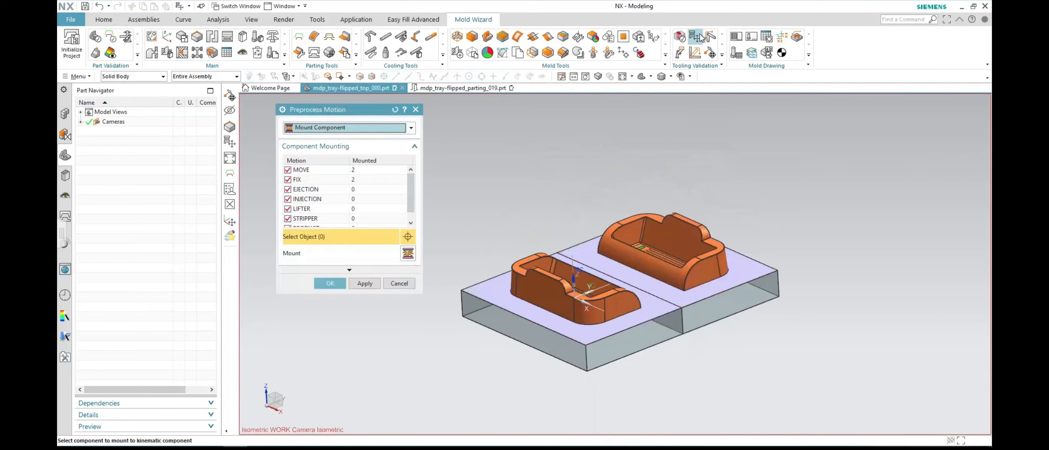
{"action": "left_click", "coordinate": [328, 220]}
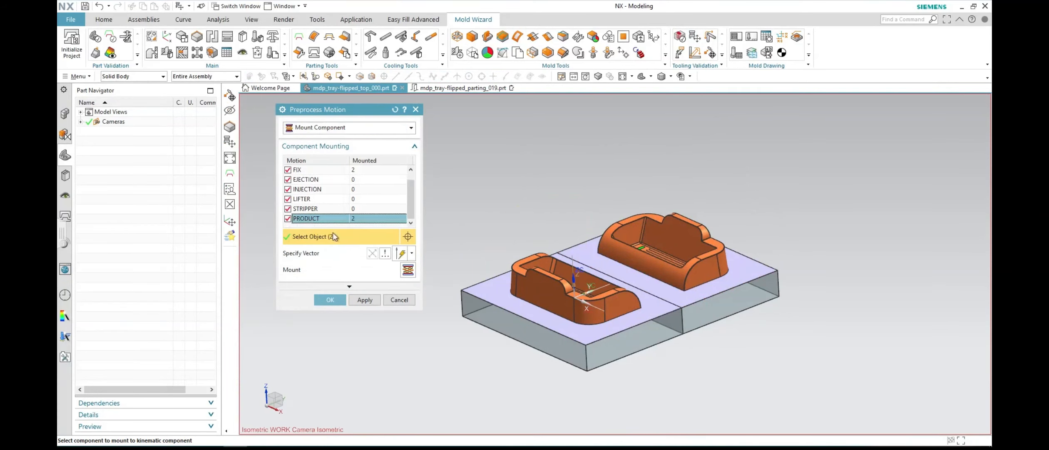
{"action": "left_click", "coordinate": [519, 293]}
{"action": "left_click", "coordinate": [647, 261]}
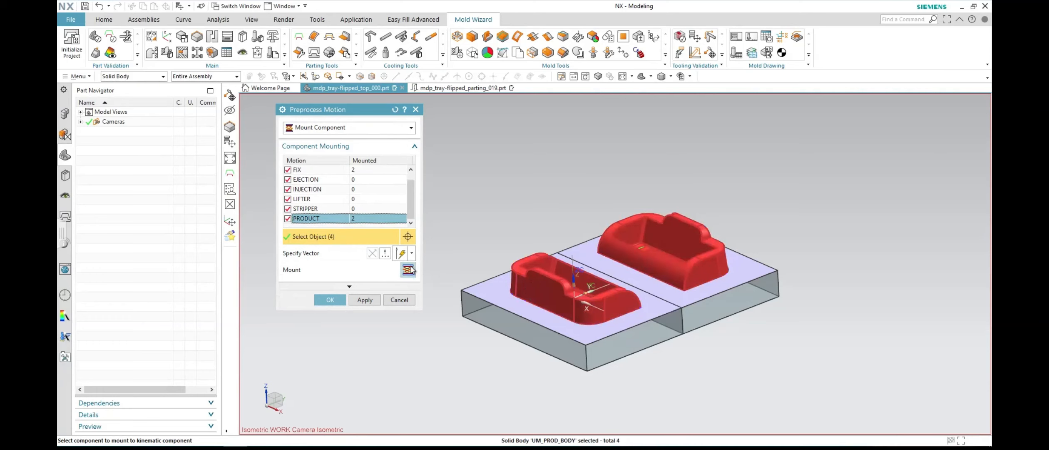
{"action": "left_click", "coordinate": [340, 300]}
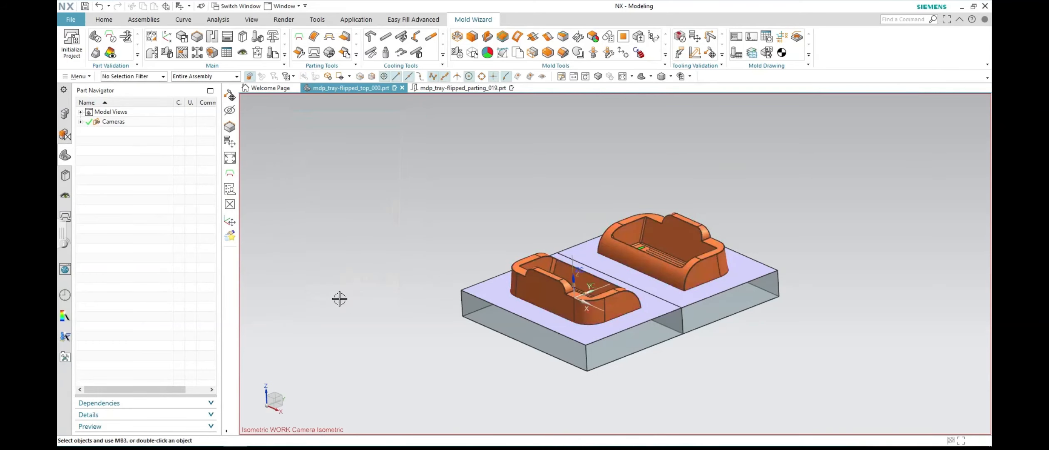
Step: Show all hidden objects in the top assembly again
{"action": "left_click", "coordinate": [691, 76]}
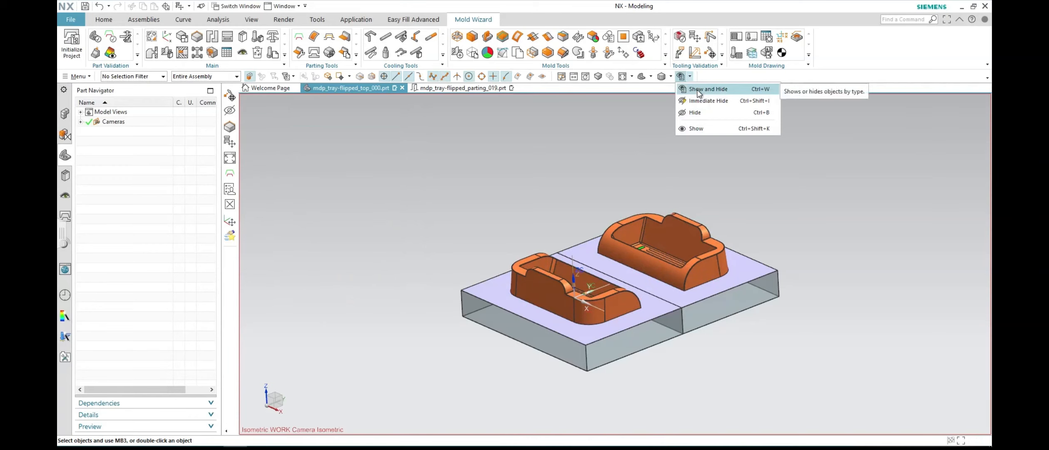
{"action": "left_click", "coordinate": [698, 91]}
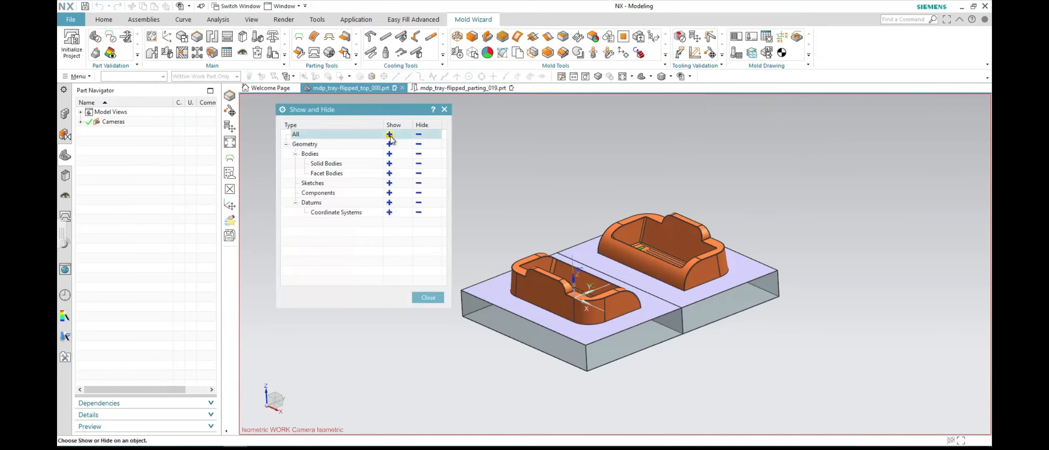
{"action": "left_click", "coordinate": [389, 134]}
{"action": "left_click", "coordinate": [427, 295]}
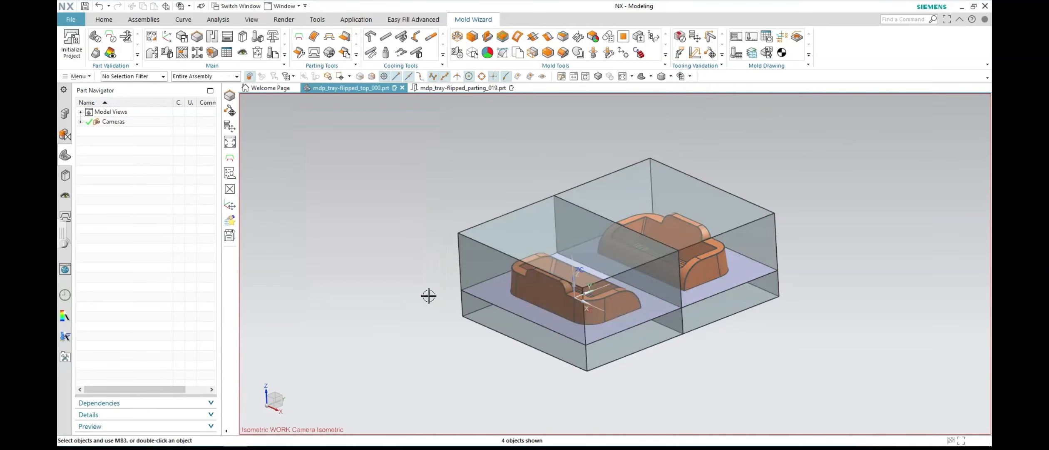
Step: Run the tooling motion simulation and play the cycle with the tray products mounted
{"action": "left_click", "coordinate": [711, 51]}
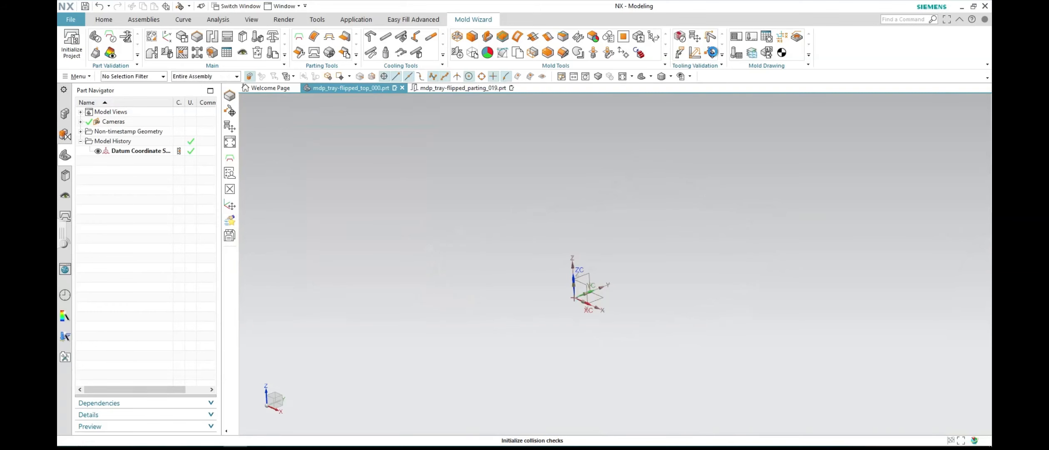
{"action": "left_click", "coordinate": [344, 215]}
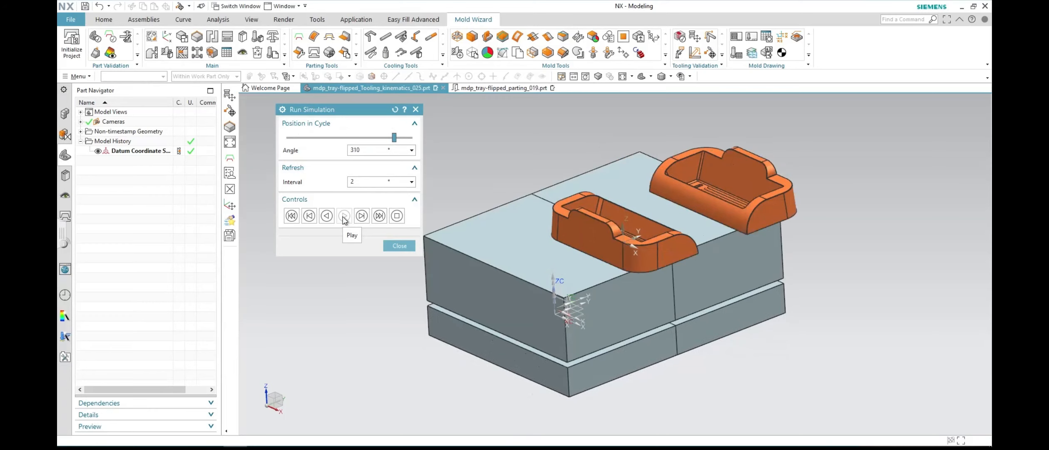
{"action": "left_click", "coordinate": [393, 245]}
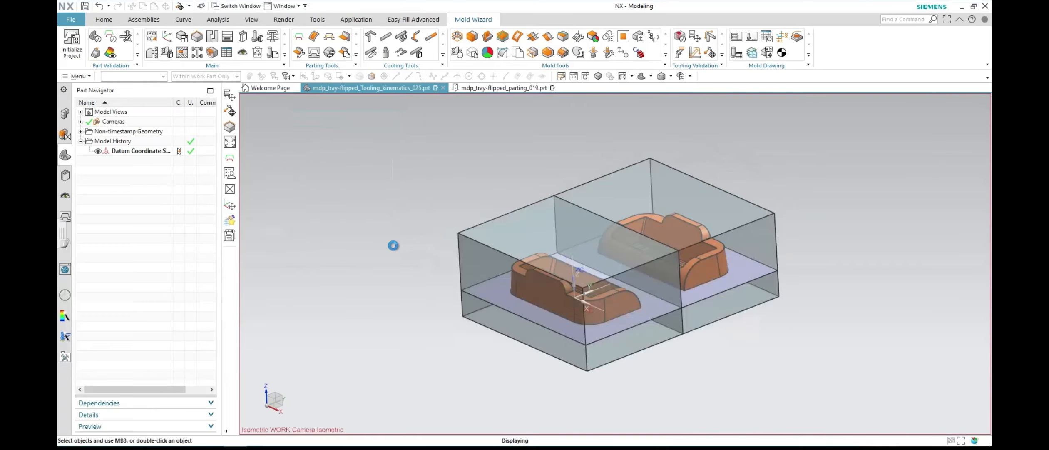
Step: Change the machine stroke and ejection distance of the two-plate Tooling Kinematic Model and apply the new parameters
{"action": "left_click", "coordinate": [695, 38]}
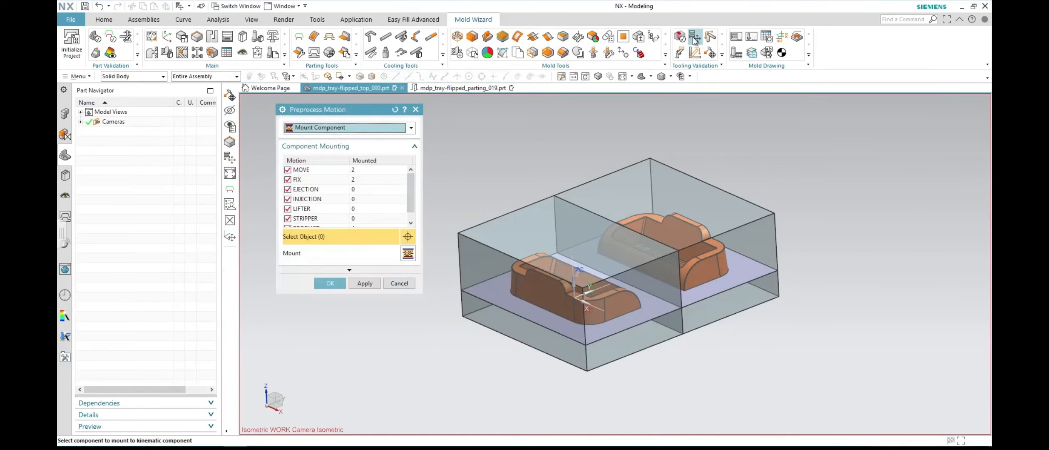
{"action": "left_click", "coordinate": [327, 125]}
{"action": "left_click", "coordinate": [324, 133]}
{"action": "left_click", "coordinate": [324, 135]}
{"action": "left_click", "coordinate": [324, 145]}
{"action": "left_click", "coordinate": [361, 267]}
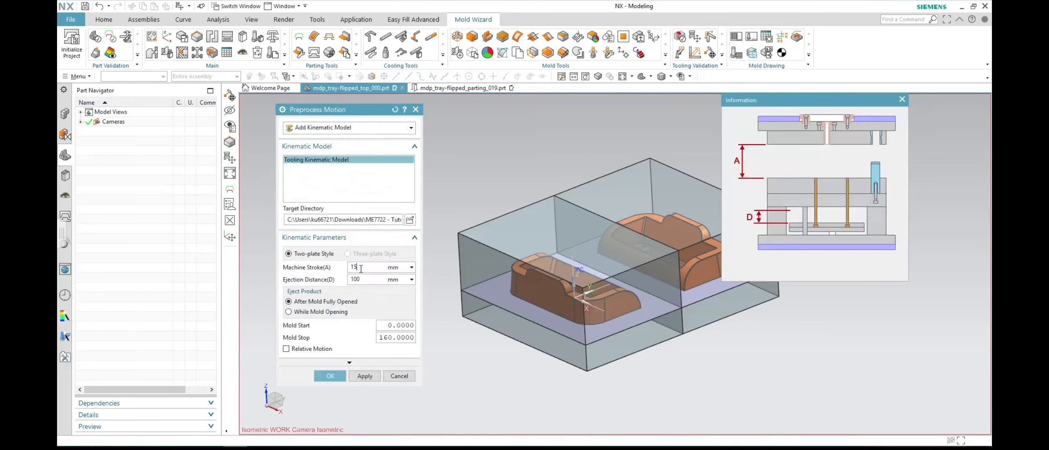
{"action": "type", "text": "1"}
{"action": "double_click", "coordinate": [357, 280]}
{"action": "type", "text": "2"}
{"action": "left_click", "coordinate": [330, 375]}
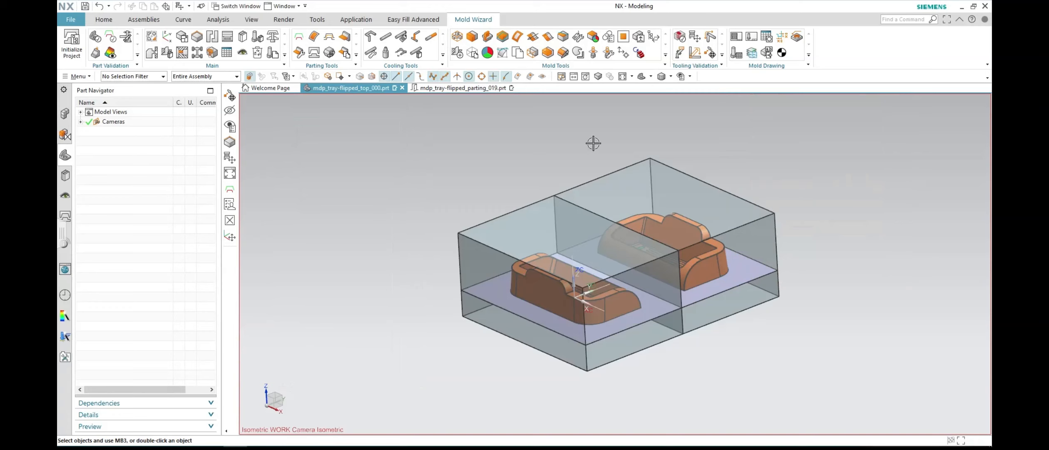
Step: Run the tooling motion simulation and play the cycle with the adjusted stroke and ejection settings
{"action": "left_click", "coordinate": [711, 55]}
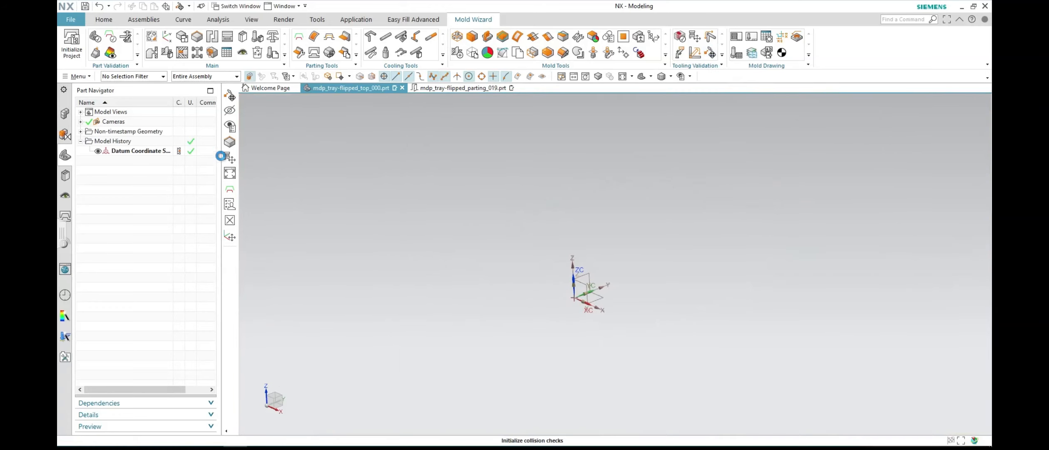
{"action": "left_click", "coordinate": [345, 215]}
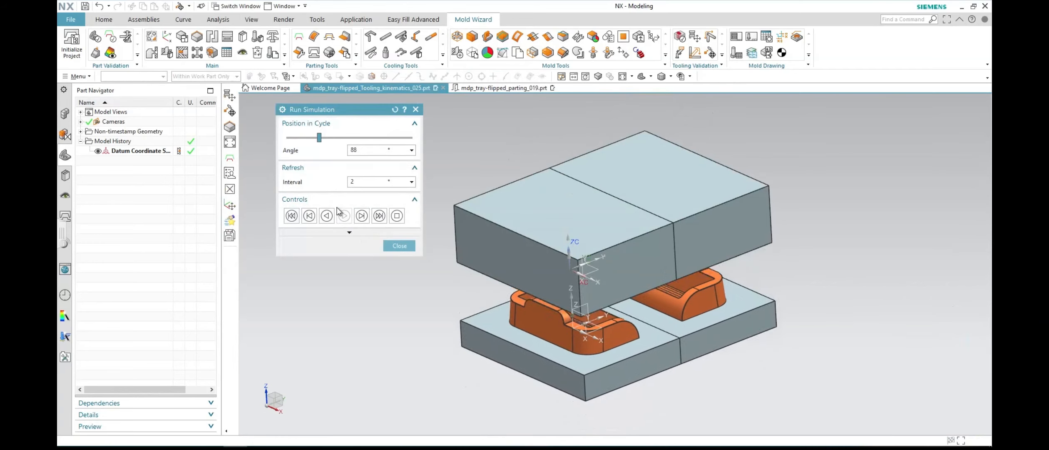
{"action": "left_click", "coordinate": [350, 232]}
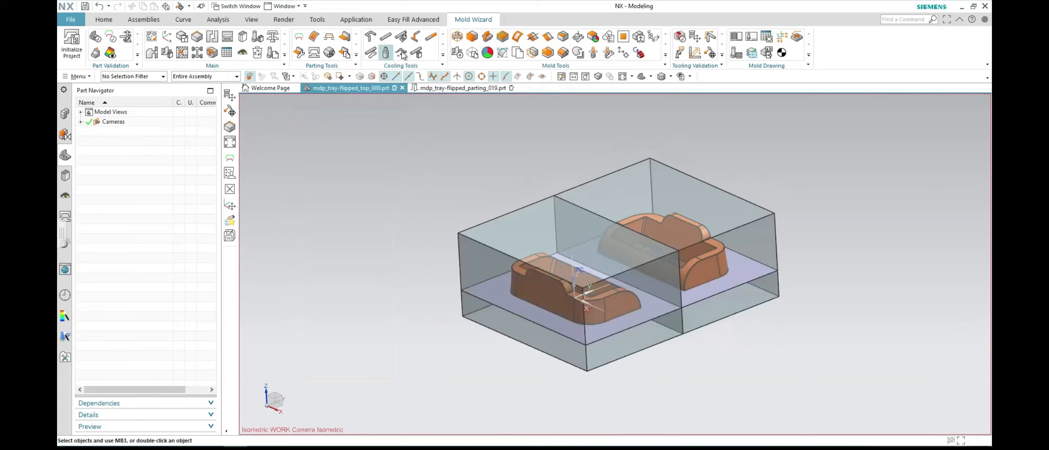
{"action": "left_click", "coordinate": [317, 19]}
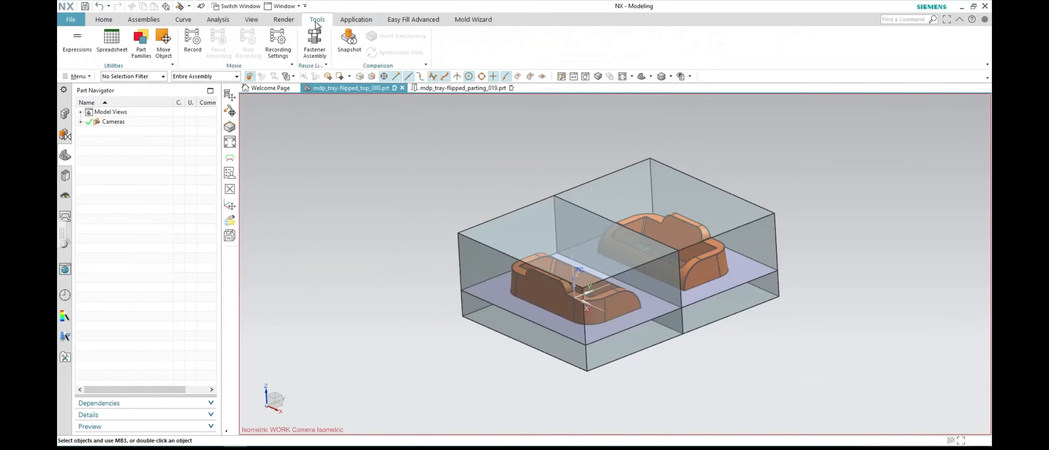
{"action": "left_click", "coordinate": [284, 21]}
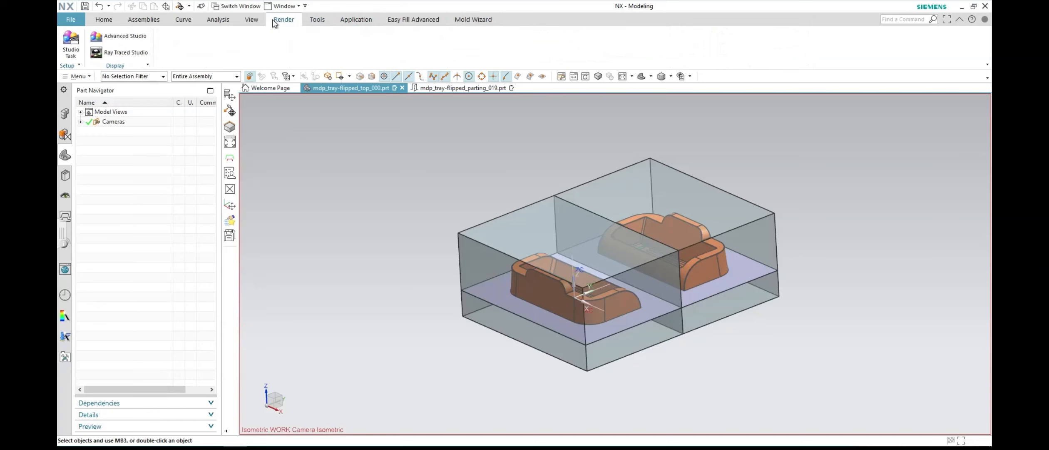
{"action": "left_click", "coordinate": [253, 20]}
{"action": "left_click", "coordinate": [218, 20]}
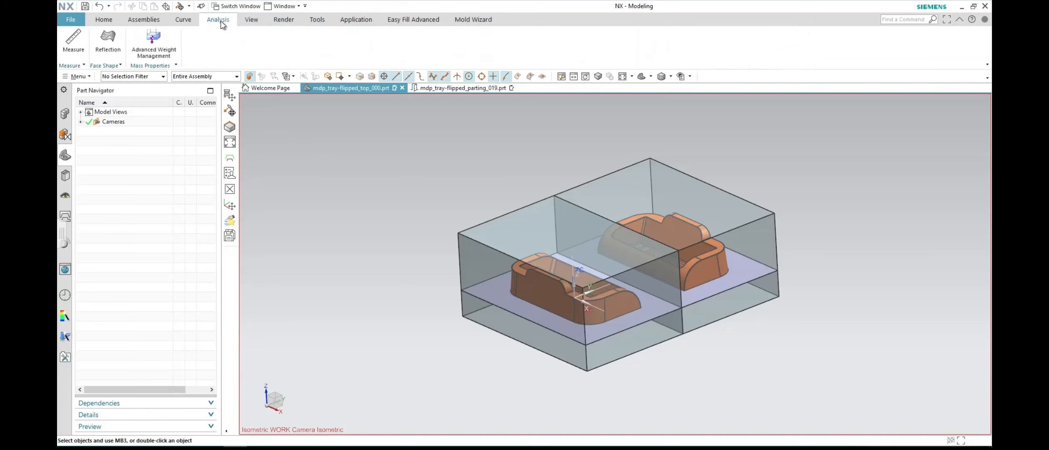
{"action": "left_click", "coordinate": [184, 20]}
{"action": "left_click", "coordinate": [155, 20]}
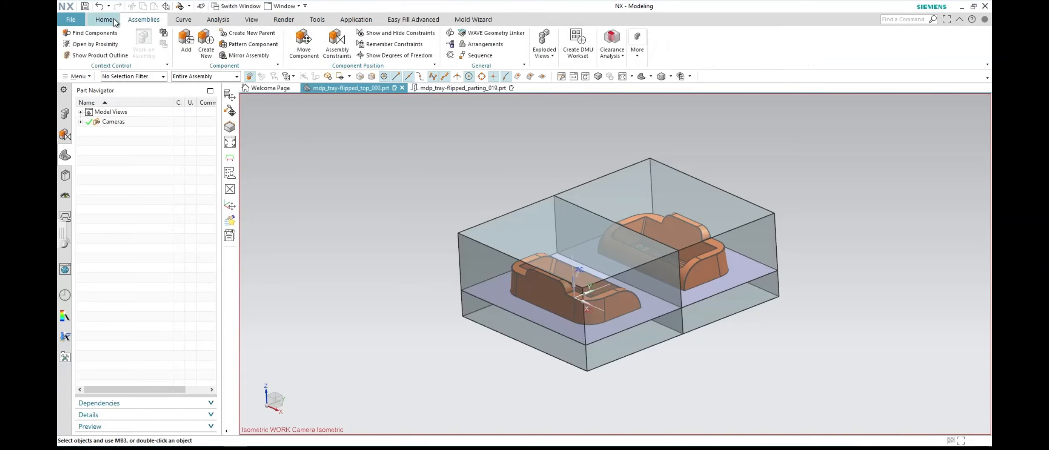
{"action": "left_click", "coordinate": [320, 20]}
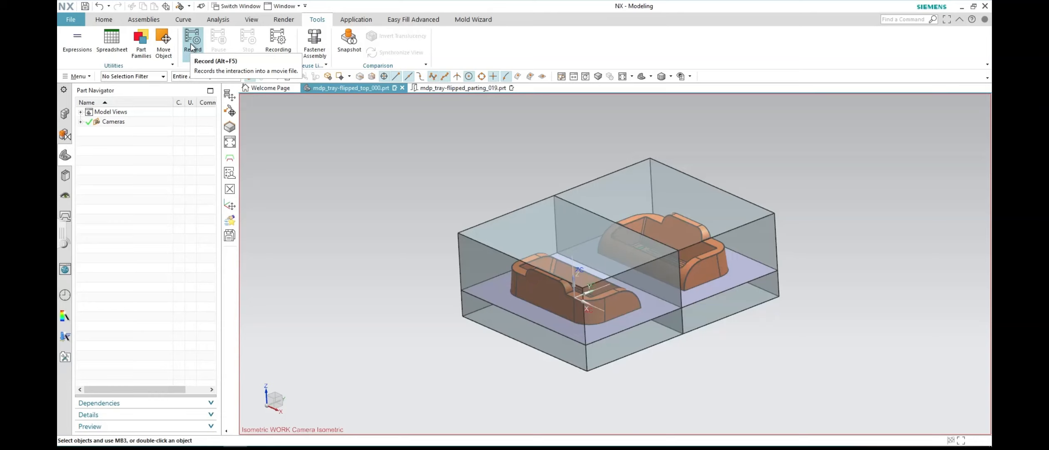
Step: Save all modified parts and top-level assembly parts of the mold project
{"action": "left_click", "coordinate": [72, 21]}
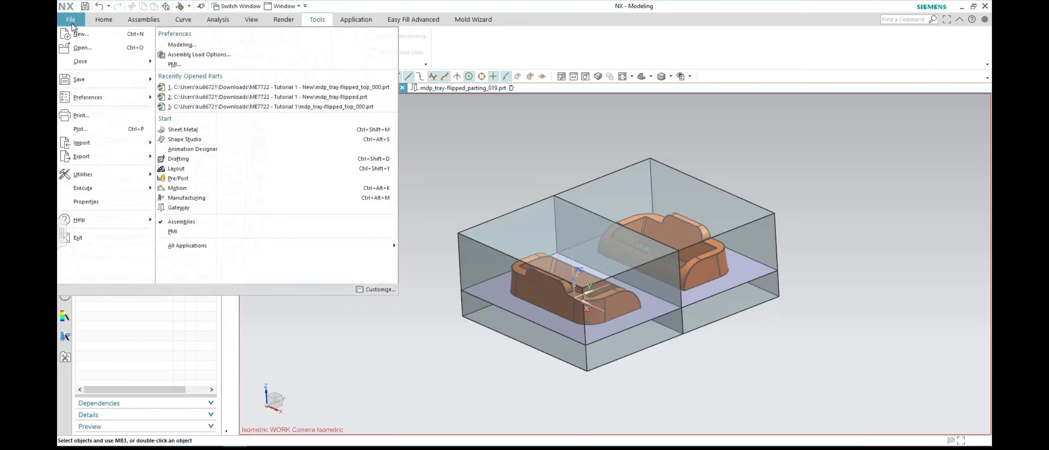
{"action": "mouse_move", "coordinate": [113, 83]}
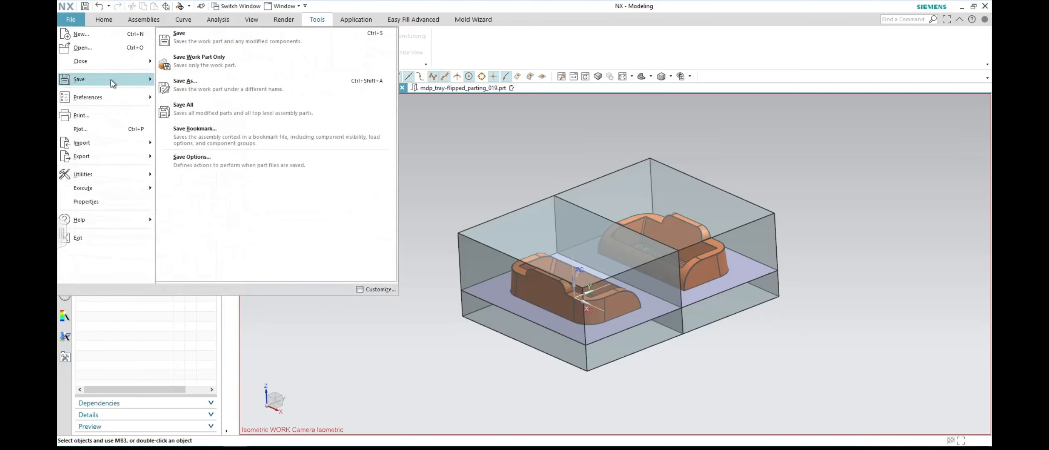
{"action": "left_click", "coordinate": [233, 104]}
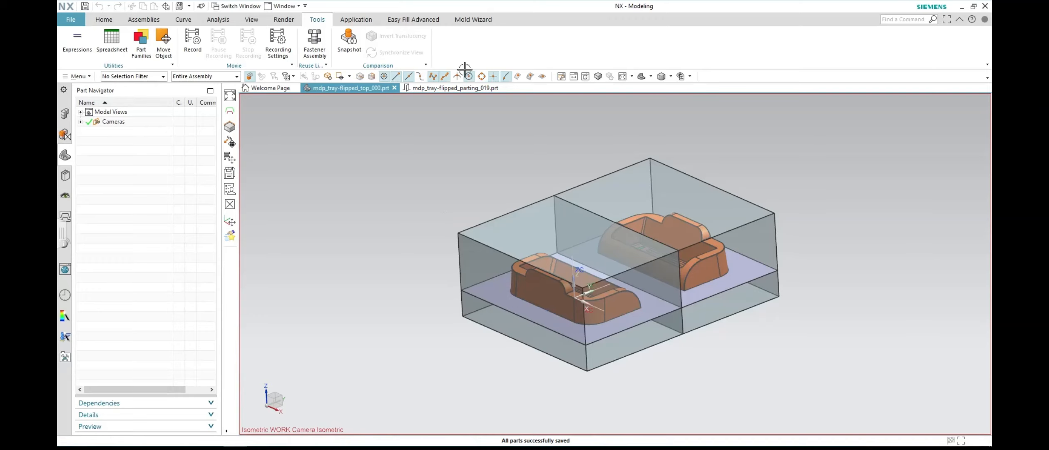
Step: Open the Mold Base Library, show its preview and member selection, and inspect the DMS mold base
{"action": "left_click", "coordinate": [471, 22]}
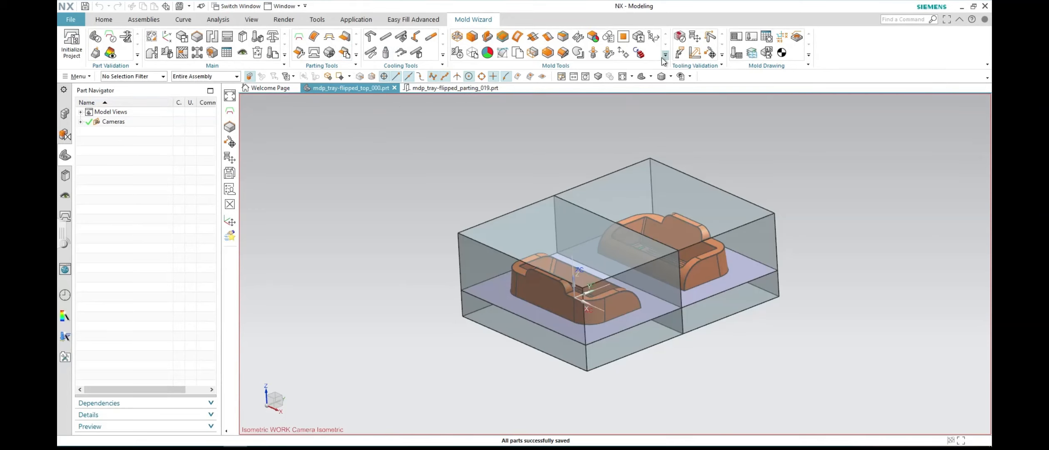
{"action": "left_click", "coordinate": [227, 38]}
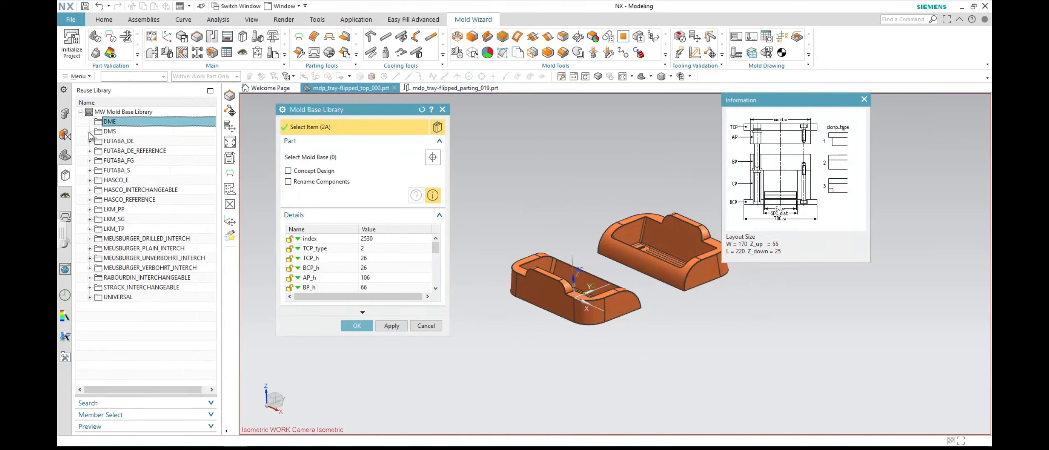
{"action": "left_click", "coordinate": [127, 427]}
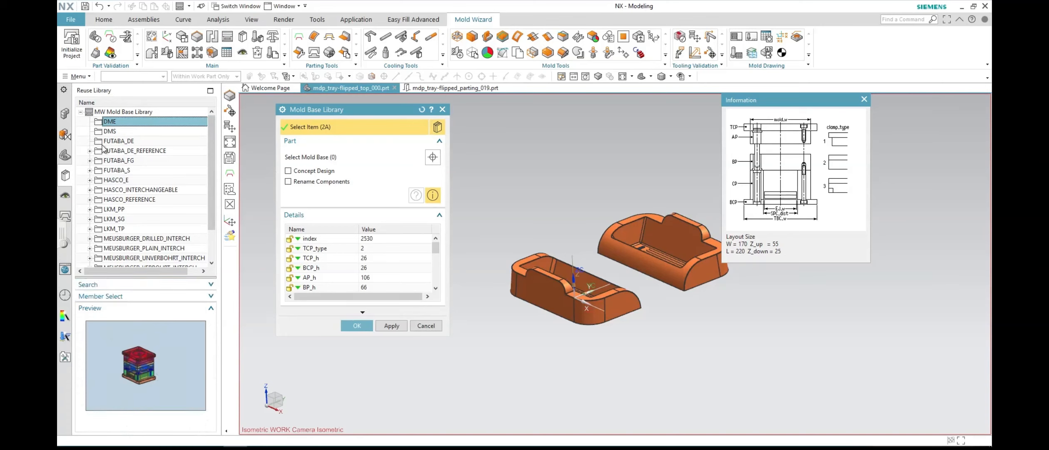
{"action": "left_click", "coordinate": [106, 132]}
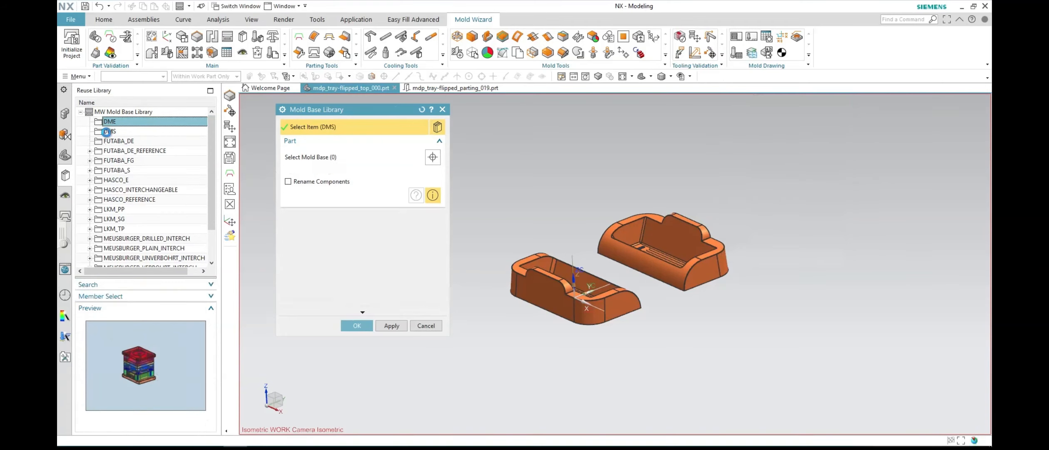
{"action": "left_click", "coordinate": [119, 296]}
{"action": "left_click", "coordinate": [95, 259]}
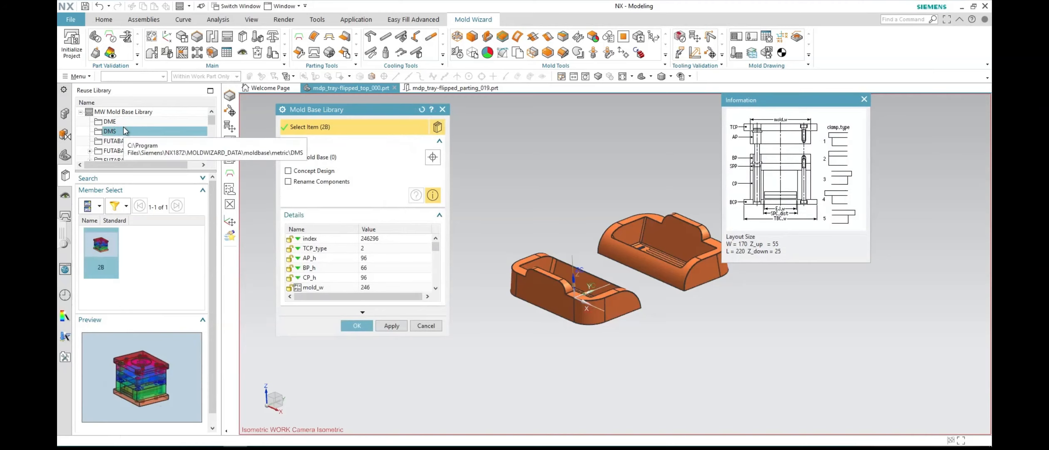
Step: Add the DME 2A mold base with index 2530 to the top assembly
{"action": "left_click", "coordinate": [107, 122]}
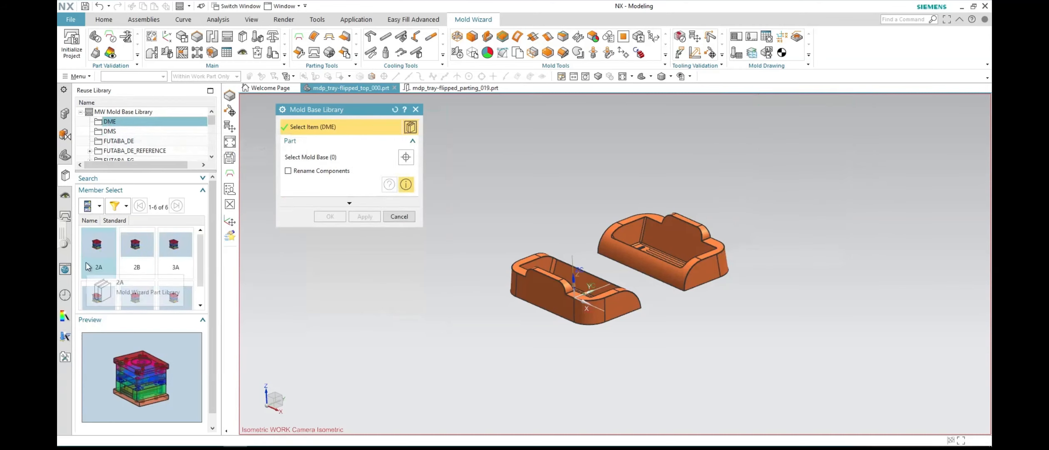
{"action": "left_click", "coordinate": [99, 267]}
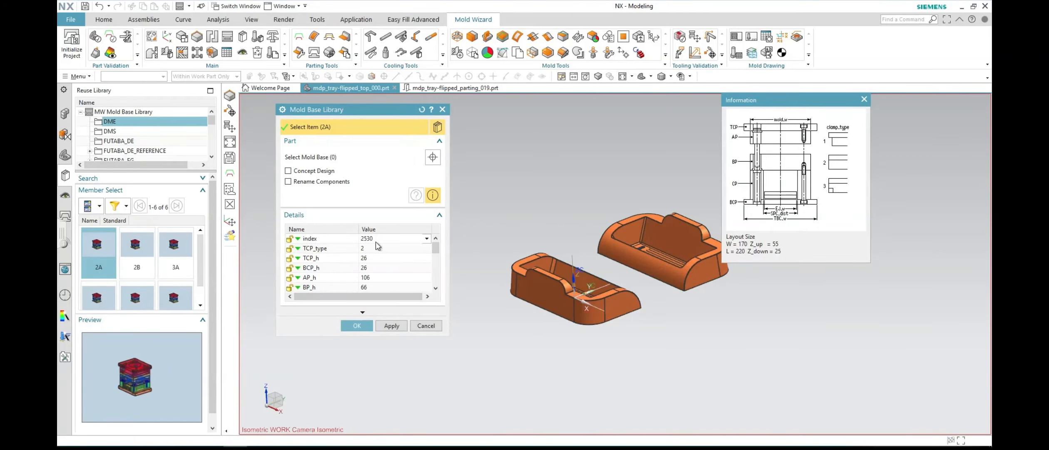
{"action": "mouse_move", "coordinate": [378, 251]}
{"action": "left_click", "coordinate": [366, 325]}
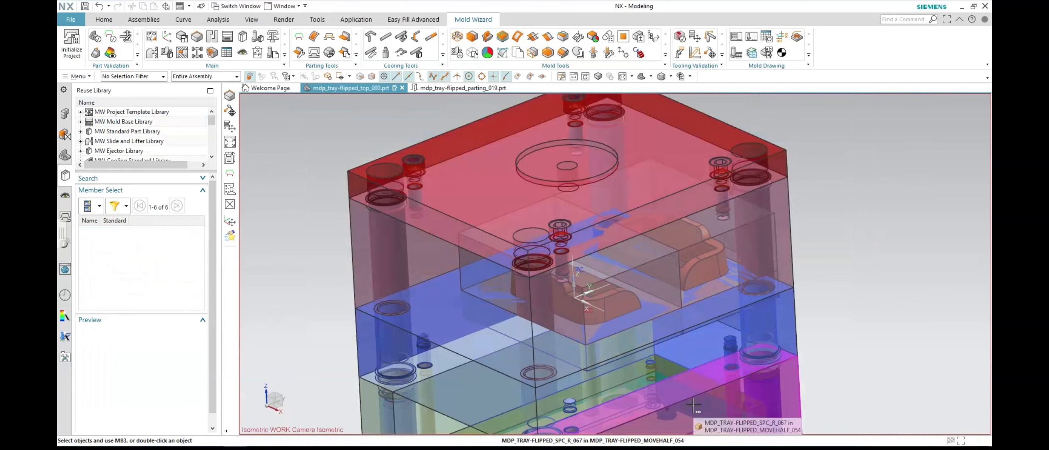
Step: Auto-center the two-cavity layout within the mold base using Cavity Layout
{"action": "scroll", "coordinate": [872, 229], "scroll_direction": "down", "scroll_amount": 5}
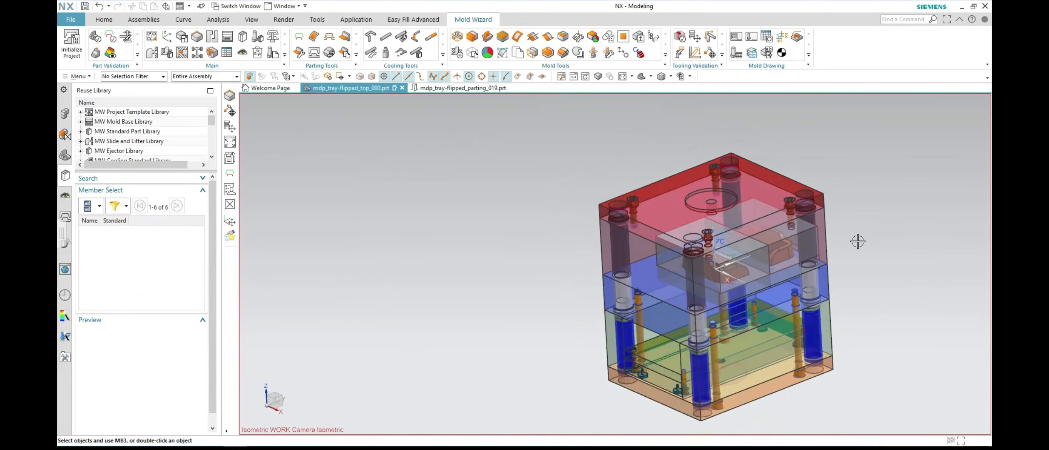
{"action": "middle_click_drag", "start_coordinate": [854, 235], "coordinate": [841, 244]}
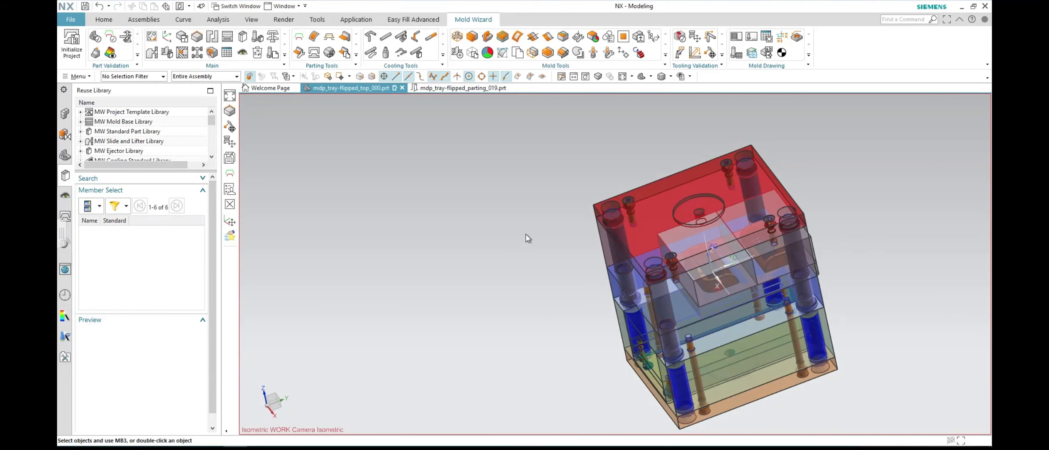
{"action": "scroll", "coordinate": [753, 277], "scroll_direction": "up", "scroll_amount": 3}
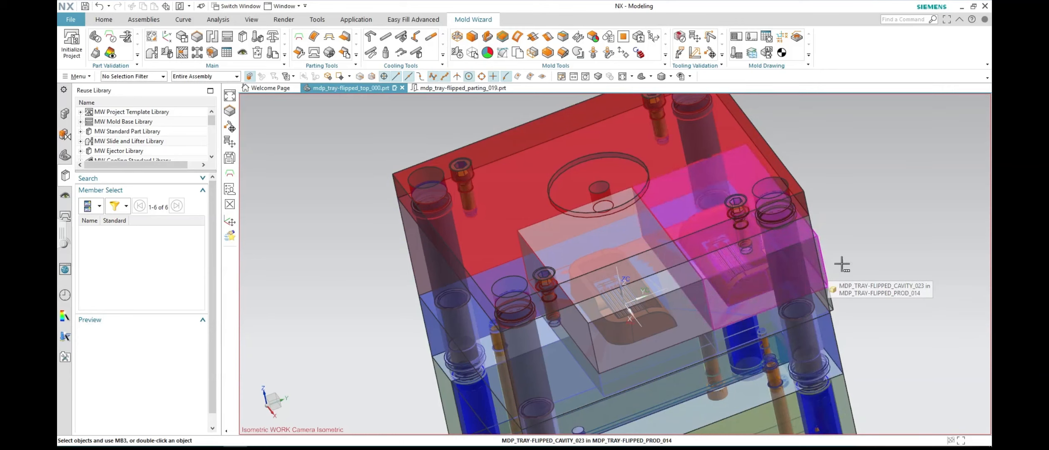
{"action": "left_click", "coordinate": [213, 38]}
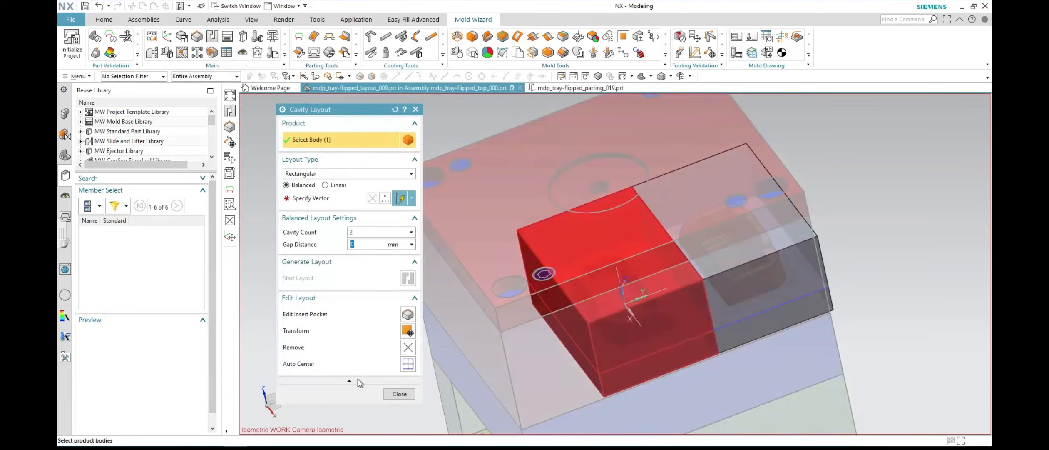
{"action": "left_click", "coordinate": [359, 382]}
{"action": "left_click", "coordinate": [351, 297]}
{"action": "left_click", "coordinate": [407, 364]}
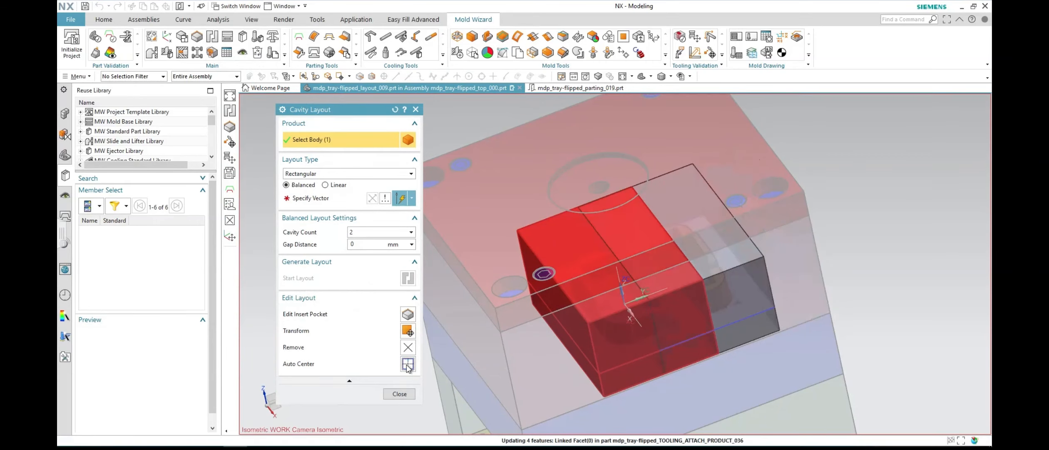
{"action": "left_click", "coordinate": [399, 394]}
Step: Add the DME injection locating ring with mounting holes DHR21, size 80 x 12, to the mold and dismiss the information report
{"action": "scroll", "coordinate": [823, 197], "scroll_direction": "down", "scroll_amount": 3}
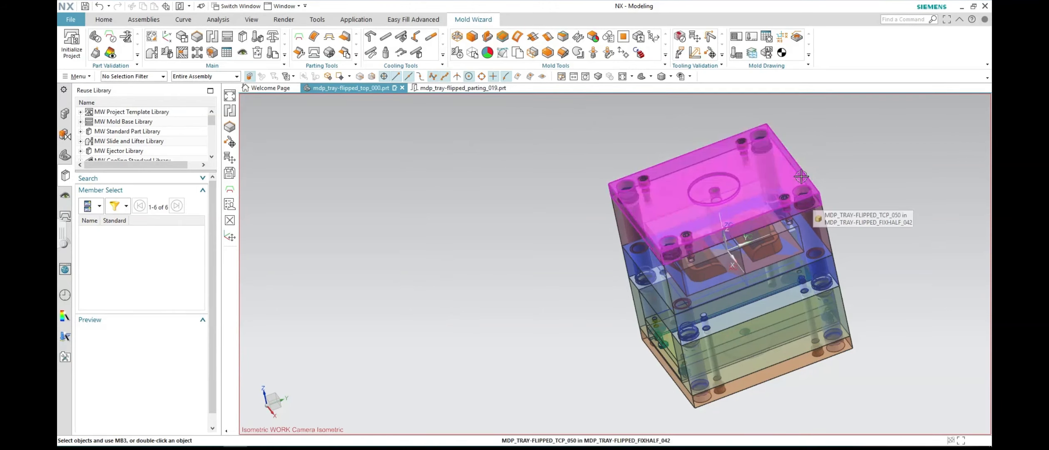
{"action": "left_click", "coordinate": [243, 40]}
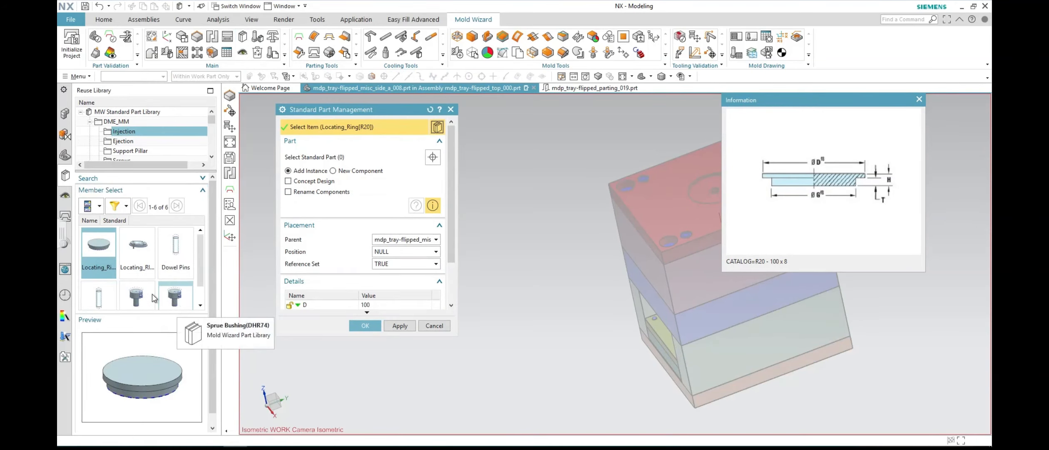
{"action": "left_click", "coordinate": [146, 263]}
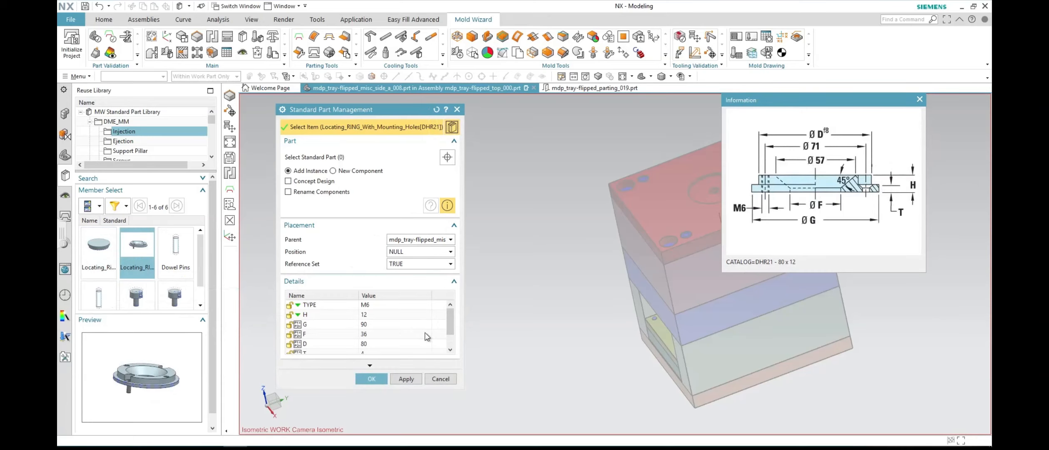
{"action": "left_click", "coordinate": [377, 378]}
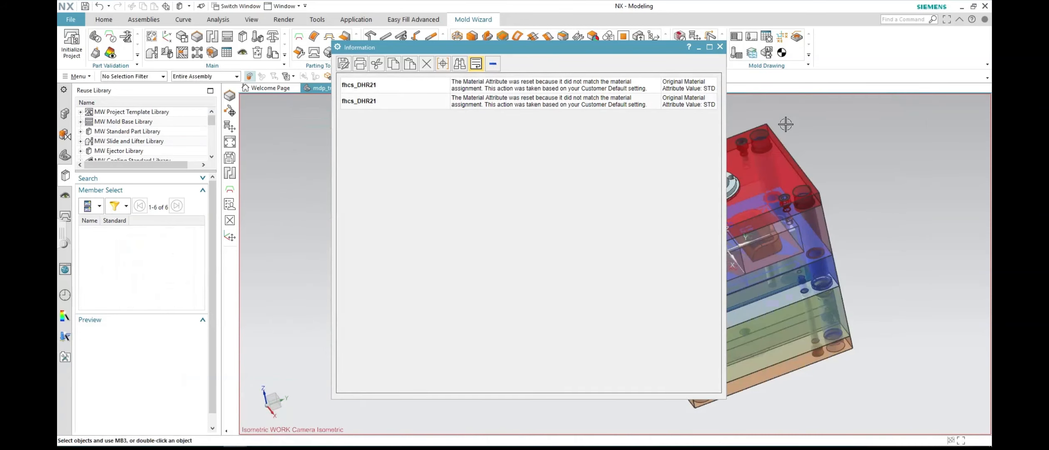
{"action": "left_click", "coordinate": [720, 47]}
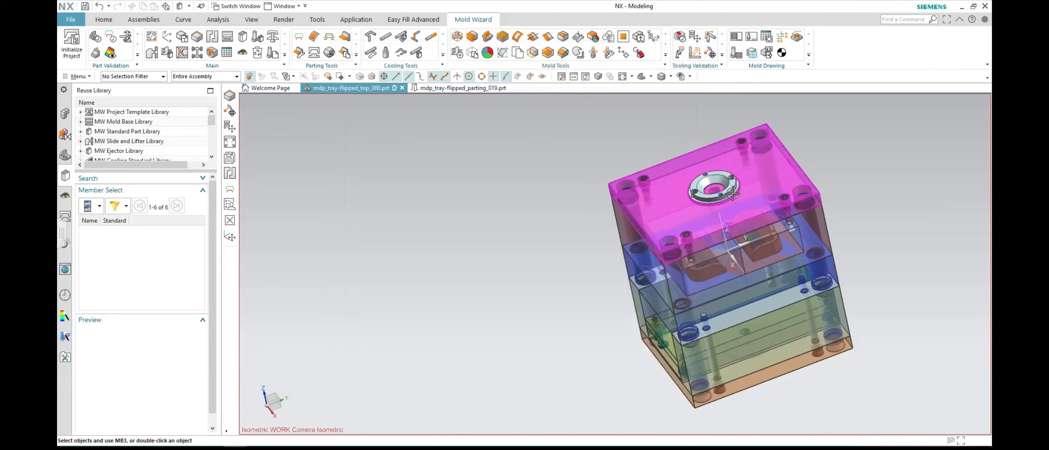
{"action": "scroll", "coordinate": [884, 168], "scroll_direction": "up", "scroll_amount": 3}
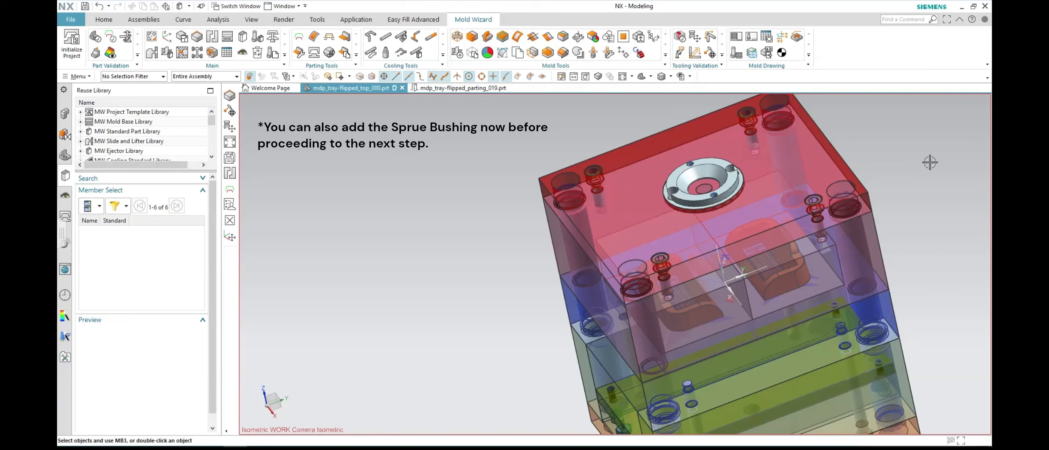
{"action": "left_click", "coordinate": [258, 38]}
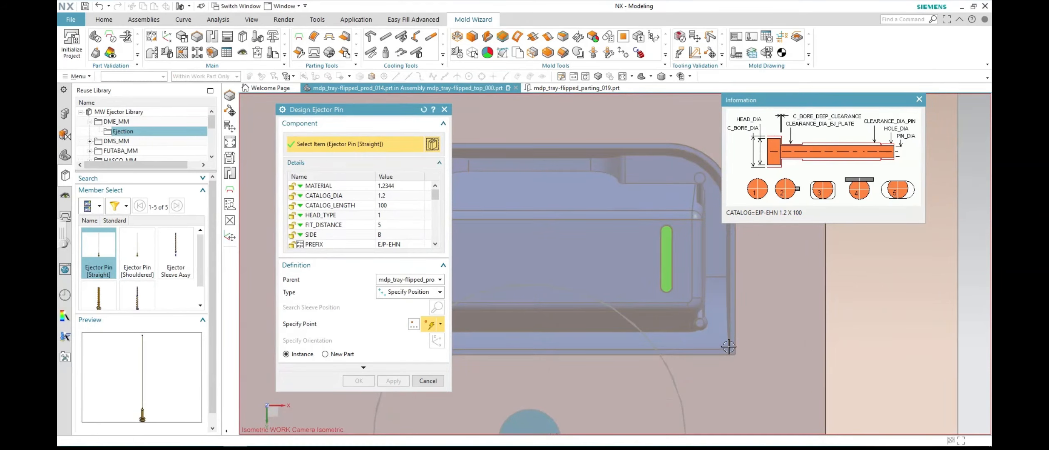
{"action": "scroll", "coordinate": [729, 345], "scroll_direction": "down", "scroll_amount": 5}
{"action": "left_click", "coordinate": [423, 380]}
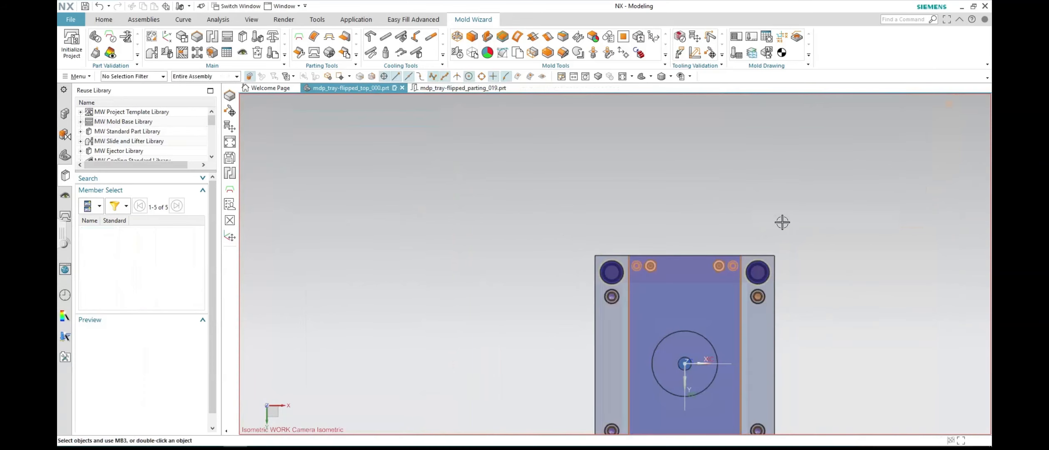
Step: Select the mold base plates and components on the ejector side of the parting line and hide them
{"action": "middle_click_drag", "start_coordinate": [782, 222], "coordinate": [763, 203]}
{"action": "scroll", "coordinate": [764, 203], "scroll_direction": "up", "scroll_amount": 2}
{"action": "scroll", "coordinate": [647, 250], "scroll_direction": "down", "scroll_amount": 5}
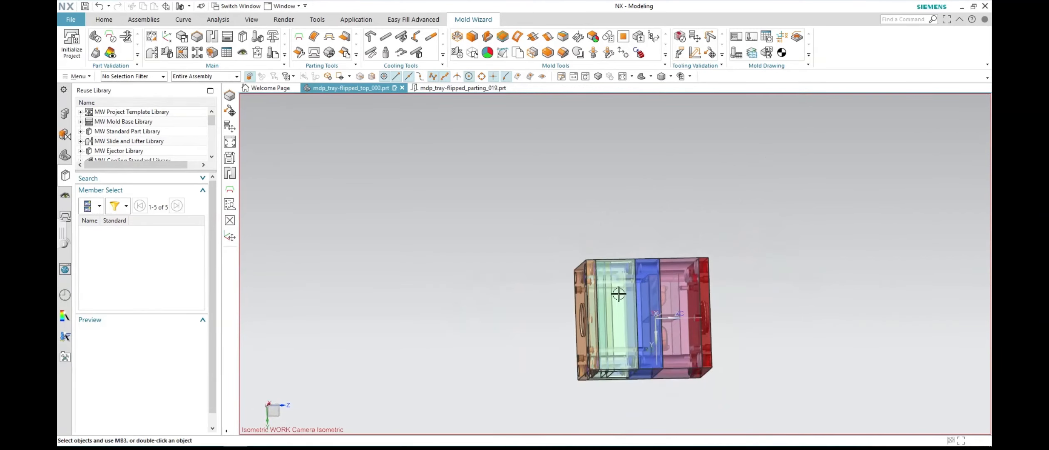
{"action": "scroll", "coordinate": [593, 323], "scroll_direction": "up", "scroll_amount": 1}
{"action": "left_click_drag", "start_coordinate": [526, 415], "coordinate": [685, 215]}
{"action": "right_click", "coordinate": [664, 280]}
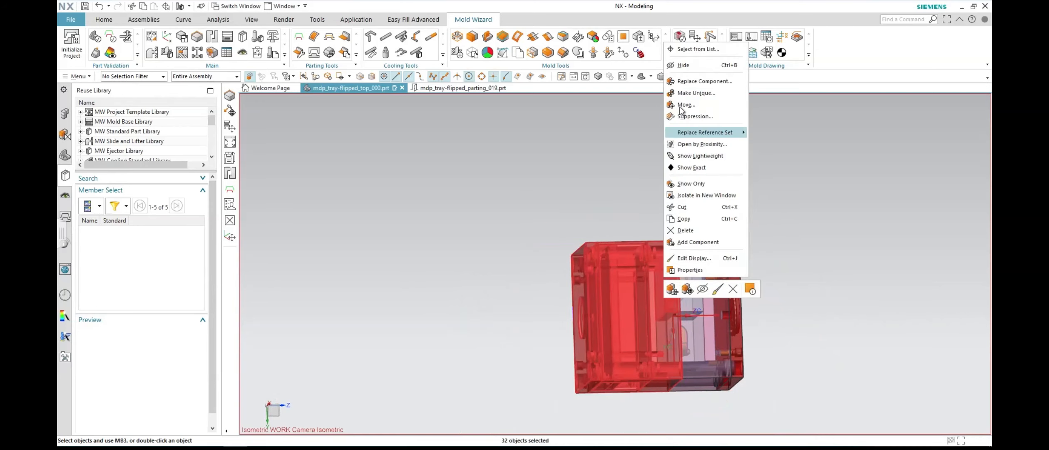
{"action": "middle_click_drag", "start_coordinate": [686, 73], "coordinate": [735, 170]}
Step: Hide the cavity plate of the fixed half so the tray cavity inserts are exposed
{"action": "right_click", "coordinate": [718, 285]}
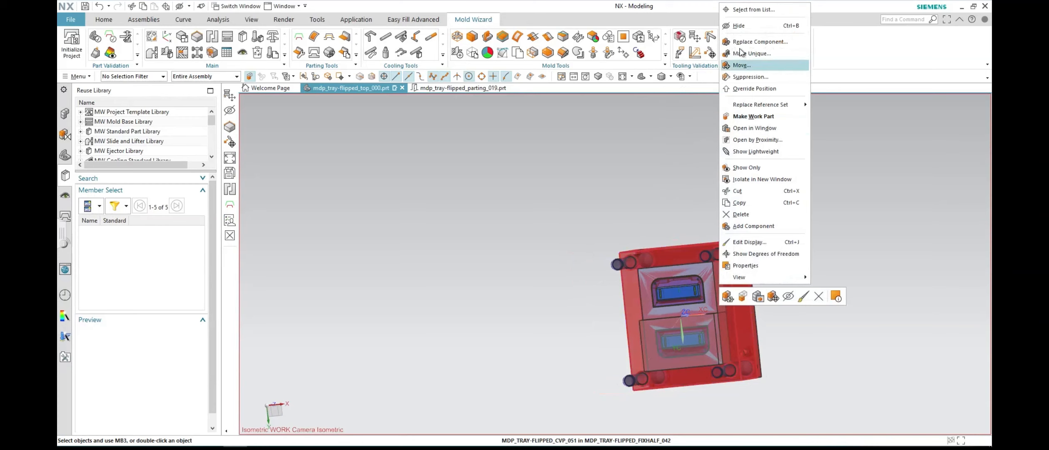
{"action": "left_click", "coordinate": [739, 26]}
{"action": "scroll", "coordinate": [696, 312], "scroll_direction": "up", "scroll_amount": 5}
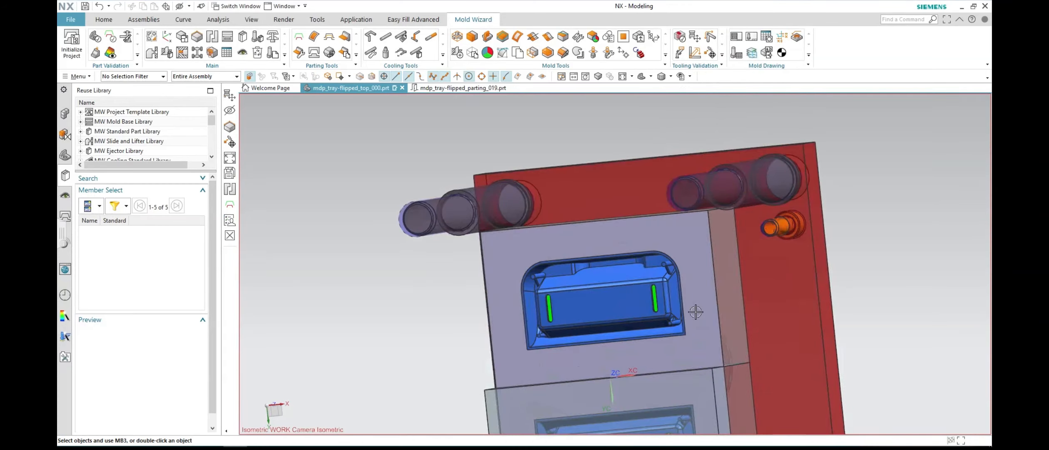
{"action": "scroll", "coordinate": [787, 266], "scroll_direction": "down", "scroll_amount": 4}
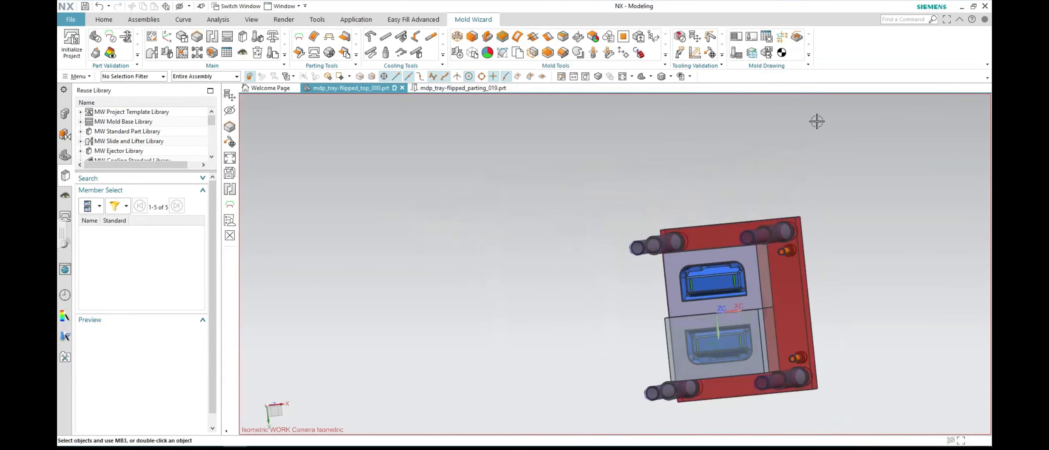
Step: Place a DME_MM straight ejector pin, diameter 1.2, length 100, at the tray rim's square corner at about X -58.1, Y 26.0 mm
{"action": "left_click", "coordinate": [257, 38]}
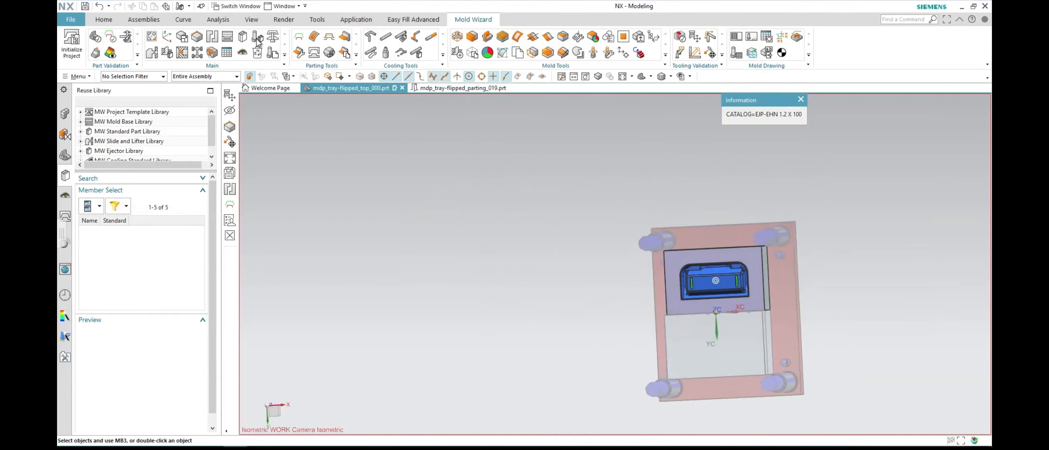
{"action": "scroll", "coordinate": [703, 318], "scroll_direction": "up", "scroll_amount": 5}
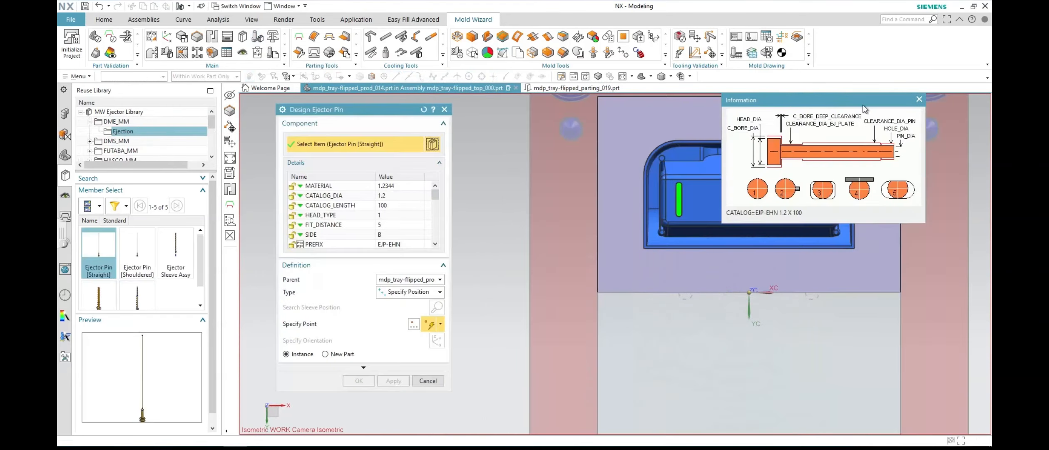
{"action": "left_click_drag", "start_coordinate": [863, 104], "coordinate": [896, 41]}
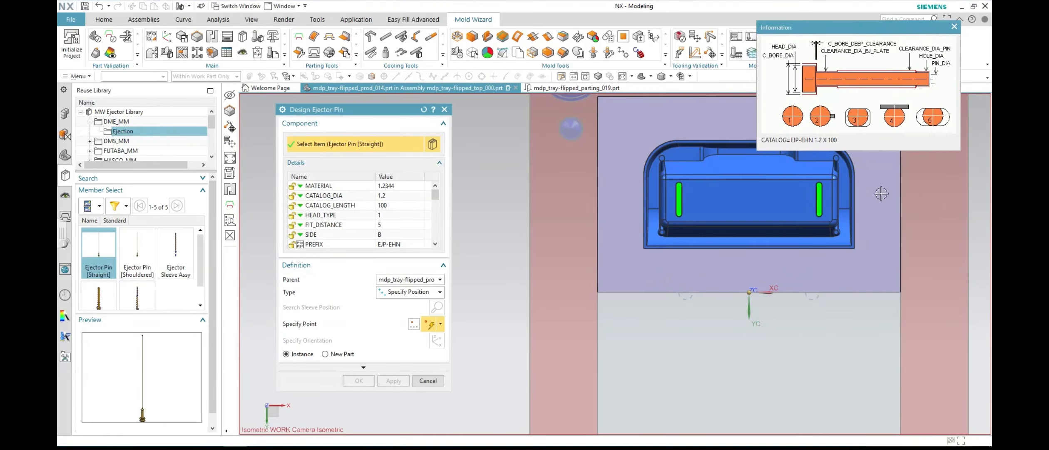
{"action": "left_click", "coordinate": [364, 368]}
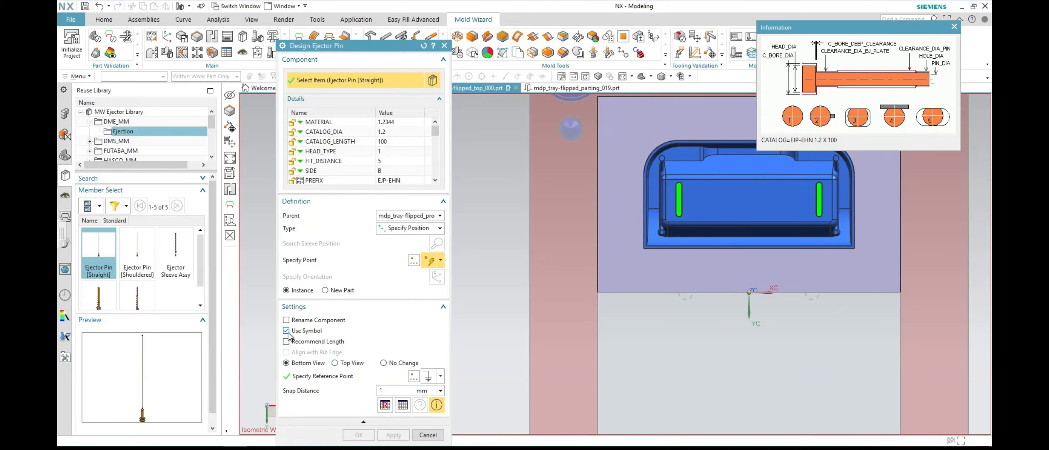
{"action": "left_click", "coordinate": [413, 259]}
{"action": "scroll", "coordinate": [614, 276], "scroll_direction": "up", "scroll_amount": 3}
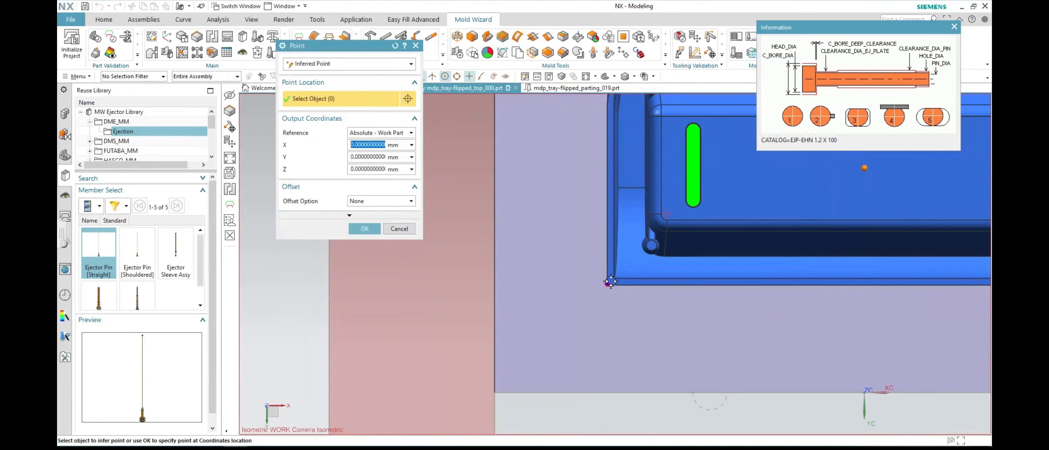
{"action": "scroll", "coordinate": [613, 281], "scroll_direction": "up", "scroll_amount": 2}
{"action": "left_click", "coordinate": [612, 282]}
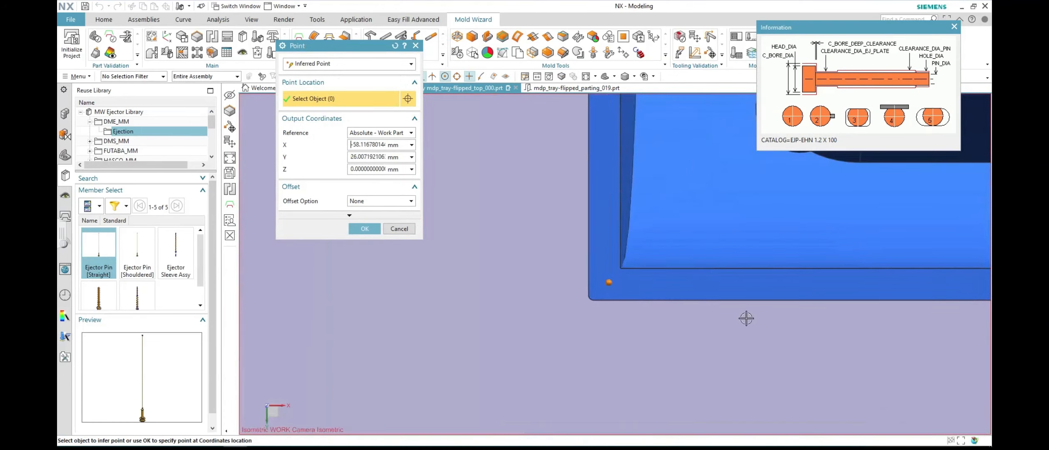
{"action": "left_click", "coordinate": [365, 230]}
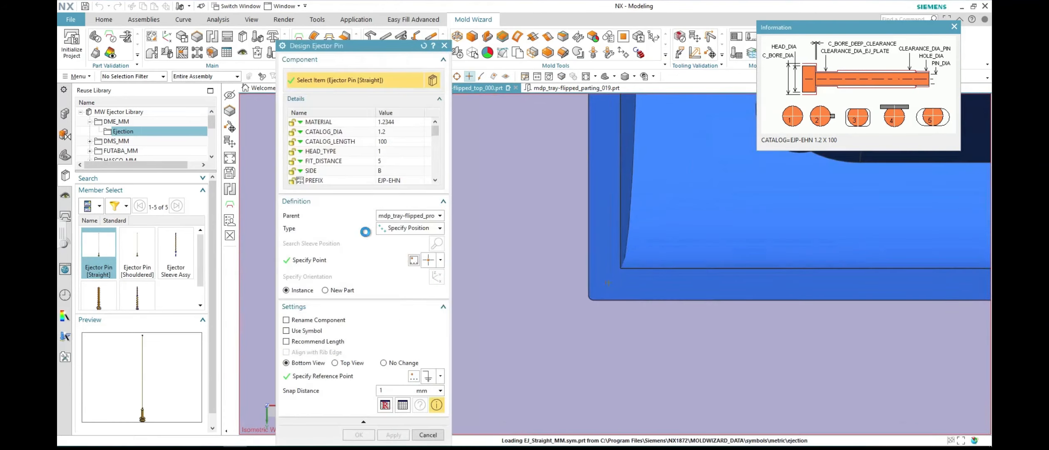
Step: Place a second ejector pin at the opposite square corner of the tray rim, at about X 58.1, Y 25.9 mm
{"action": "left_click", "coordinate": [413, 260]}
{"action": "scroll", "coordinate": [807, 268], "scroll_direction": "down", "scroll_amount": 5}
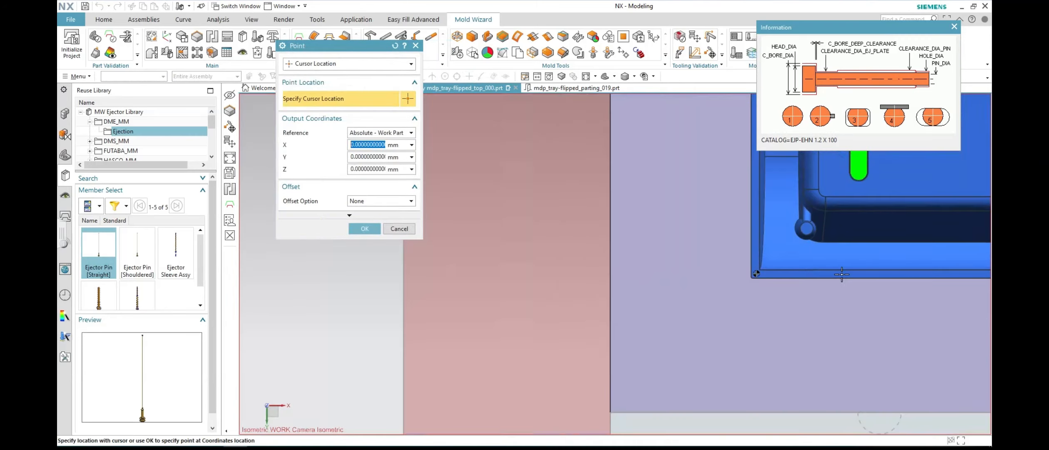
{"action": "scroll", "coordinate": [854, 234], "scroll_direction": "down", "scroll_amount": 4}
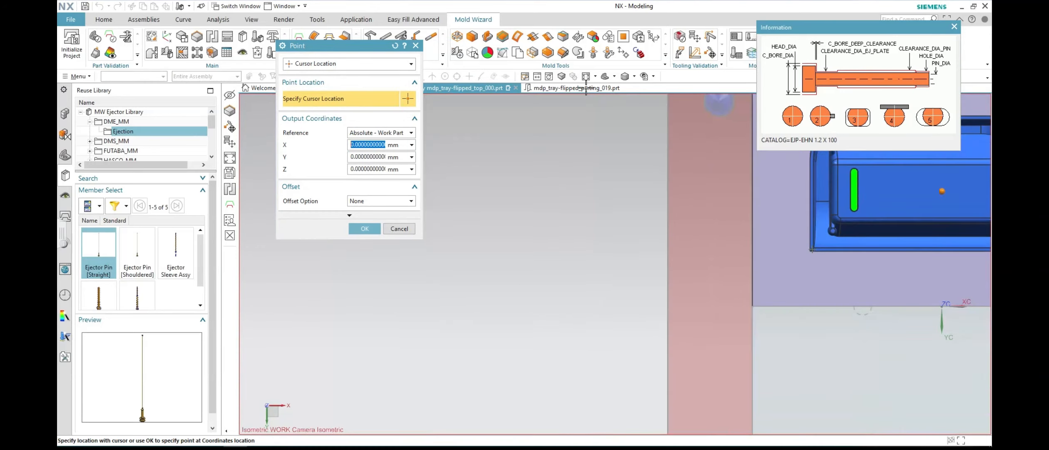
{"action": "key", "text": "ctrl+f"}
{"action": "scroll", "coordinate": [622, 213], "scroll_direction": "up", "scroll_amount": 6}
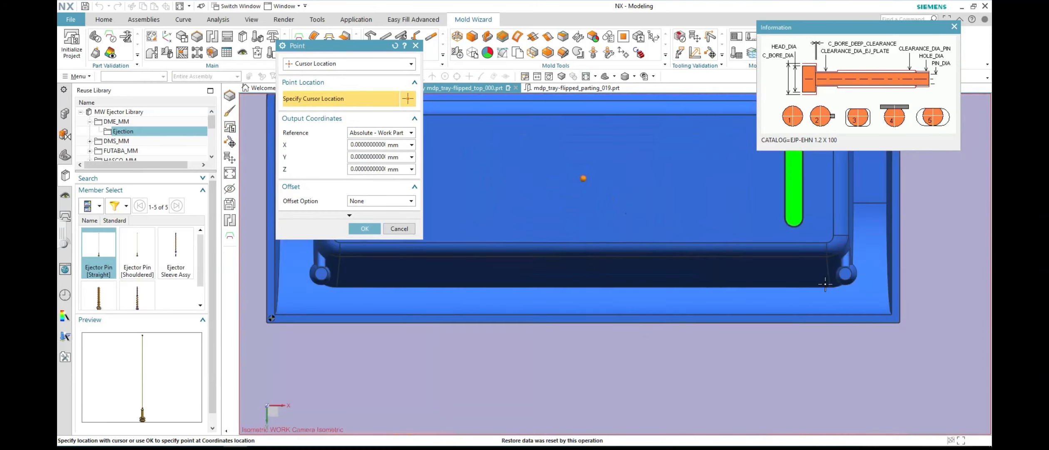
{"action": "left_click", "coordinate": [895, 318]}
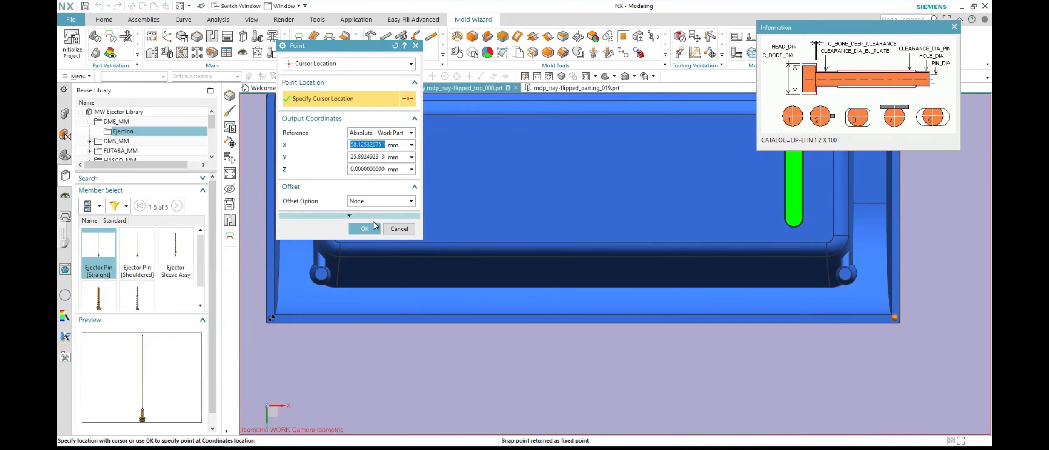
{"action": "left_click", "coordinate": [365, 229]}
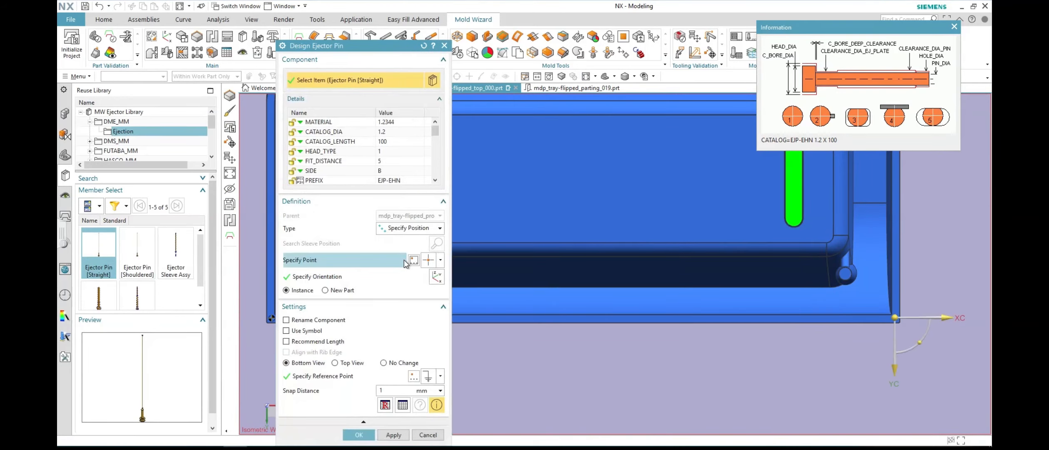
Step: Place an ejector pin on each rounded rim corner, the positive-X one at about X 51.6, Y -29.0 mm
{"action": "left_click", "coordinate": [420, 261]}
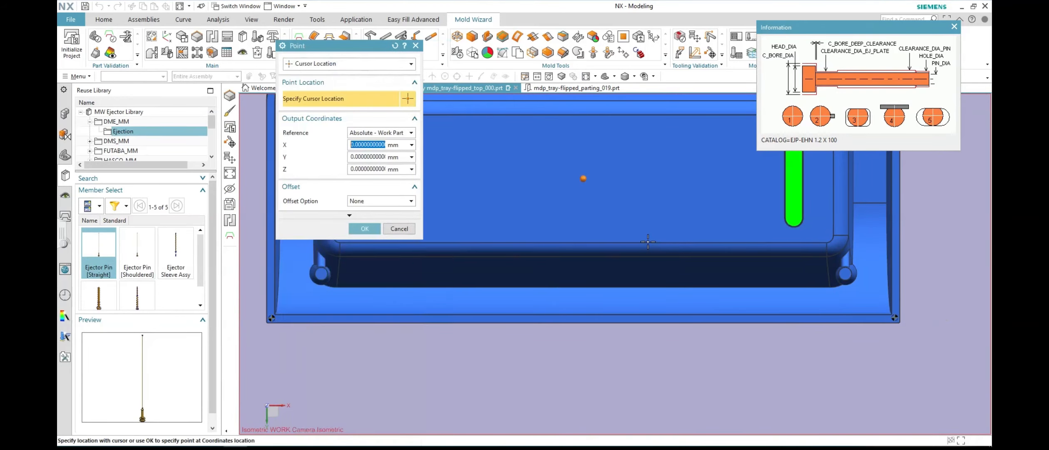
{"action": "scroll", "coordinate": [648, 241], "scroll_direction": "down", "scroll_amount": 5}
{"action": "scroll", "coordinate": [625, 171], "scroll_direction": "up", "scroll_amount": 4}
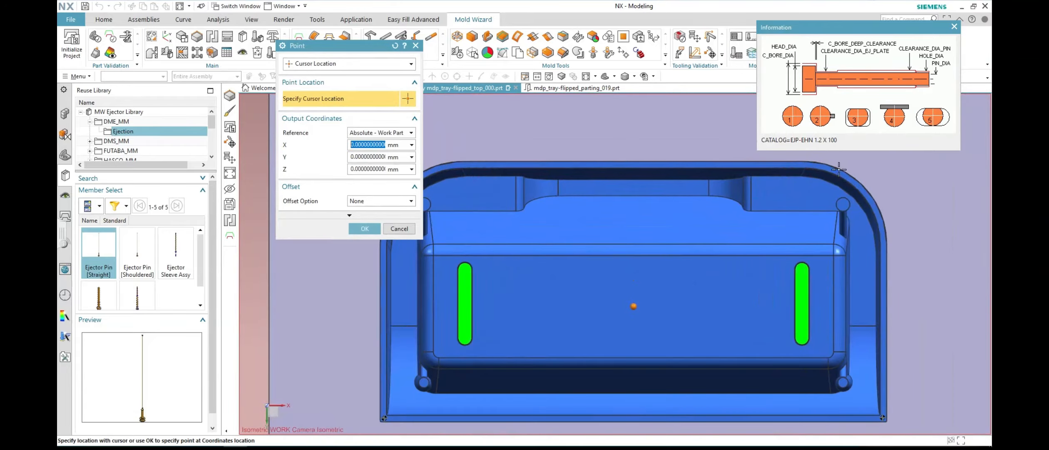
{"action": "left_click", "coordinate": [855, 182]}
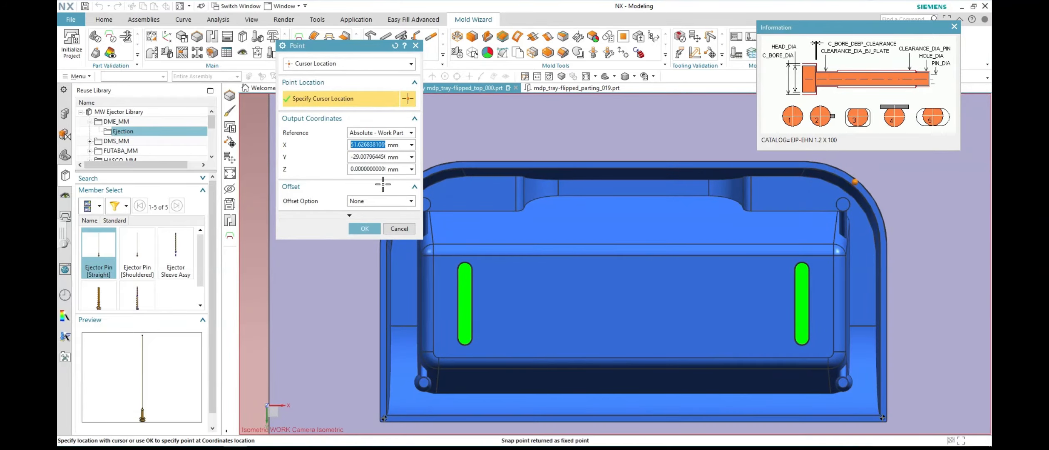
{"action": "left_click", "coordinate": [365, 229]}
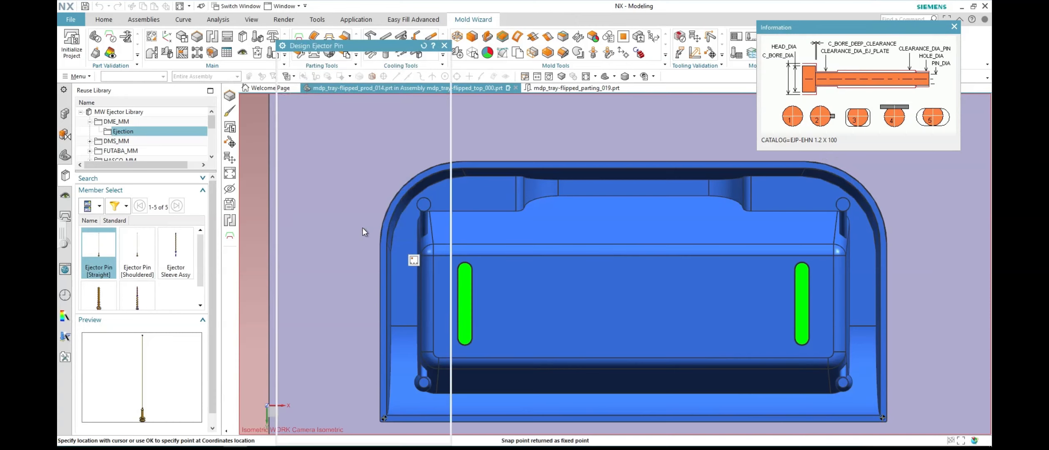
{"action": "middle_click", "coordinate": [408, 220]}
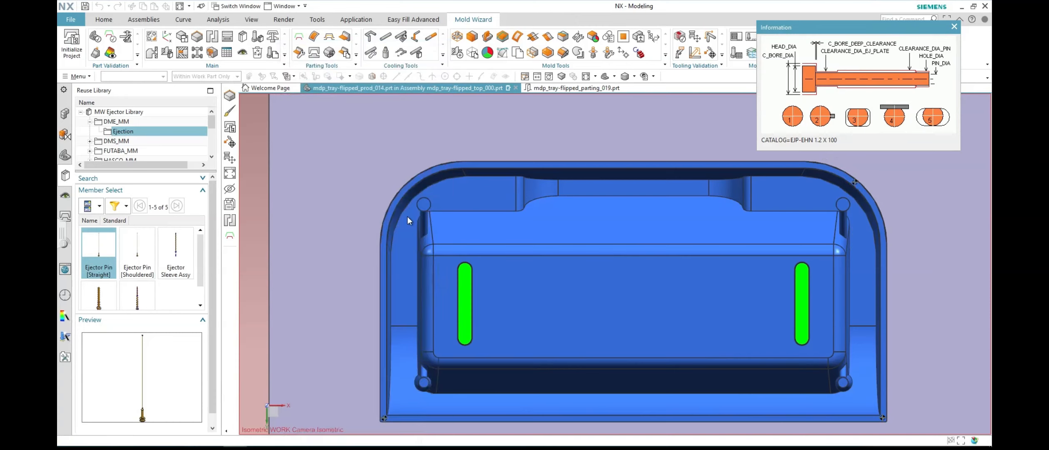
{"action": "left_click", "coordinate": [406, 190]}
{"action": "left_click", "coordinate": [296, 282]}
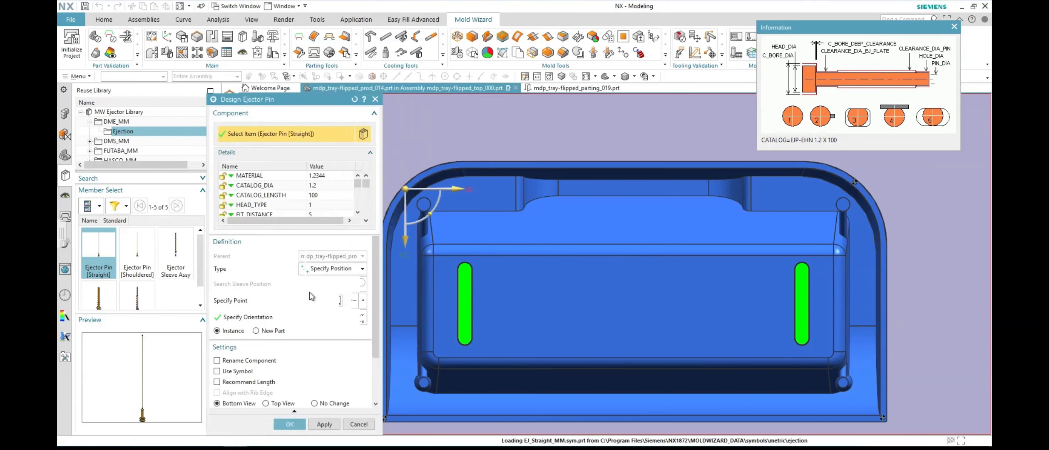
Step: Place an ejector pin near the middle of the rim edge between the rounded corners, at about Y -33.1 mm
{"action": "left_click", "coordinate": [341, 300]}
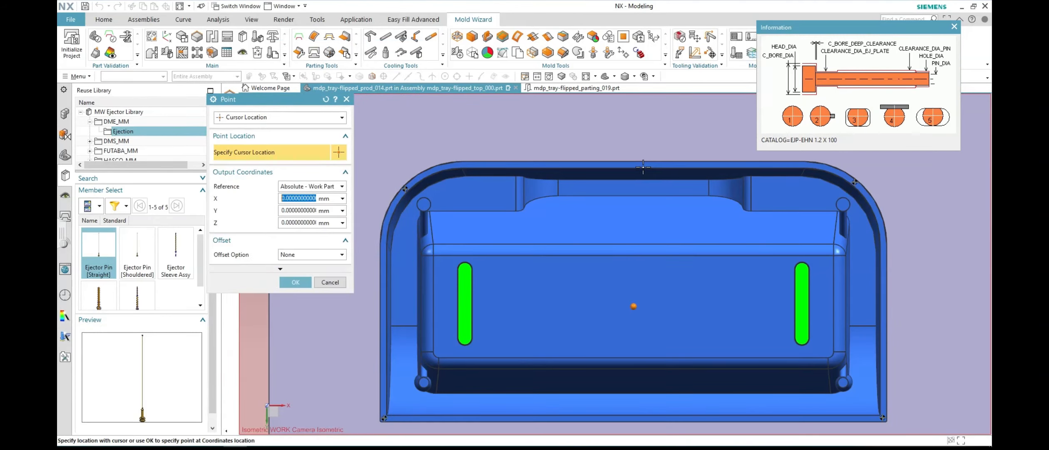
{"action": "left_click", "coordinate": [640, 165]}
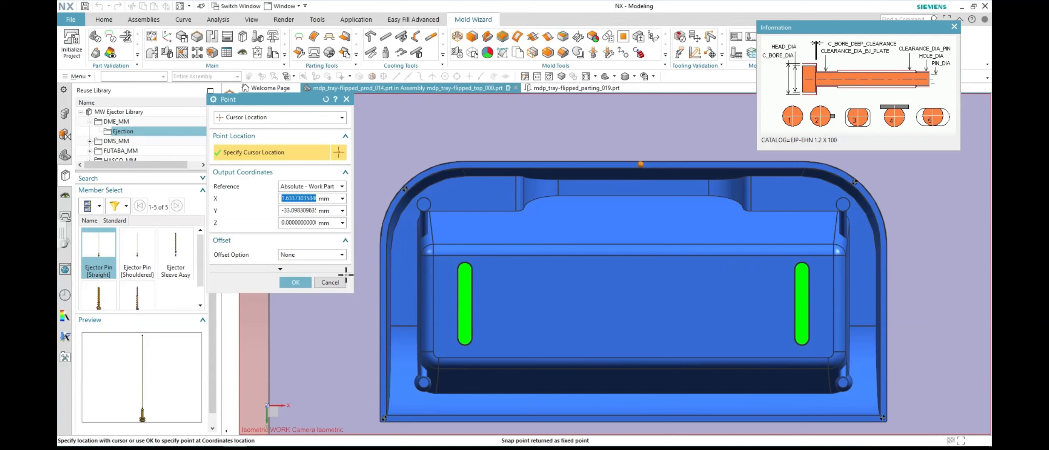
{"action": "left_click", "coordinate": [295, 282]}
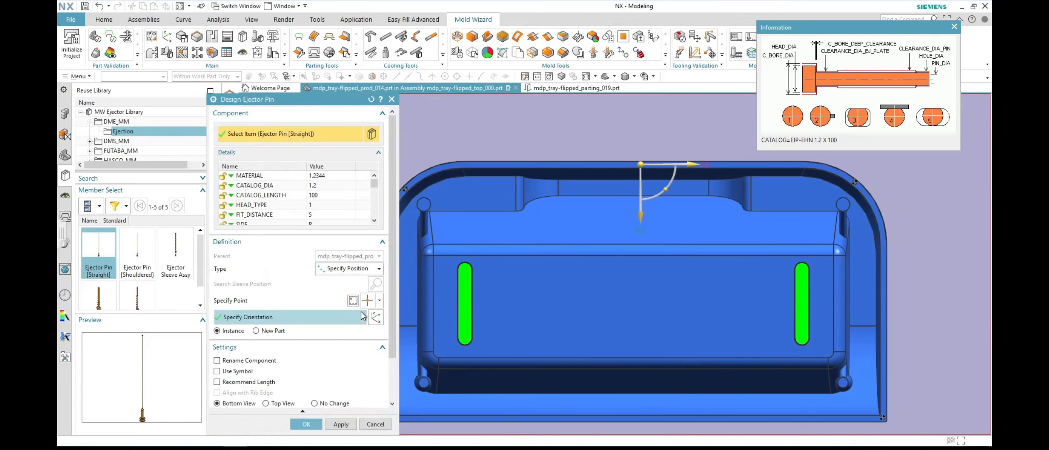
Step: Place ejector pins just outside the two green slots, at about X -44.2, Y 0.1 mm and X 44.0, Y -0.4 mm
{"action": "left_click", "coordinate": [353, 300]}
{"action": "left_click", "coordinate": [445, 308]}
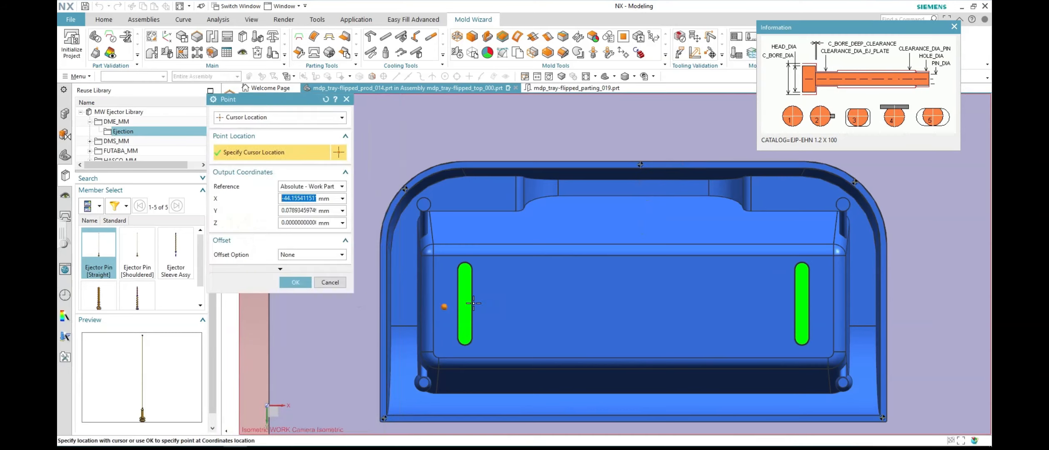
{"action": "left_click", "coordinate": [296, 282]}
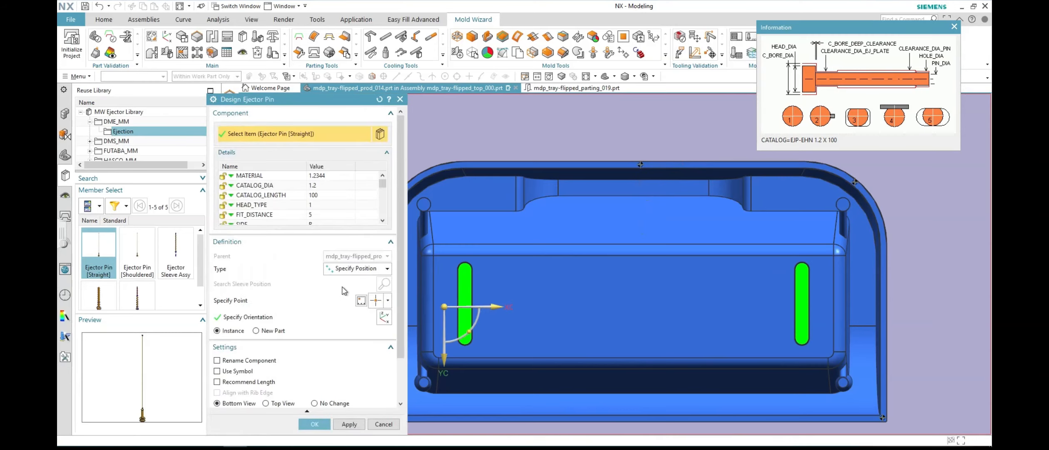
{"action": "left_click", "coordinate": [361, 300]}
{"action": "left_click", "coordinate": [824, 306]}
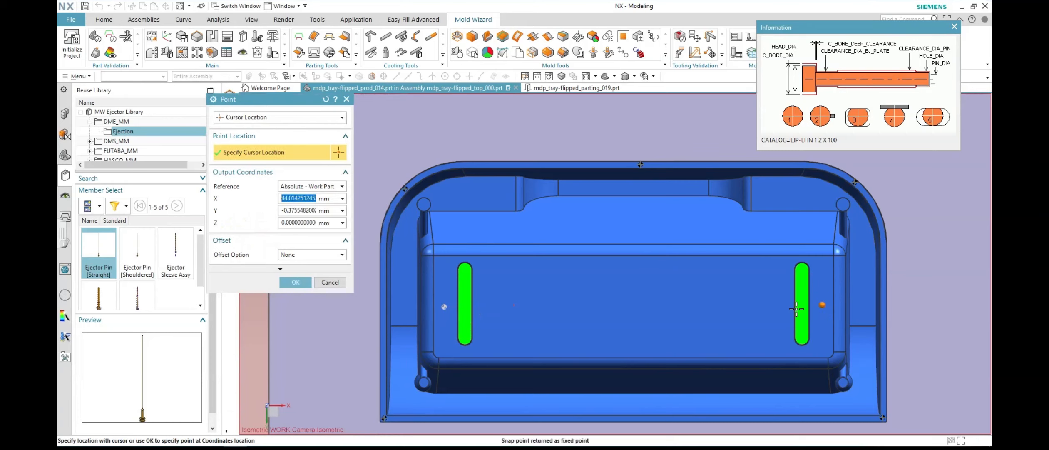
{"action": "left_click", "coordinate": [281, 282]}
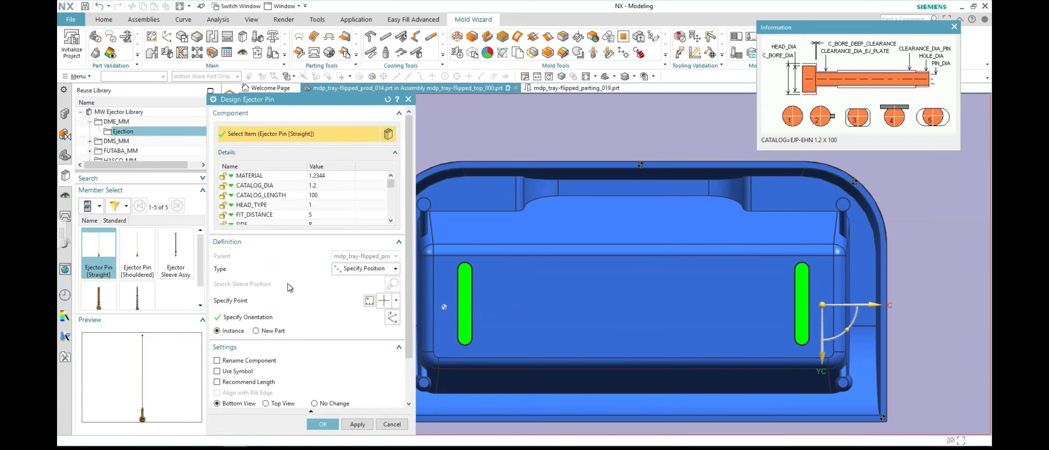
Step: Place an ejector pin on the tray floor midway between the two slots, slightly toward the rounded-corner side
{"action": "left_click", "coordinate": [370, 301]}
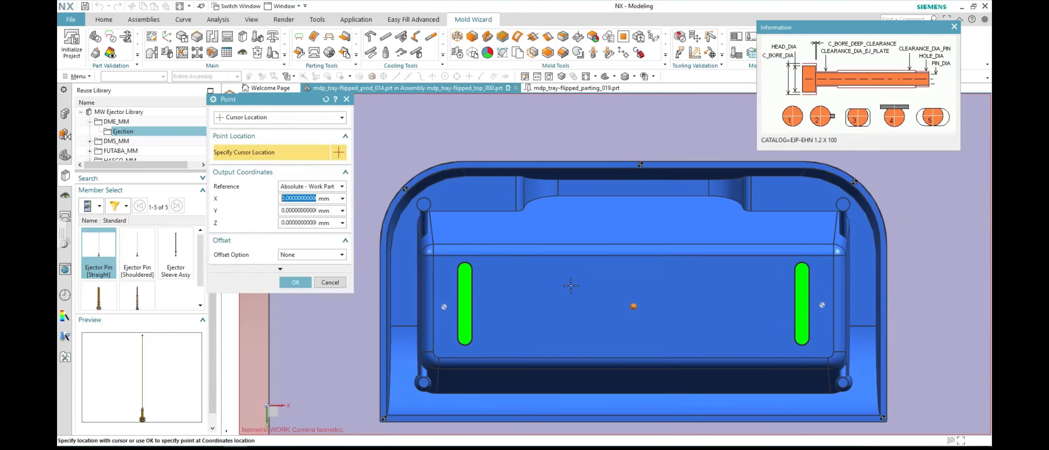
{"action": "left_click", "coordinate": [636, 266]}
{"action": "left_click", "coordinate": [296, 282]}
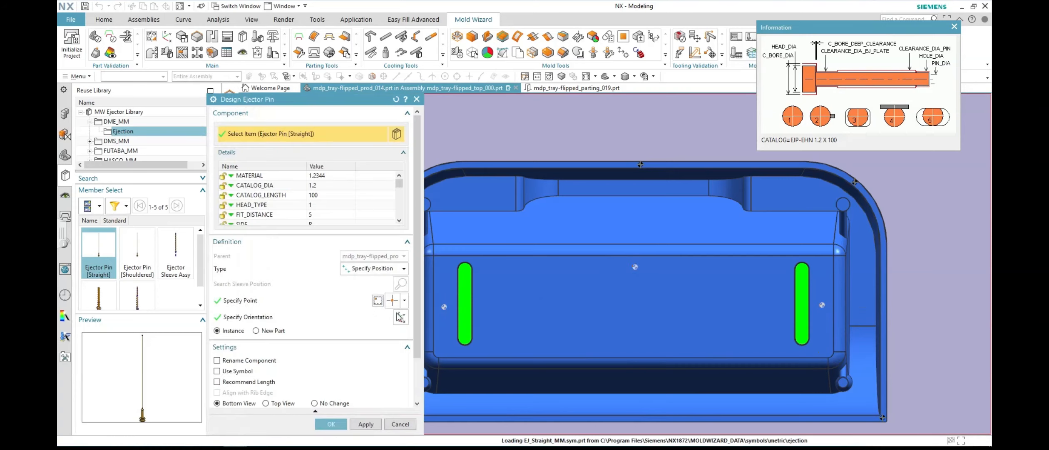
Step: Place the last ejector pin on the tray floor midway between the two slots, toward the straight-edge side, and finish the ejector pin placement
{"action": "left_click", "coordinate": [377, 300]}
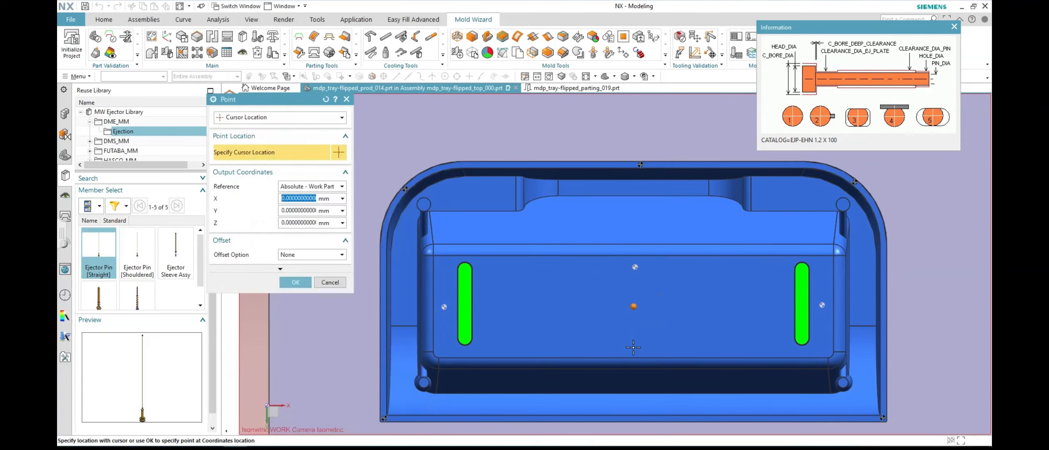
{"action": "left_click", "coordinate": [633, 347]}
{"action": "left_click", "coordinate": [296, 282]}
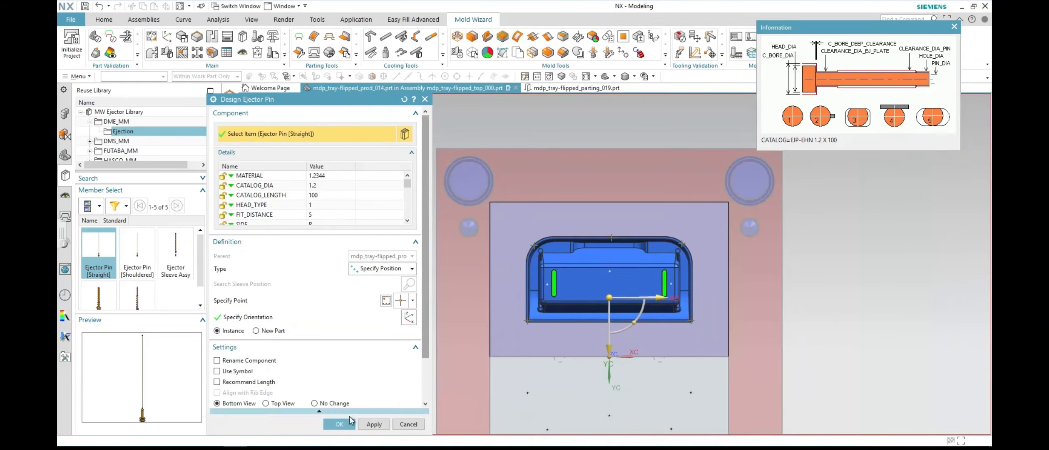
{"action": "left_click", "coordinate": [342, 424]}
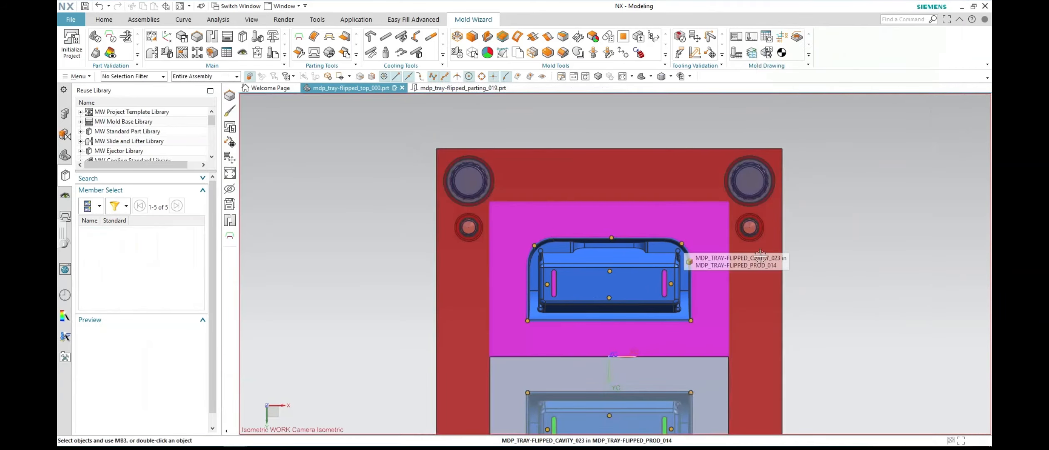
Step: Try to edit the straight ejector pin component so that its catalog length becomes 160 mm
{"action": "middle_click_drag", "start_coordinate": [825, 287], "coordinate": [773, 109]}
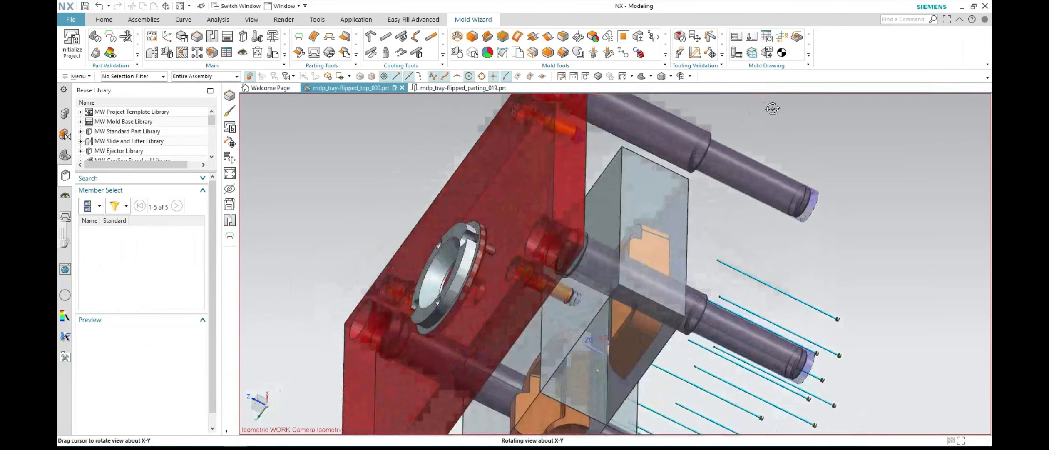
{"action": "left_click", "coordinate": [642, 77]}
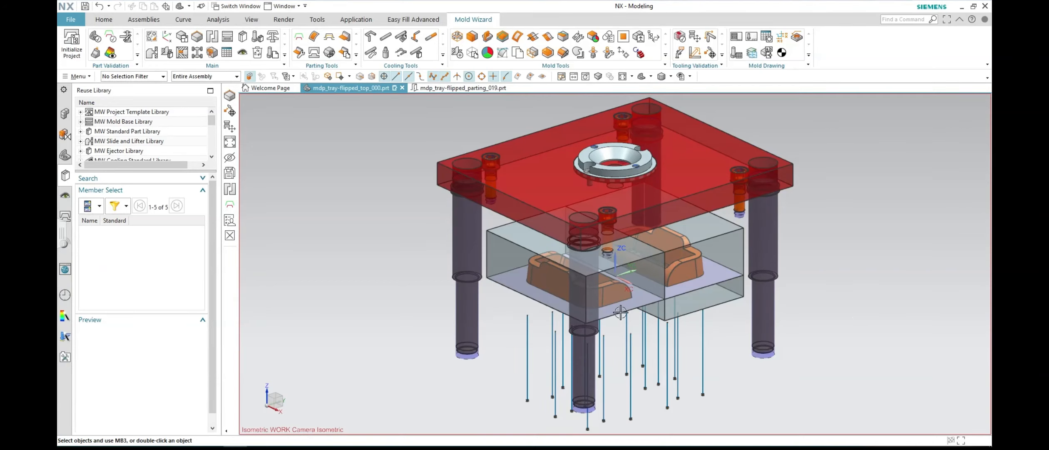
{"action": "scroll", "coordinate": [614, 344], "scroll_direction": "down", "scroll_amount": 3}
{"action": "scroll", "coordinate": [616, 362], "scroll_direction": "up", "scroll_amount": 5}
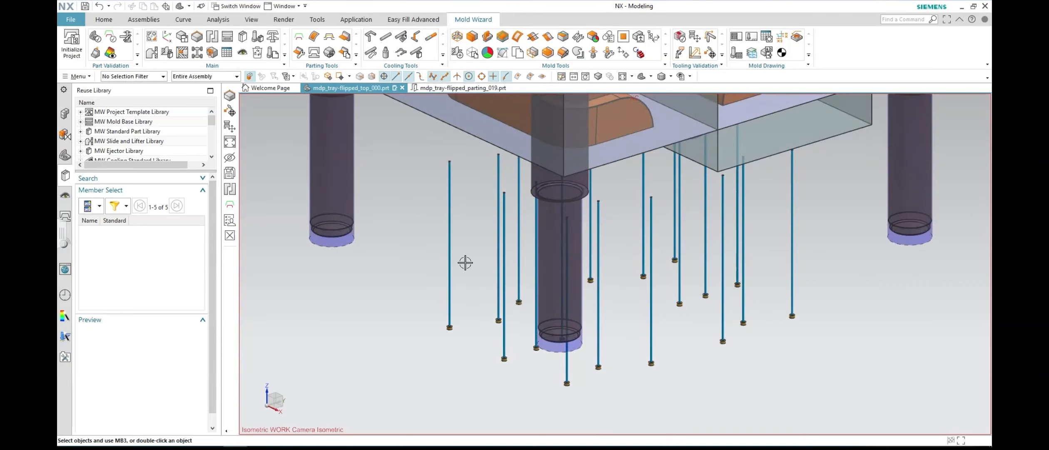
{"action": "right_click", "coordinate": [451, 266]}
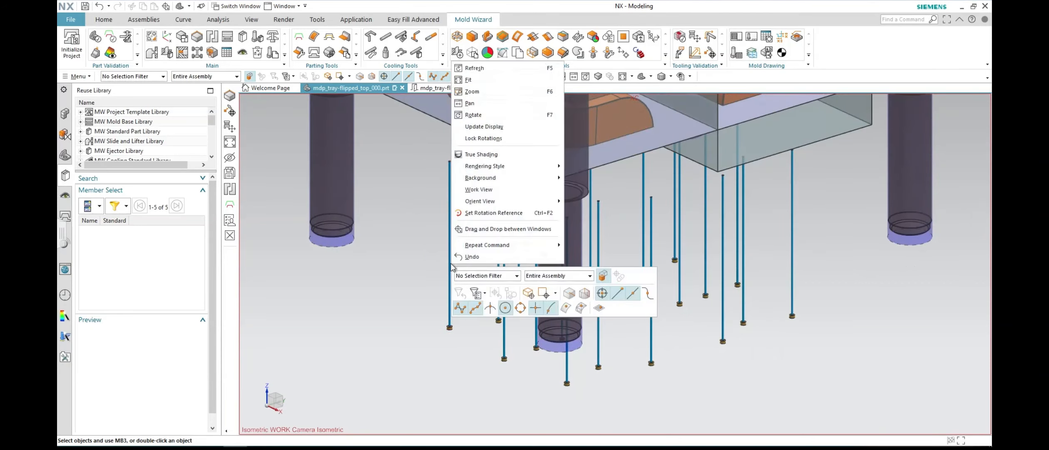
{"action": "left_click", "coordinate": [450, 267]}
{"action": "left_click", "coordinate": [450, 265]}
{"action": "right_click", "coordinate": [450, 265]}
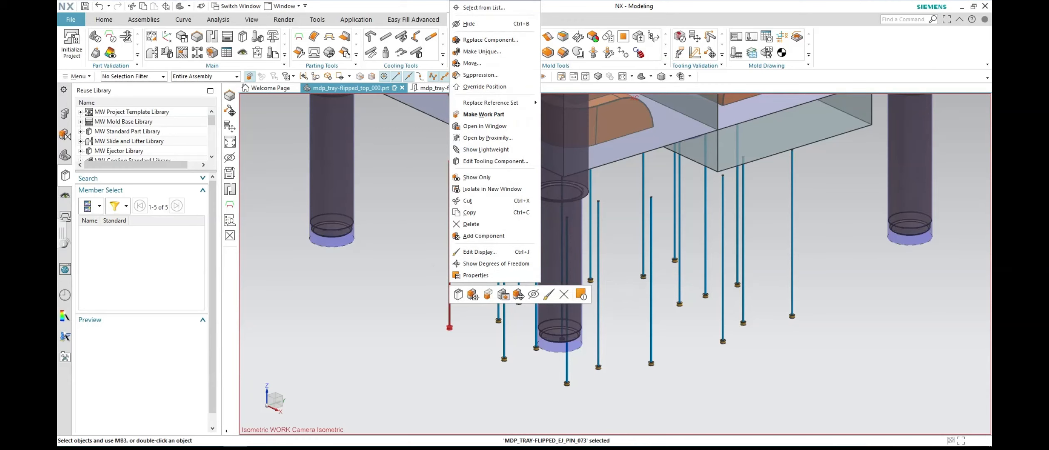
{"action": "left_click", "coordinate": [502, 161]}
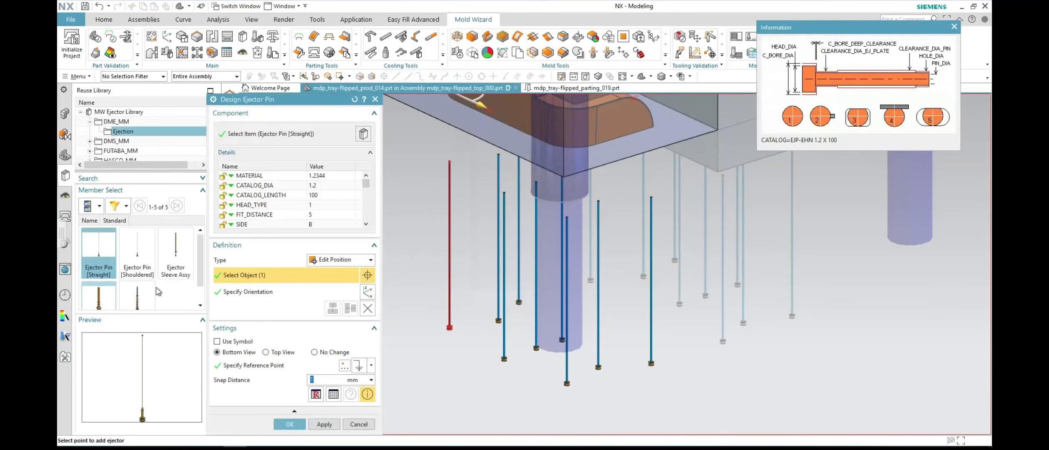
{"action": "left_click", "coordinate": [321, 196]}
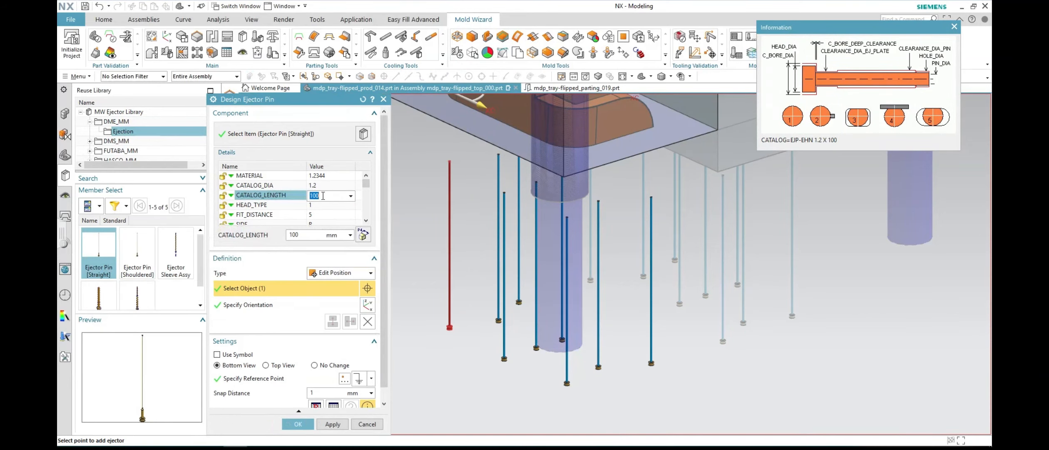
{"action": "type", "text": "16"}
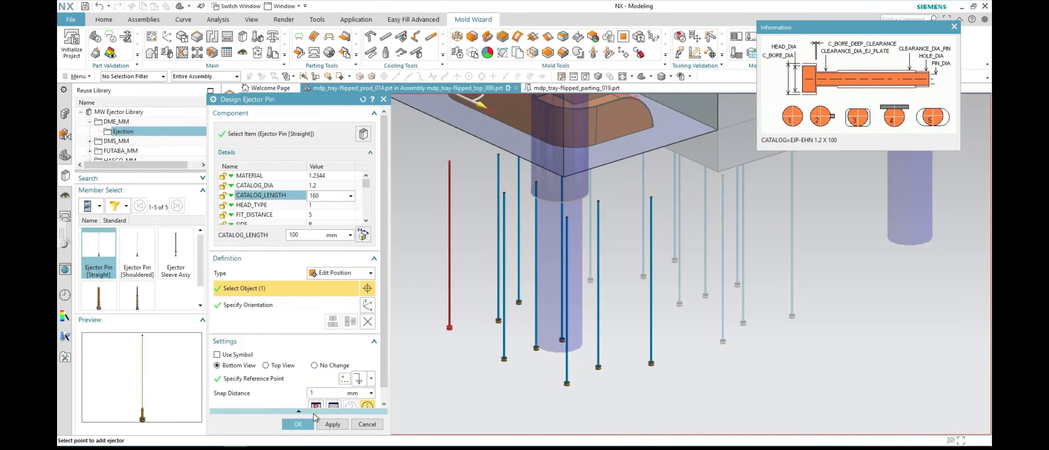
{"action": "left_click", "coordinate": [298, 424]}
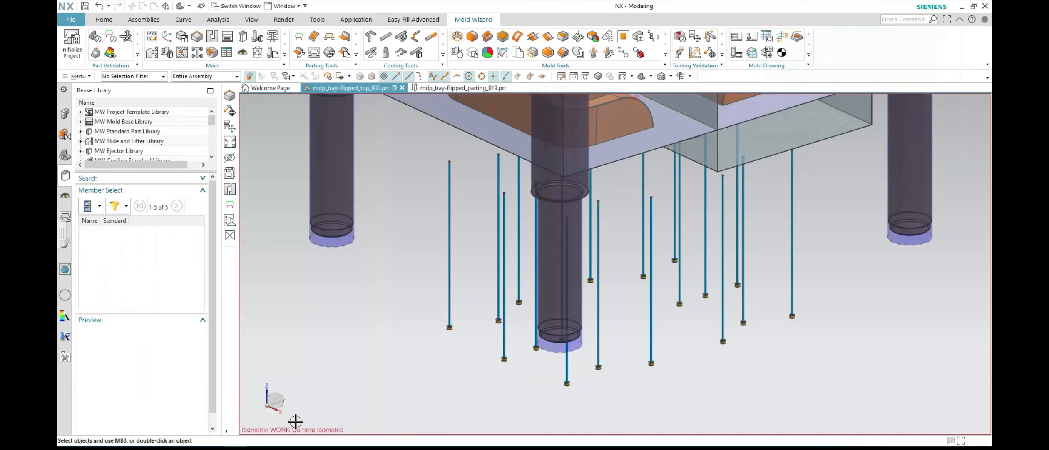
Step: Set the catalog length of the straight ejector pins to 160 mm through Edit Tooling Component
{"action": "left_click", "coordinate": [449, 206]}
{"action": "right_click", "coordinate": [449, 206]}
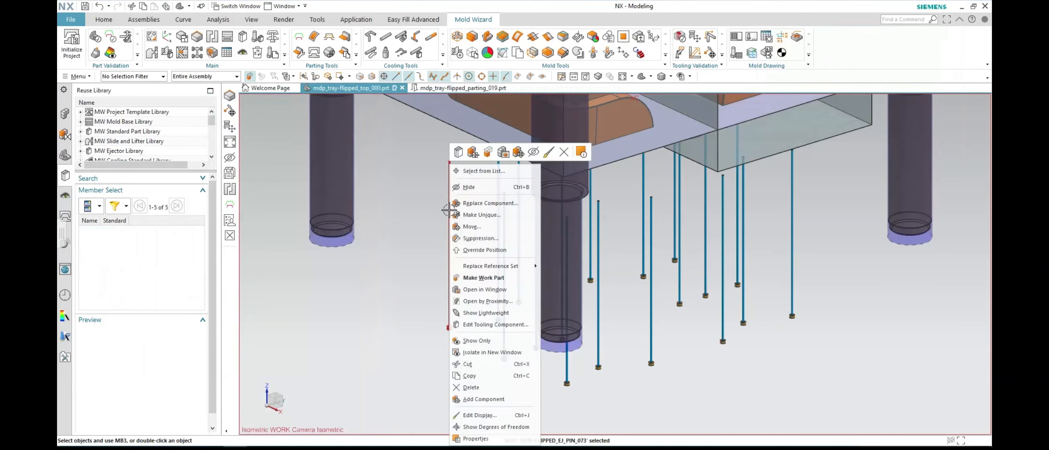
{"action": "left_click", "coordinate": [495, 324]}
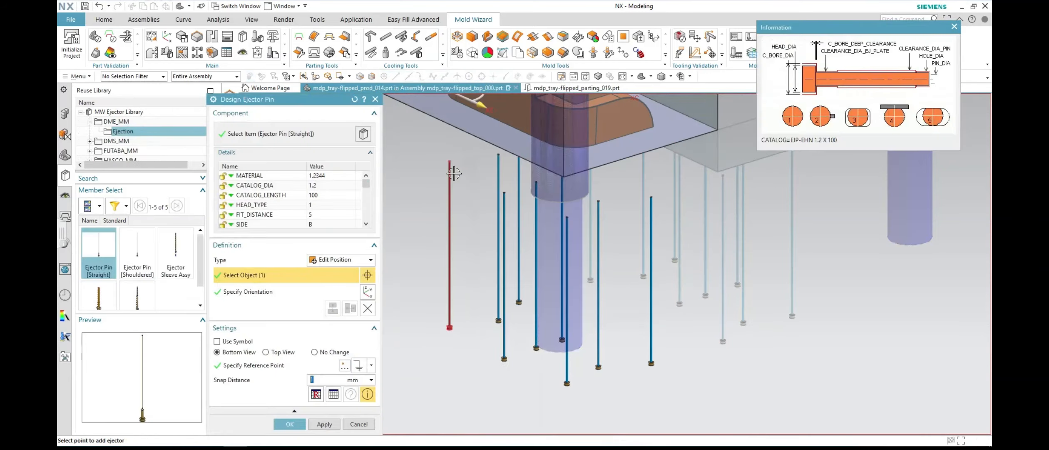
{"action": "left_click", "coordinate": [330, 194]}
{"action": "left_click", "coordinate": [321, 195]}
{"action": "type", "text": "1"}
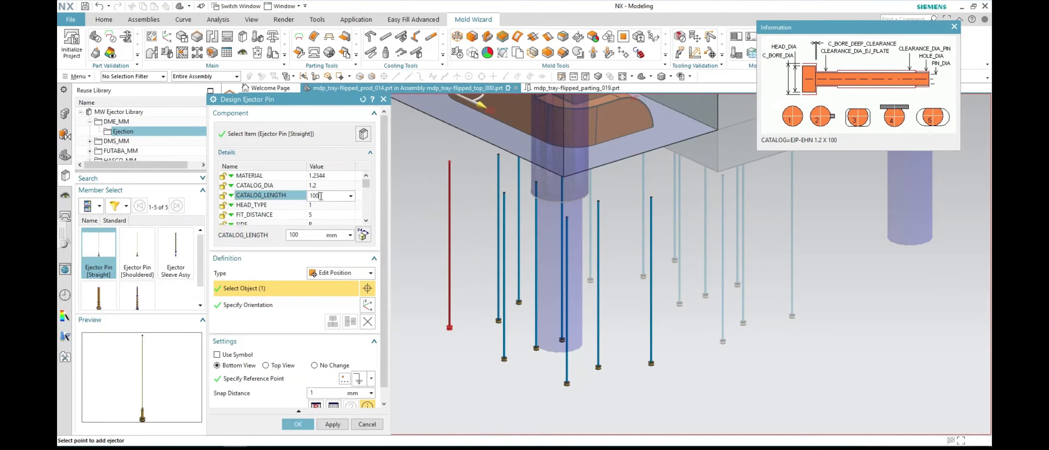
{"action": "type", "text": "60"}
{"action": "left_click", "coordinate": [327, 185]}
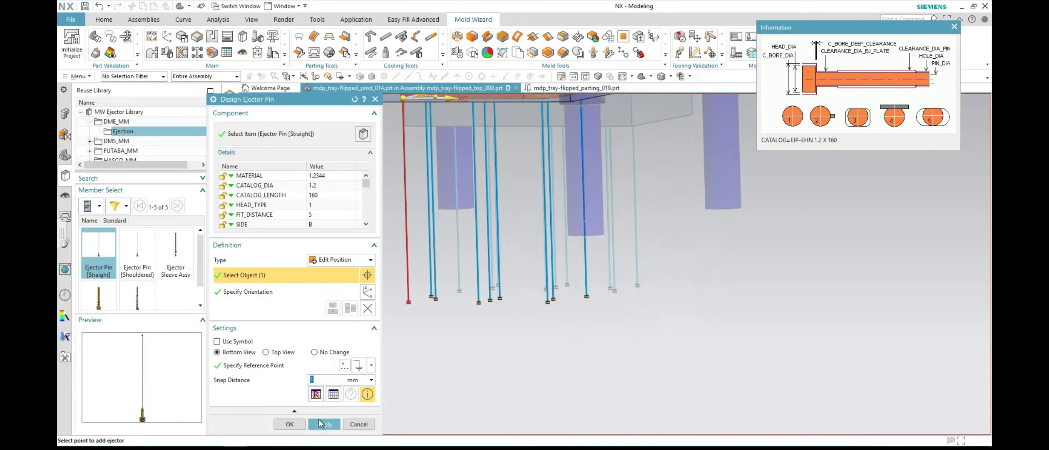
{"action": "left_click", "coordinate": [298, 424]}
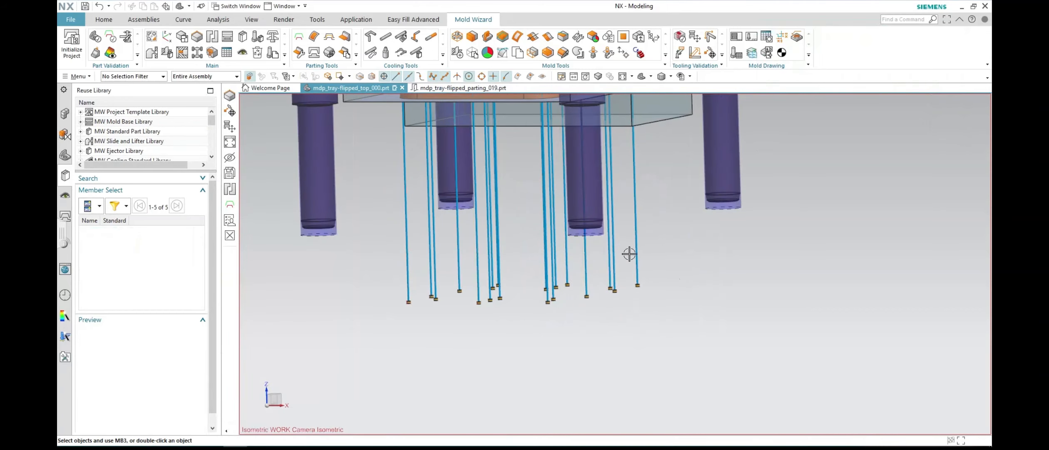
Step: Trim all nine ejector pins of the active tray cavity to CORE_TRIM_SHEET with Ejector Pin Post Processing
{"action": "middle_click_drag", "start_coordinate": [653, 290], "coordinate": [776, 236]}
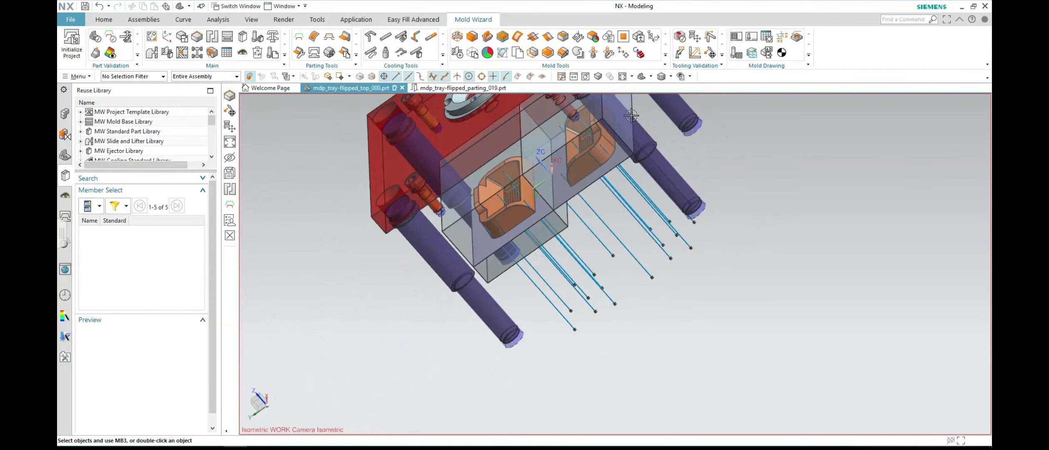
{"action": "left_click", "coordinate": [274, 37]}
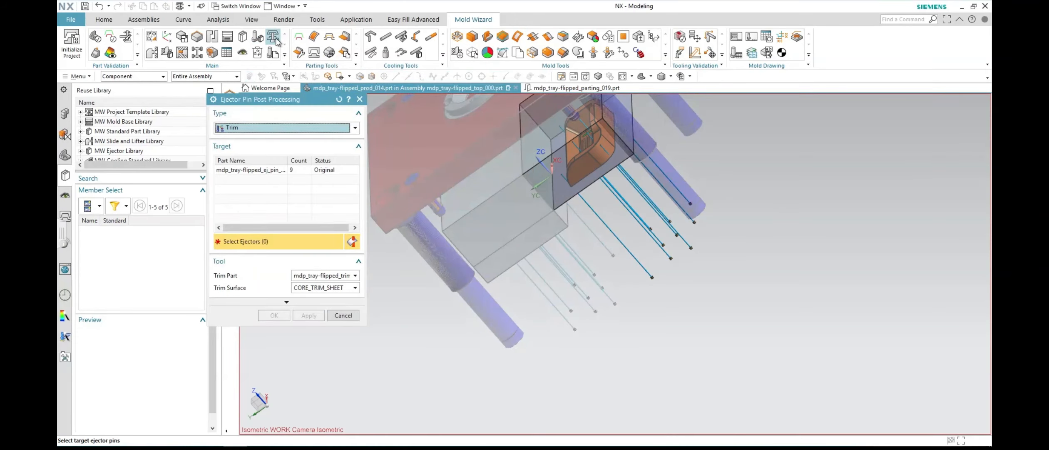
{"action": "middle_click_drag", "start_coordinate": [603, 271], "coordinate": [691, 223]}
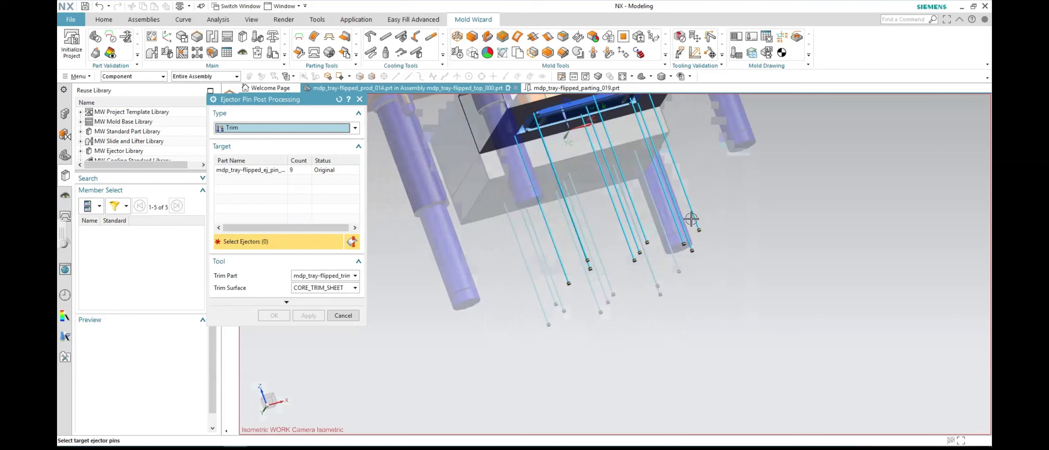
{"action": "left_click", "coordinate": [694, 218]}
{"action": "left_click", "coordinate": [691, 249]}
{"action": "left_click", "coordinate": [685, 243]}
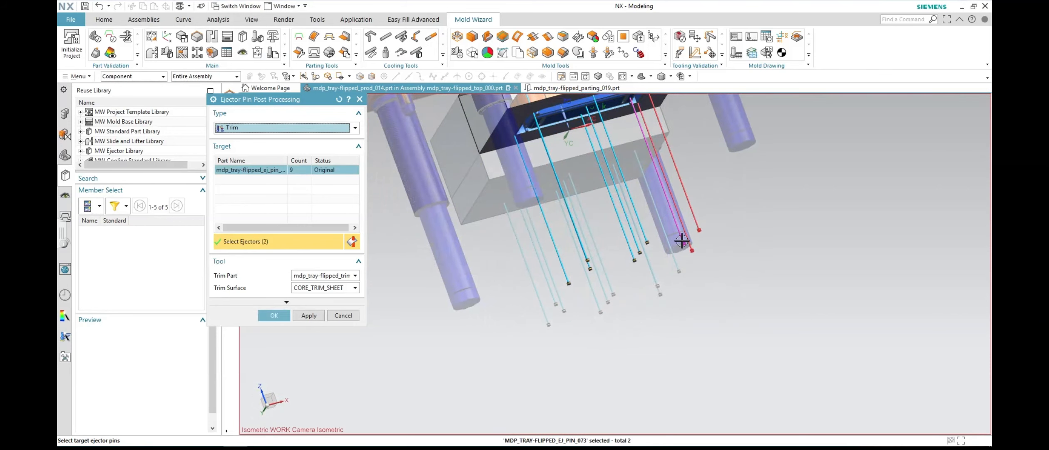
{"action": "left_click", "coordinate": [644, 236]}
{"action": "left_click", "coordinate": [638, 248]}
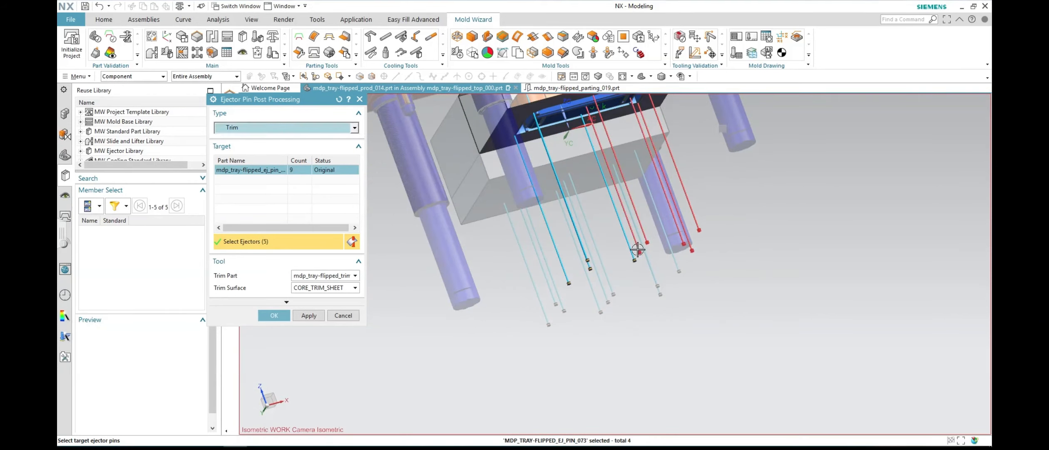
{"action": "left_click", "coordinate": [633, 256]}
{"action": "left_click", "coordinate": [580, 257]}
{"action": "left_click", "coordinate": [588, 266]}
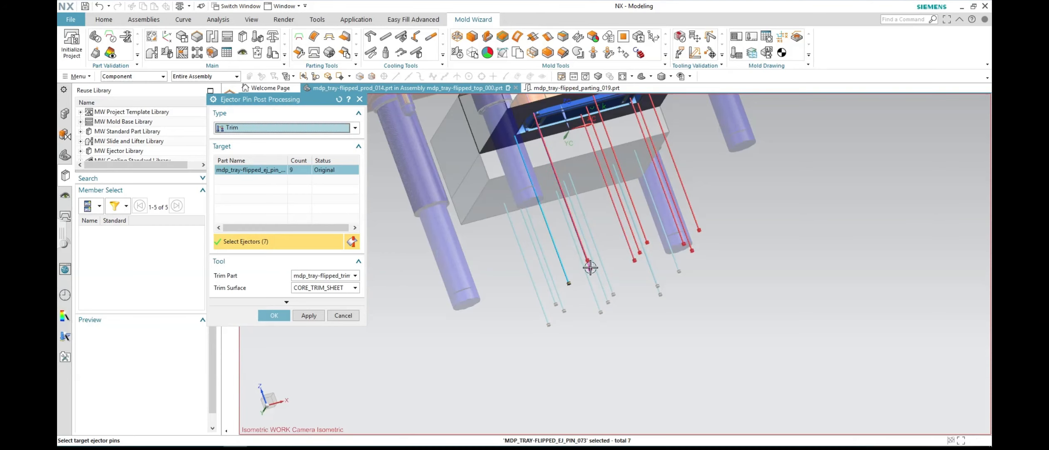
{"action": "left_click", "coordinate": [568, 277]}
{"action": "middle_click_drag", "start_coordinate": [700, 303], "coordinate": [766, 271]}
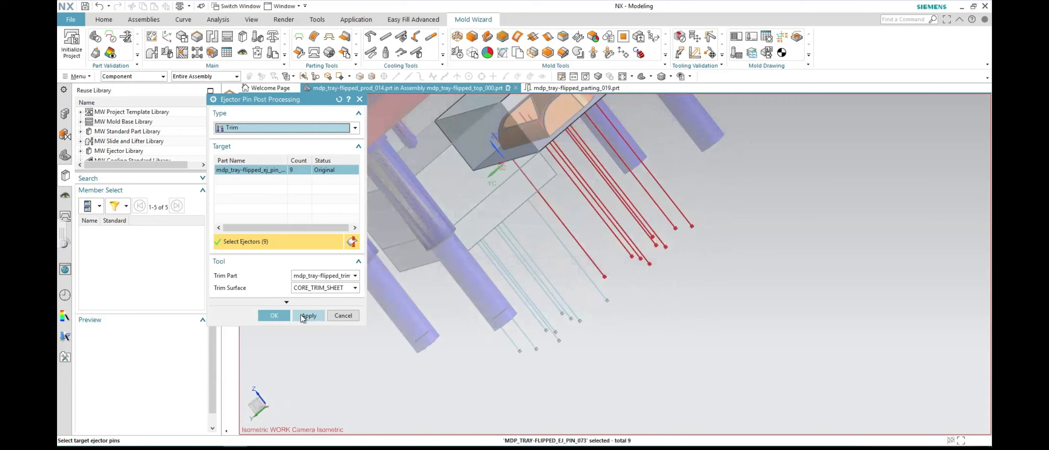
{"action": "left_click", "coordinate": [283, 316]}
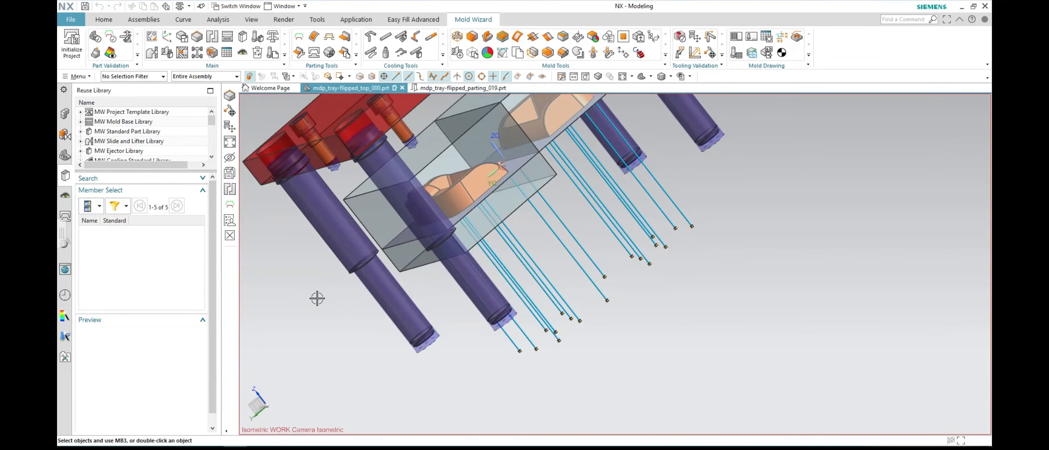
Step: Show all hidden objects of the mold assembly so the complete mold base is displayed
{"action": "left_click", "coordinate": [658, 77]}
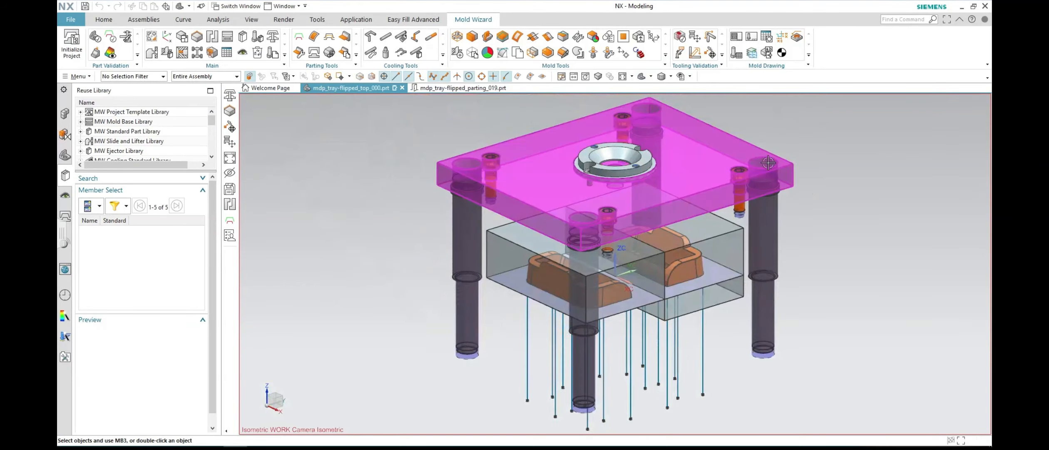
{"action": "left_click", "coordinate": [688, 77]}
{"action": "left_click", "coordinate": [692, 92]}
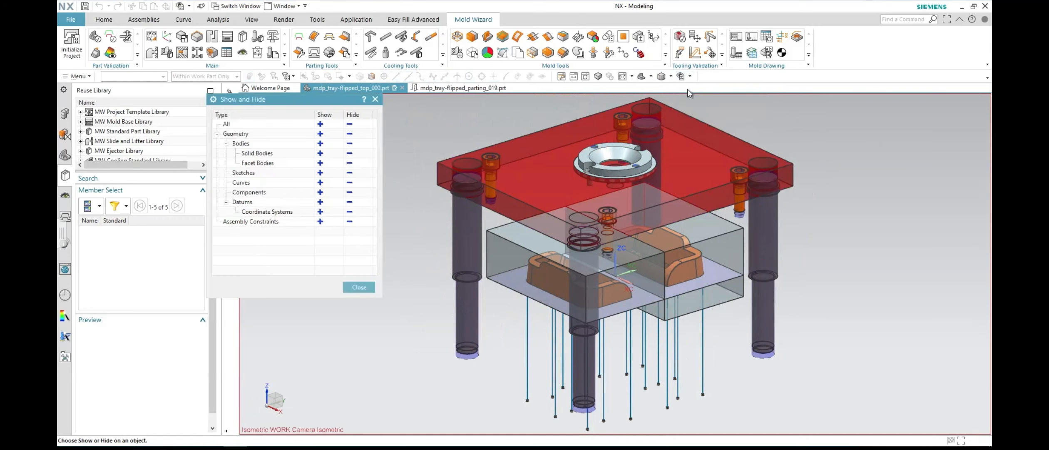
{"action": "left_click", "coordinate": [320, 124]}
{"action": "left_click", "coordinate": [359, 287]}
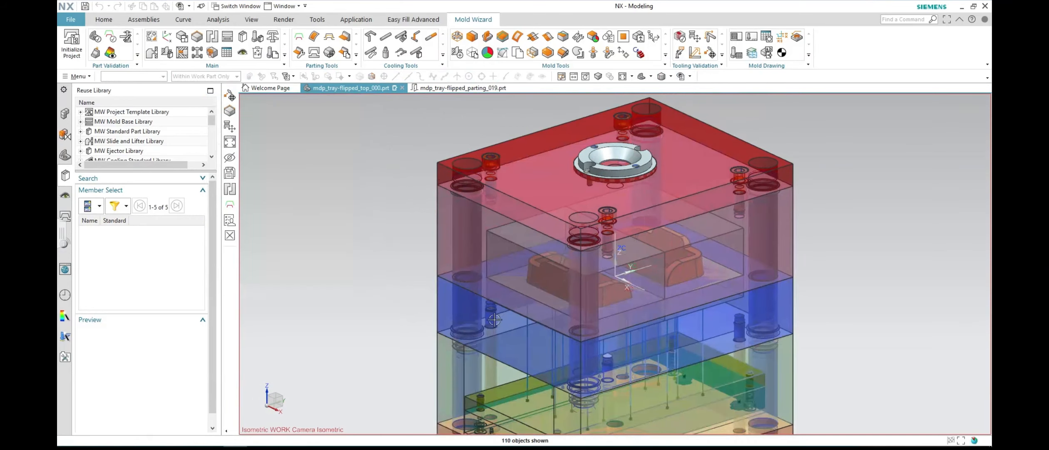
{"action": "middle_click_drag", "start_coordinate": [494, 320], "coordinate": [849, 321]}
{"action": "scroll", "coordinate": [829, 330], "scroll_direction": "down", "scroll_amount": 2}
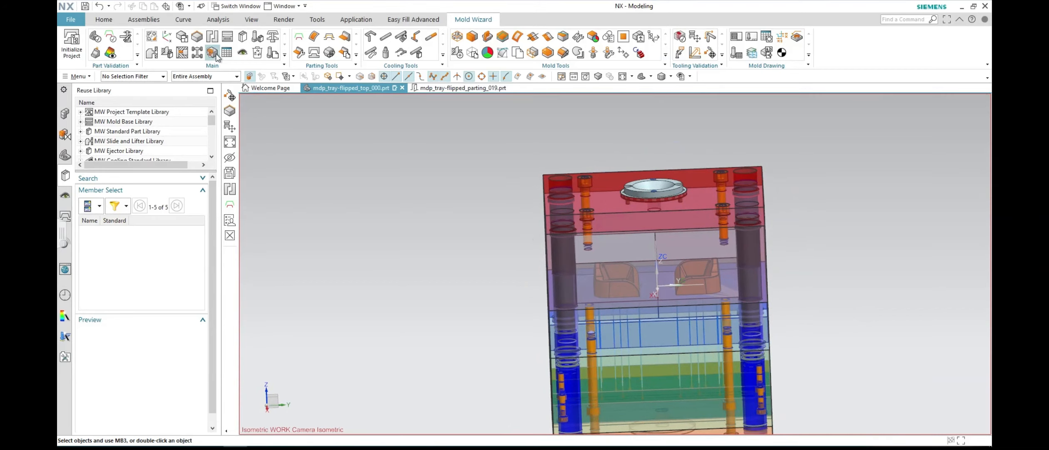
{"action": "left_click", "coordinate": [182, 52]}
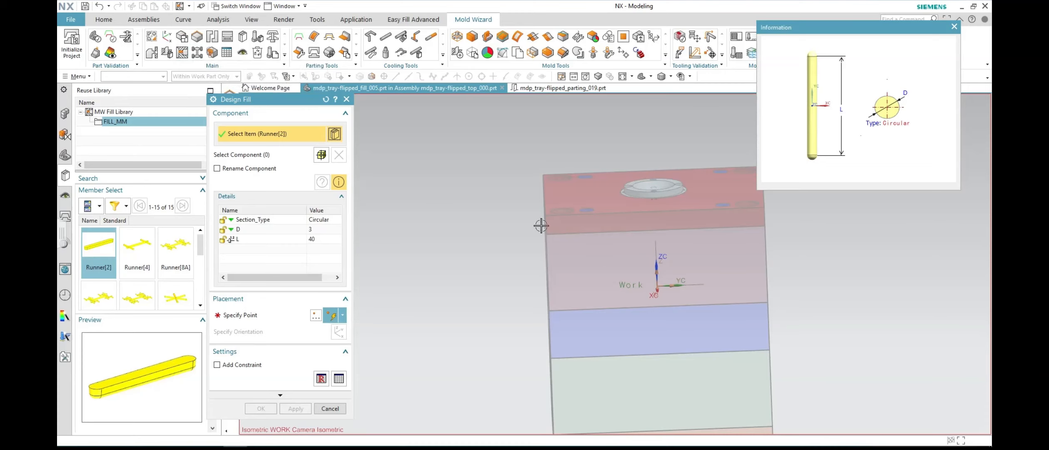
{"action": "left_click", "coordinate": [338, 409]}
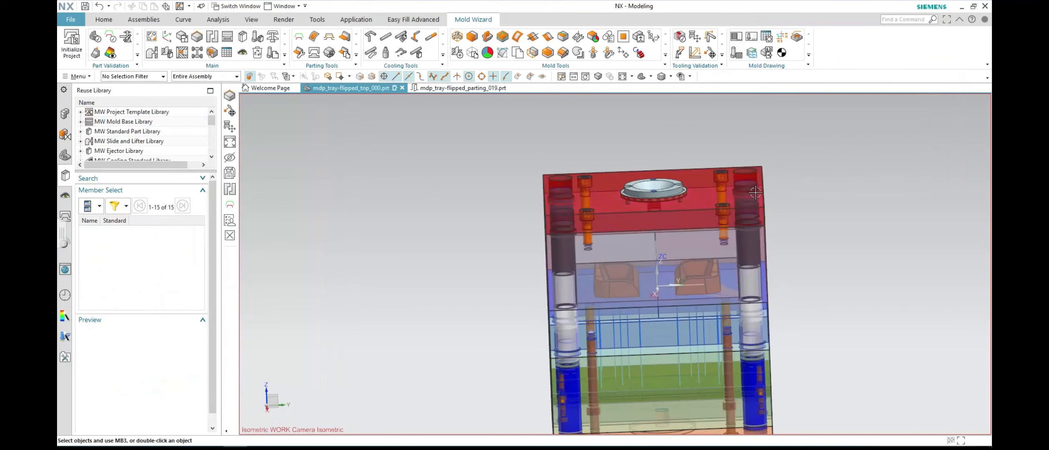
{"action": "left_click_drag", "start_coordinate": [795, 134], "coordinate": [532, 231]}
{"action": "right_click", "coordinate": [694, 223]}
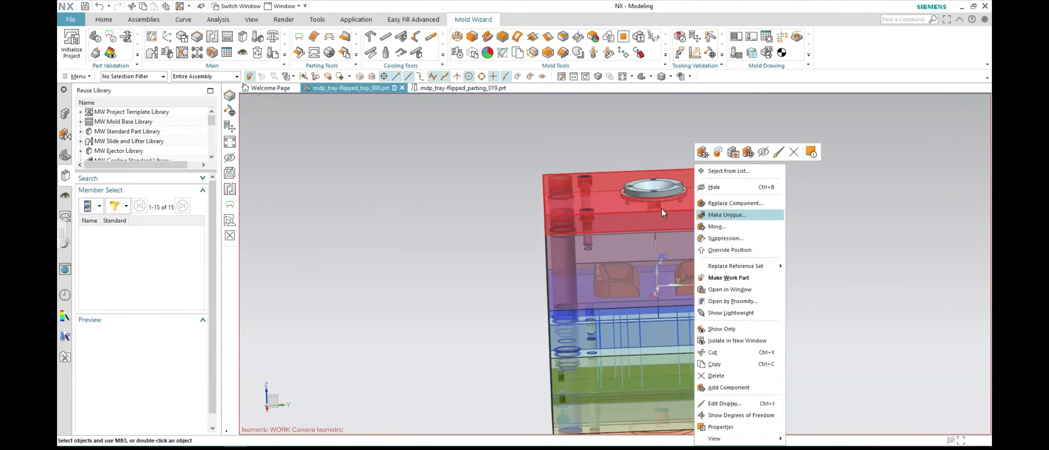
Step: Isolate the Core / Cavity / Region components of the mold assembly
{"action": "left_click", "coordinate": [65, 194]}
{"action": "left_click", "coordinate": [120, 155]}
{"action": "right_click", "coordinate": [131, 158]}
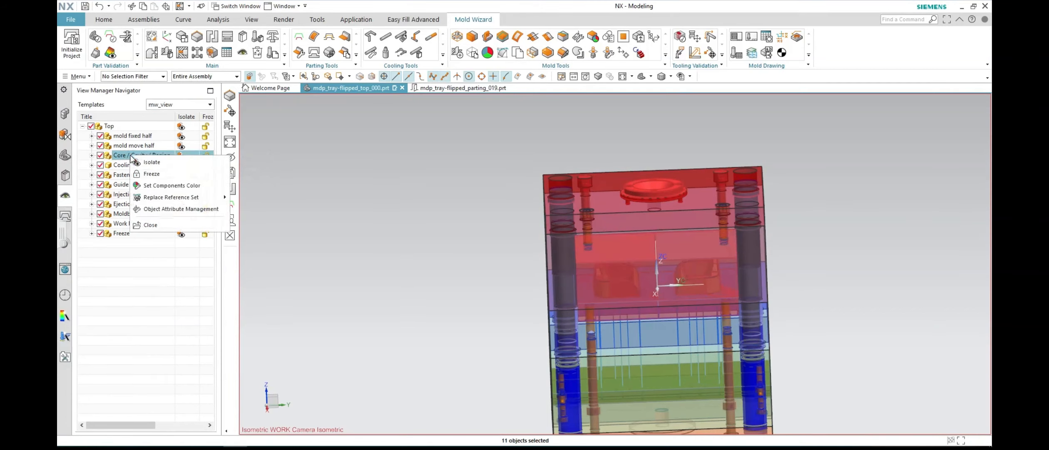
{"action": "left_click", "coordinate": [146, 167]}
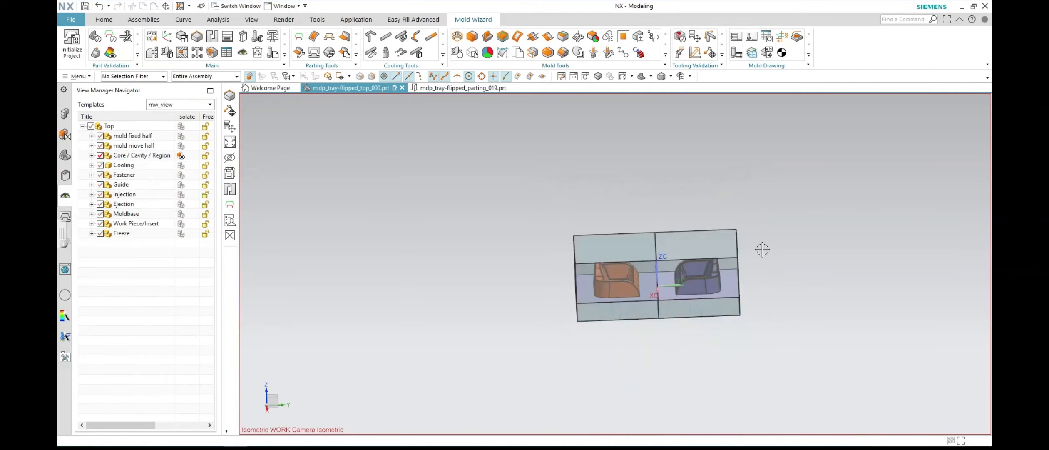
Step: Hide both cavity blocks so only the core blocks of the two trays are displayed
{"action": "right_click", "coordinate": [707, 249]}
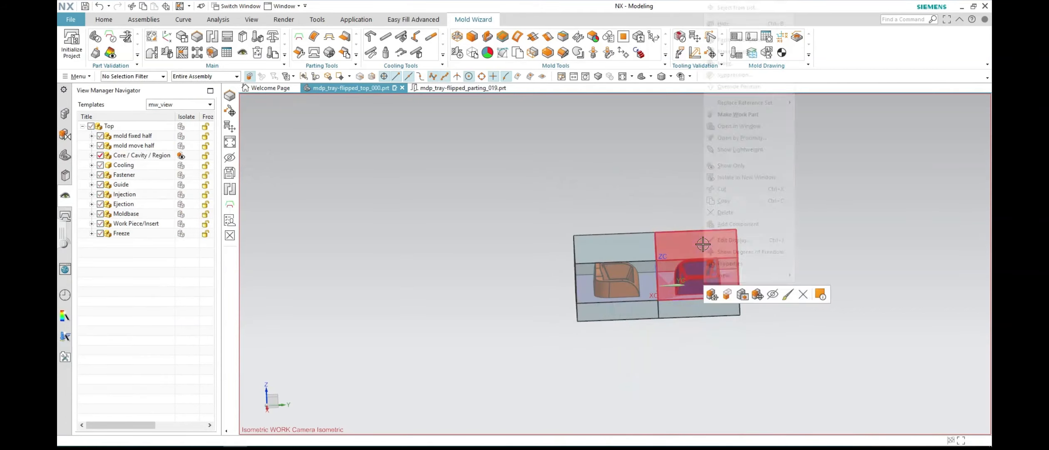
{"action": "left_click", "coordinate": [738, 28]}
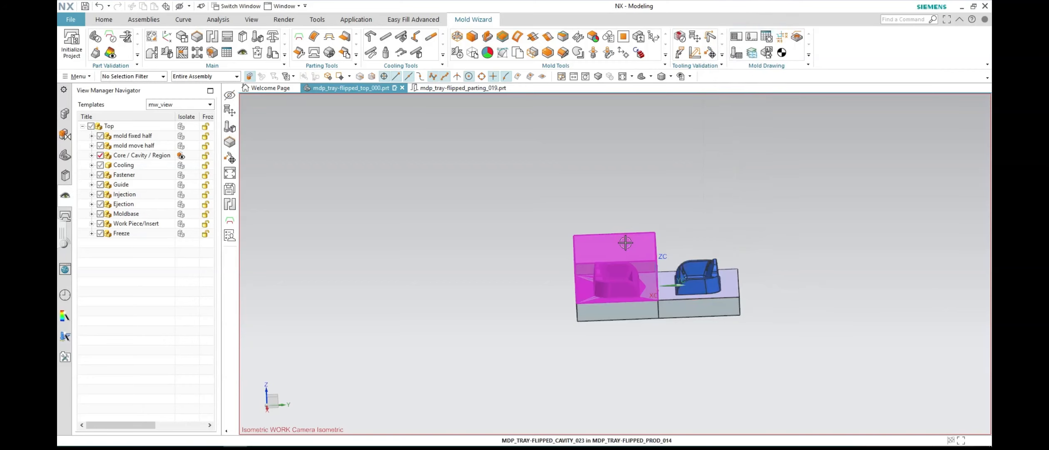
{"action": "right_click", "coordinate": [627, 284]}
{"action": "left_click", "coordinate": [646, 23]}
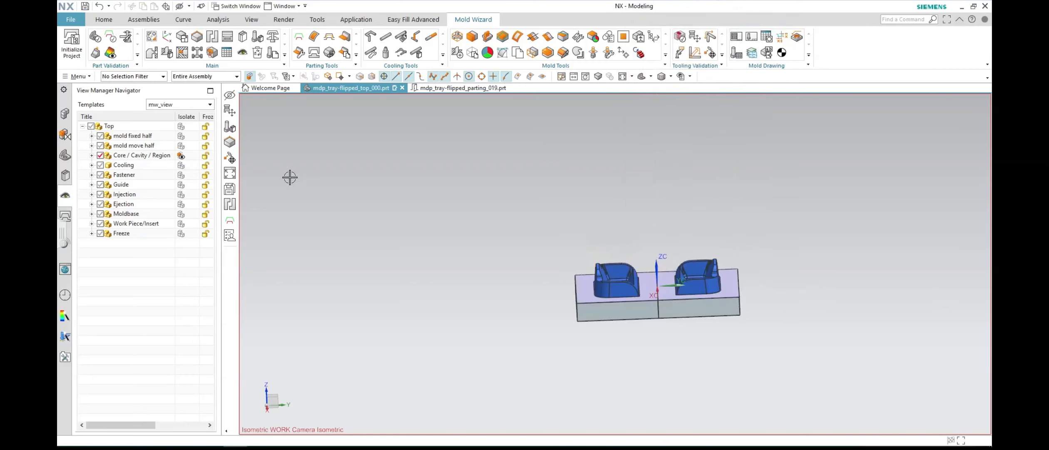
Step: Start a Design Fill component with the circular Runner[2] member and place it at the origin between the two cores
{"action": "left_click", "coordinate": [183, 53]}
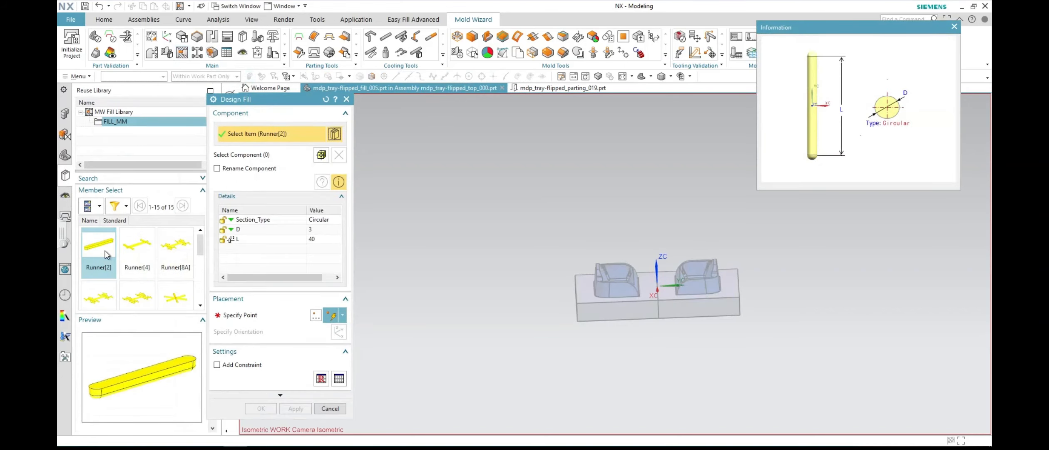
{"action": "left_click", "coordinate": [142, 246]}
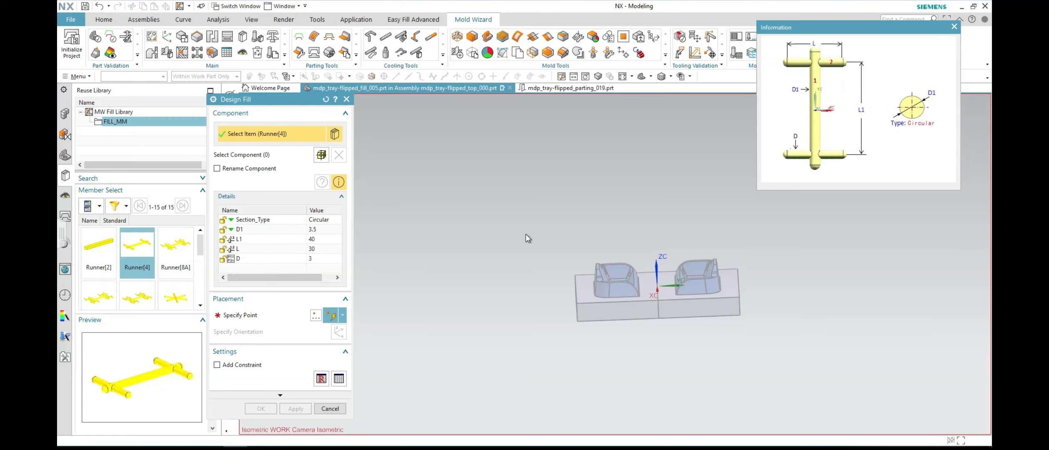
{"action": "left_click", "coordinate": [107, 247]}
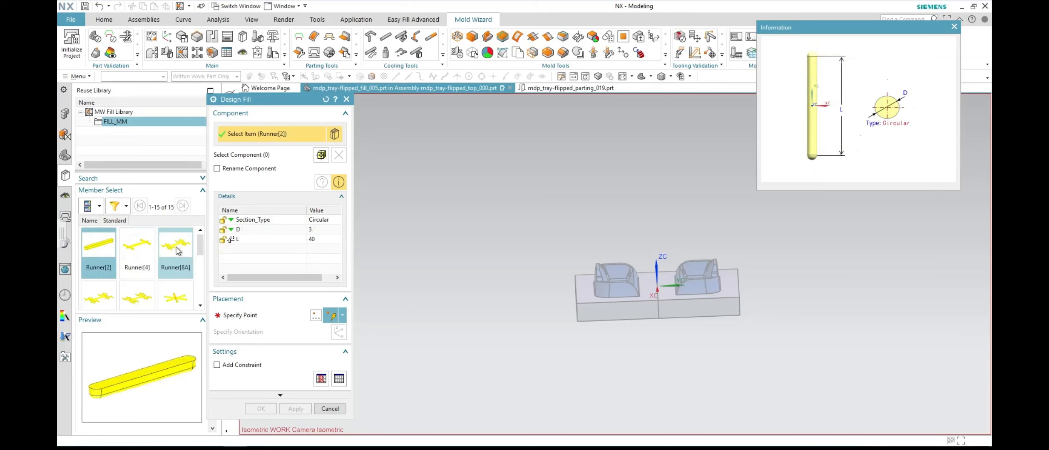
{"action": "scroll", "coordinate": [179, 251], "scroll_direction": "down", "scroll_amount": 3}
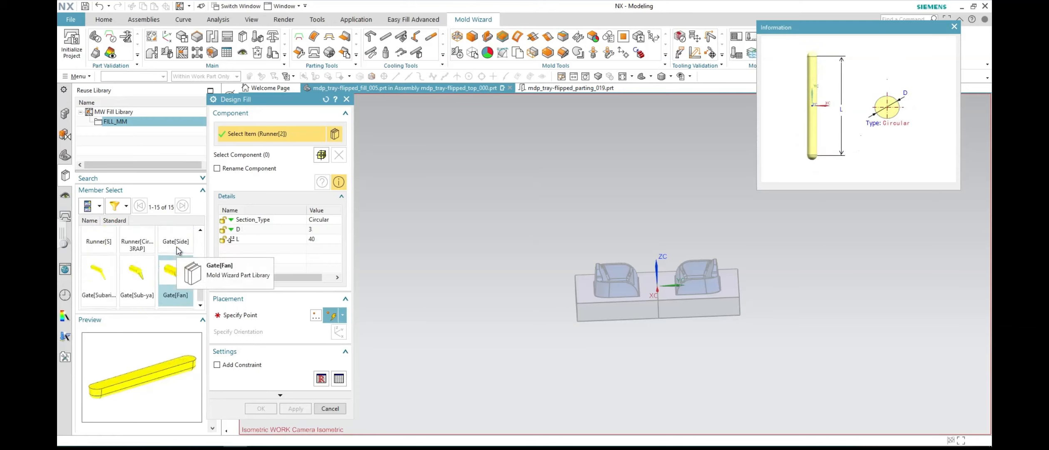
{"action": "scroll", "coordinate": [178, 250], "scroll_direction": "up", "scroll_amount": 3}
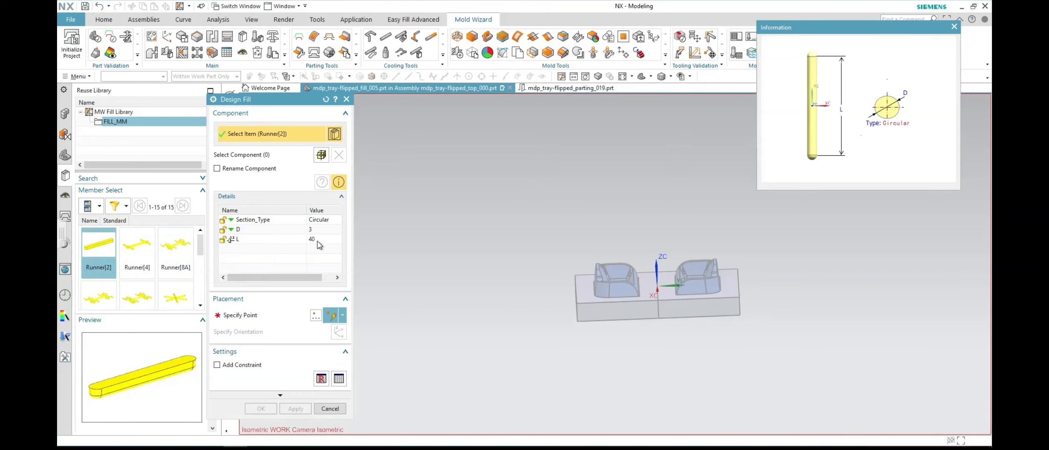
{"action": "left_click", "coordinate": [273, 315]}
{"action": "scroll", "coordinate": [636, 284], "scroll_direction": "down", "scroll_amount": 5}
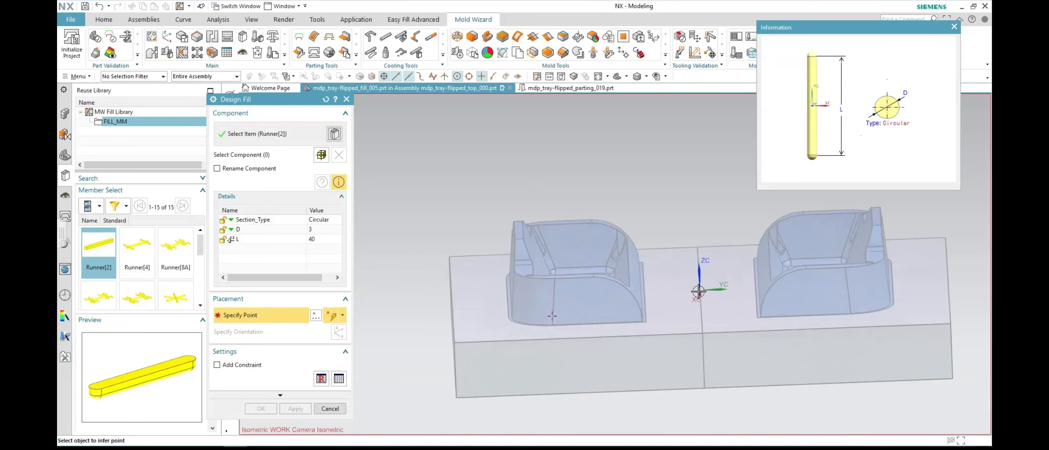
{"action": "left_click", "coordinate": [700, 292]}
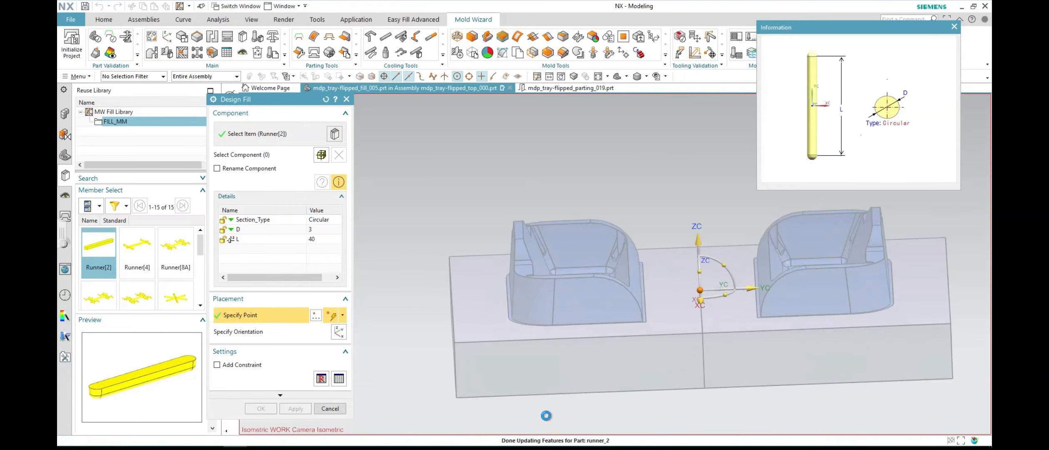
Step: Rotate the runner 90° about the ZC axis so it runs straight from one tray core toward the other
{"action": "scroll", "coordinate": [672, 206], "scroll_direction": "down", "scroll_amount": 8}
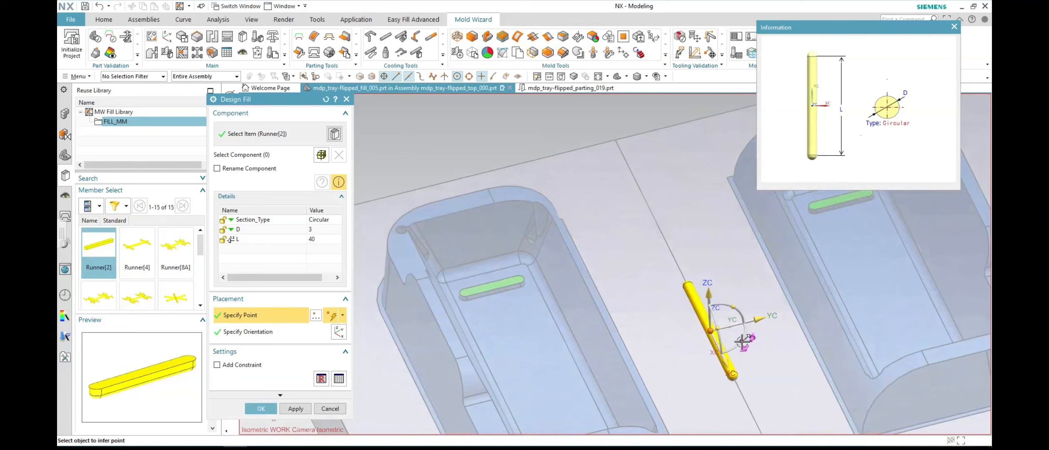
{"action": "left_click_drag", "start_coordinate": [742, 340], "coordinate": [735, 256]}
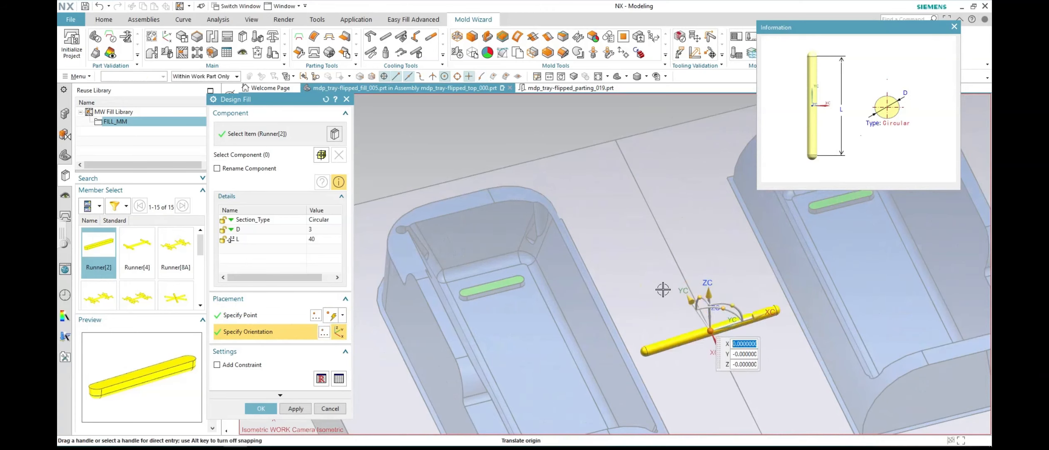
{"action": "scroll", "coordinate": [664, 288], "scroll_direction": "up", "scroll_amount": 5}
{"action": "left_click", "coordinate": [627, 77]}
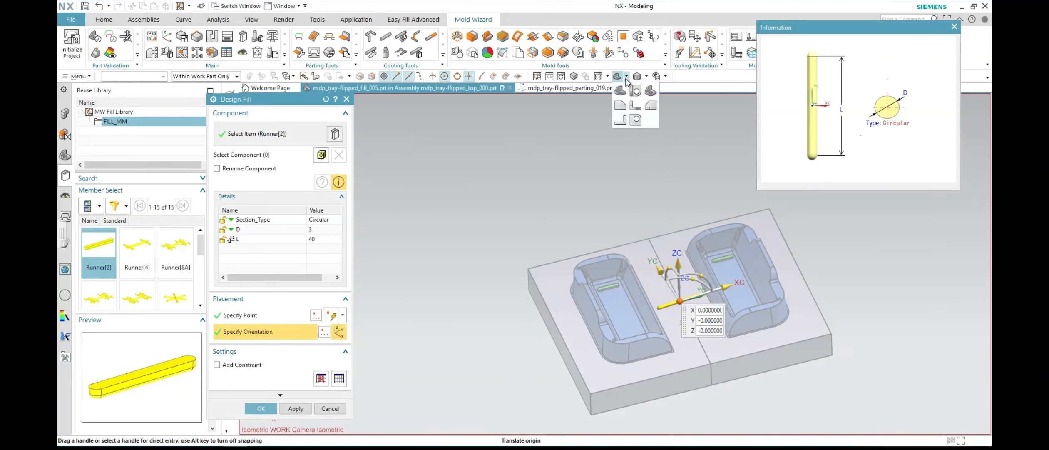
{"action": "left_click", "coordinate": [630, 105]}
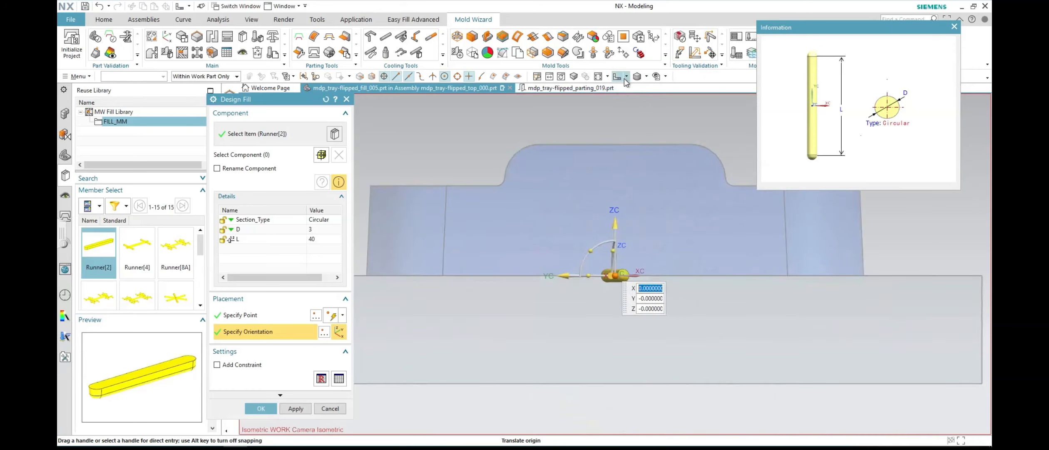
{"action": "left_click", "coordinate": [627, 77]}
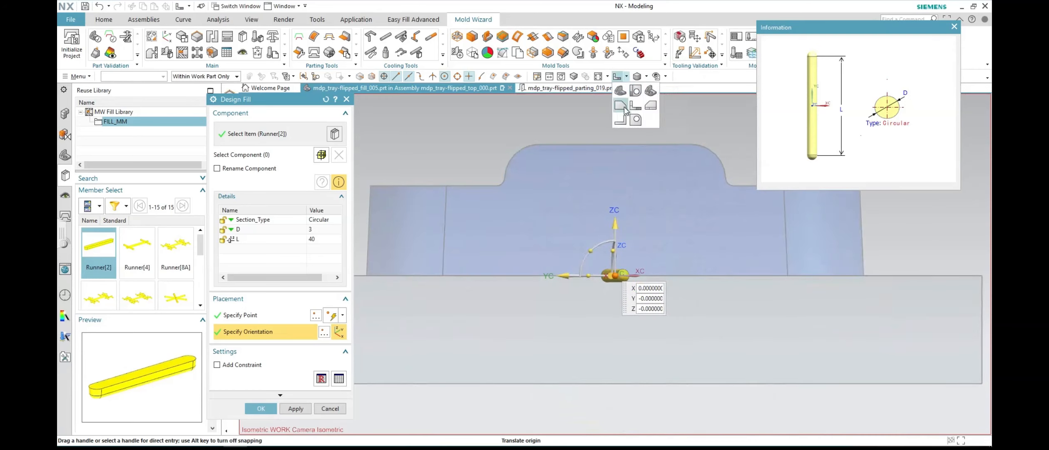
{"action": "left_click", "coordinate": [639, 107]}
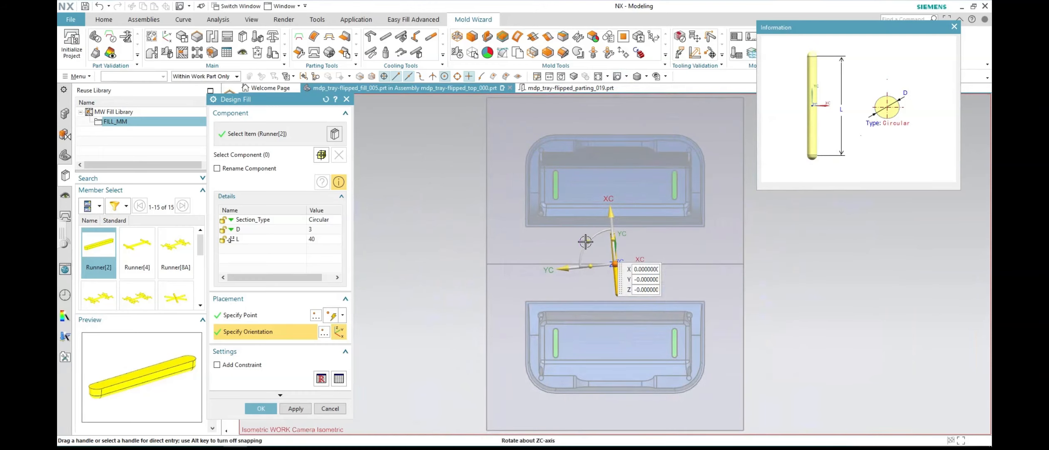
{"action": "mouse_move", "coordinate": [588, 241]}
{"action": "left_mouse_down"}
{"action": "mouse_move", "coordinate": [595, 235]}
{"action": "mouse_move", "coordinate": [586, 244]}
{"action": "left_mouse_up"}
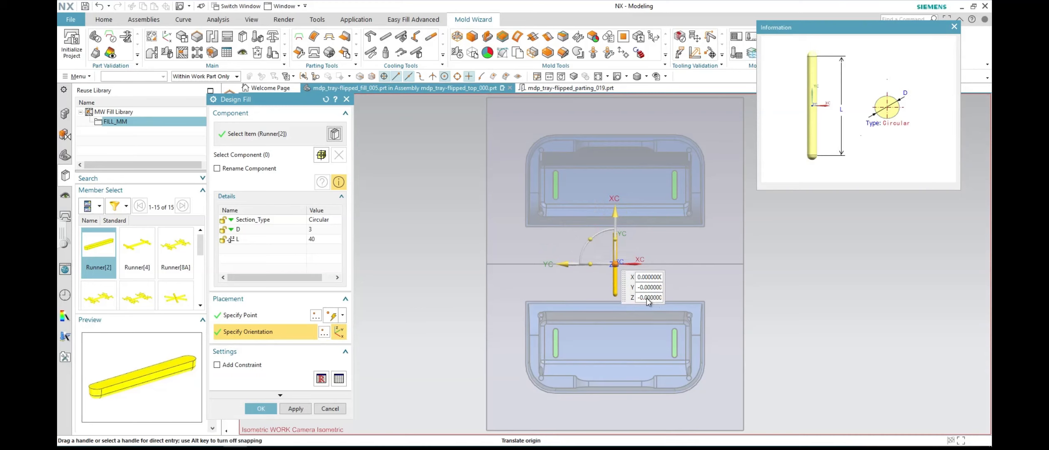
Step: Raise the runner along ZC to a Z position of 2 mm above the parting plane
{"action": "left_click", "coordinate": [627, 76]}
{"action": "left_click", "coordinate": [650, 105]}
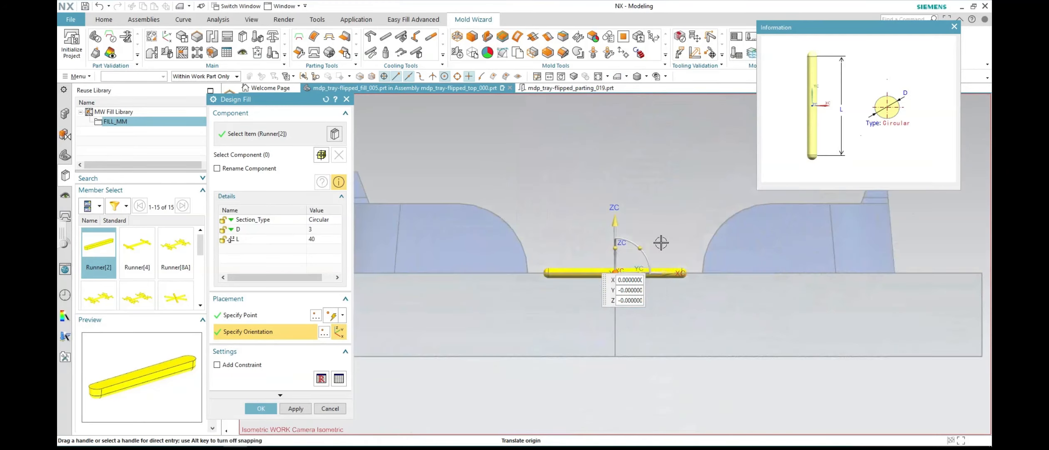
{"action": "scroll", "coordinate": [596, 302], "scroll_direction": "up", "scroll_amount": 5}
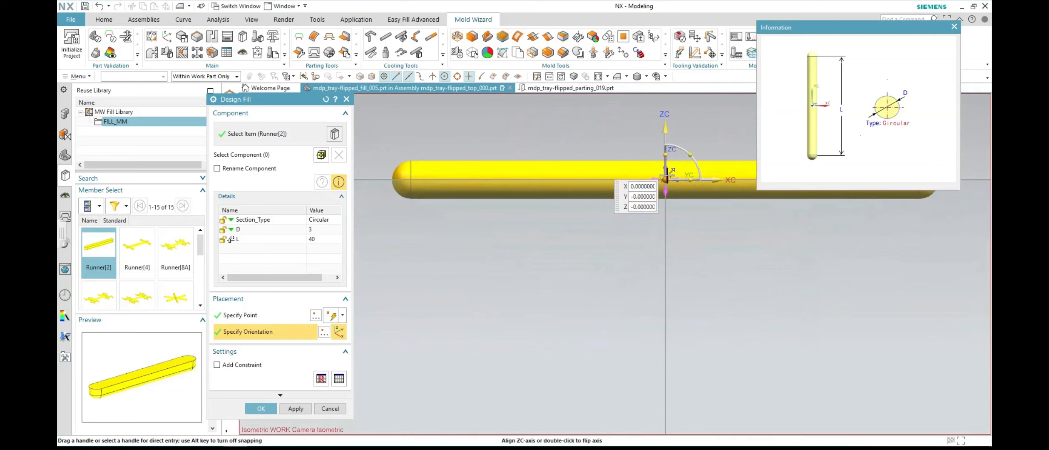
{"action": "left_click_drag", "start_coordinate": [665, 124], "coordinate": [666, 106]}
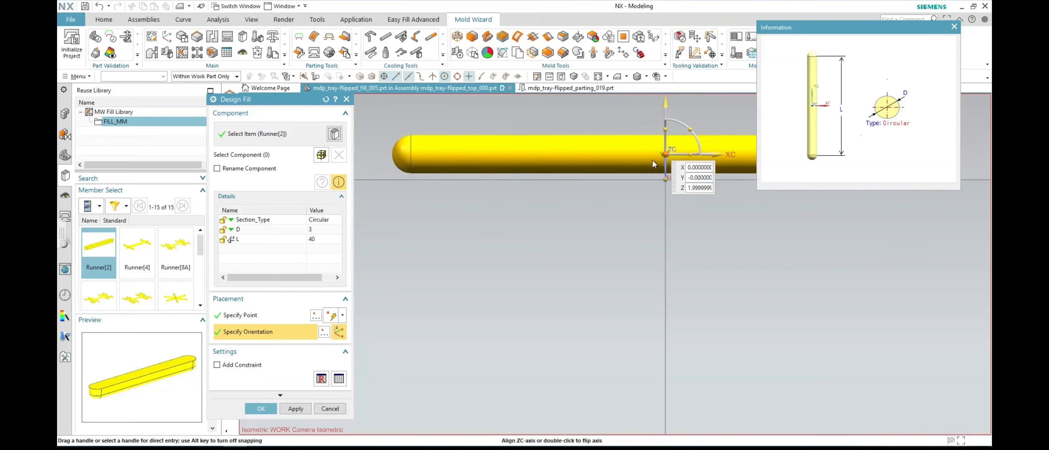
{"action": "scroll", "coordinate": [568, 210], "scroll_direction": "down", "scroll_amount": 4}
{"action": "scroll", "coordinate": [568, 210], "scroll_direction": "up", "scroll_amount": 1}
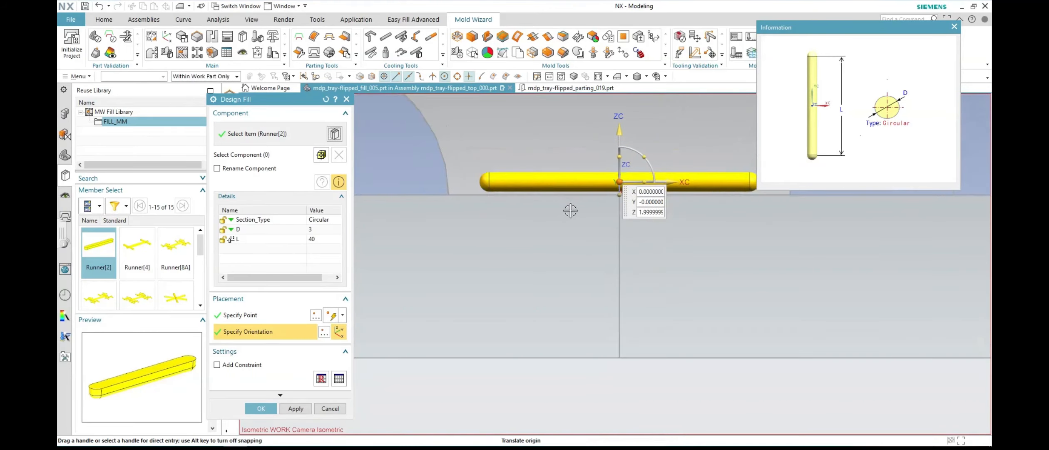
Step: Try a runner length L of 50 mm and set it back to 40 mm
{"action": "left_click", "coordinate": [313, 239]}
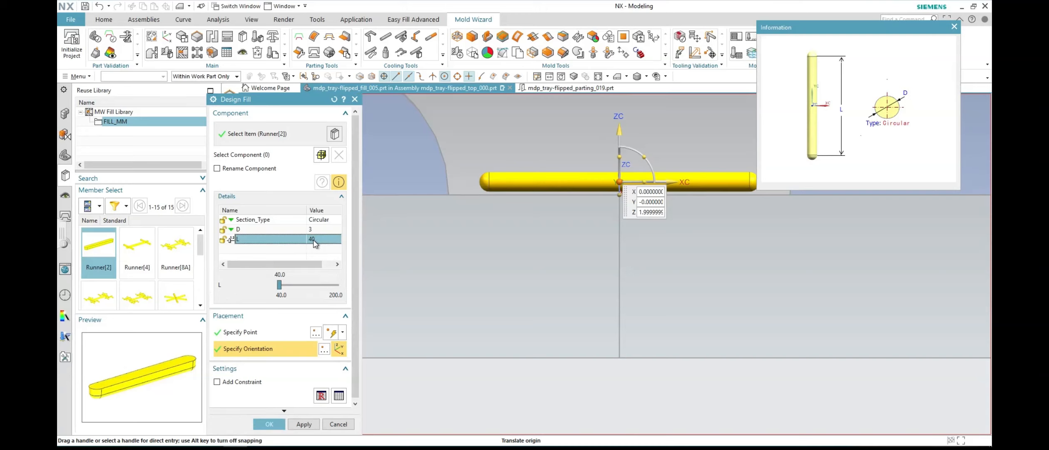
{"action": "left_click", "coordinate": [314, 241]}
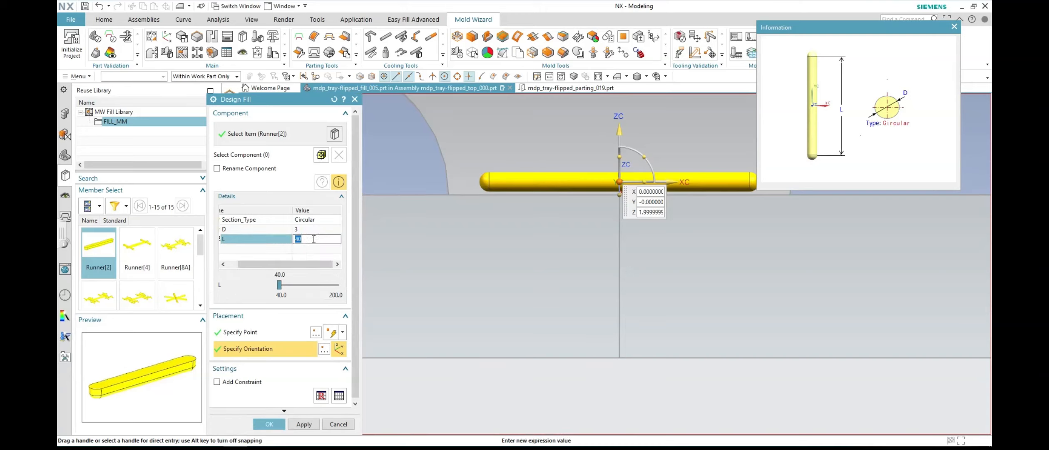
{"action": "left_click", "coordinate": [313, 228]}
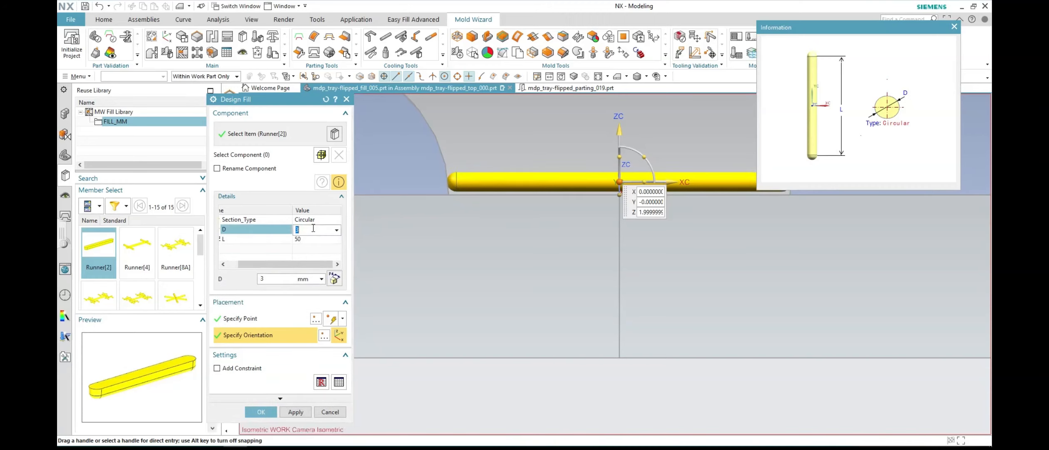
{"action": "left_click", "coordinate": [307, 241]}
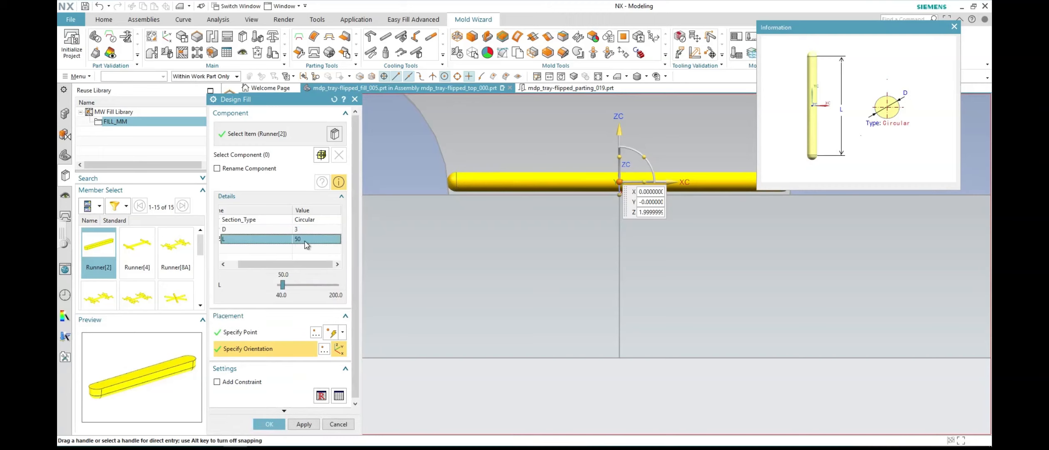
{"action": "left_click", "coordinate": [298, 240]}
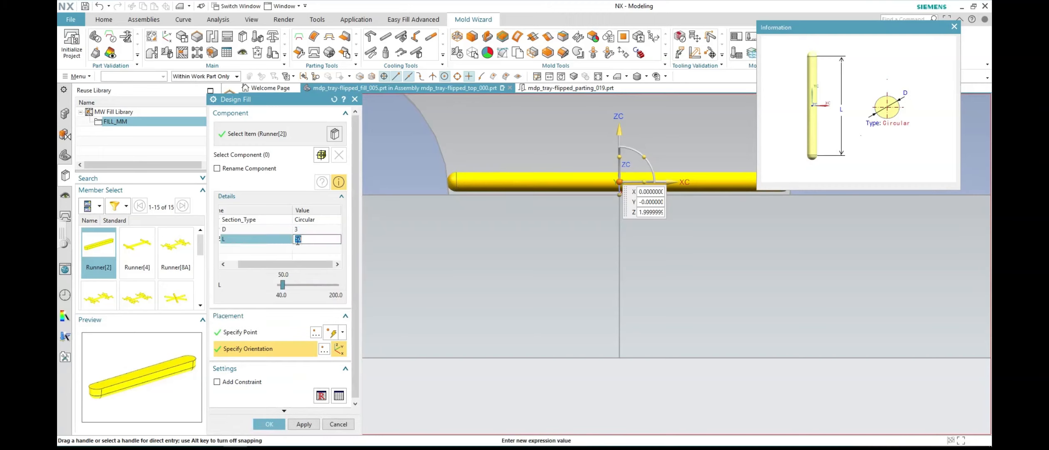
Step: Set the runner diameter D to 5 mm and create the runner raised to a Z position of 3 mm
{"action": "left_click", "coordinate": [306, 229]}
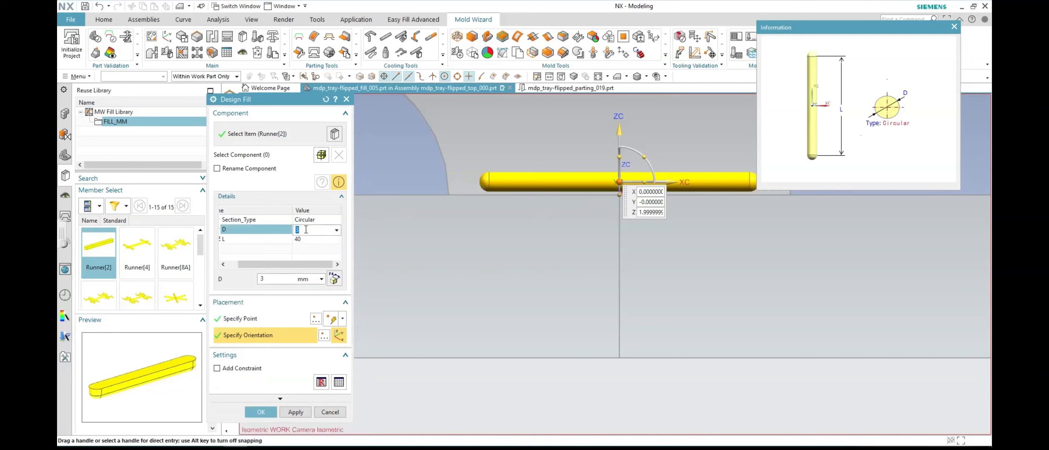
{"action": "left_click", "coordinate": [305, 240]}
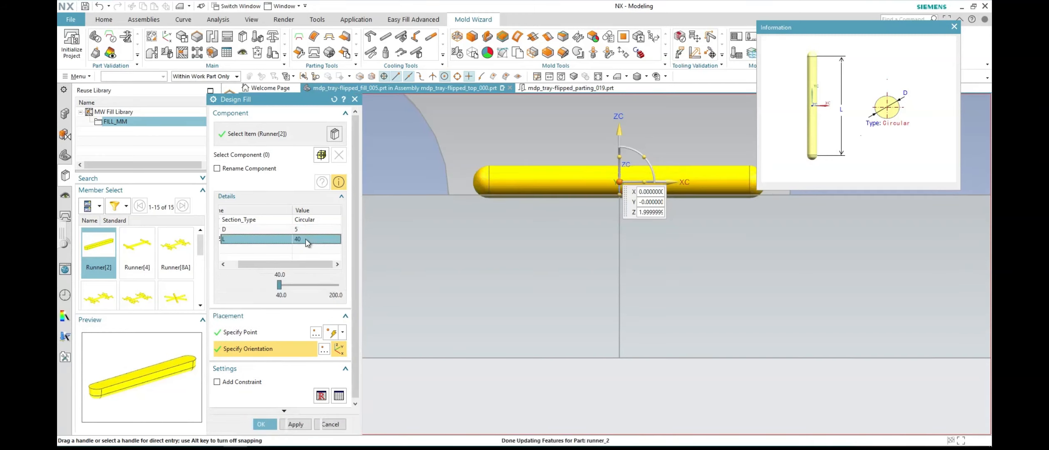
{"action": "scroll", "coordinate": [626, 171], "scroll_direction": "up", "scroll_amount": 1}
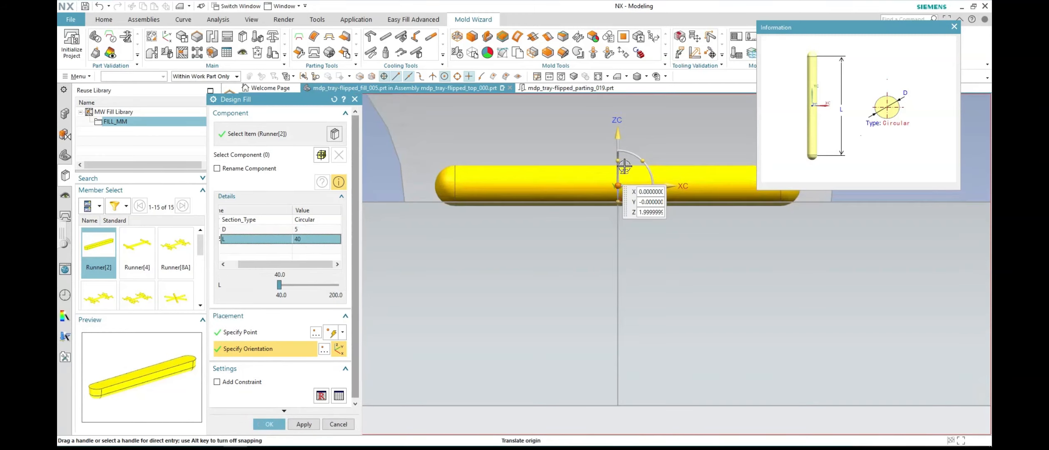
{"action": "left_click", "coordinate": [621, 127]}
{"action": "left_click_drag", "start_coordinate": [622, 125], "coordinate": [624, 124]}
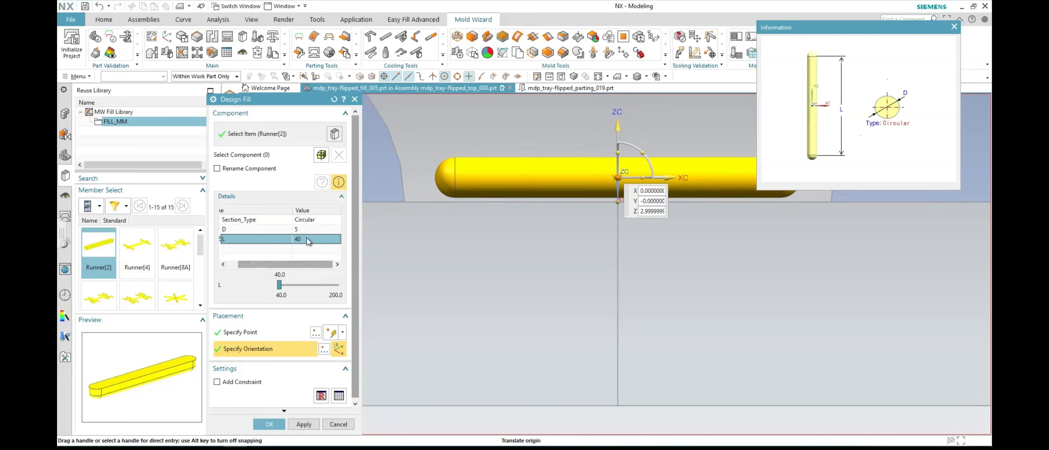
{"action": "left_click", "coordinate": [297, 229]}
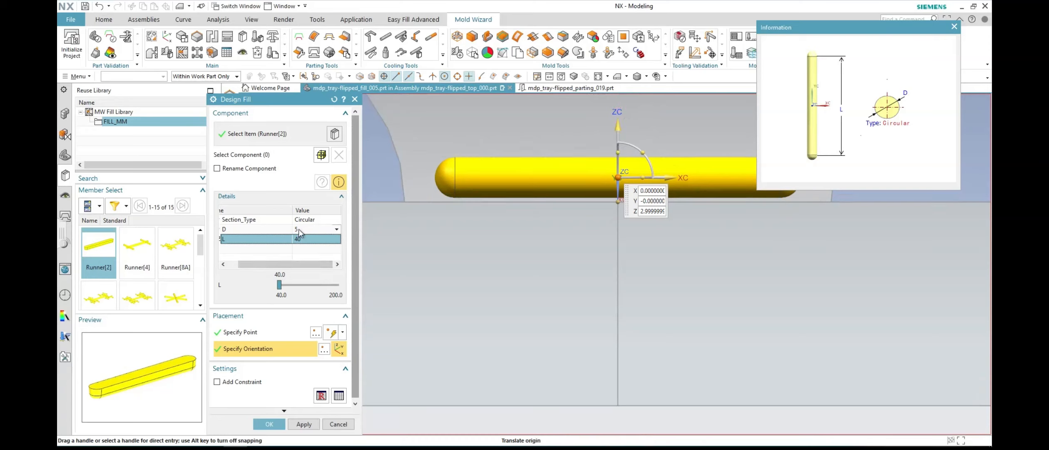
{"action": "left_click", "coordinate": [269, 423]}
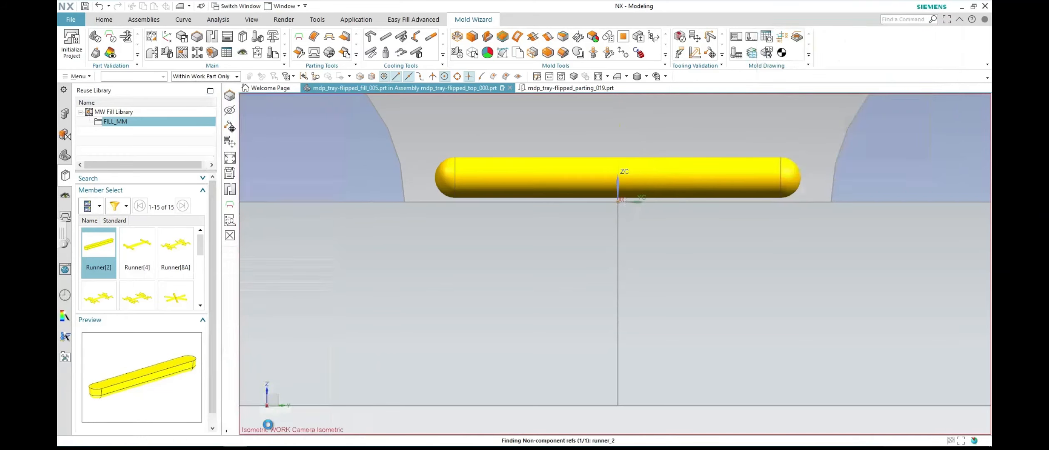
{"action": "scroll", "coordinate": [548, 270], "scroll_direction": "down", "scroll_amount": 2}
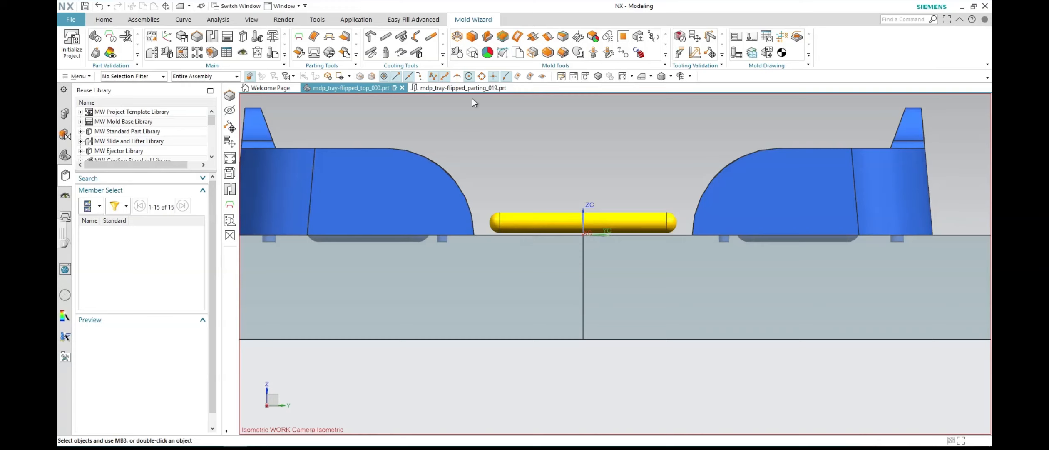
Step: Add the Gate[Fan] component from the fill library to both ends of the runner
{"action": "left_click", "coordinate": [182, 53]}
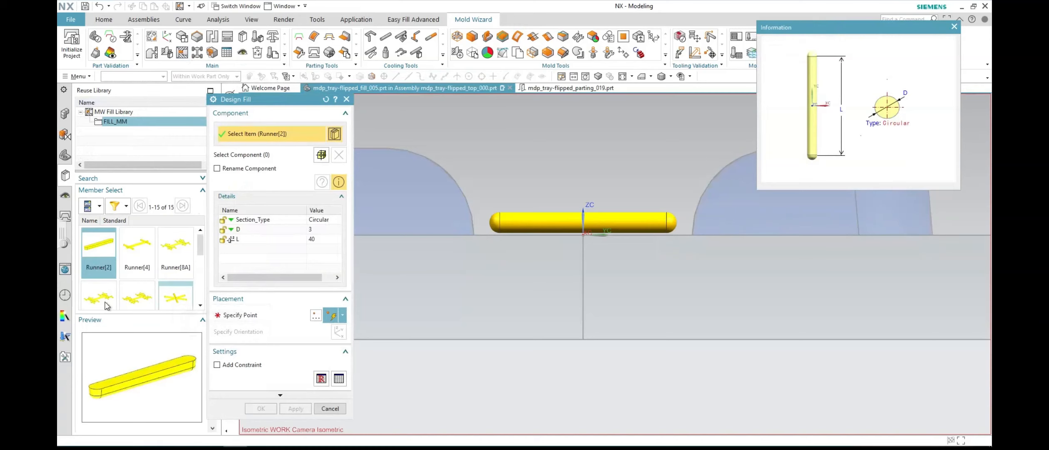
{"action": "scroll", "coordinate": [121, 270], "scroll_direction": "down", "scroll_amount": 3}
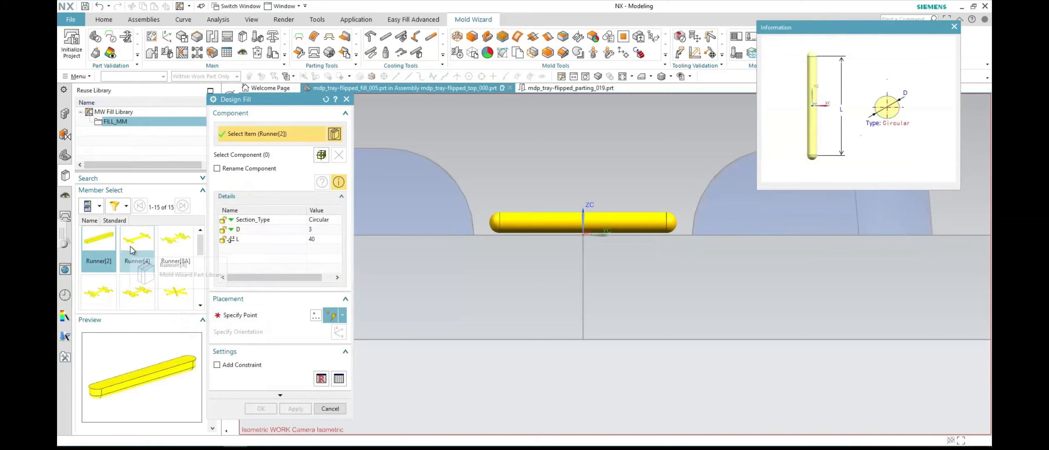
{"action": "scroll", "coordinate": [167, 267], "scroll_direction": "down", "scroll_amount": 1}
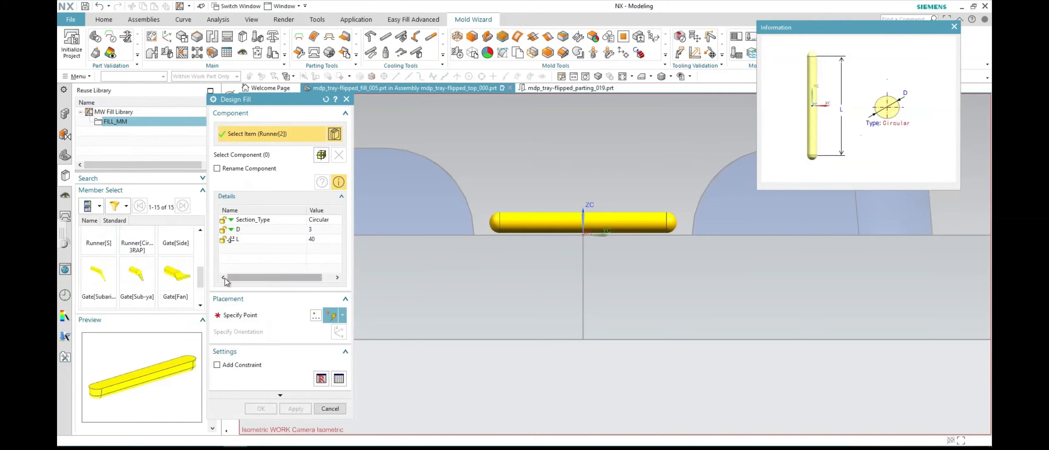
{"action": "left_click", "coordinate": [176, 276]}
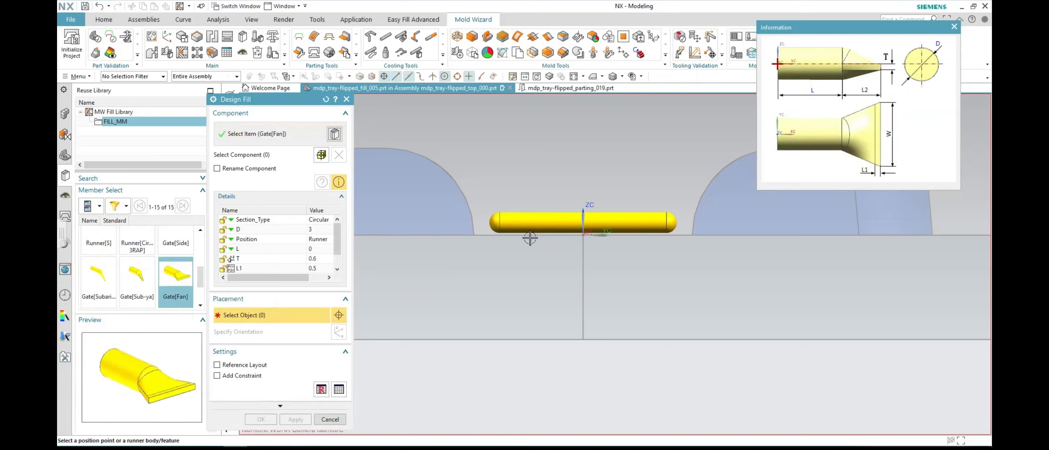
{"action": "left_click", "coordinate": [544, 222]}
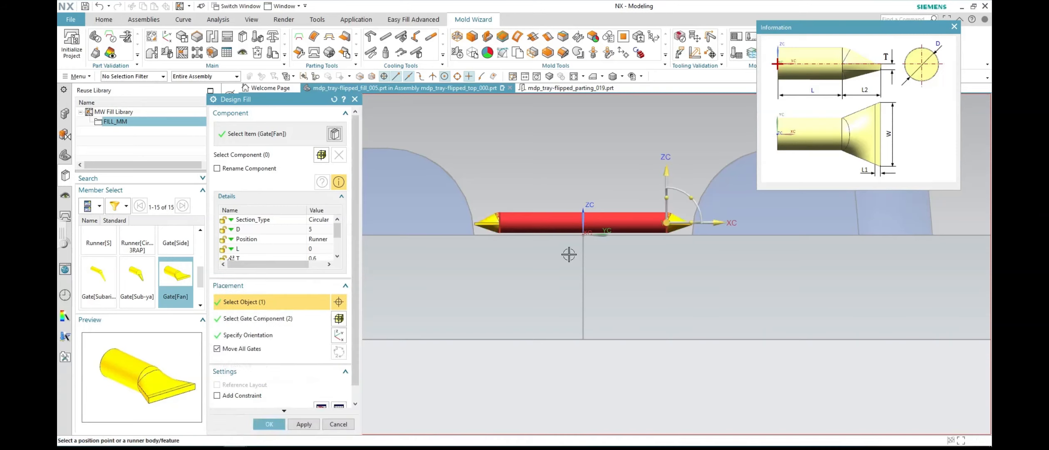
Step: Move both fan gates inward along the runner to a gate origin of about Y 20.48, Z 2.93 mm
{"action": "scroll", "coordinate": [537, 225], "scroll_direction": "up", "scroll_amount": 3}
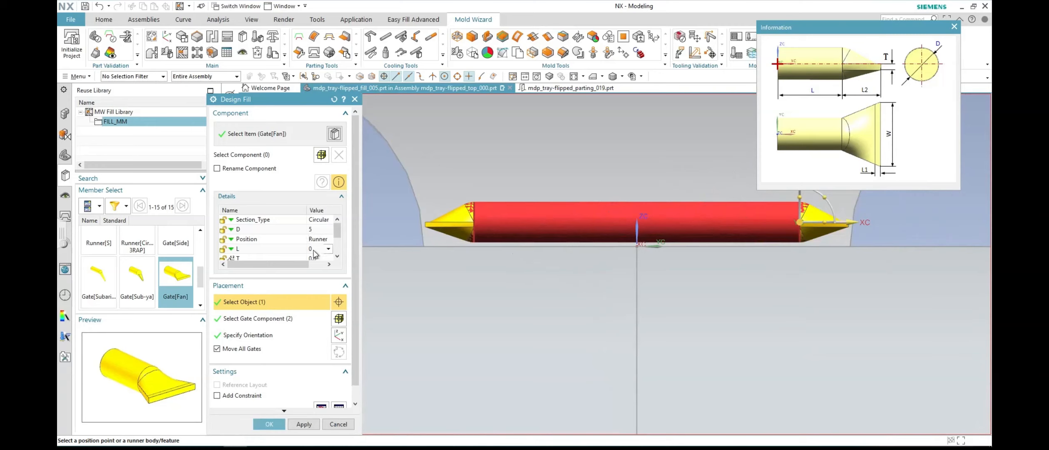
{"action": "scroll", "coordinate": [319, 247], "scroll_direction": "down", "scroll_amount": 2}
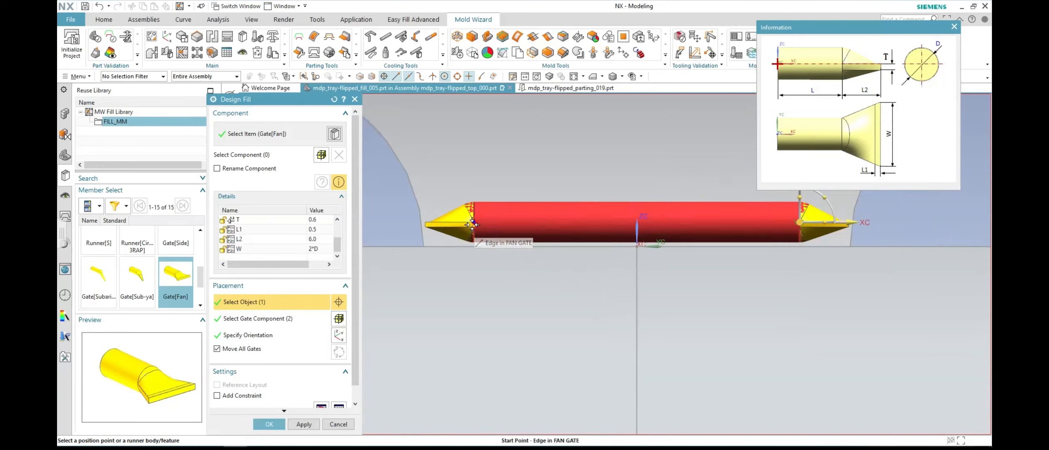
{"action": "left_click", "coordinate": [820, 224]}
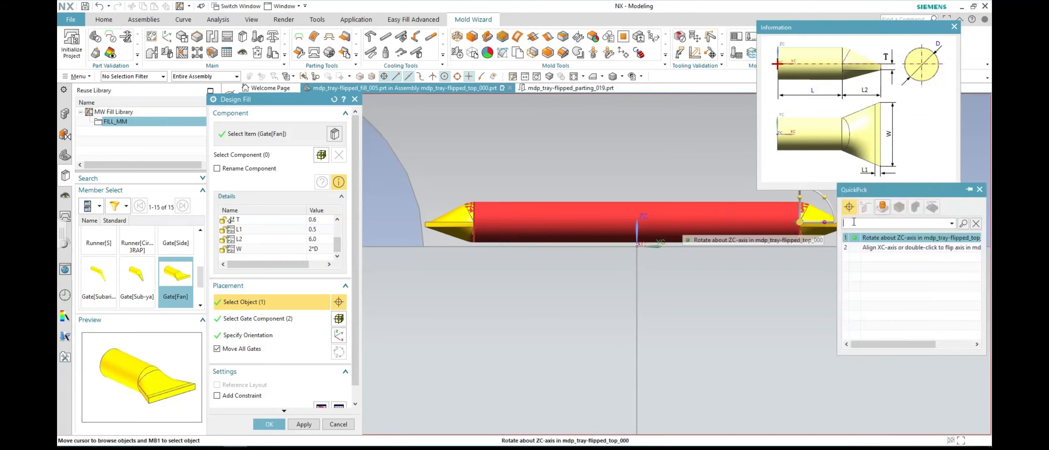
{"action": "left_click", "coordinate": [980, 189]}
{"action": "left_click", "coordinate": [853, 222]}
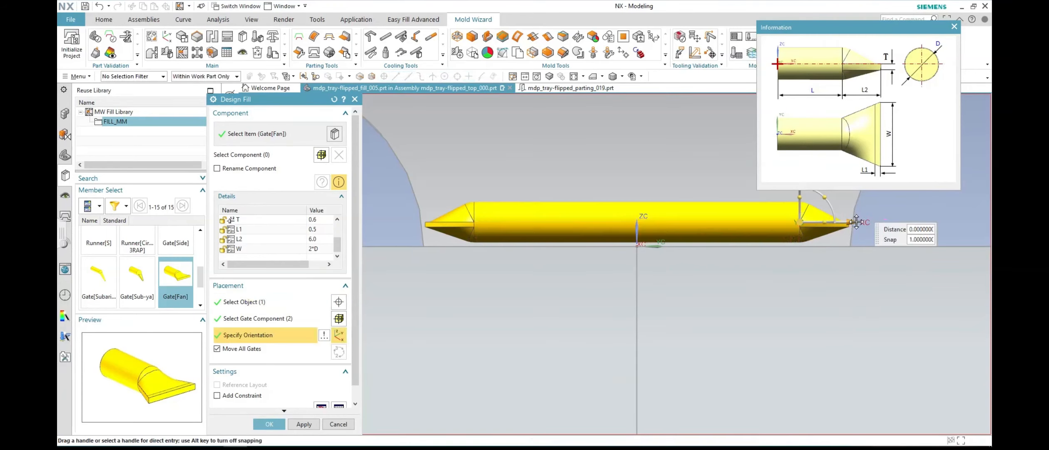
{"action": "left_click", "coordinate": [800, 222]}
{"action": "scroll", "coordinate": [864, 240], "scroll_direction": "up", "scroll_amount": 1}
{"action": "scroll", "coordinate": [859, 240], "scroll_direction": "up", "scroll_amount": 2}
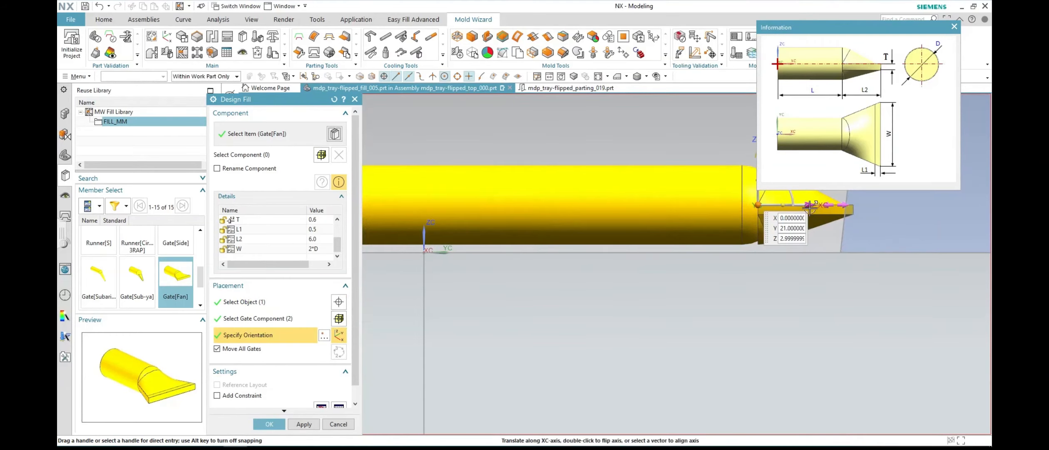
{"action": "left_click", "coordinate": [812, 205]}
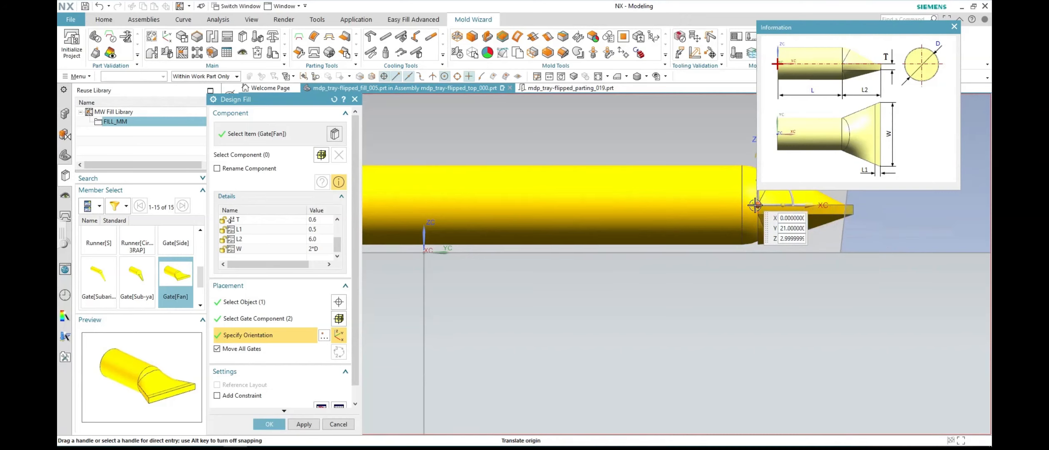
{"action": "left_click_drag", "start_coordinate": [756, 205], "coordinate": [749, 206]}
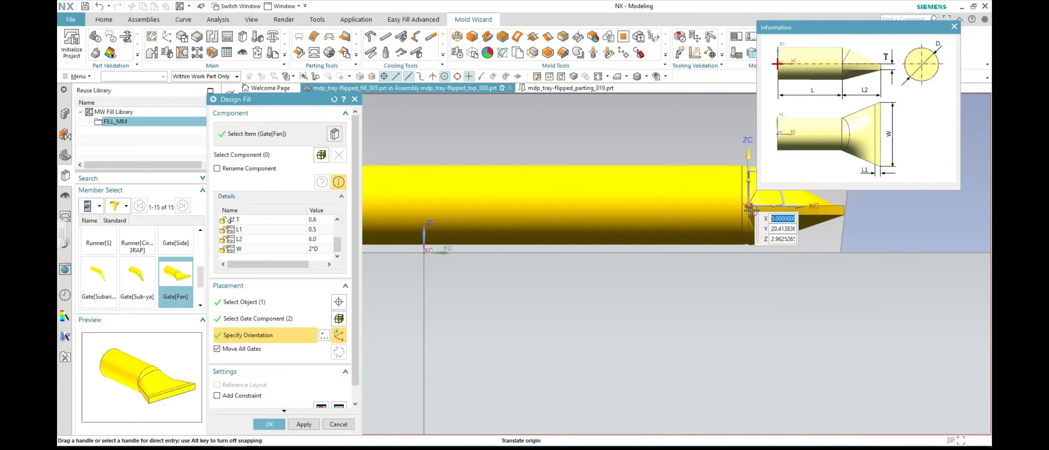
{"action": "left_click_drag", "start_coordinate": [749, 205], "coordinate": [749, 206]}
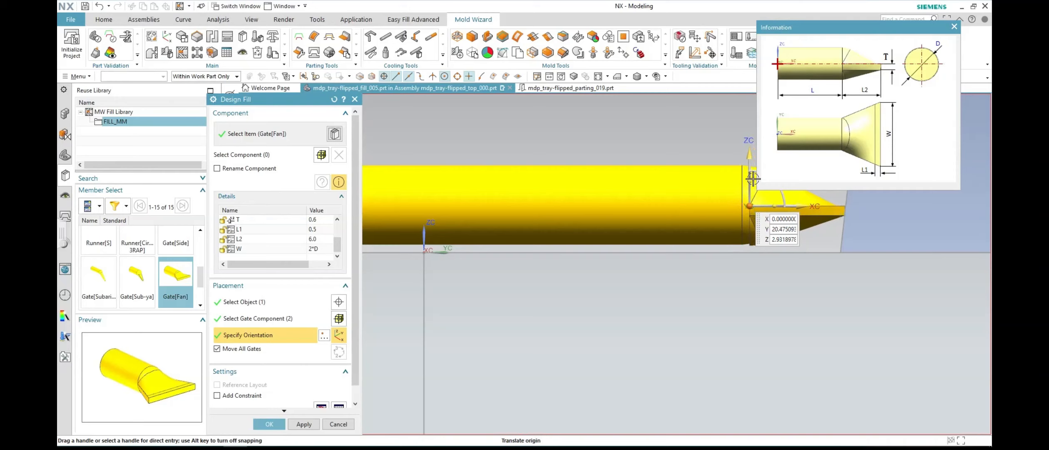
{"action": "left_click", "coordinate": [748, 207]}
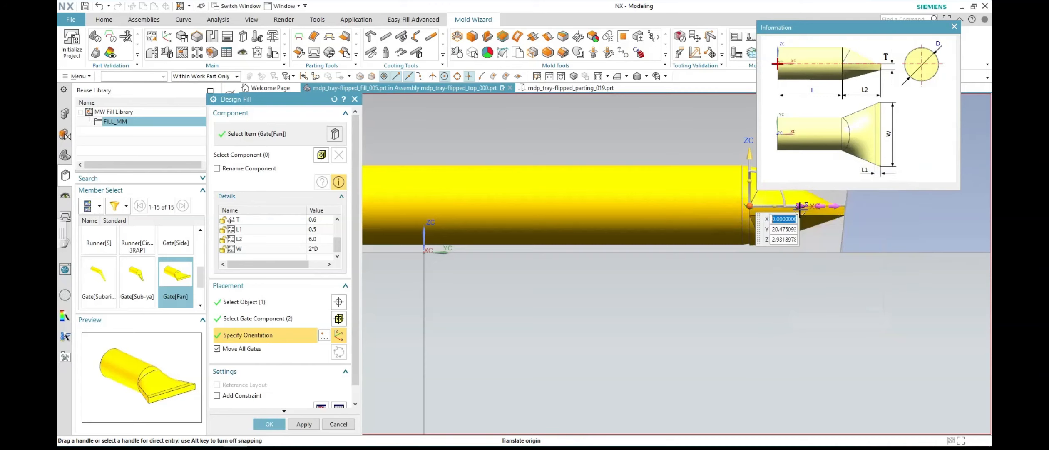
Step: Readjust the fan gates' origin to about Y 20.55, Z 3.01 mm so their tips meet the tray walls
{"action": "scroll", "coordinate": [750, 167], "scroll_direction": "up", "scroll_amount": 2}
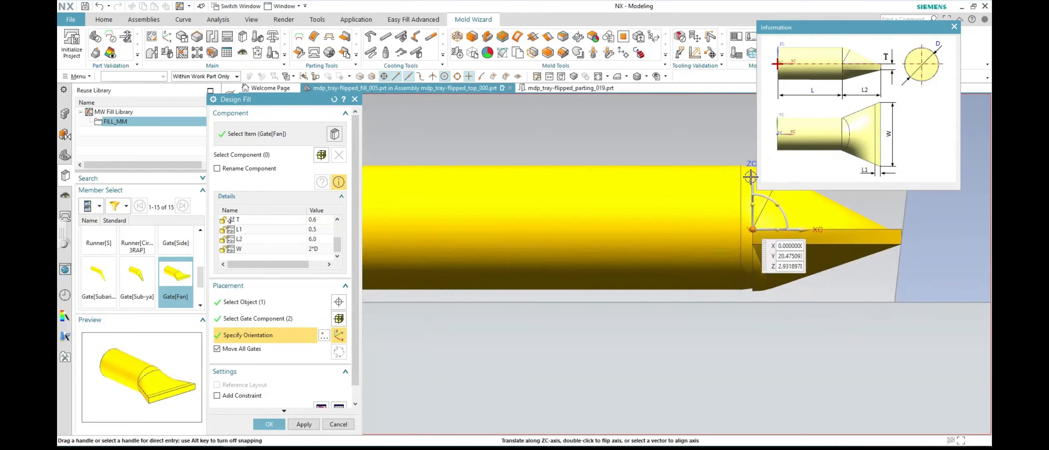
{"action": "left_click", "coordinate": [752, 174]}
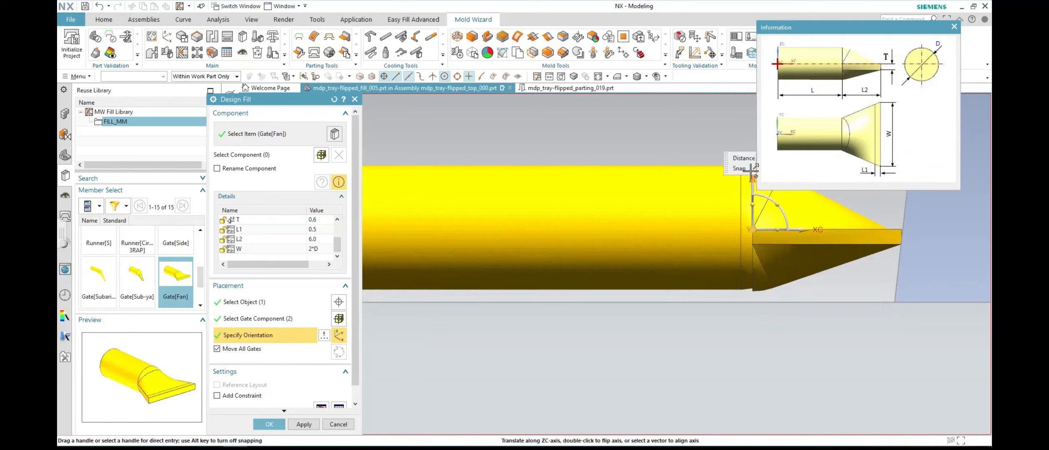
{"action": "left_click", "coordinate": [751, 227]}
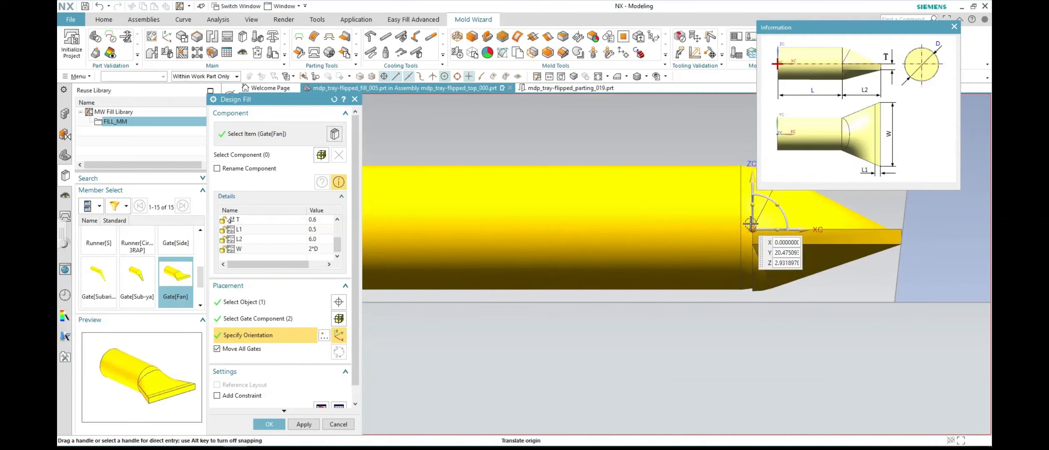
{"action": "left_click_drag", "start_coordinate": [751, 224], "coordinate": [748, 226]}
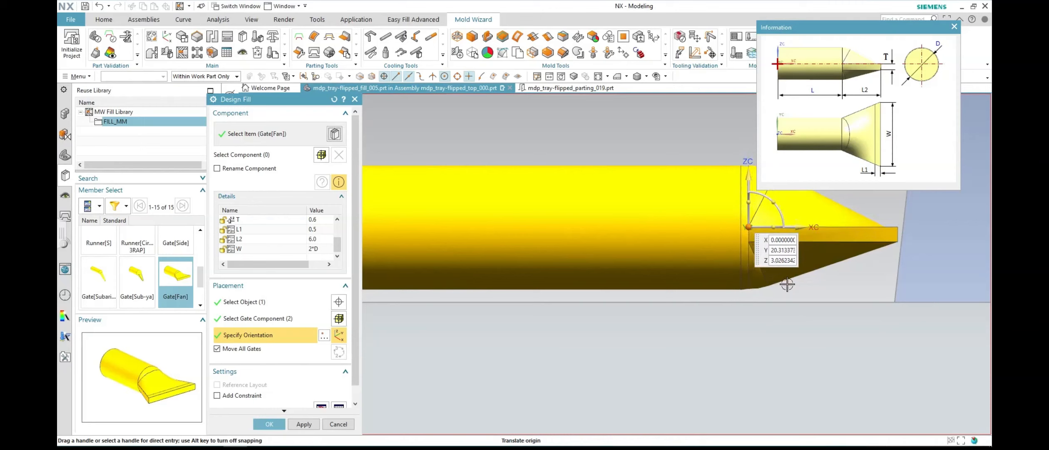
{"action": "scroll", "coordinate": [679, 243], "scroll_direction": "down", "scroll_amount": 3}
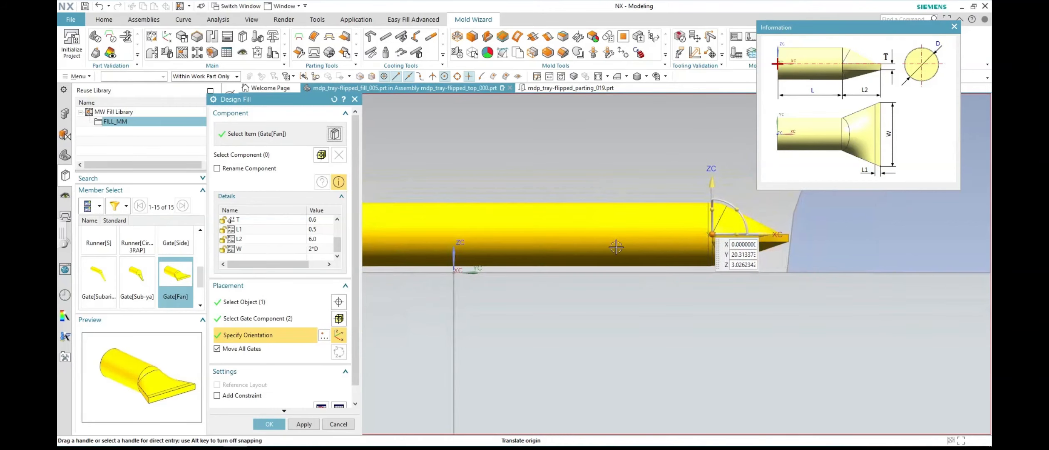
{"action": "scroll", "coordinate": [617, 247], "scroll_direction": "down", "scroll_amount": 2}
{"action": "scroll", "coordinate": [690, 217], "scroll_direction": "up", "scroll_amount": 5}
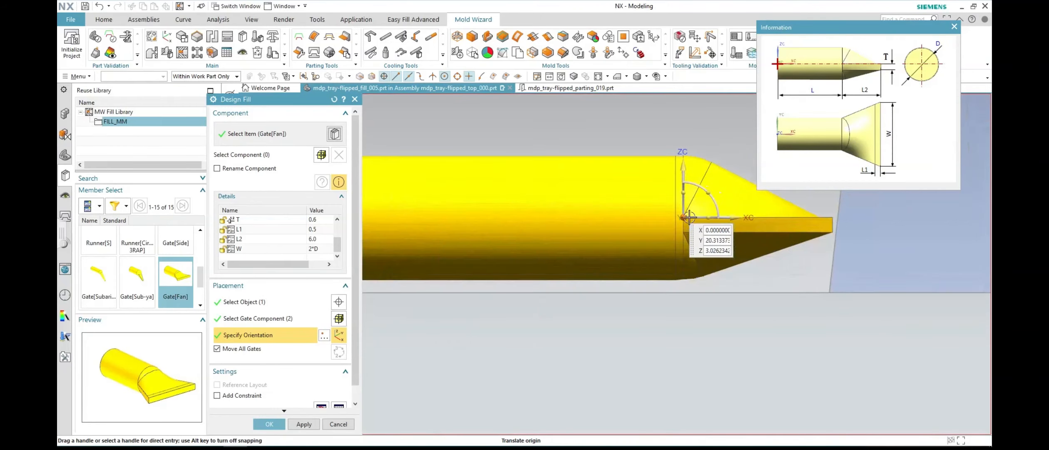
{"action": "left_click_drag", "start_coordinate": [689, 217], "coordinate": [690, 218]}
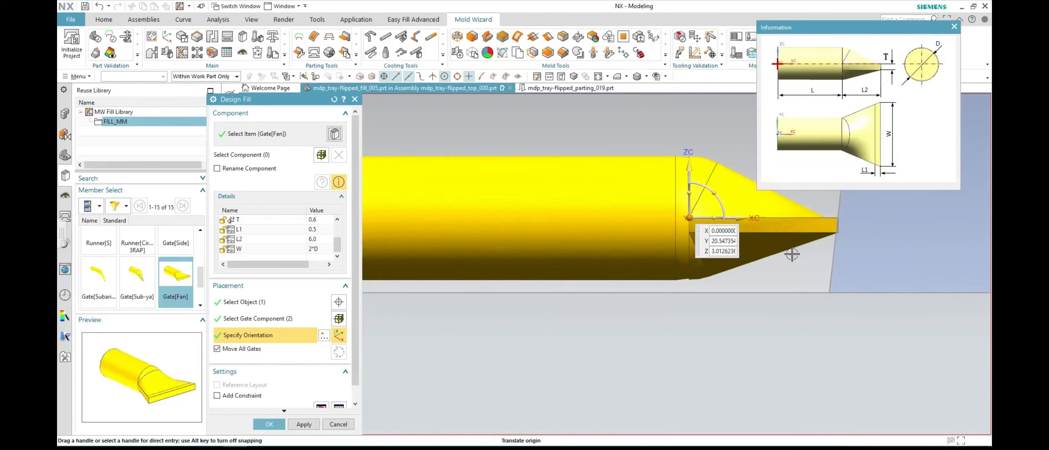
Step: Raise the fan gates' origin slightly to about Z 3.03 mm, create the gates and check their contact with both trays
{"action": "left_click", "coordinate": [690, 215]}
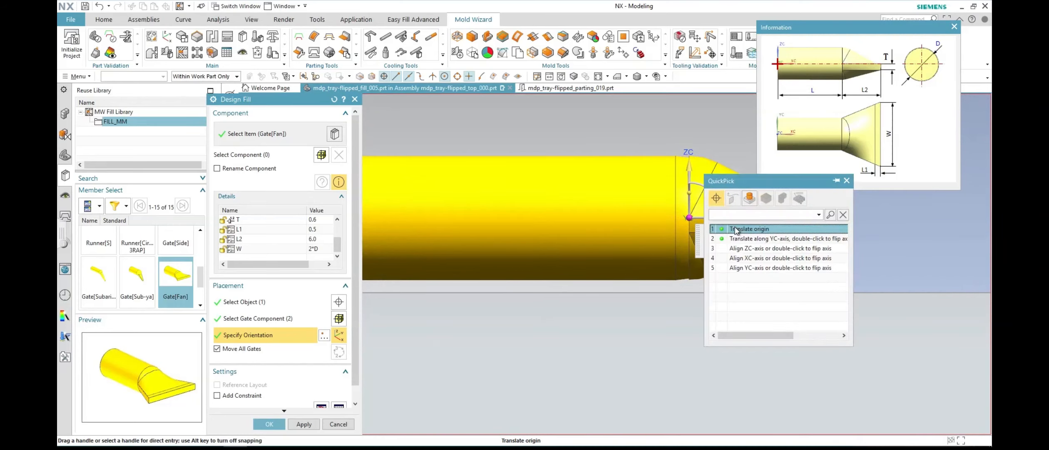
{"action": "left_click", "coordinate": [847, 181]}
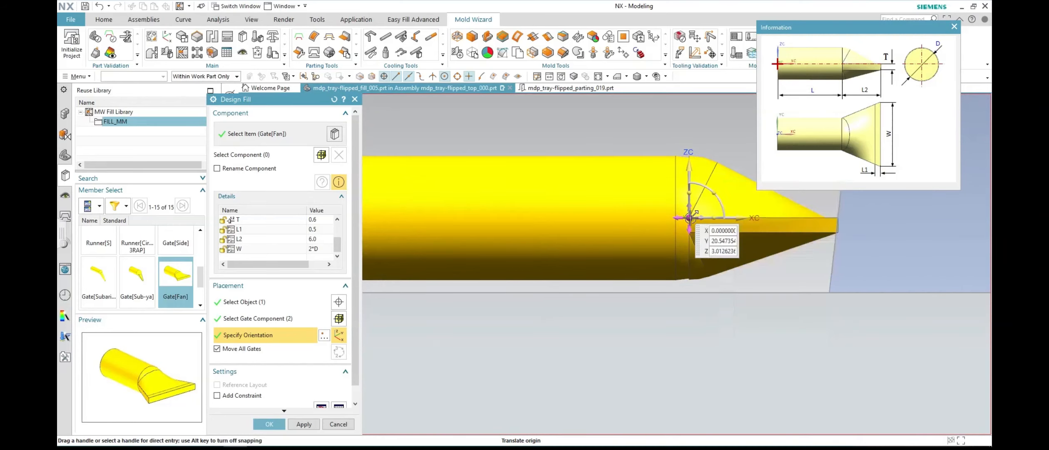
{"action": "left_click_drag", "start_coordinate": [691, 211], "coordinate": [690, 217]}
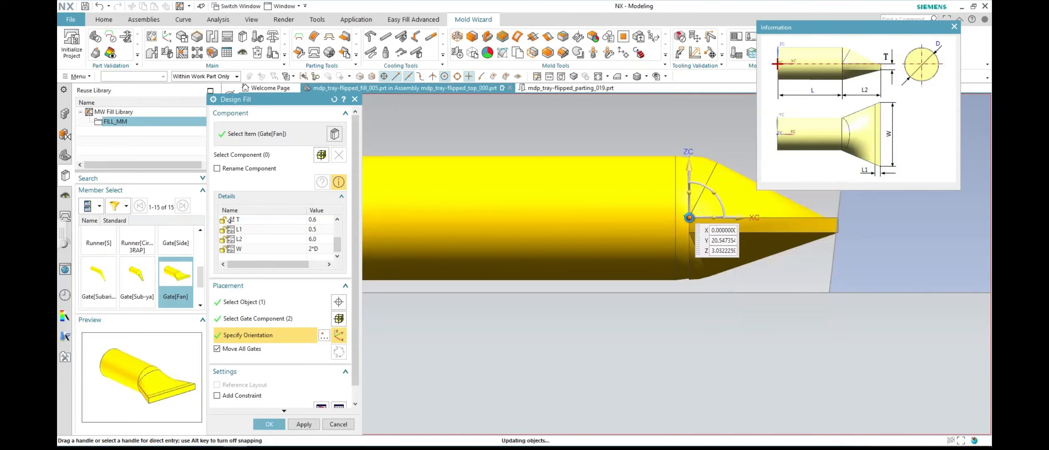
{"action": "left_click", "coordinate": [284, 422]}
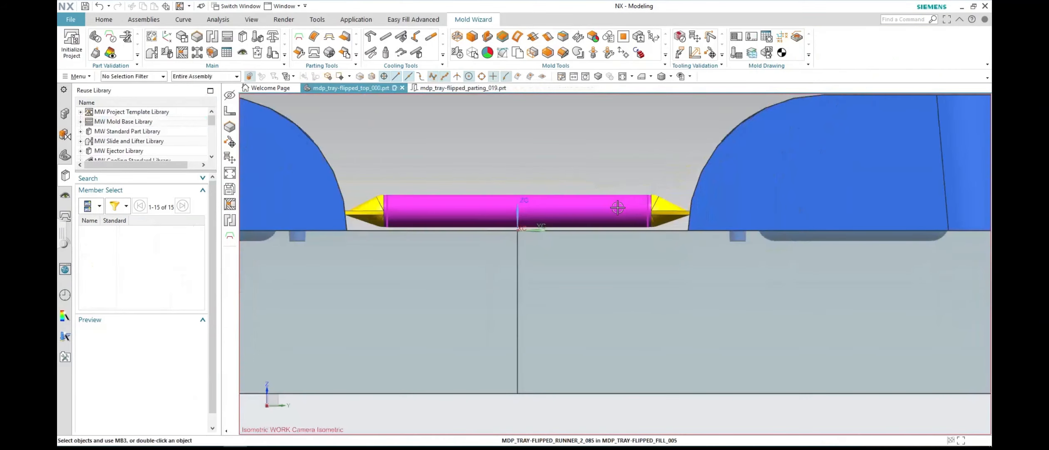
{"action": "scroll", "coordinate": [401, 220], "scroll_direction": "up", "scroll_amount": 8}
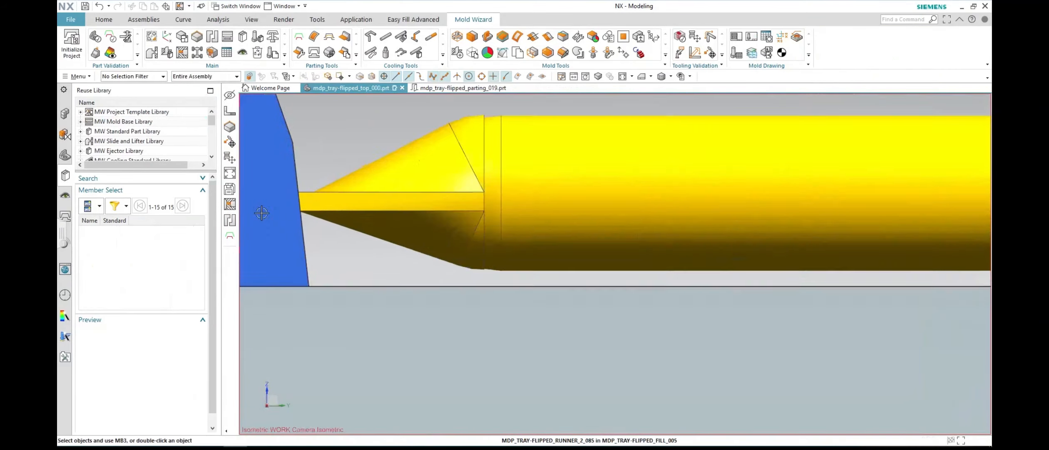
{"action": "scroll", "coordinate": [431, 199], "scroll_direction": "down", "scroll_amount": 5}
{"action": "scroll", "coordinate": [430, 200], "scroll_direction": "down", "scroll_amount": 6}
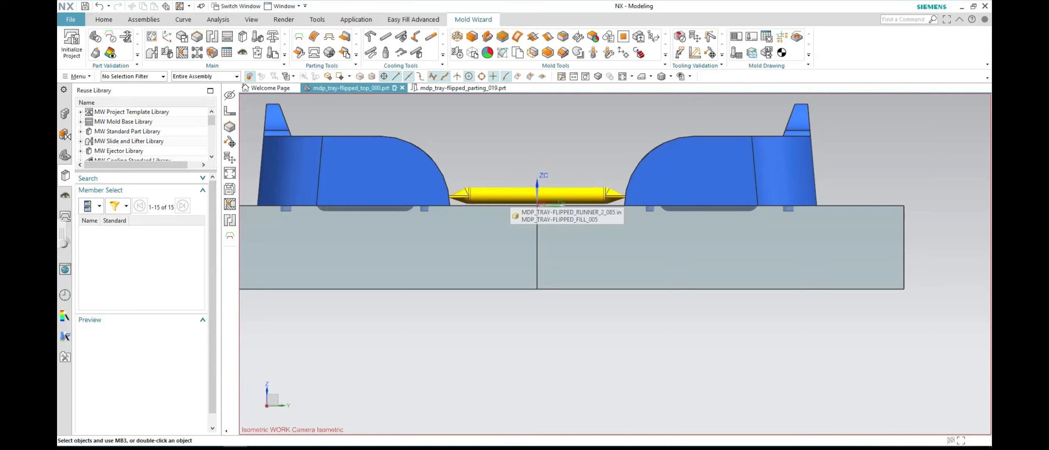
{"action": "left_click", "coordinate": [198, 53]}
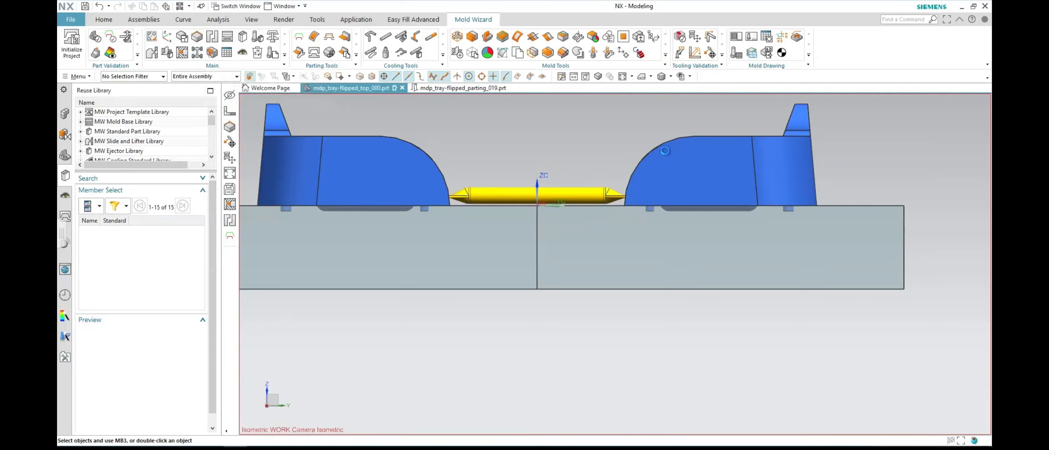
{"action": "scroll", "coordinate": [578, 138], "scroll_direction": "down", "scroll_amount": 5}
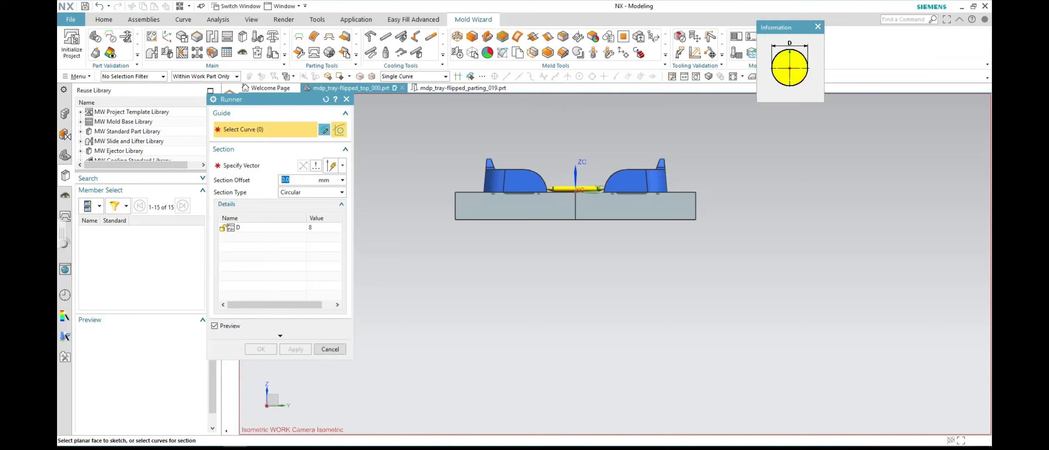
{"action": "left_click", "coordinate": [330, 349]}
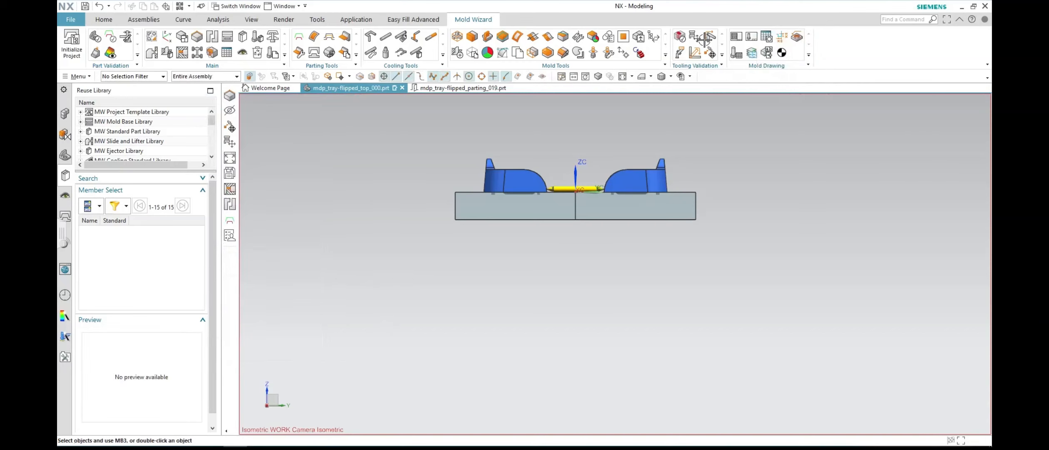
Step: Show all components of the mold assembly, including the complete mold base
{"action": "left_click", "coordinate": [64, 195]}
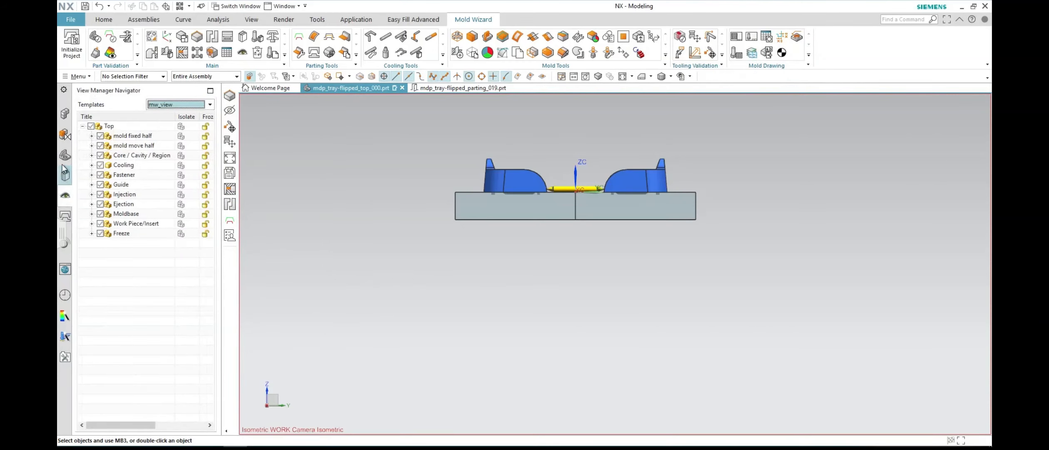
{"action": "left_click", "coordinate": [91, 126]}
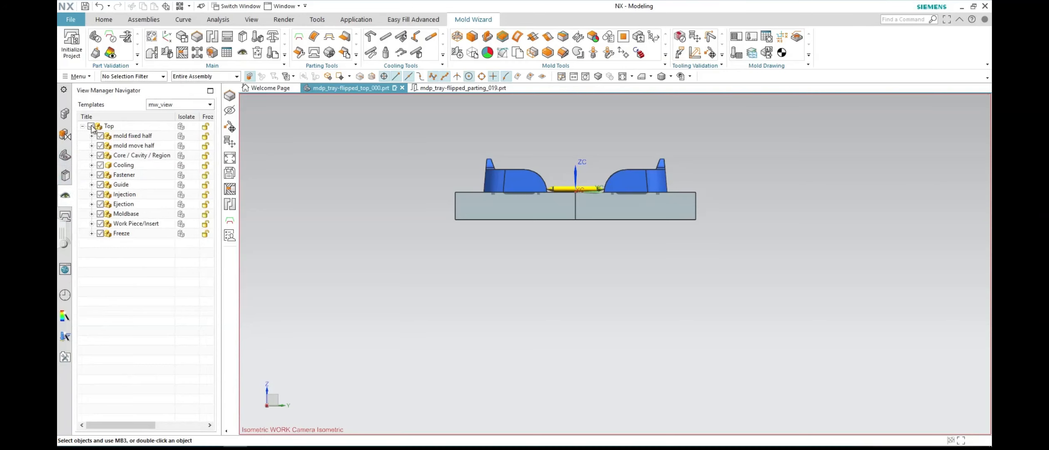
{"action": "scroll", "coordinate": [605, 136], "scroll_direction": "down", "scroll_amount": 5}
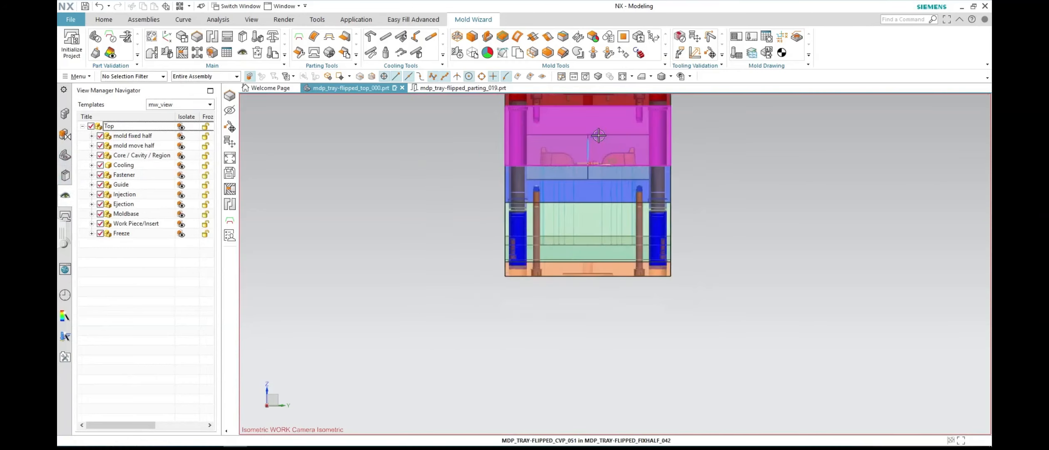
Step: Hide the cavity plate of the fixed half to expose the cores and the runner
{"action": "scroll", "coordinate": [588, 116], "scroll_direction": "up", "scroll_amount": 2}
{"action": "scroll", "coordinate": [588, 116], "scroll_direction": "up", "scroll_amount": 3}
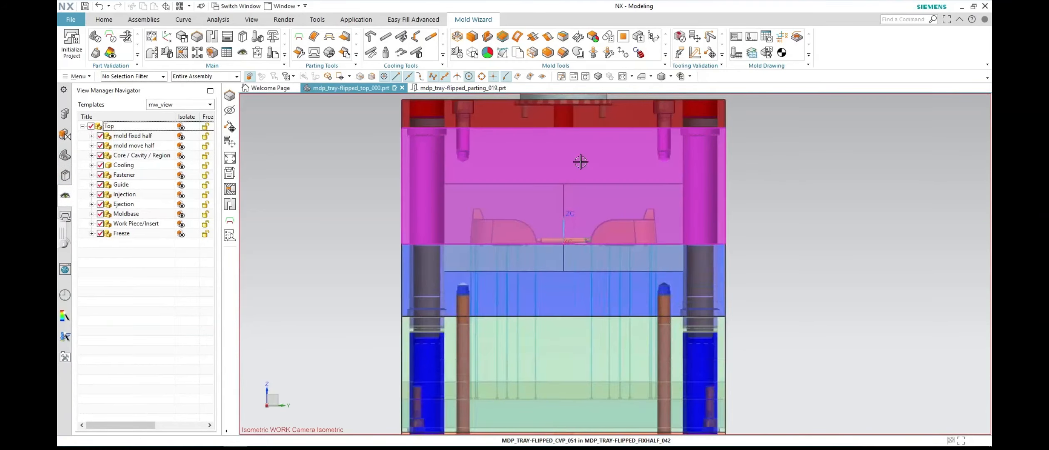
{"action": "right_click", "coordinate": [582, 163]}
{"action": "left_click", "coordinate": [612, 188]}
{"action": "scroll", "coordinate": [625, 138], "scroll_direction": "down", "scroll_amount": 2}
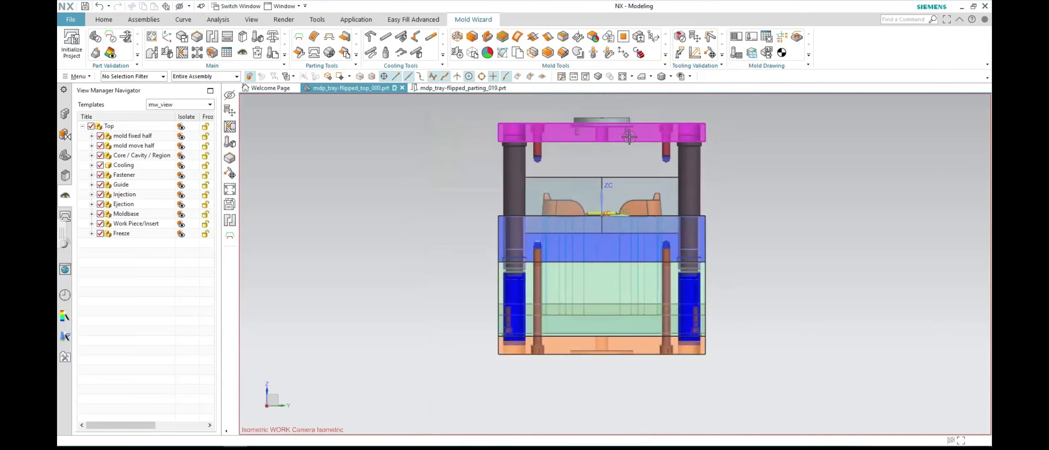
Step: Hide the top clamping plate of the fixed half to expose the locating ring and screws
{"action": "right_click", "coordinate": [637, 138]}
{"action": "left_click", "coordinate": [655, 160]}
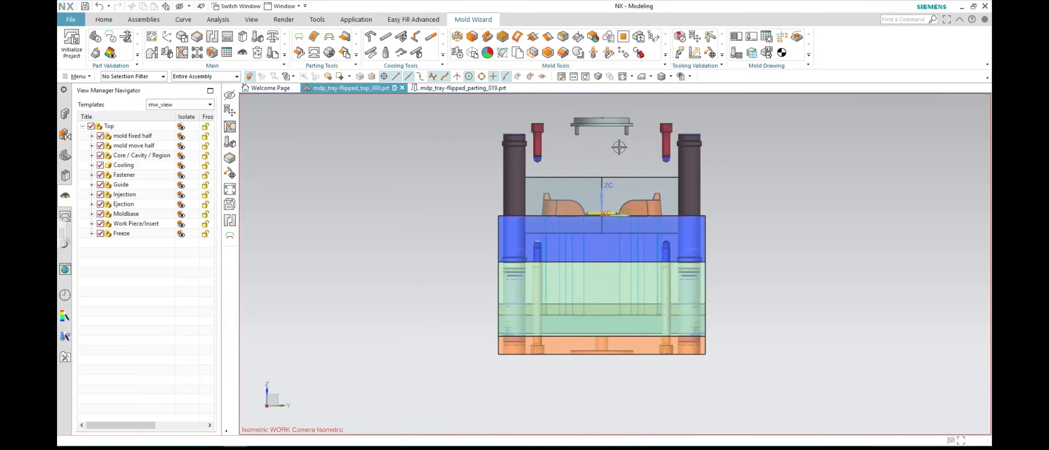
{"action": "scroll", "coordinate": [619, 147], "scroll_direction": "up", "scroll_amount": 2}
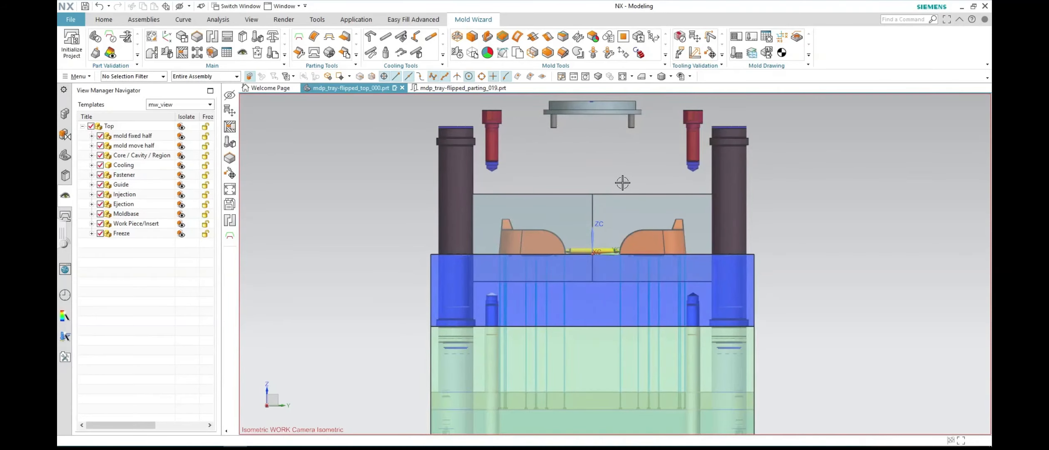
{"action": "scroll", "coordinate": [621, 174], "scroll_direction": "down", "scroll_amount": 1}
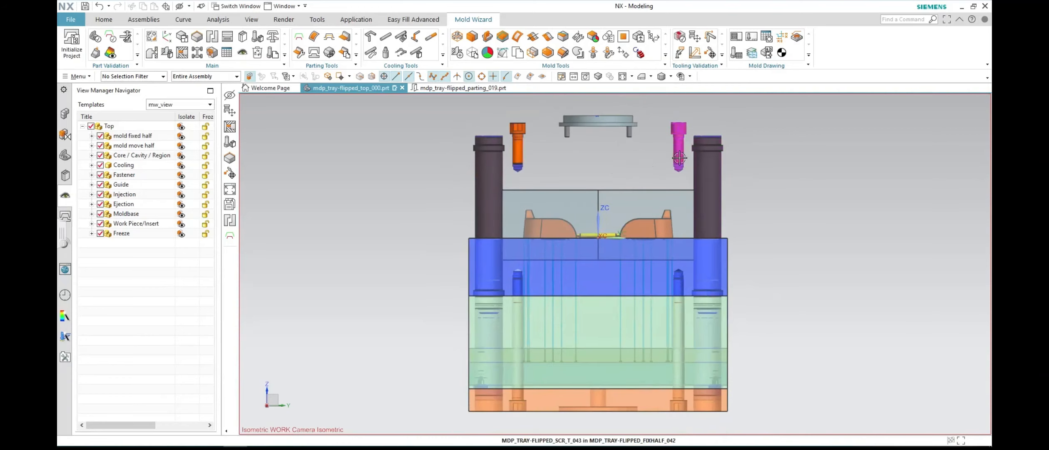
Step: Show all hidden components of the mold assembly
{"action": "left_click", "coordinate": [691, 76]}
{"action": "left_click", "coordinate": [688, 93]}
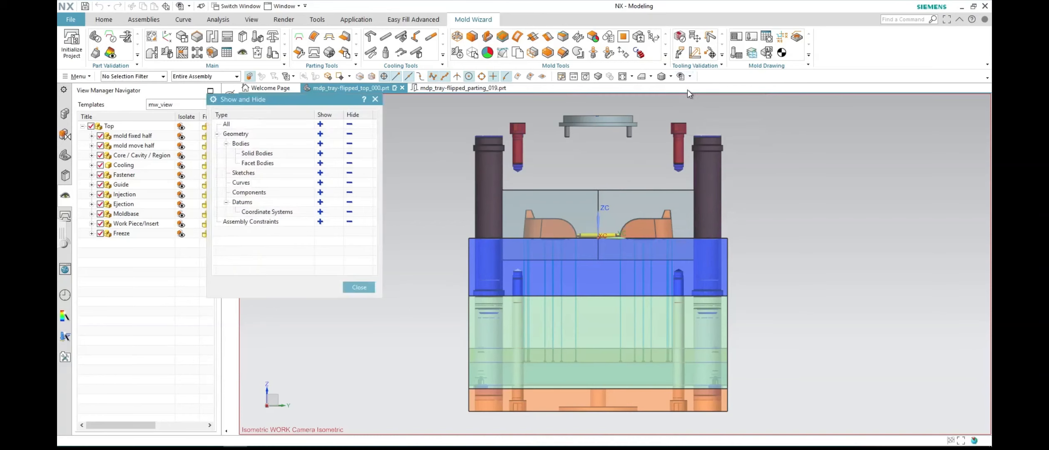
{"action": "left_click", "coordinate": [321, 124]}
{"action": "left_click", "coordinate": [359, 287]}
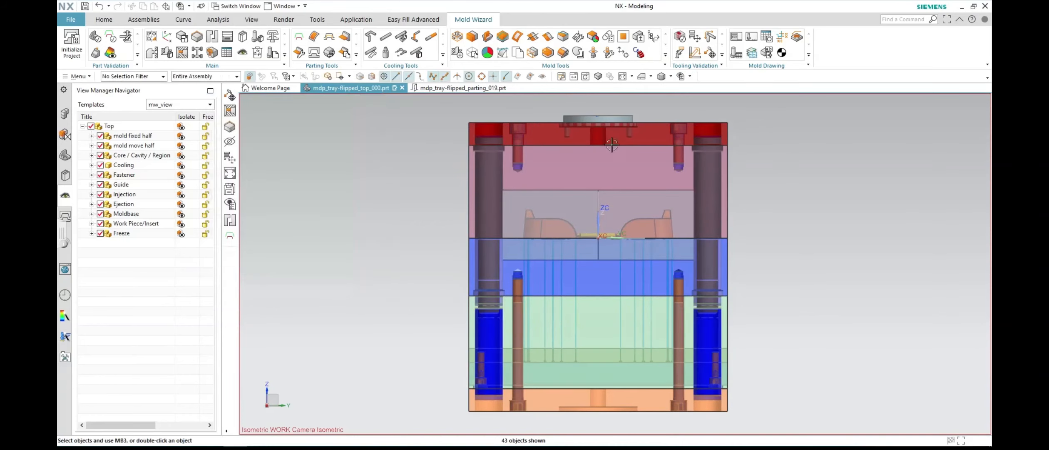
Step: Undo hiding the top clamping plate and hide the fixed half's cavity plate instead
{"action": "right_click", "coordinate": [666, 139]}
{"action": "left_click", "coordinate": [692, 163]}
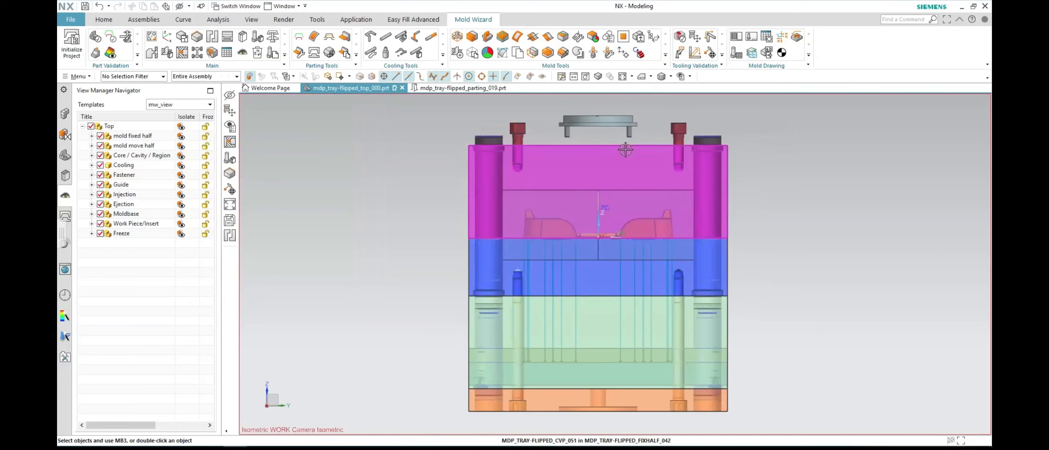
{"action": "key", "text": "ctrl+z"}
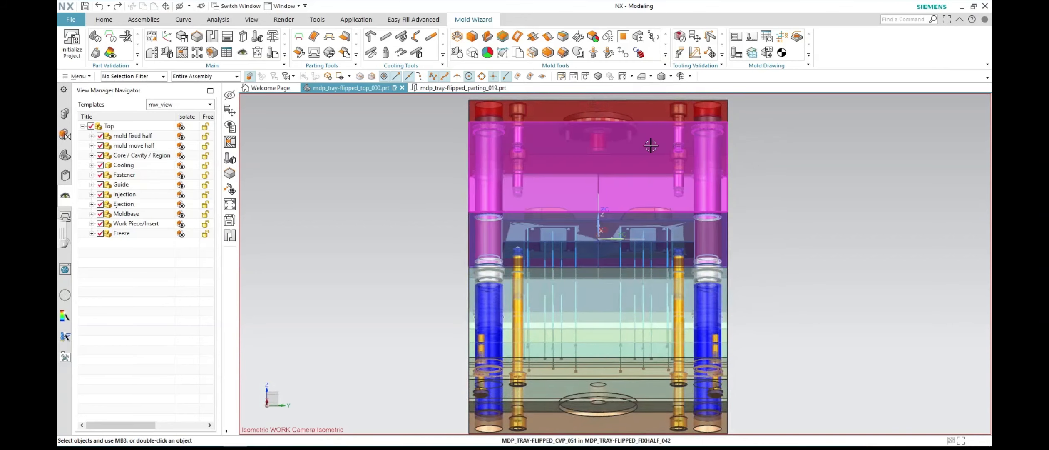
{"action": "right_click", "coordinate": [643, 146]}
{"action": "left_click", "coordinate": [661, 170]}
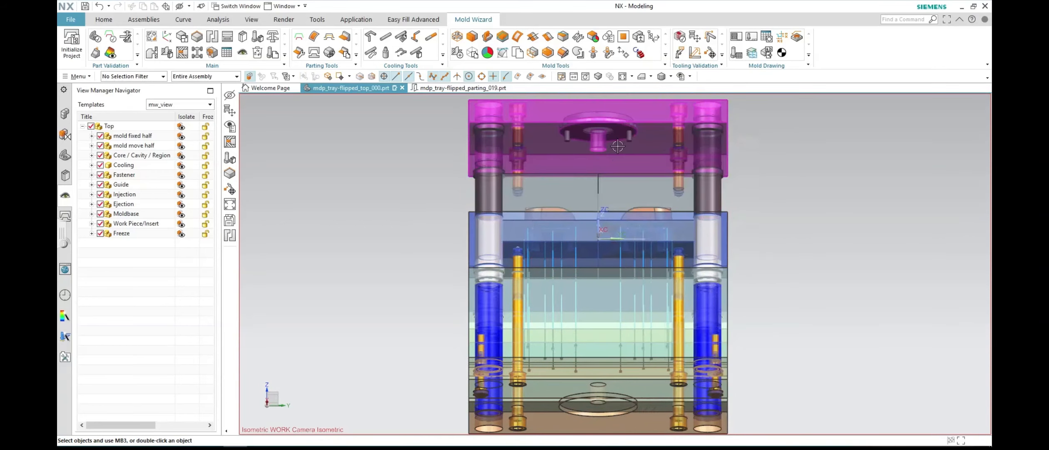
Step: Try hiding the top clamping plate together with the already hidden cavity plate
{"action": "left_click", "coordinate": [596, 151]}
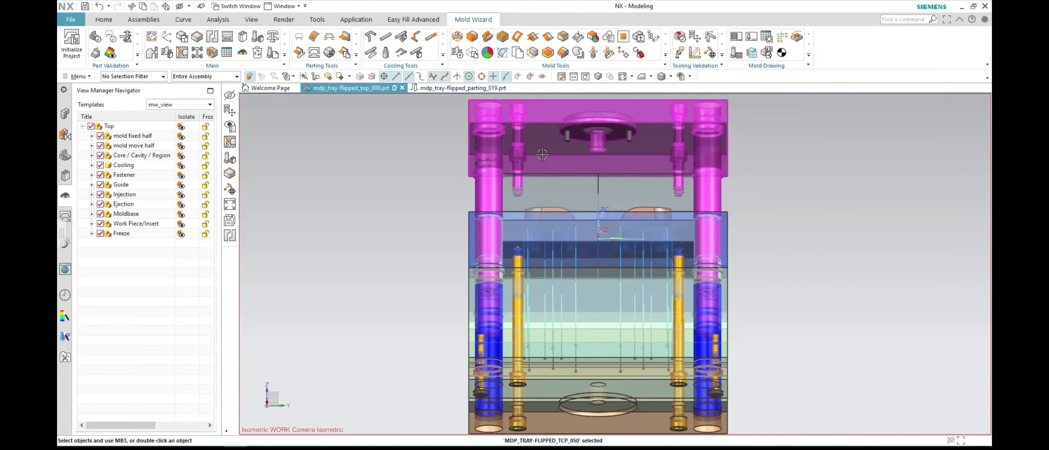
{"action": "right_click", "coordinate": [533, 146]}
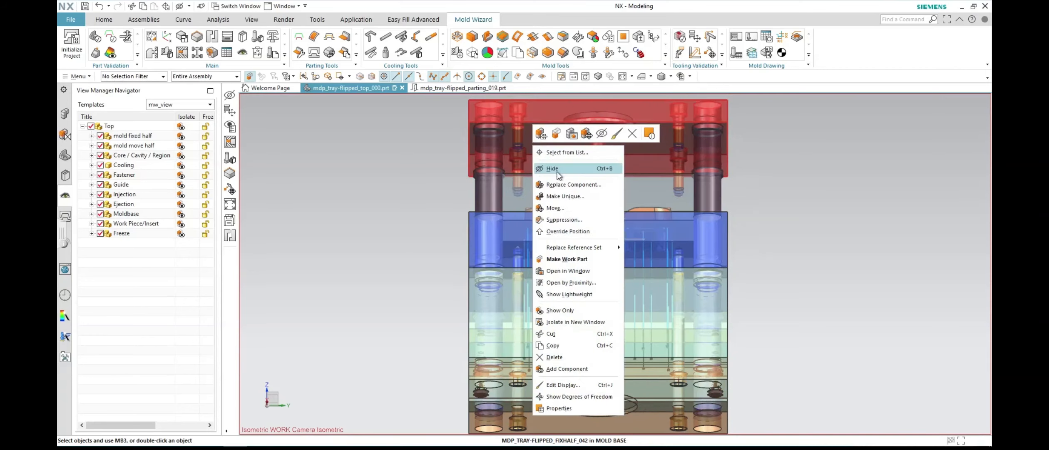
{"action": "left_click", "coordinate": [573, 170]}
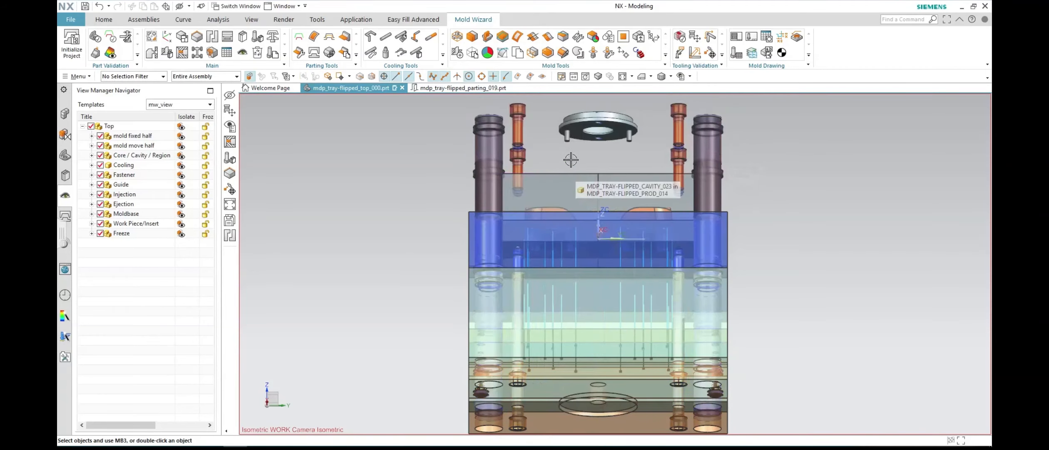
{"action": "key", "text": "ctrl+z"}
Step: Add the DHR76 sprue bushing from the DME_MM Injection standard parts, with D 12, O 2.5 and N 22
{"action": "scroll", "coordinate": [605, 146], "scroll_direction": "up", "scroll_amount": 5}
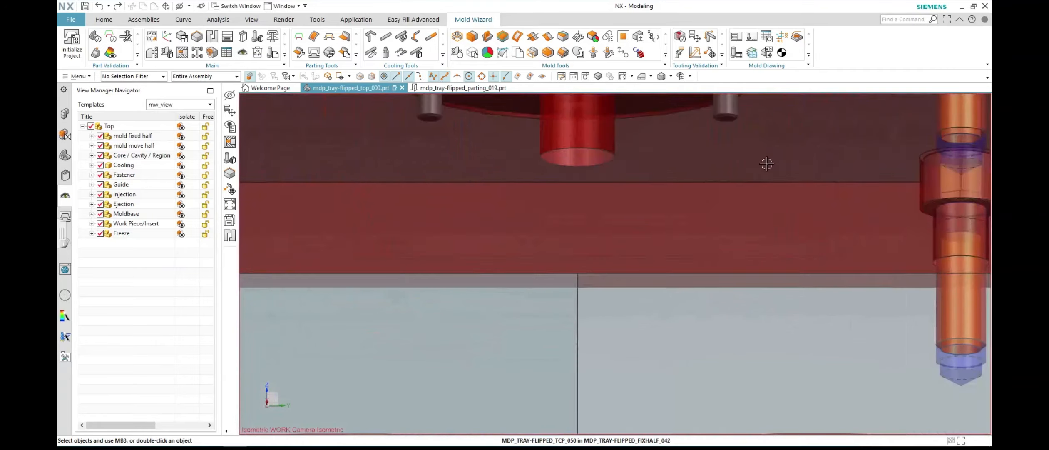
{"action": "scroll", "coordinate": [646, 155], "scroll_direction": "down", "scroll_amount": 4}
{"action": "scroll", "coordinate": [646, 155], "scroll_direction": "down", "scroll_amount": 3}
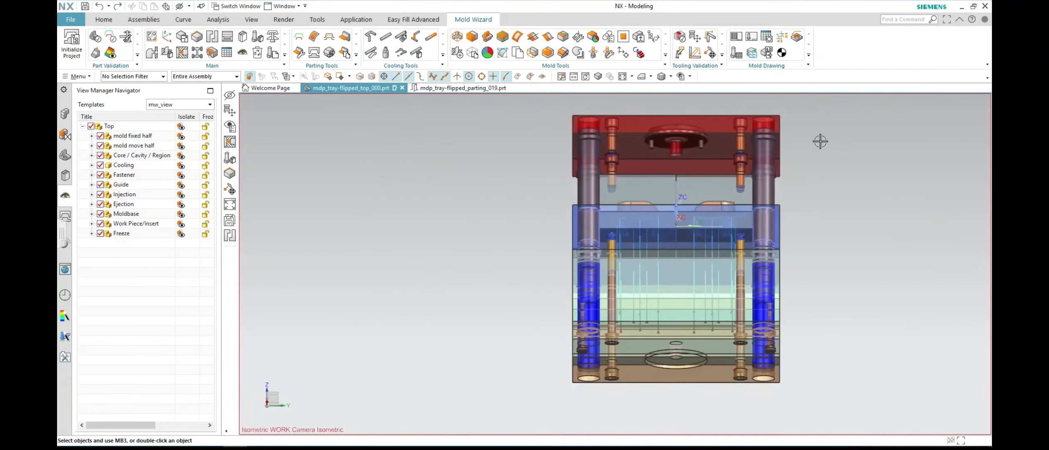
{"action": "middle_click_drag", "start_coordinate": [820, 141], "coordinate": [807, 164]}
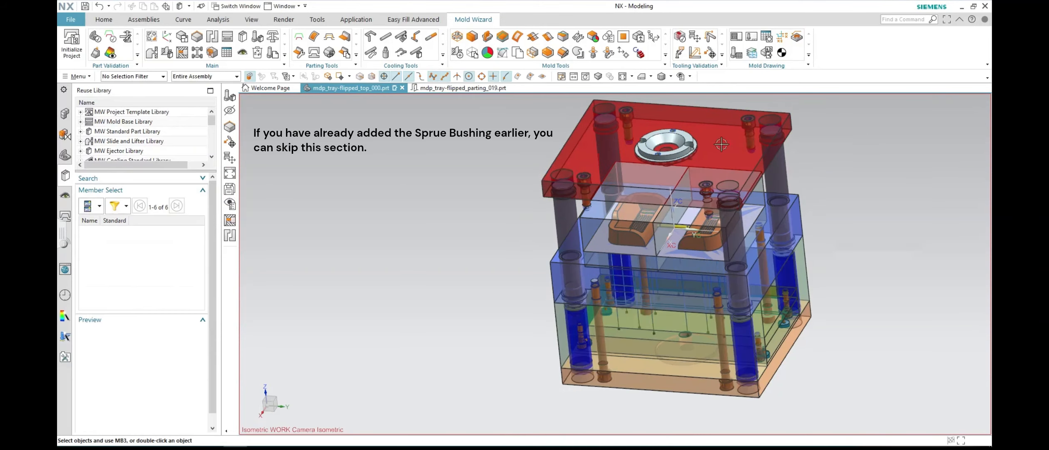
{"action": "scroll", "coordinate": [707, 148], "scroll_direction": "up", "scroll_amount": 8}
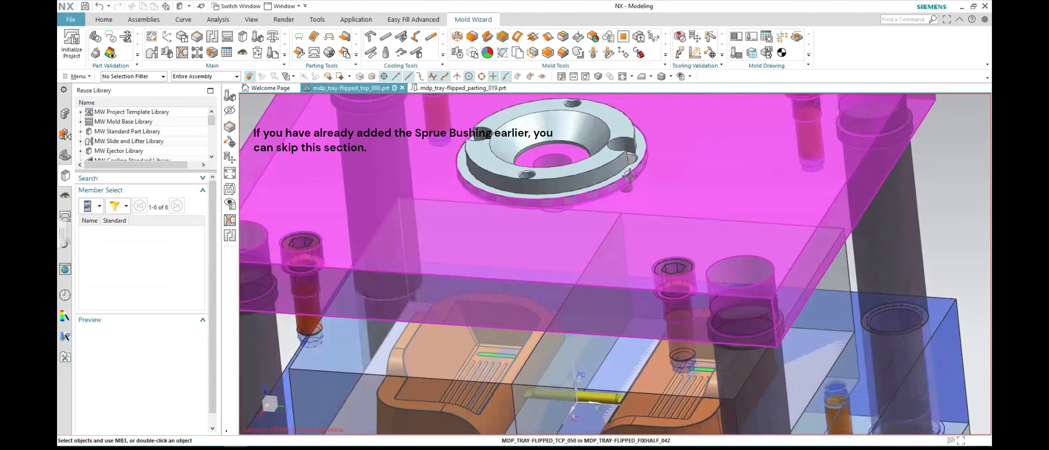
{"action": "scroll", "coordinate": [602, 180], "scroll_direction": "down", "scroll_amount": 8}
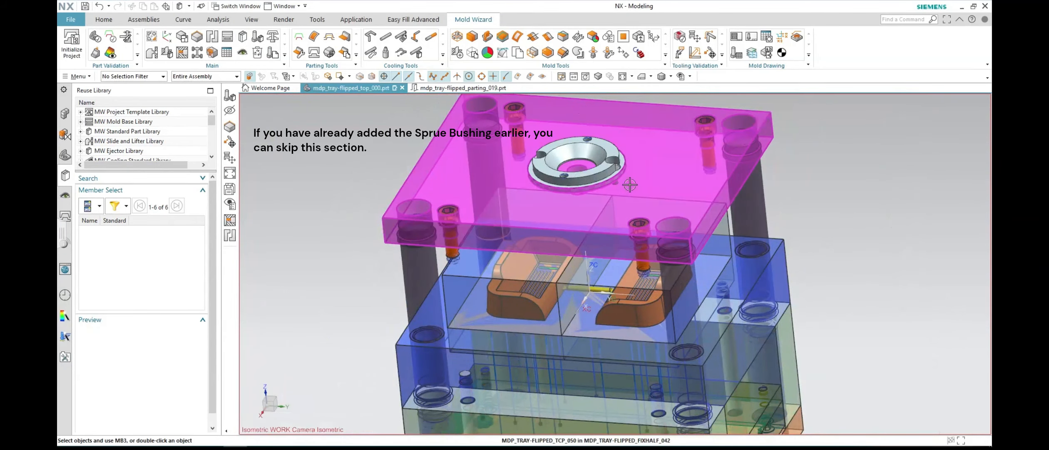
{"action": "left_click", "coordinate": [246, 42]}
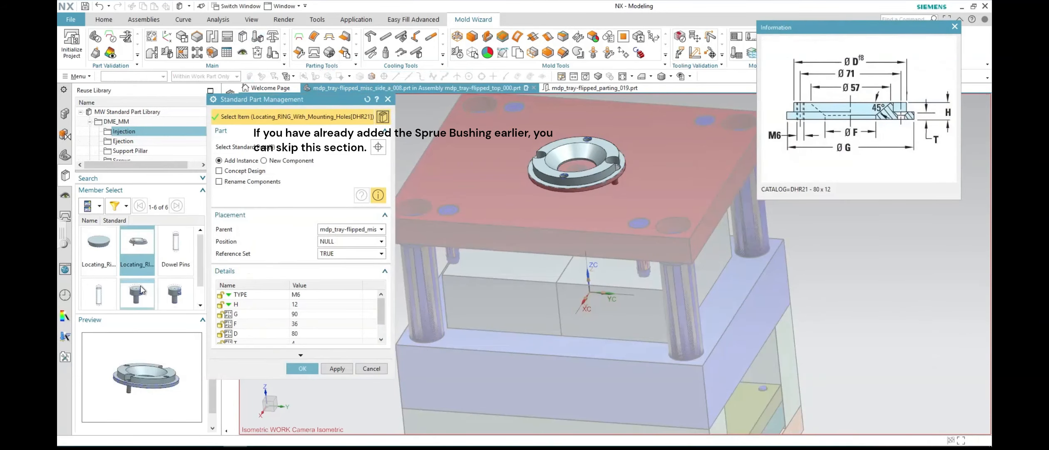
{"action": "scroll", "coordinate": [190, 282], "scroll_direction": "down", "scroll_amount": 1}
{"action": "scroll", "coordinate": [190, 281], "scroll_direction": "down", "scroll_amount": 1}
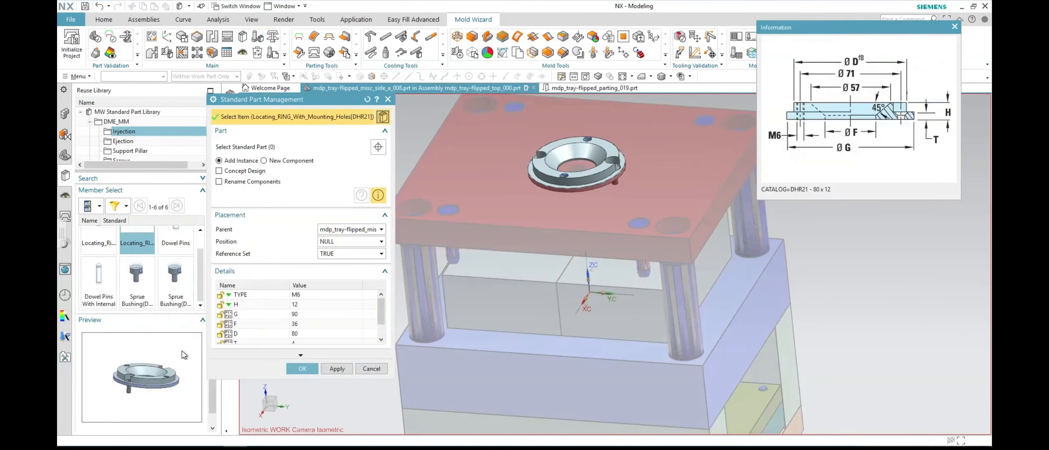
{"action": "left_click", "coordinate": [137, 278]}
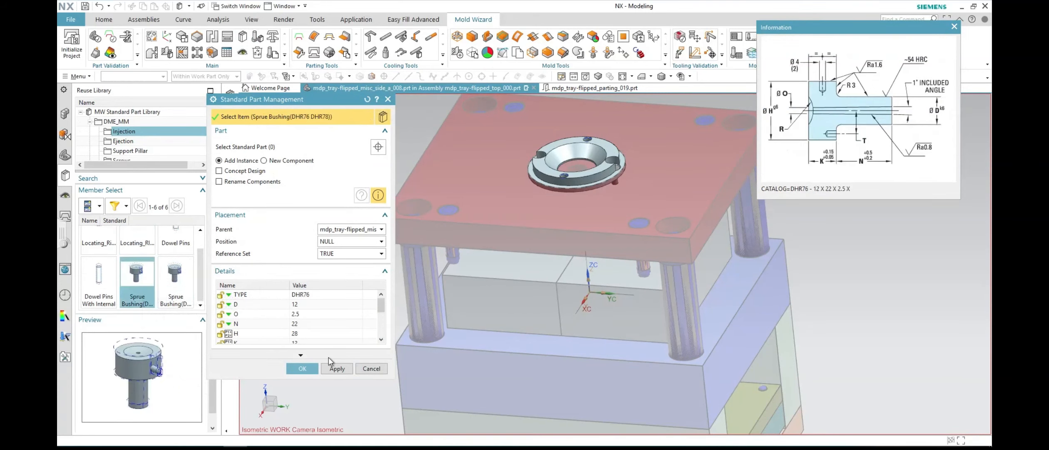
{"action": "left_click", "coordinate": [310, 369]}
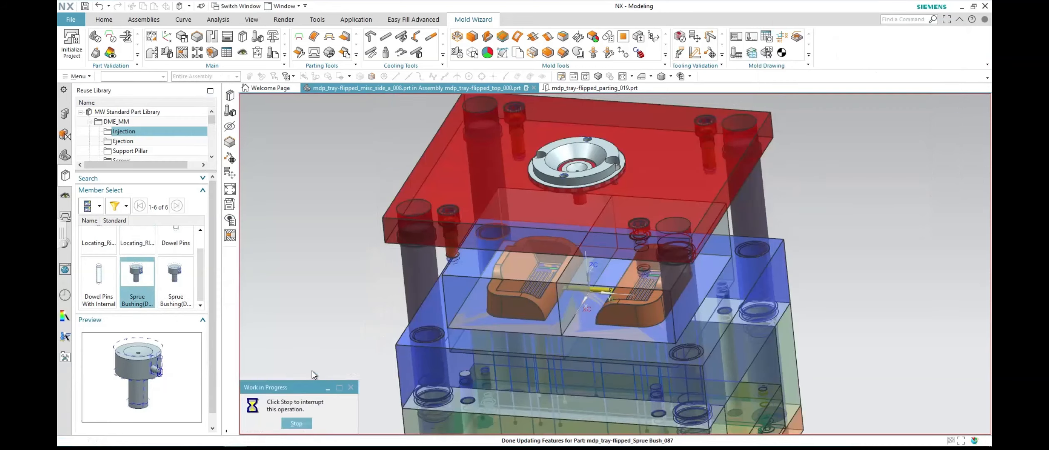
Step: Hide the top clamping plate to expose the sprue bushing above the cores
{"action": "right_click", "coordinate": [651, 189]}
{"action": "left_click", "coordinate": [667, 193]}
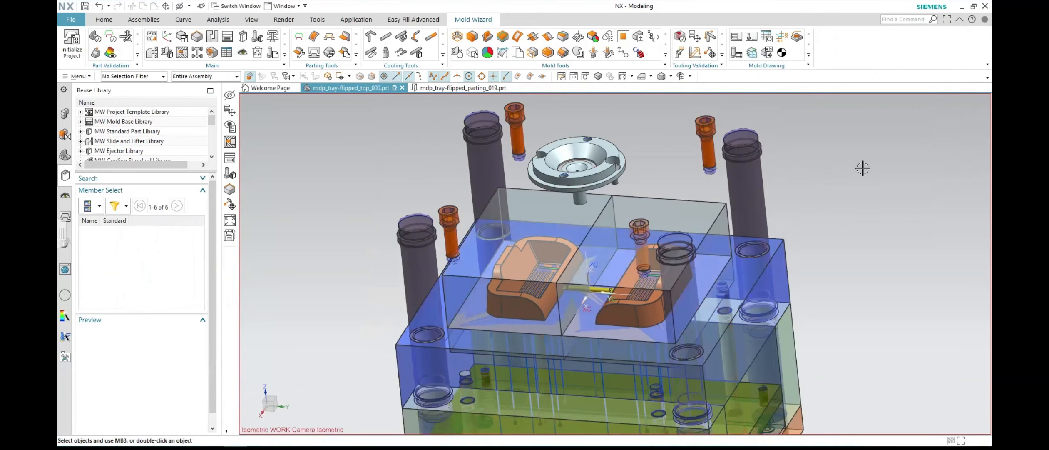
{"action": "scroll", "coordinate": [863, 168], "scroll_direction": "down", "scroll_amount": 2}
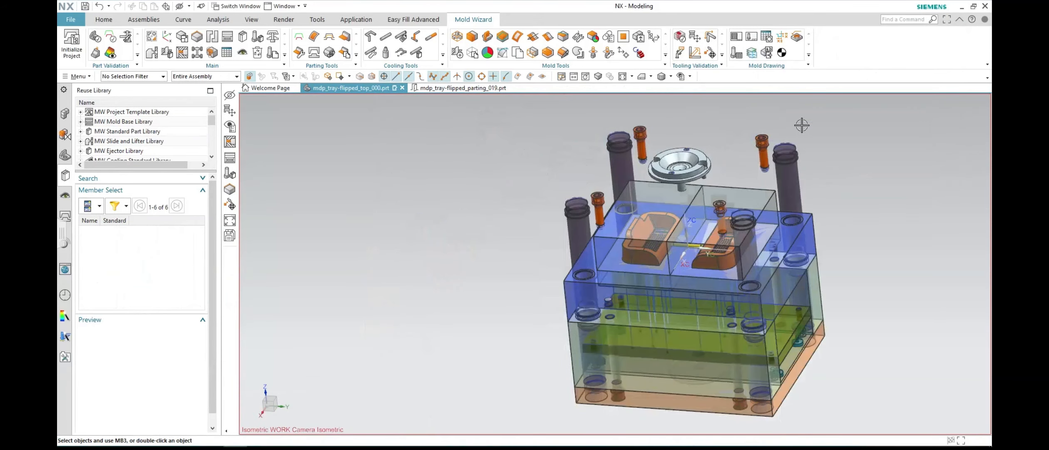
{"action": "left_click", "coordinate": [669, 79]}
{"action": "left_click", "coordinate": [670, 80]}
{"action": "left_click", "coordinate": [651, 79]}
{"action": "left_click", "coordinate": [664, 94]}
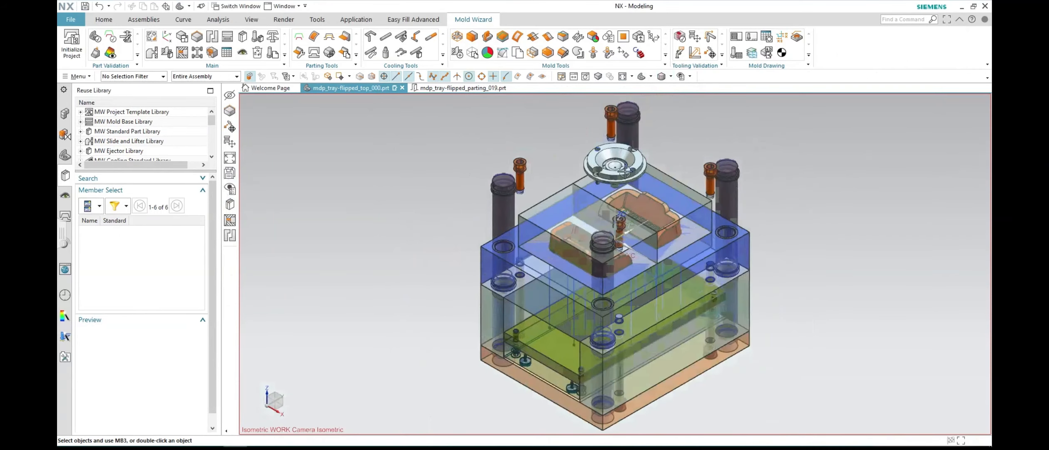
Step: Create a bisector datum plane midway between opposite outer side faces of the core blocks
{"action": "left_click", "coordinate": [104, 19]}
{"action": "left_click", "coordinate": [156, 49]}
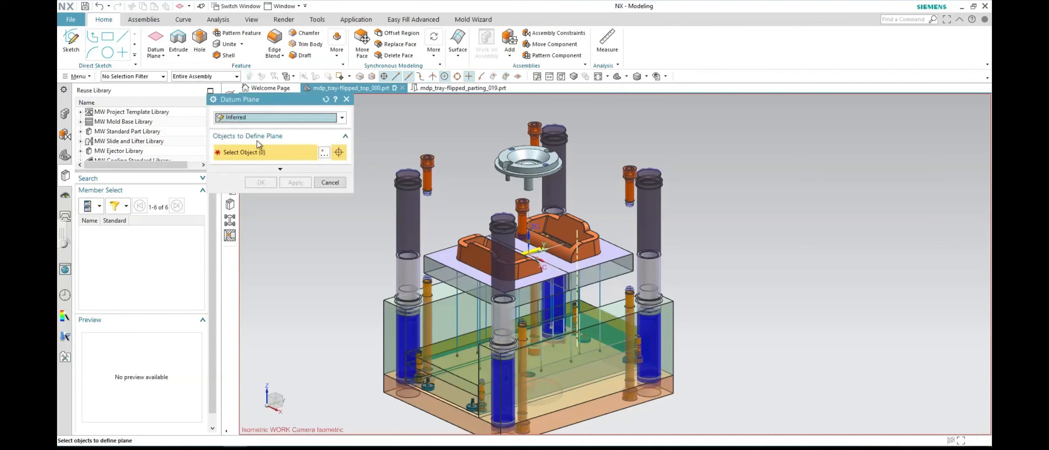
{"action": "left_click", "coordinate": [257, 117]}
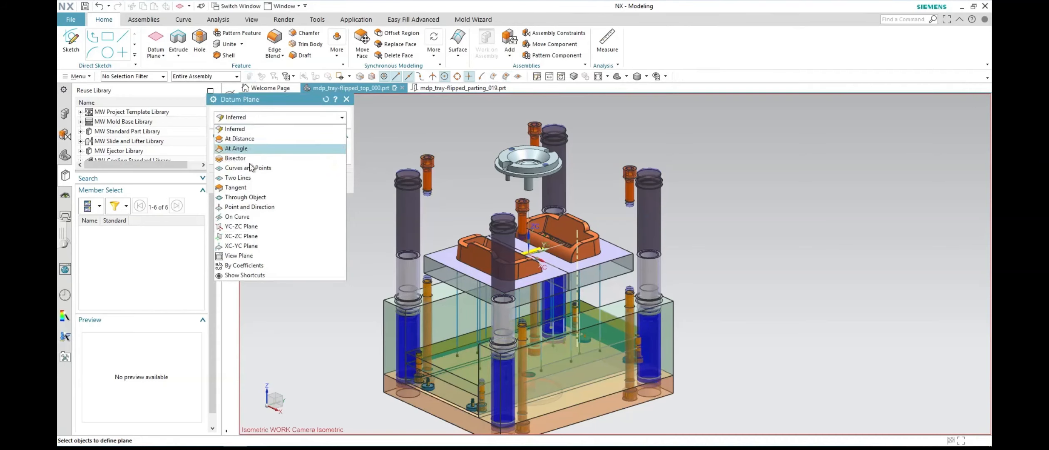
{"action": "left_click", "coordinate": [235, 158]}
{"action": "left_click", "coordinate": [595, 274]}
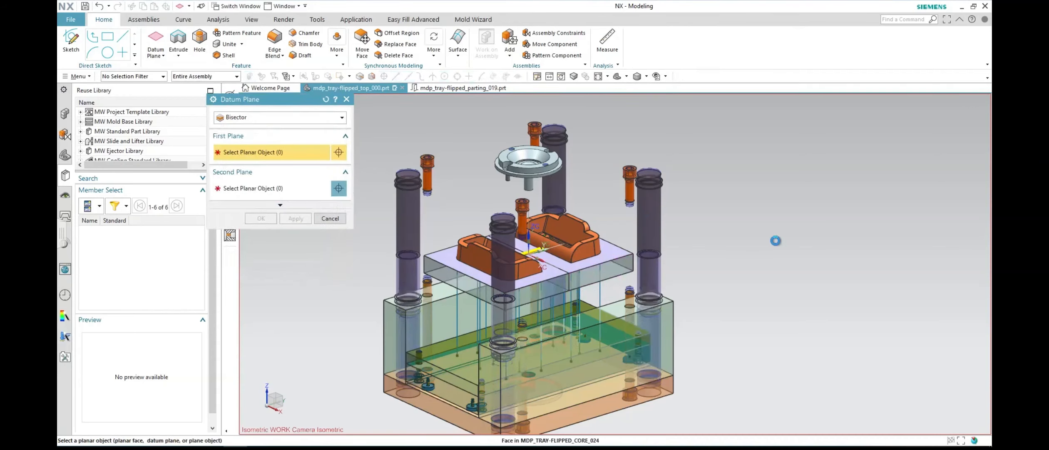
{"action": "middle_click_drag", "start_coordinate": [796, 251], "coordinate": [610, 236]}
{"action": "left_click", "coordinate": [521, 242]}
{"action": "left_click", "coordinate": [260, 218]}
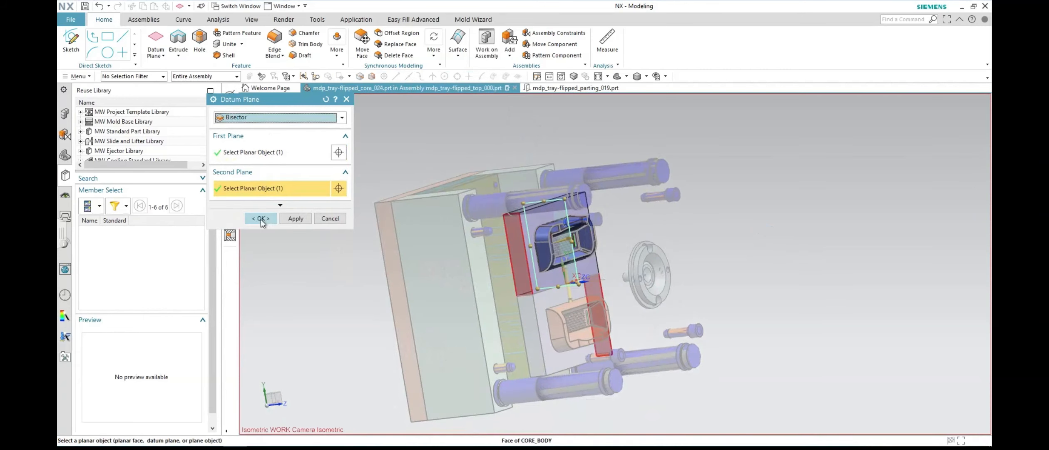
{"action": "middle_click_drag", "start_coordinate": [780, 257], "coordinate": [657, 228]}
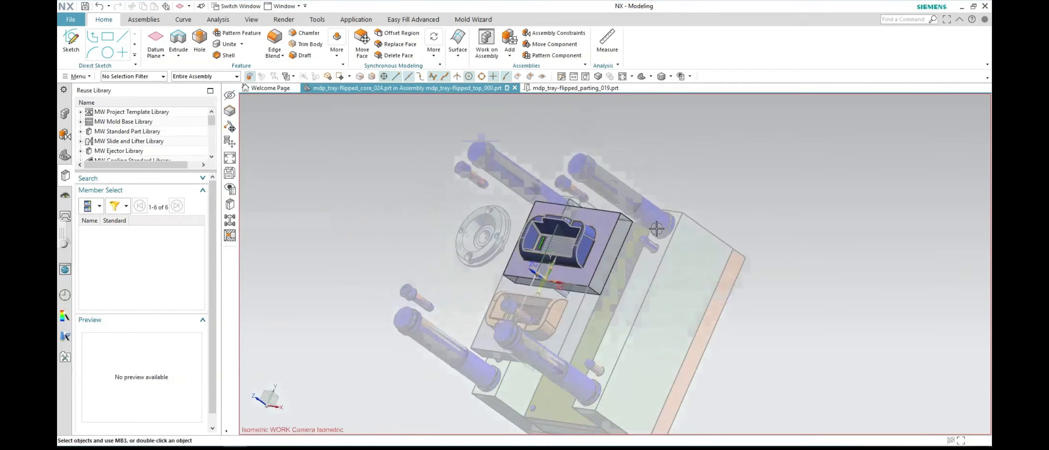
{"action": "key", "text": "End"}
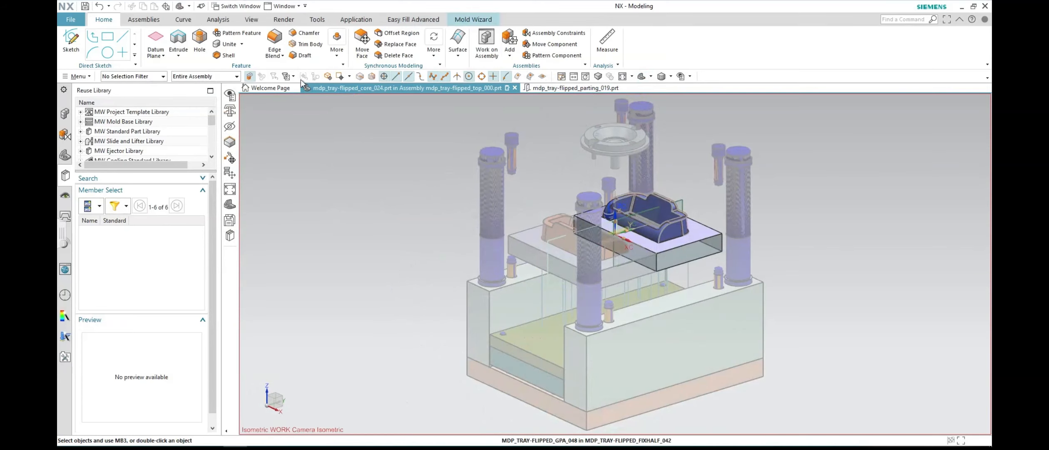
Step: Start a runner with a circular section and begin a new sketch for its guide curve
{"action": "left_click", "coordinate": [474, 19]}
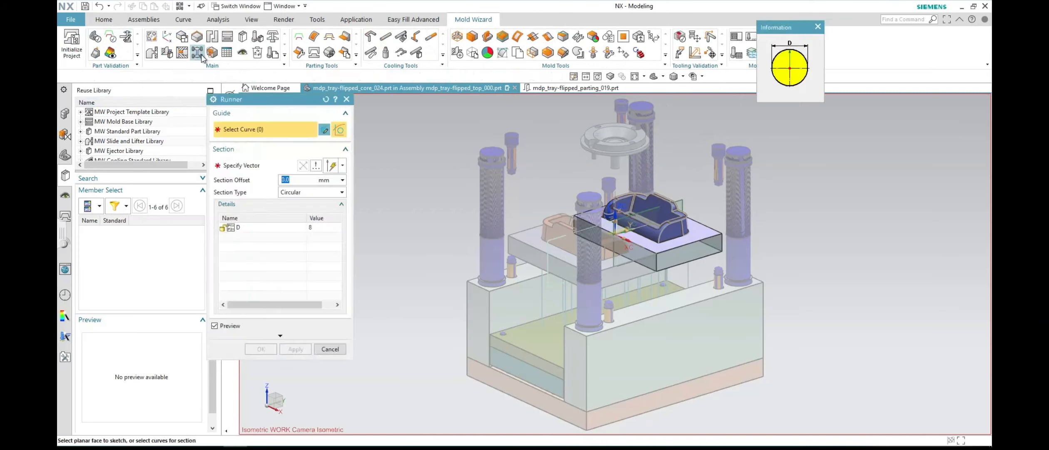
{"action": "left_click", "coordinate": [323, 127]}
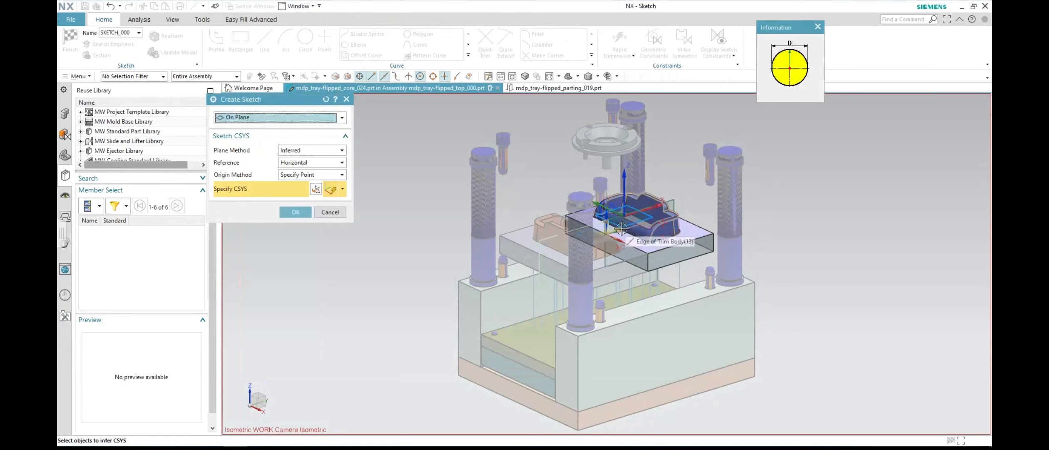
{"action": "left_click", "coordinate": [65, 114]}
{"action": "left_click", "coordinate": [65, 135]}
{"action": "left_click", "coordinate": [65, 156]}
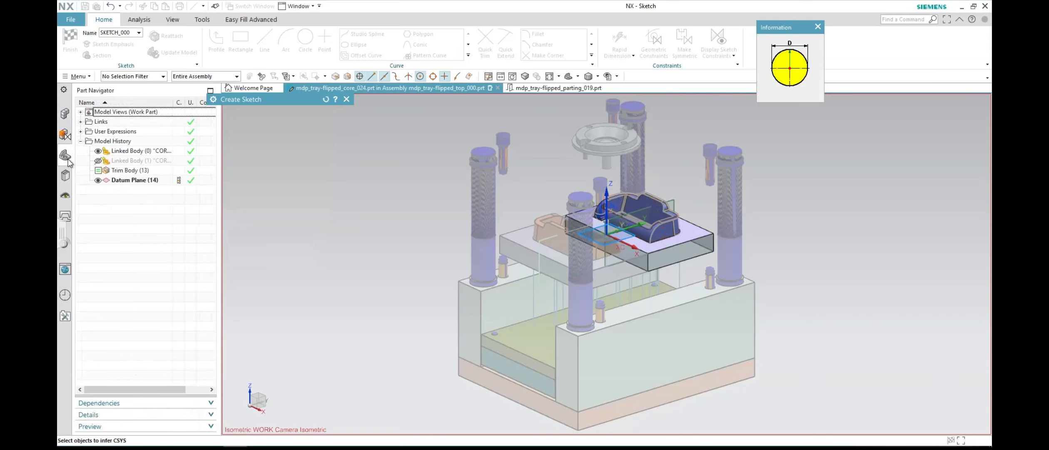
{"action": "left_click", "coordinate": [129, 181]}
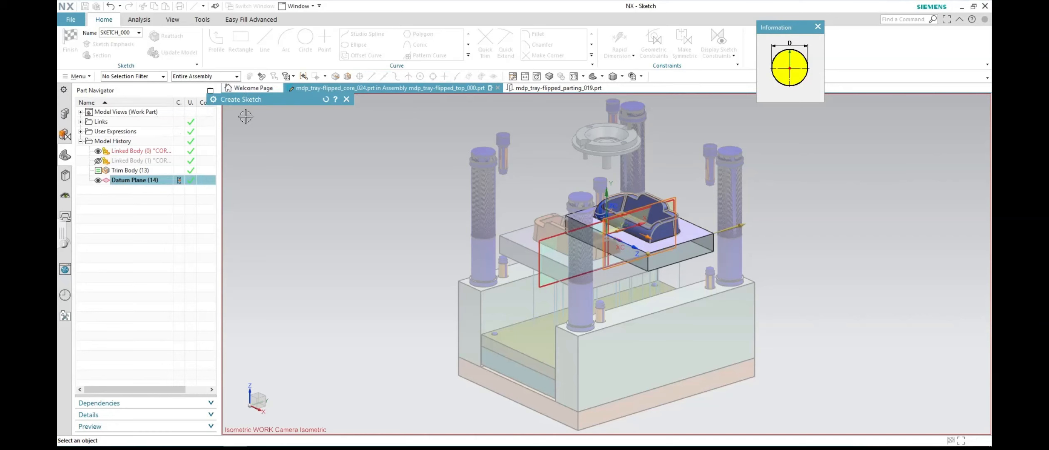
{"action": "key", "text": "ctrl+i"}
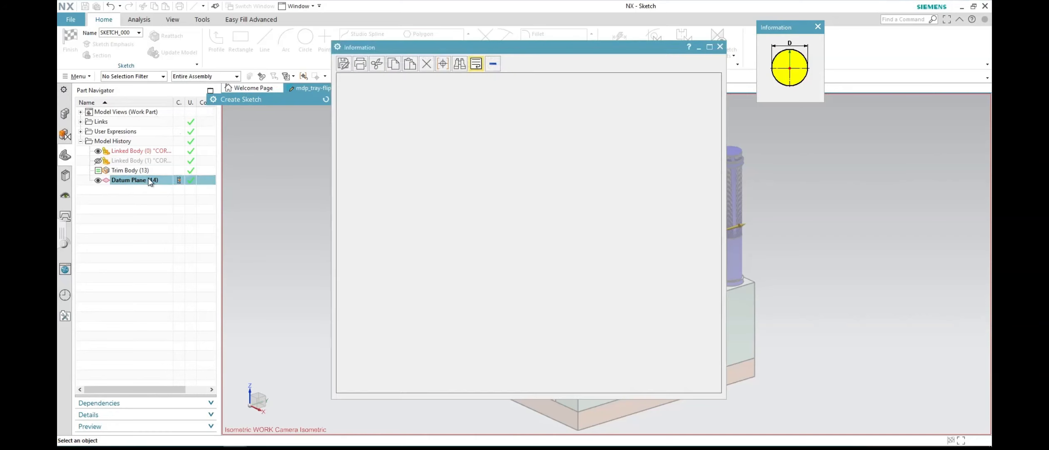
{"action": "left_click", "coordinate": [720, 47]}
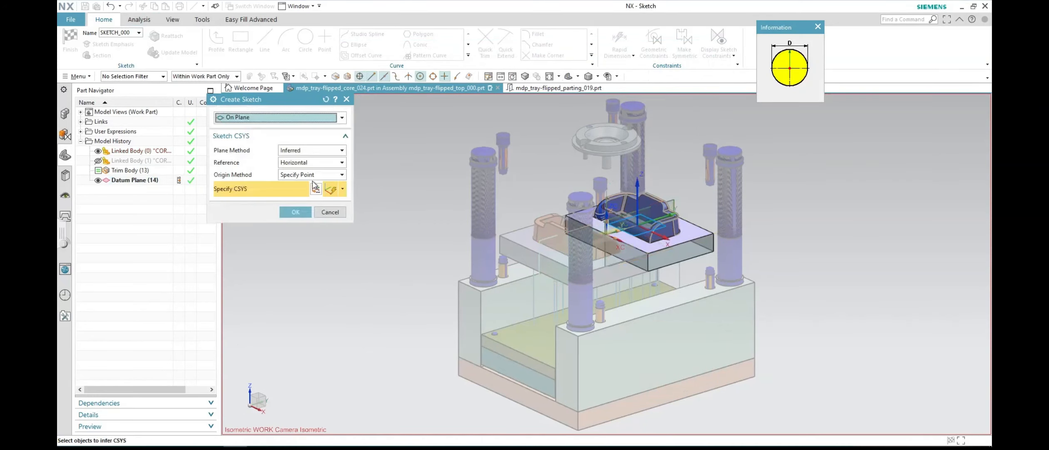
{"action": "left_click", "coordinate": [303, 213]}
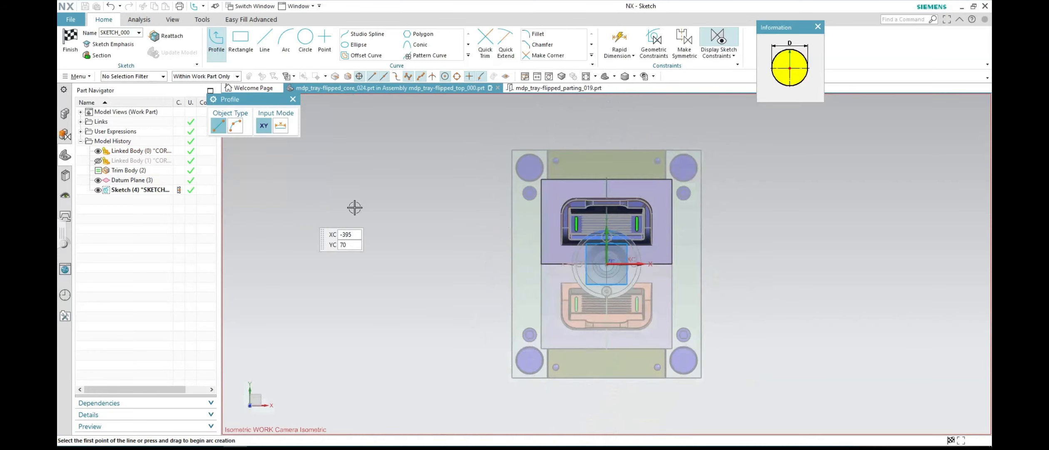
{"action": "left_click", "coordinate": [75, 44]}
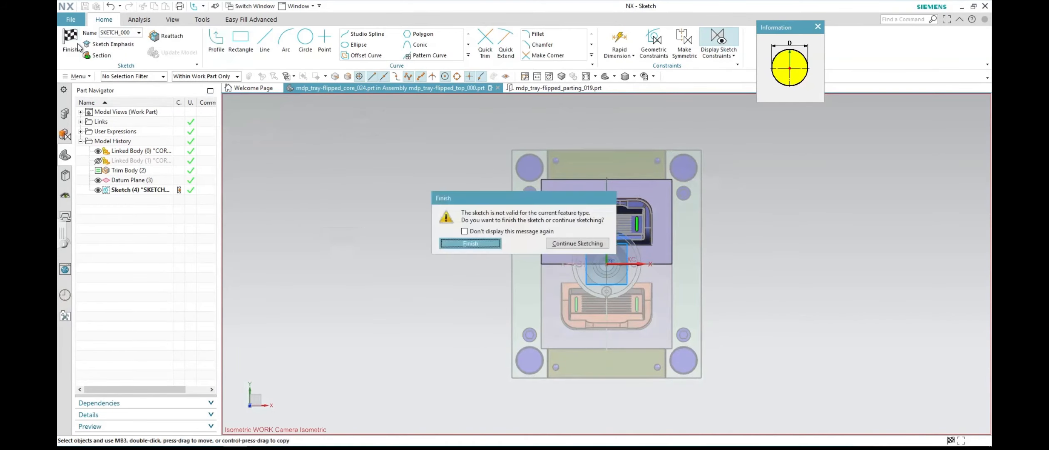
{"action": "left_click", "coordinate": [471, 243]}
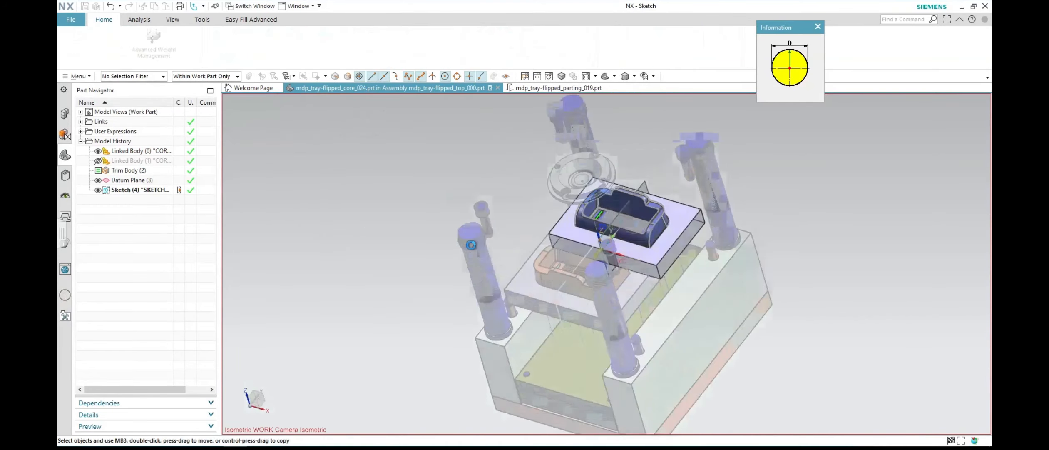
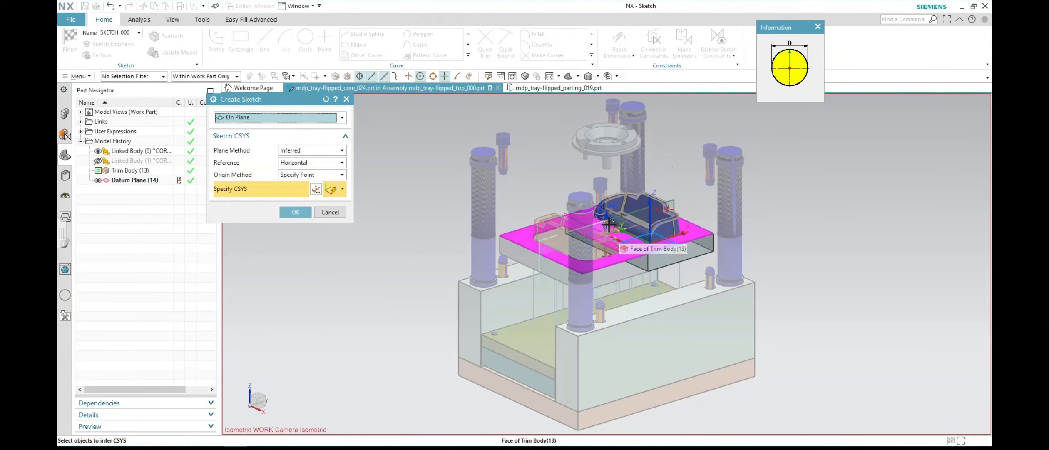
Step: Sketch the runner guide on the bisector datum plane as a vertical line about 89 mm long, from the sprue bushing tip to the horizontal runner
{"action": "left_click", "coordinate": [671, 201]}
{"action": "left_click", "coordinate": [297, 211]}
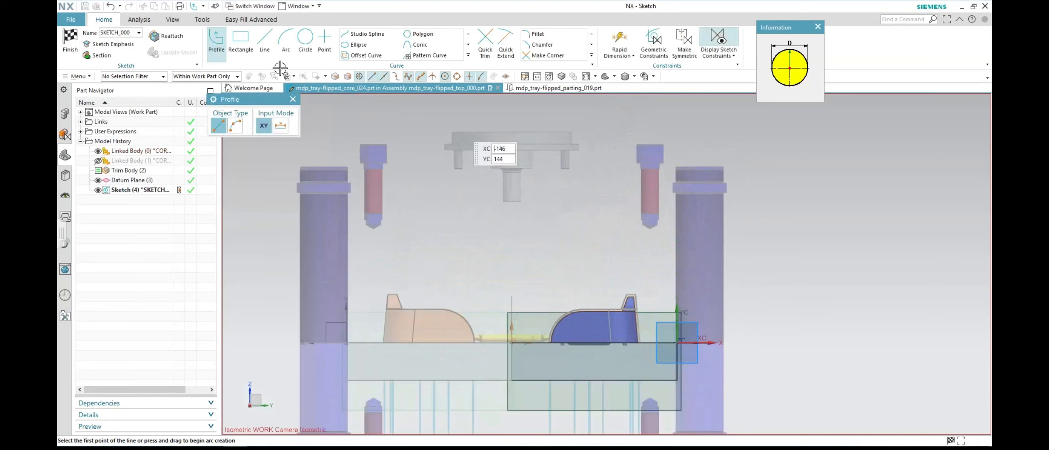
{"action": "left_click", "coordinate": [268, 38]}
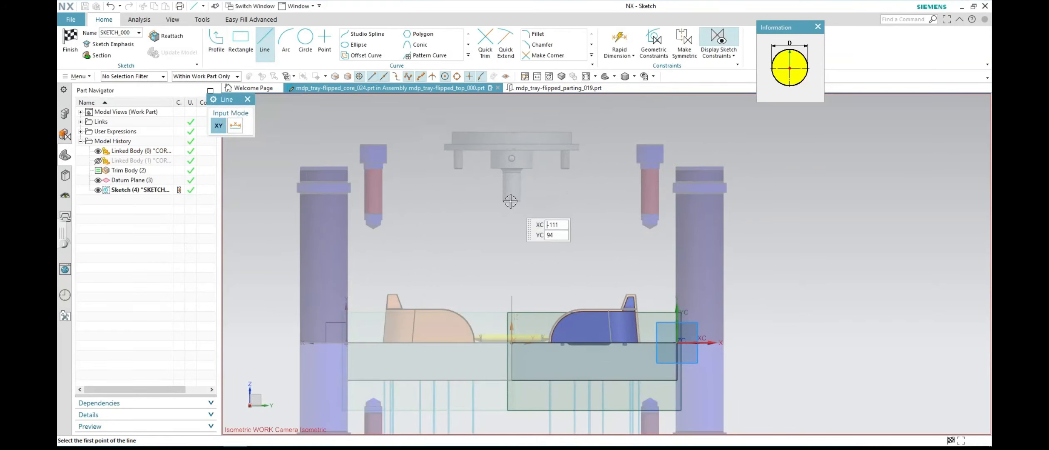
{"action": "left_click", "coordinate": [510, 203]}
{"action": "scroll", "coordinate": [502, 326], "scroll_direction": "up", "scroll_amount": 5}
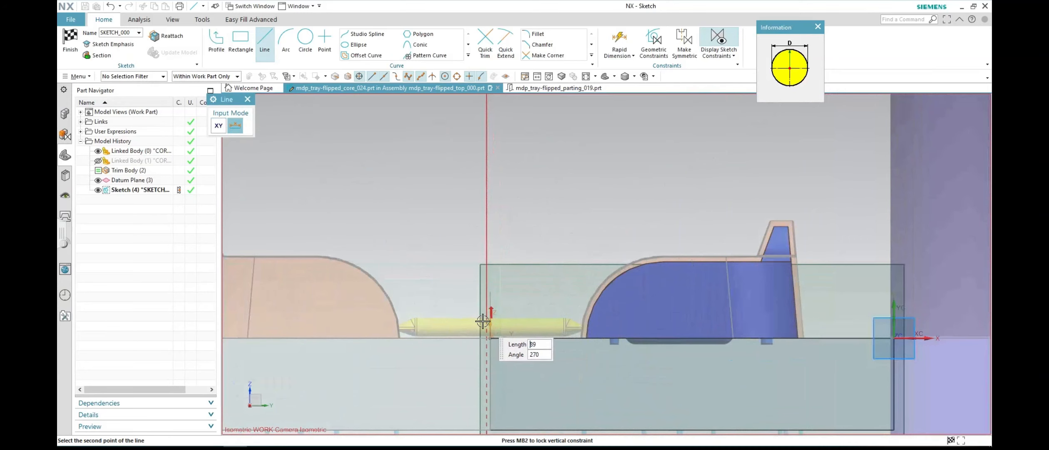
{"action": "left_click", "coordinate": [487, 320]}
{"action": "left_click", "coordinate": [70, 42]}
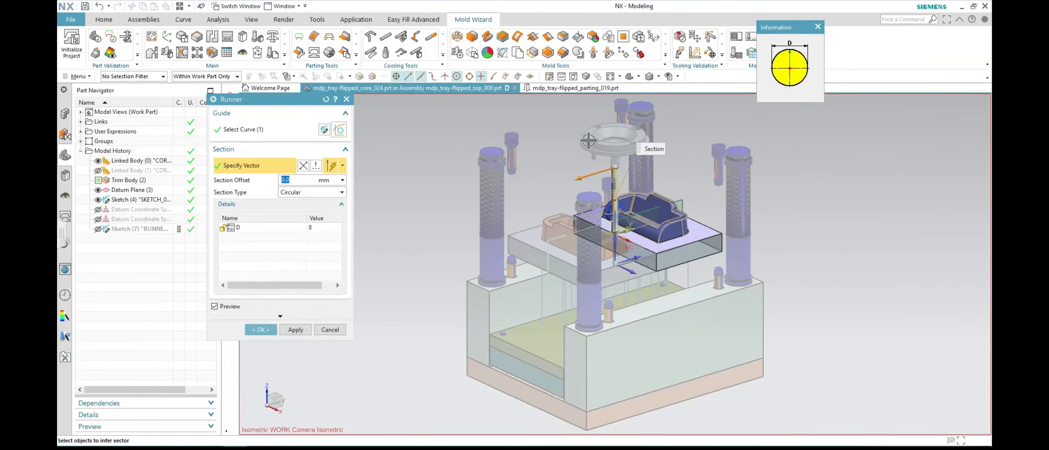
Step: Set the circular runner section's diameter D to 6 and create the vertical runner
{"action": "left_click", "coordinate": [305, 226]}
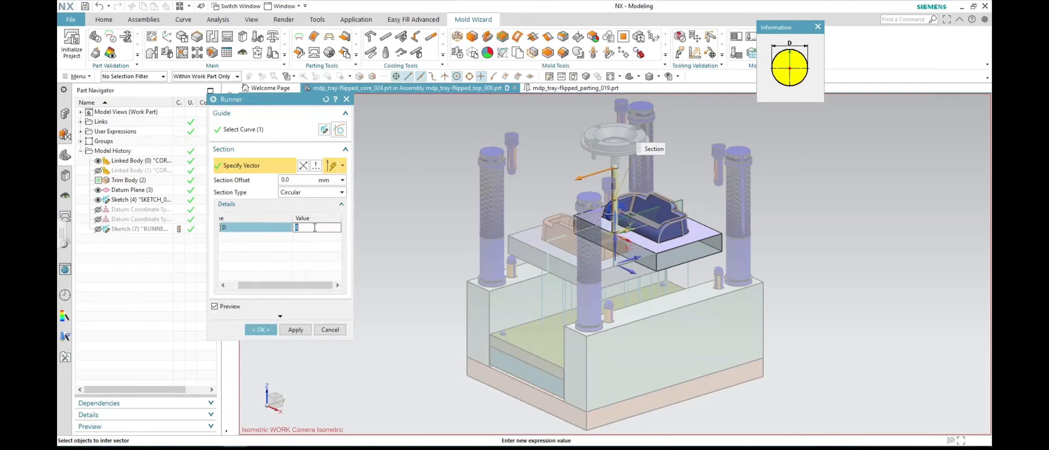
{"action": "left_click", "coordinate": [304, 226]}
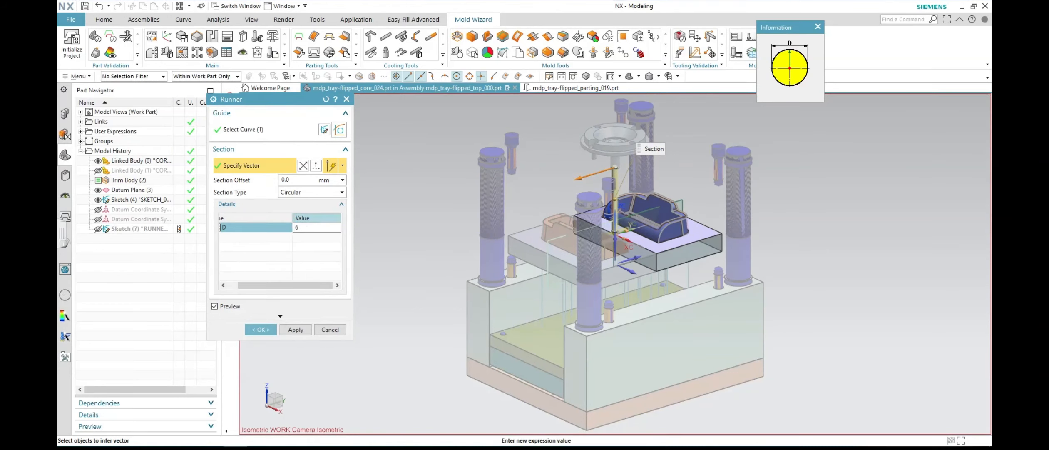
{"action": "type", "text": "6"}
{"action": "left_click", "coordinate": [261, 329]}
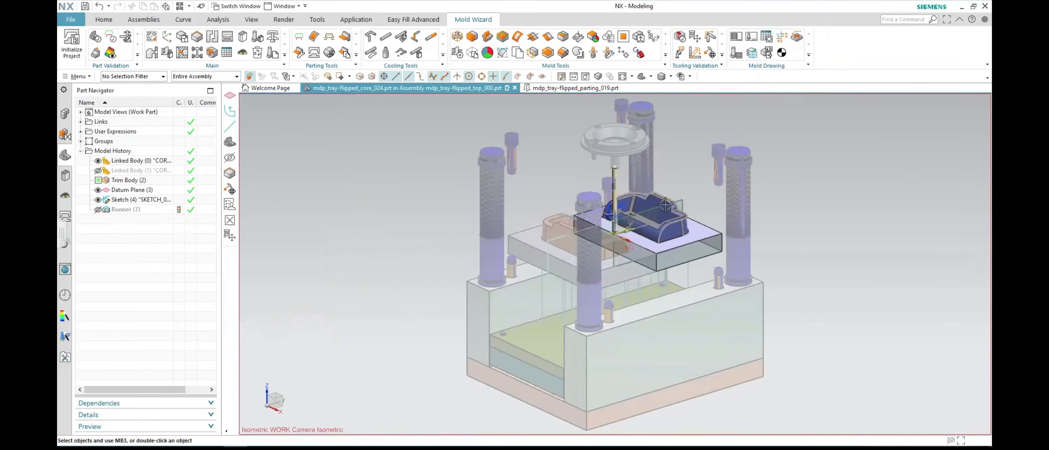
Step: Hide the bisector datum plane that crosses the core block
{"action": "scroll", "coordinate": [666, 203], "scroll_direction": "up", "scroll_amount": 5}
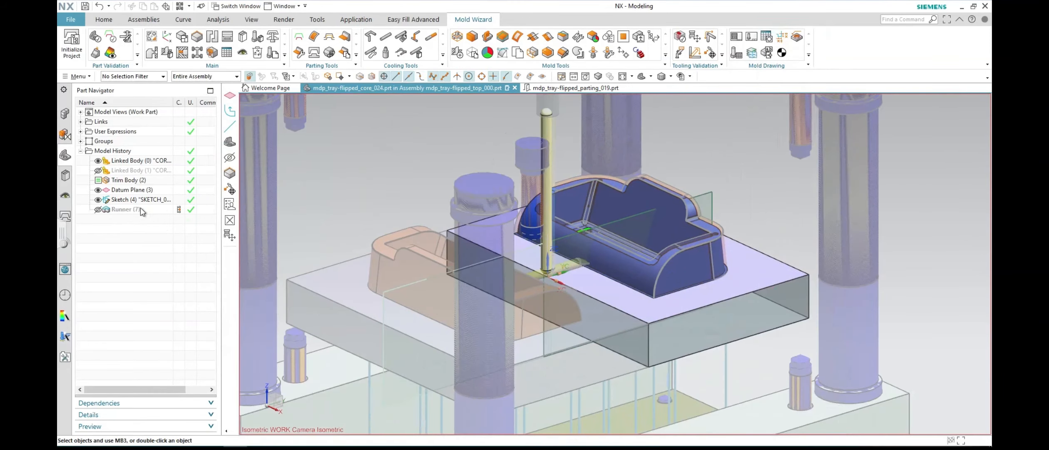
{"action": "left_click", "coordinate": [706, 191]}
{"action": "right_click", "coordinate": [708, 185]}
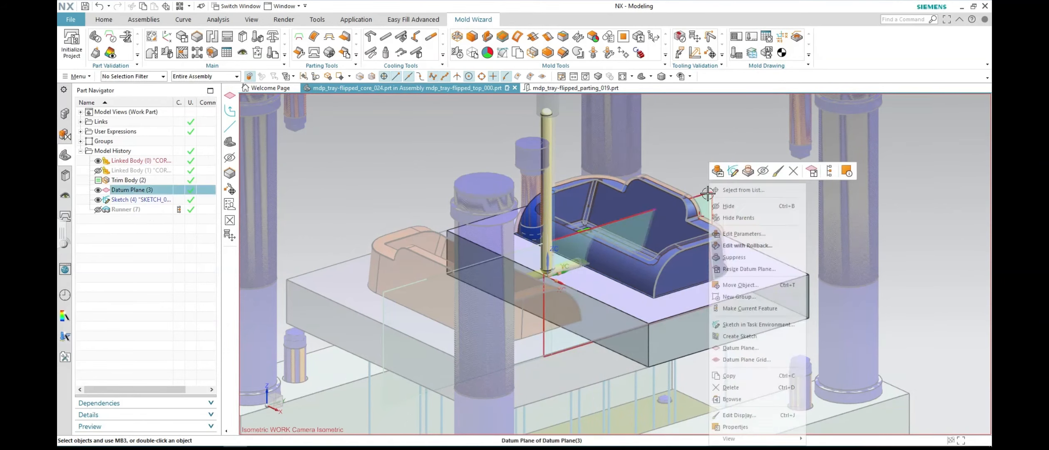
{"action": "left_click", "coordinate": [744, 206]}
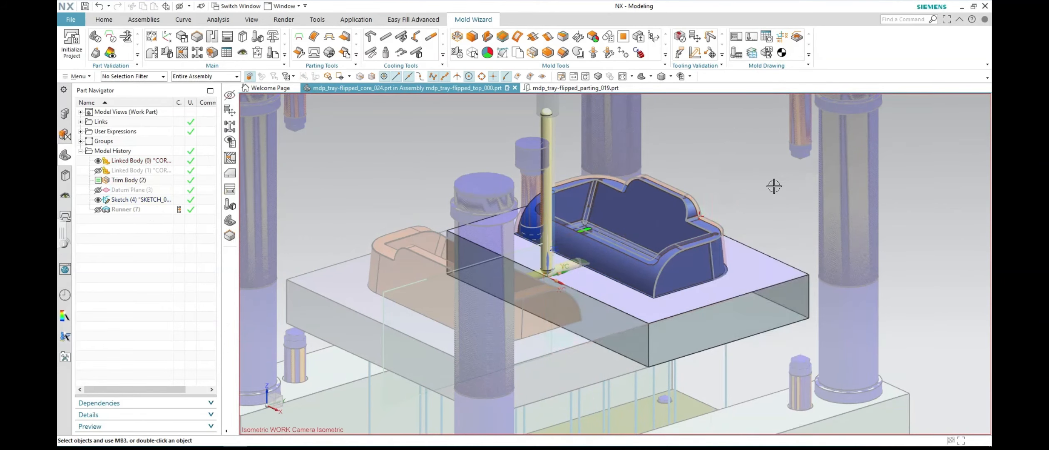
Step: Turn the visibility of the whole Top group on to display every mold component
{"action": "scroll", "coordinate": [755, 188], "scroll_direction": "down", "scroll_amount": 4}
{"action": "scroll", "coordinate": [754, 188], "scroll_direction": "down", "scroll_amount": 2}
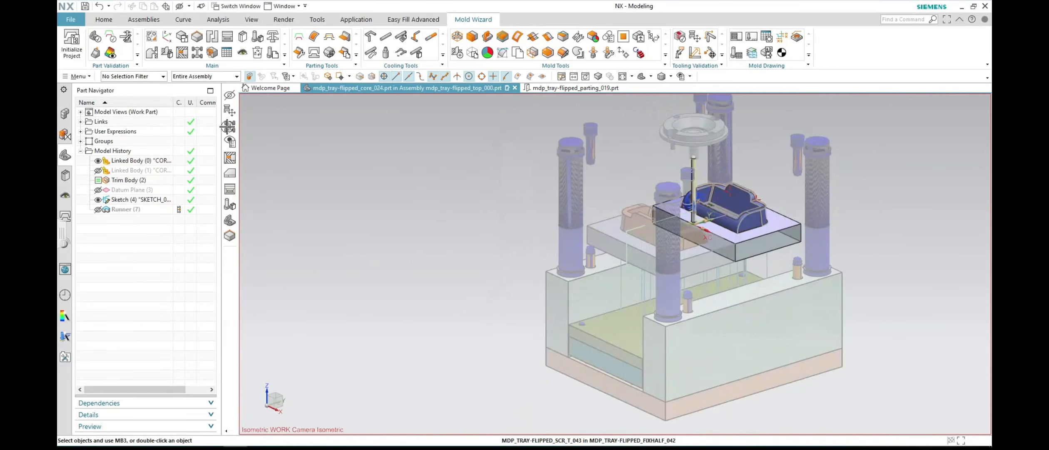
{"action": "left_click", "coordinate": [65, 195]}
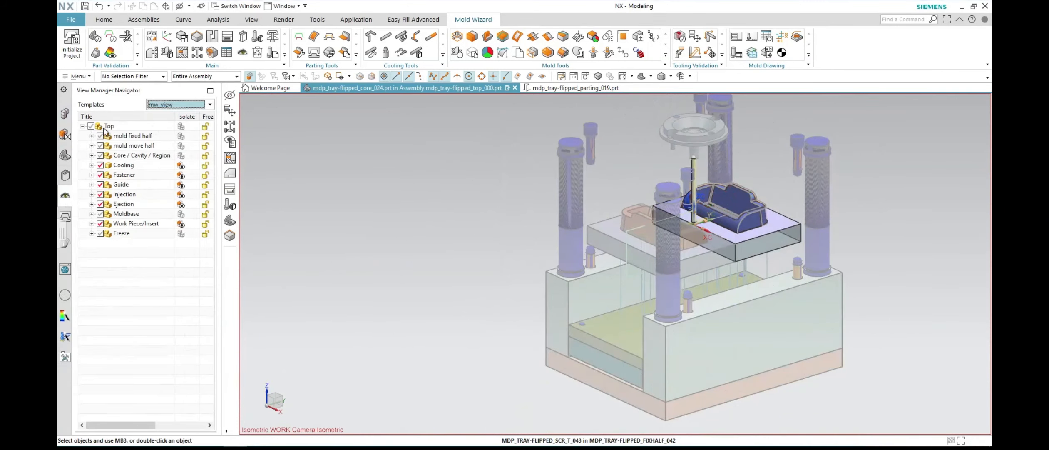
{"action": "left_click", "coordinate": [105, 129]}
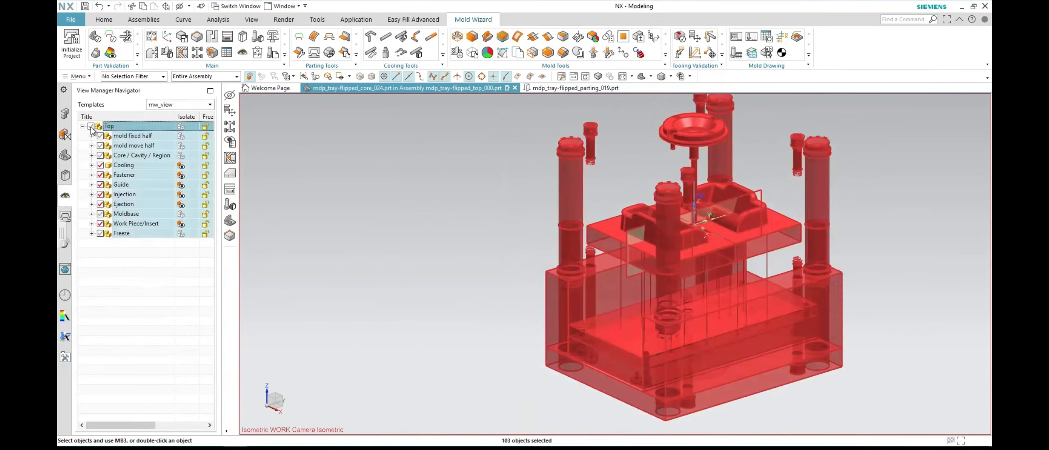
{"action": "left_click", "coordinate": [90, 126]}
{"action": "left_click", "coordinate": [91, 126]}
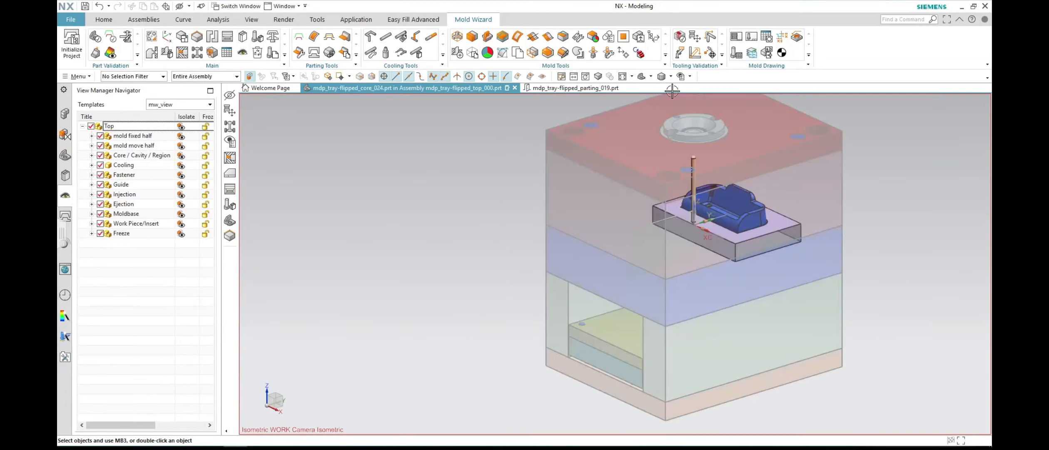
Step: Show all object types with the Show and Hide command
{"action": "left_click", "coordinate": [683, 76]}
{"action": "left_click", "coordinate": [704, 90]}
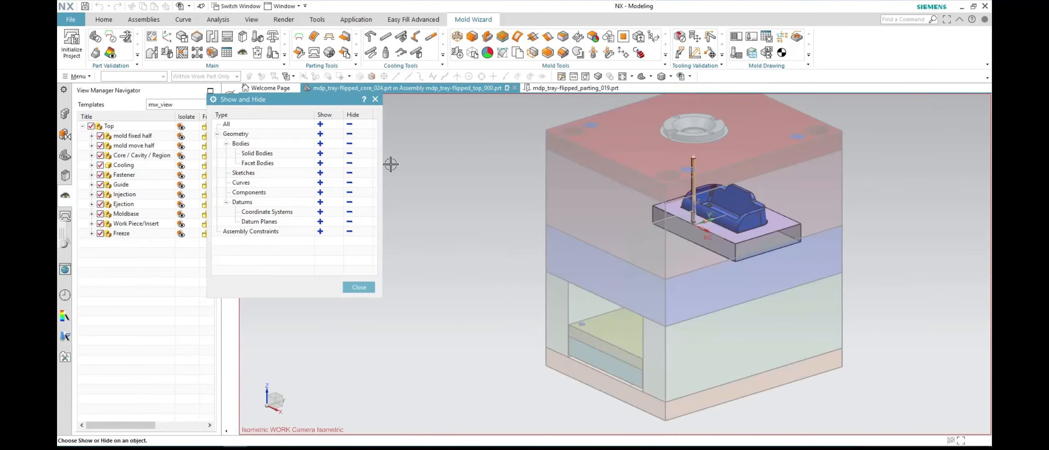
{"action": "left_click", "coordinate": [320, 124]}
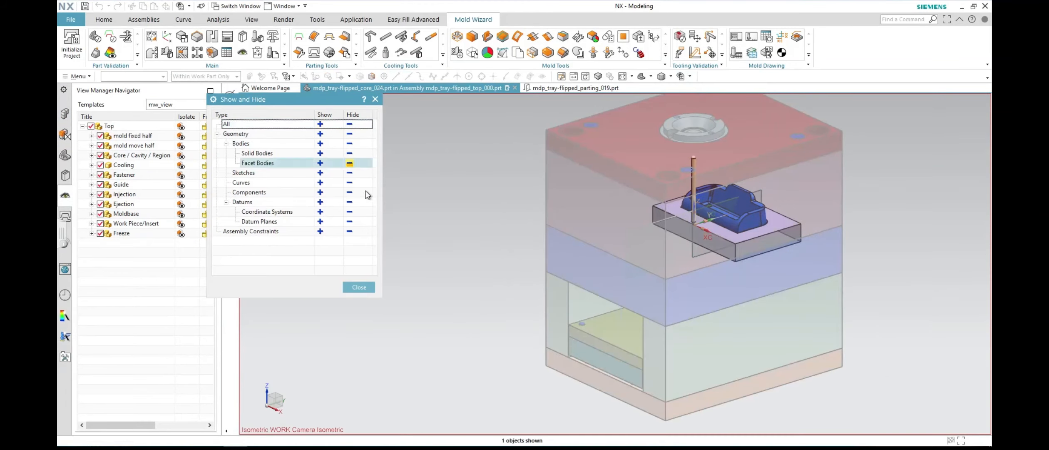
{"action": "left_click", "coordinate": [358, 287]}
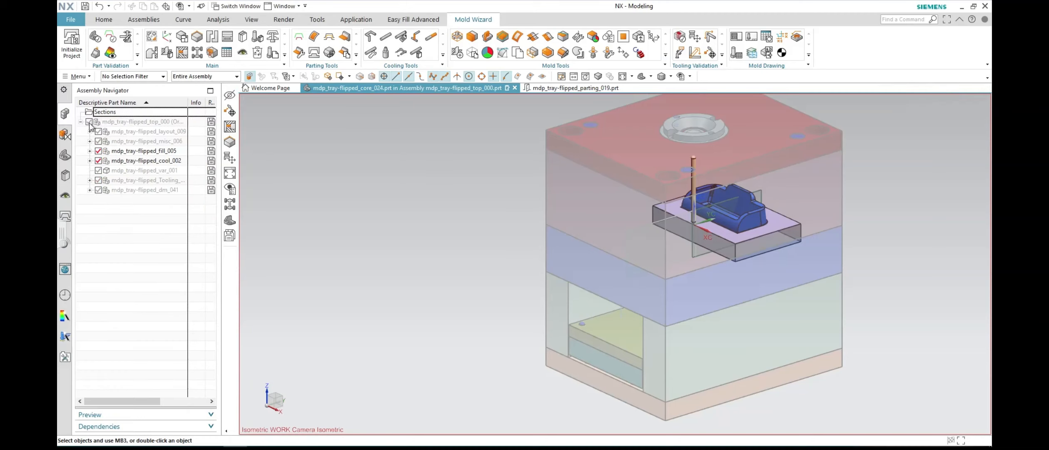
Step: Make the top-level assembly mdp_tray-flipped_top_000 the work part with all its components visible
{"action": "left_click", "coordinate": [90, 121]}
{"action": "double_click", "coordinate": [125, 122]}
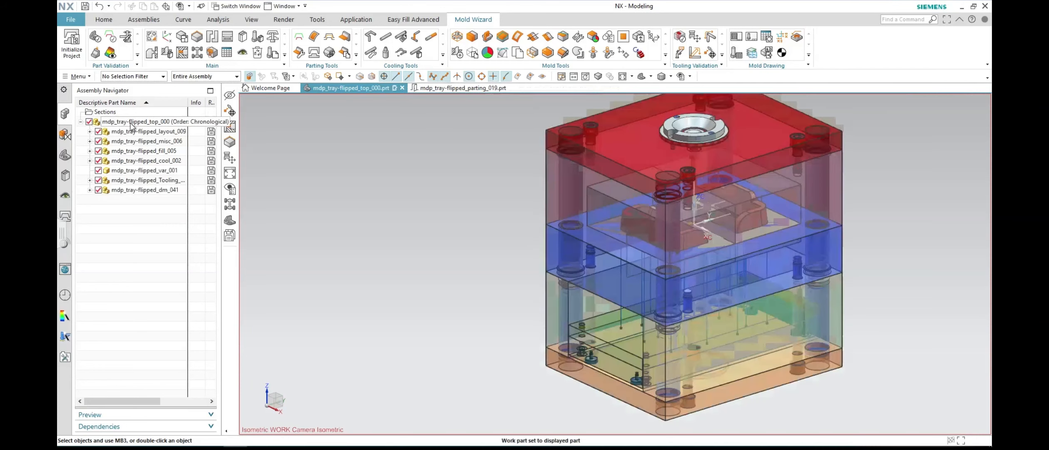
{"action": "left_click", "coordinate": [643, 78]}
Step: Examine from the side how the vertical sprue runner meets the horizontal runner and the fan gates between the two trays
{"action": "scroll", "coordinate": [623, 220], "scroll_direction": "up", "scroll_amount": 4}
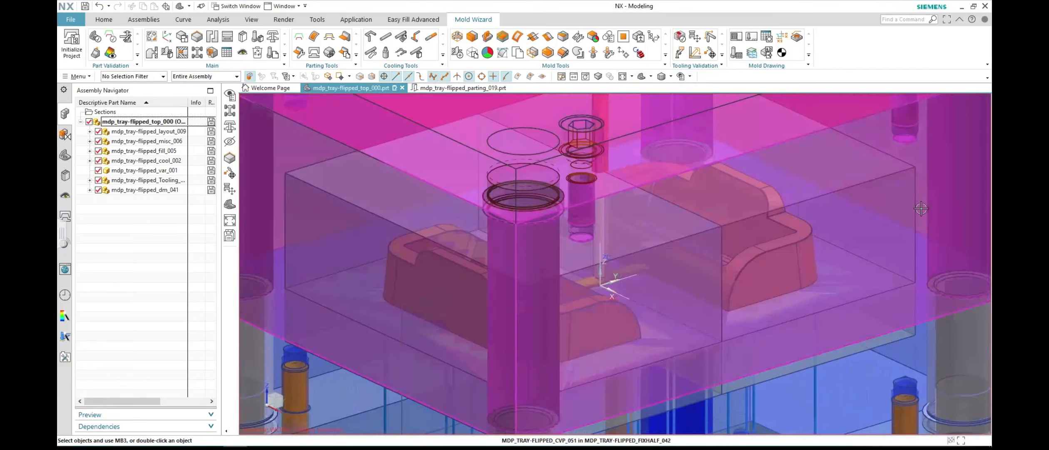
{"action": "scroll", "coordinate": [972, 196], "scroll_direction": "down", "scroll_amount": 4}
{"action": "middle_click_drag", "start_coordinate": [973, 196], "coordinate": [922, 192]}
{"action": "scroll", "coordinate": [833, 186], "scroll_direction": "up", "scroll_amount": 3}
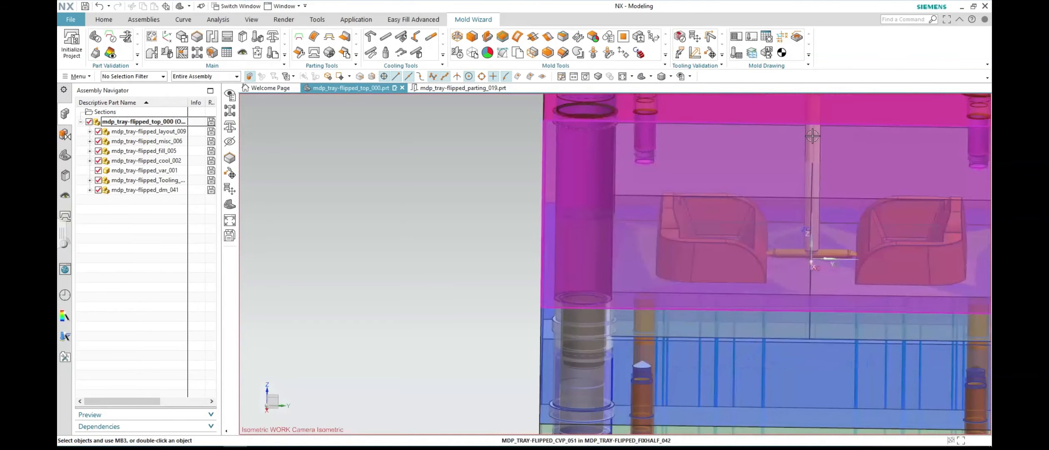
{"action": "scroll", "coordinate": [828, 262], "scroll_direction": "up", "scroll_amount": 3}
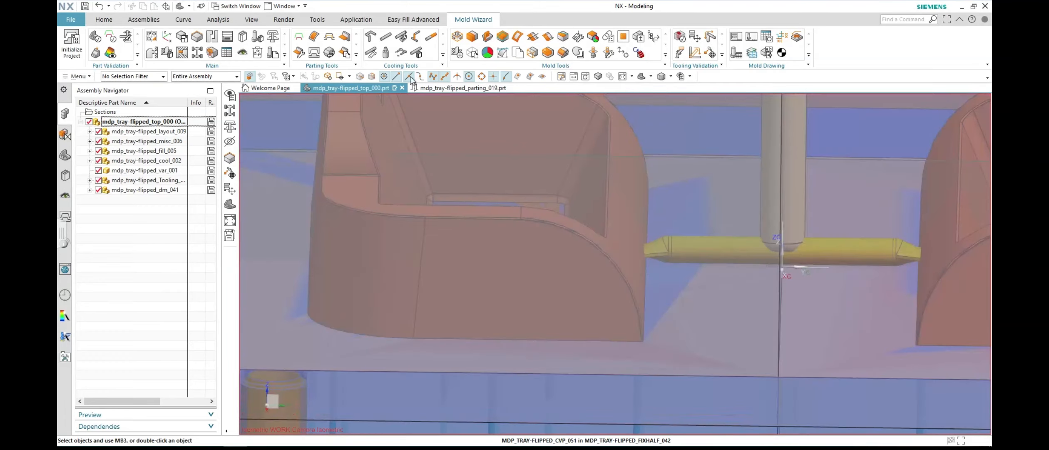
{"action": "scroll", "coordinate": [475, 163], "scroll_direction": "down", "scroll_amount": 6}
{"action": "scroll", "coordinate": [488, 157], "scroll_direction": "down", "scroll_amount": 1}
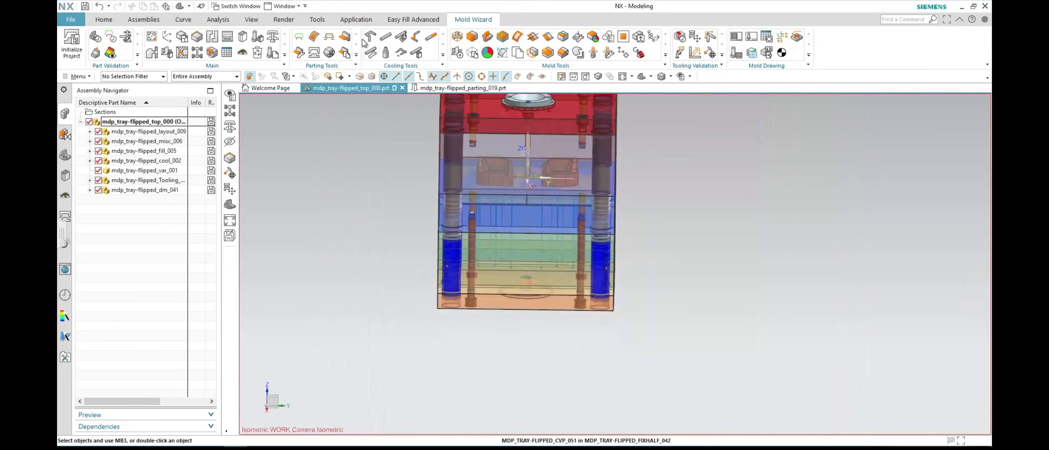
Step: Start a Pattern Channel sketch and base its new plane on the top face of the cavity block holding the rear tray
{"action": "left_click", "coordinate": [370, 38]}
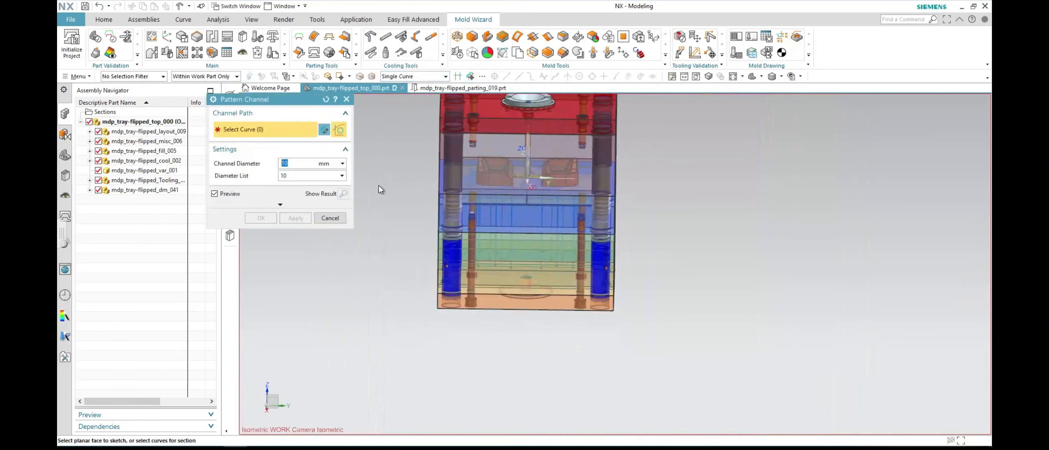
{"action": "left_click", "coordinate": [338, 222]}
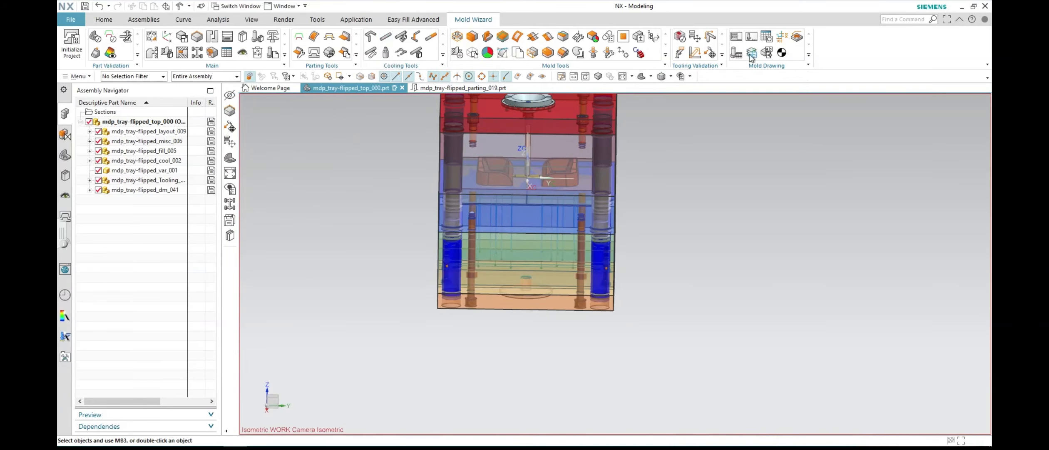
{"action": "left_click", "coordinate": [371, 38]}
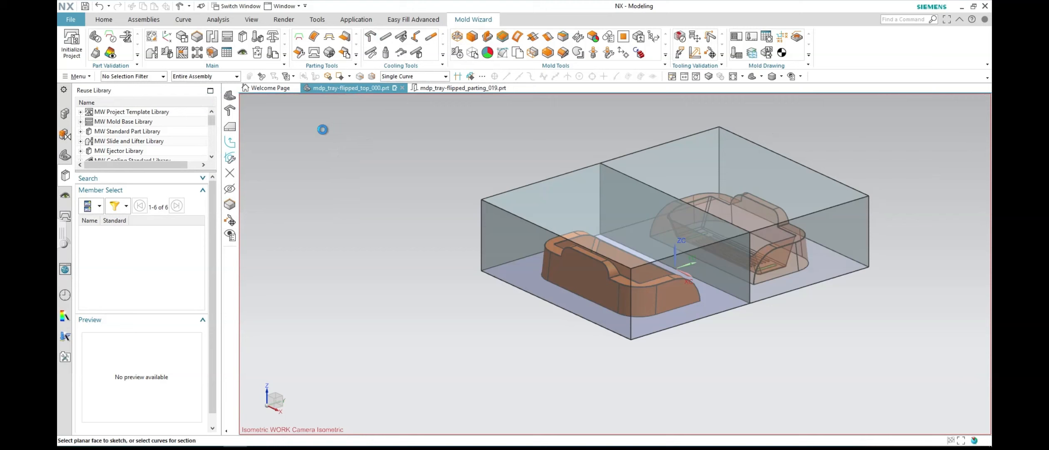
{"action": "key", "text": "s"}
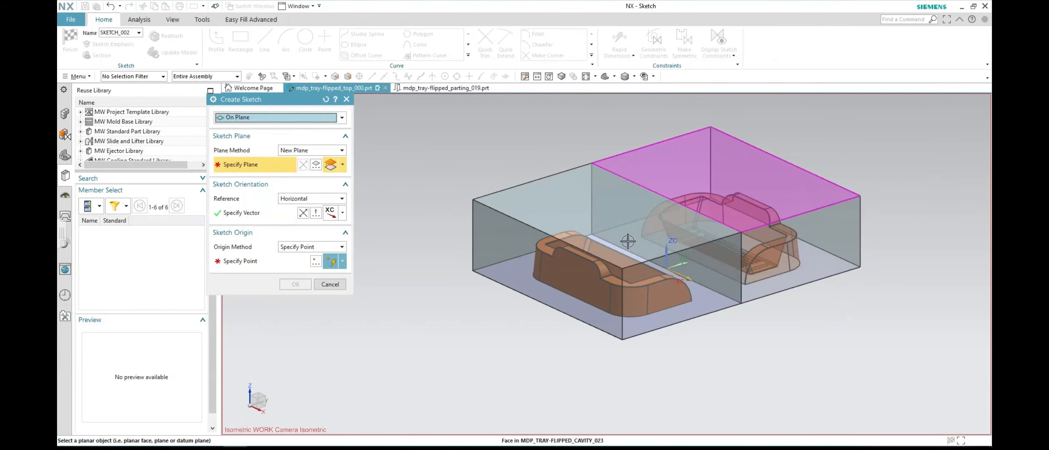
{"action": "left_click", "coordinate": [674, 166]}
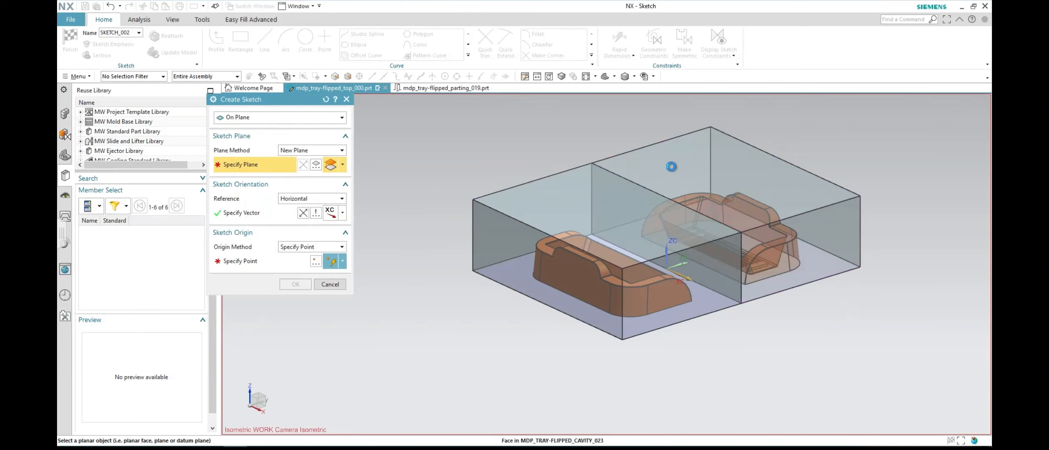
{"action": "left_click", "coordinate": [315, 166]}
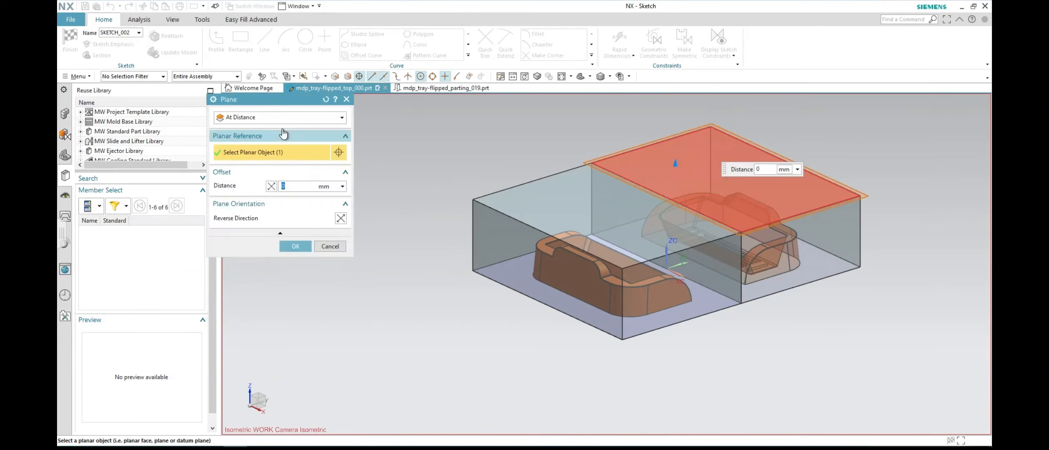
Step: Offset the sketch plane -15 mm from the cavity block's top face so it lies inside the block above the tray
{"action": "middle_click_drag", "start_coordinate": [872, 145], "coordinate": [850, 131]}
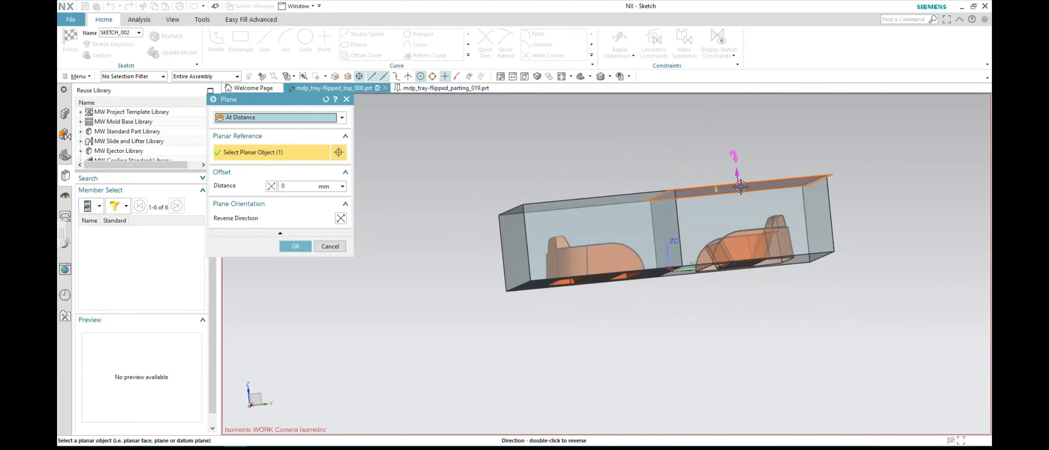
{"action": "left_click", "coordinate": [283, 186]}
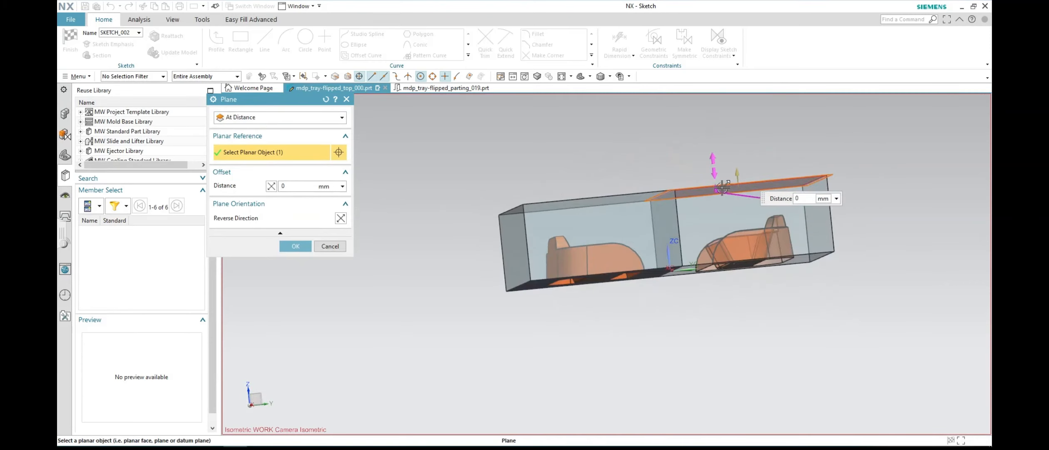
{"action": "left_click_drag", "start_coordinate": [720, 199], "coordinate": [723, 208]}
{"action": "middle_click_drag", "start_coordinate": [901, 192], "coordinate": [905, 203]}
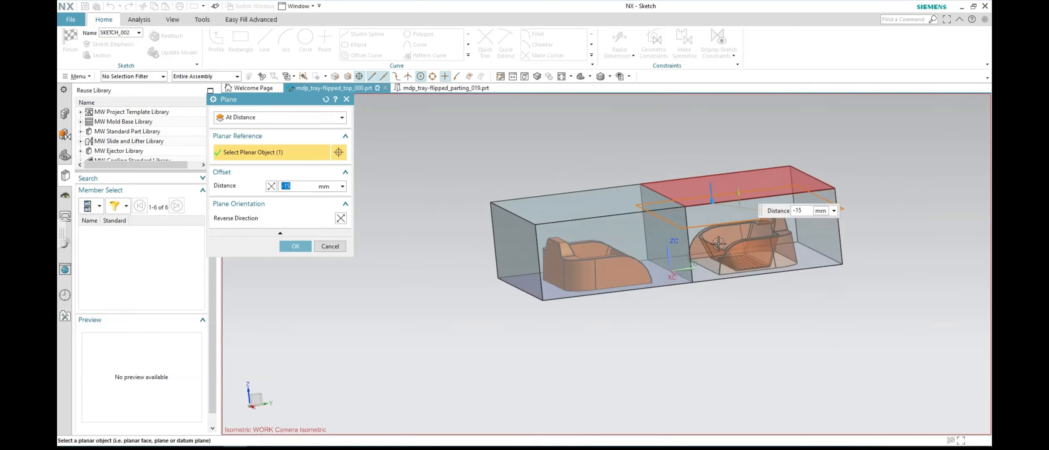
{"action": "left_click", "coordinate": [296, 247]}
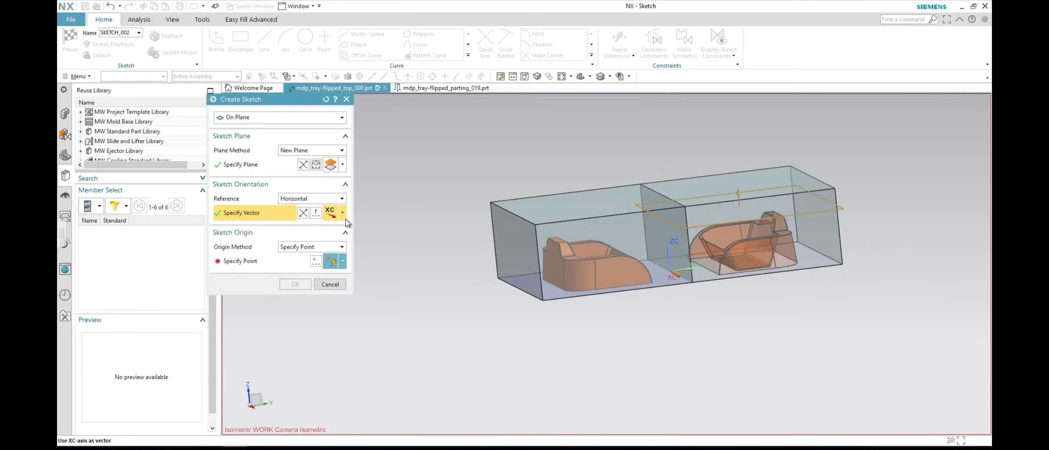
Step: Place the sketch origin at the midpoint of the edge shared by the two cavity blocks and create the sketch
{"action": "left_click", "coordinate": [240, 261]}
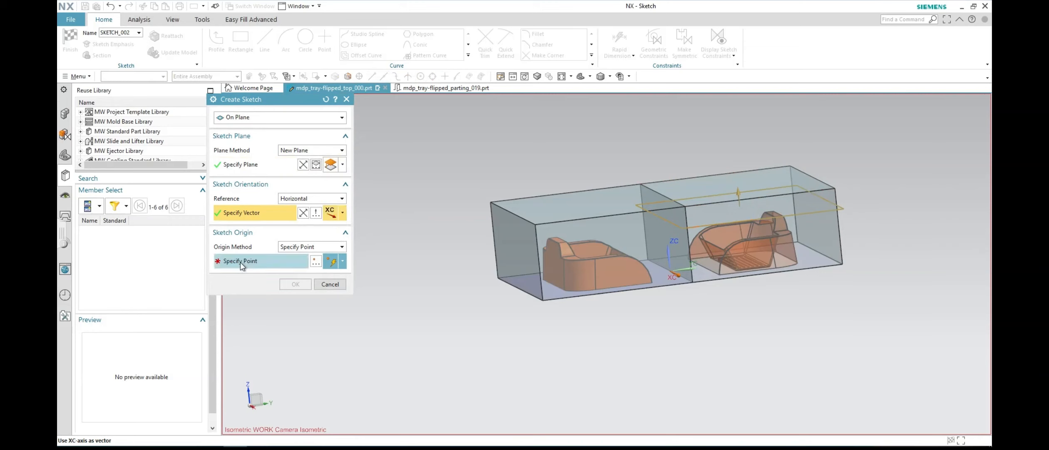
{"action": "middle_click_drag", "start_coordinate": [671, 275], "coordinate": [704, 342]}
{"action": "left_click", "coordinate": [661, 255]}
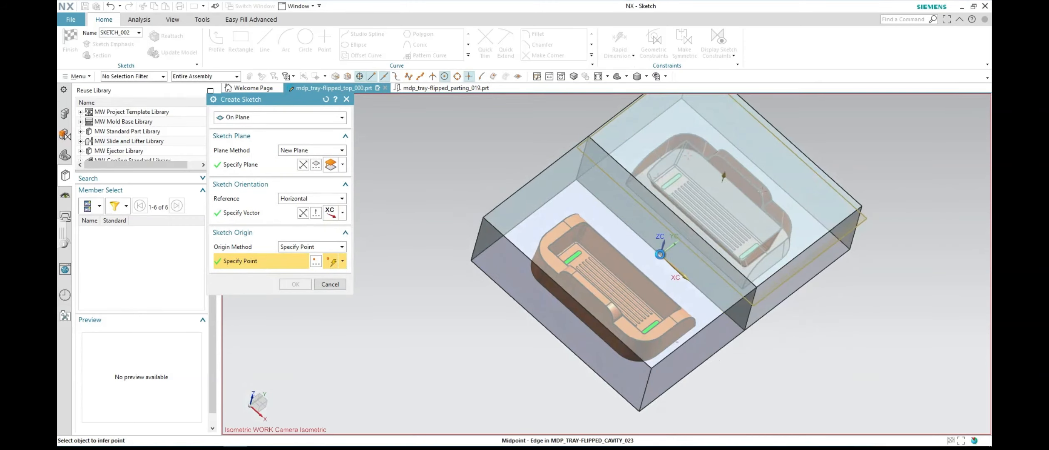
{"action": "left_click", "coordinate": [263, 168]}
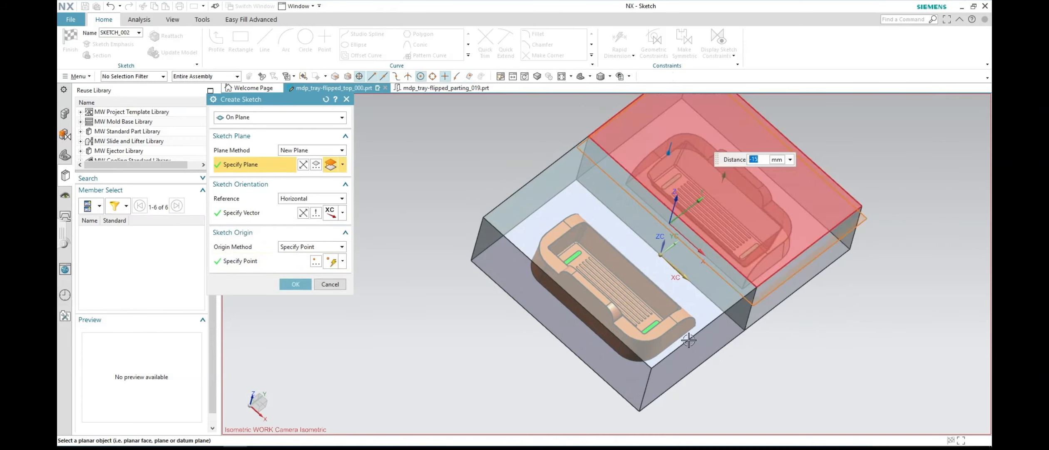
{"action": "middle_click_drag", "start_coordinate": [787, 361], "coordinate": [757, 328]}
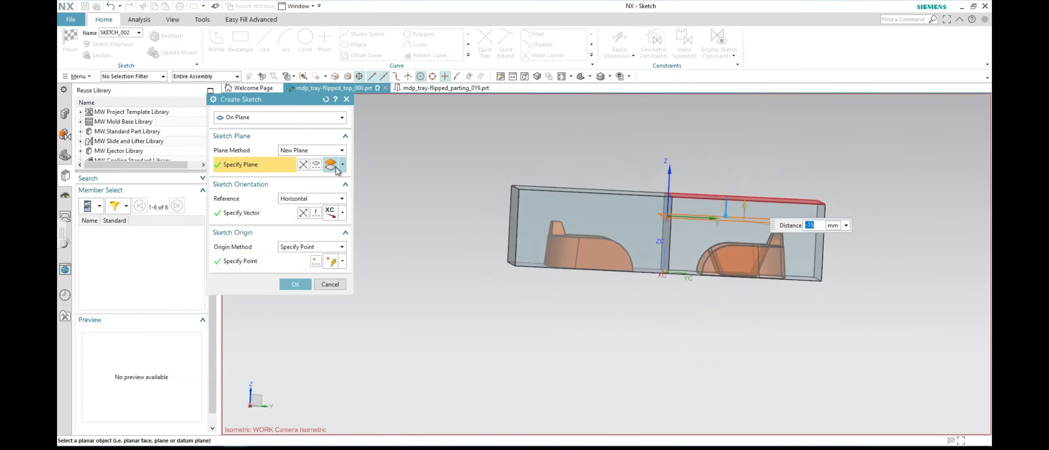
{"action": "left_click", "coordinate": [301, 283]}
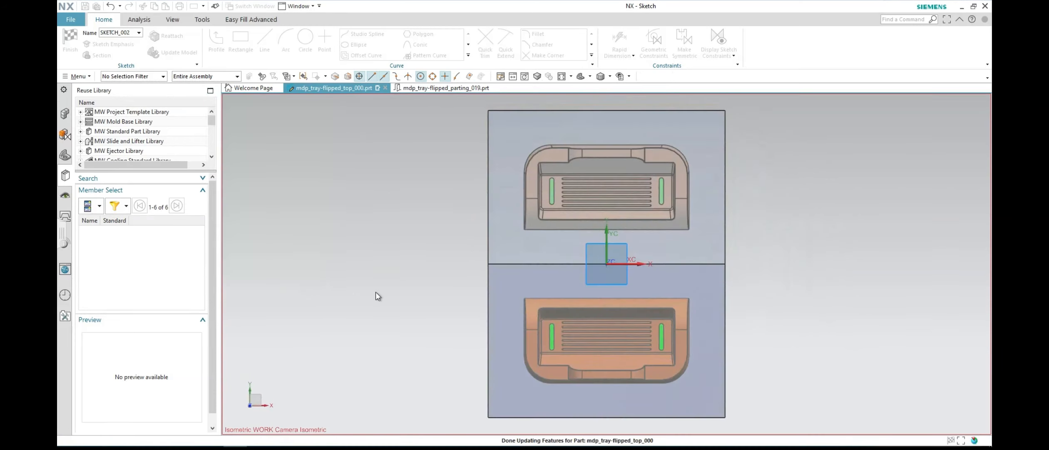
Step: Sketch a rectangle about 140 by 86 mm around the tray in the rear cavity block
{"action": "left_click", "coordinate": [241, 42]}
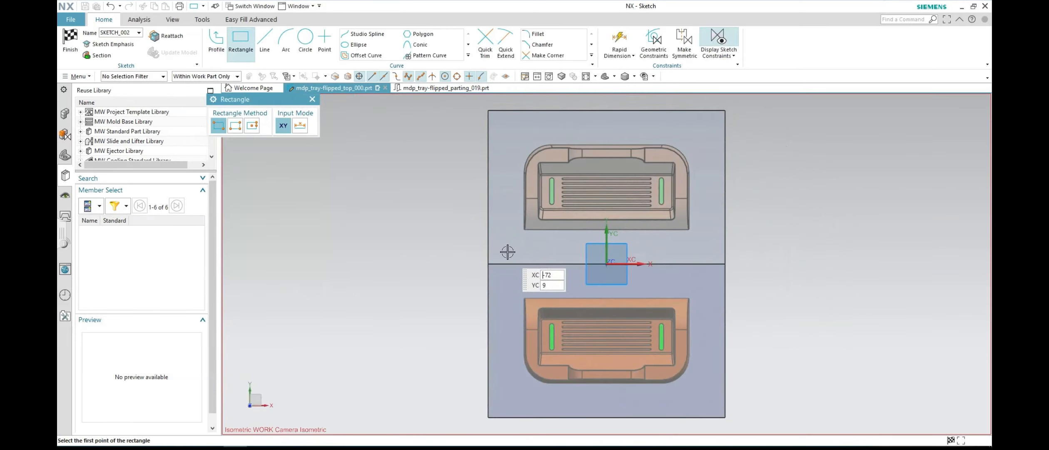
{"action": "left_click", "coordinate": [510, 247]}
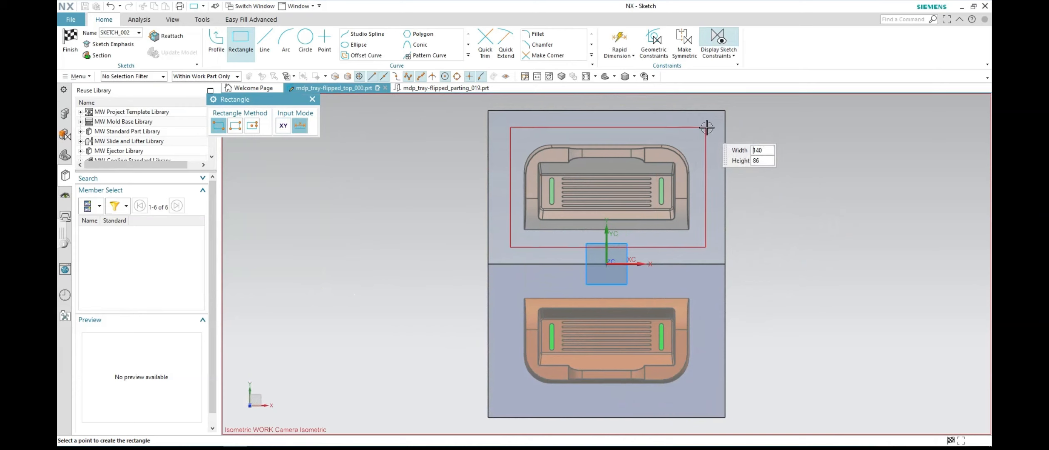
{"action": "left_click", "coordinate": [707, 128]}
{"action": "key", "text": "Escape"}
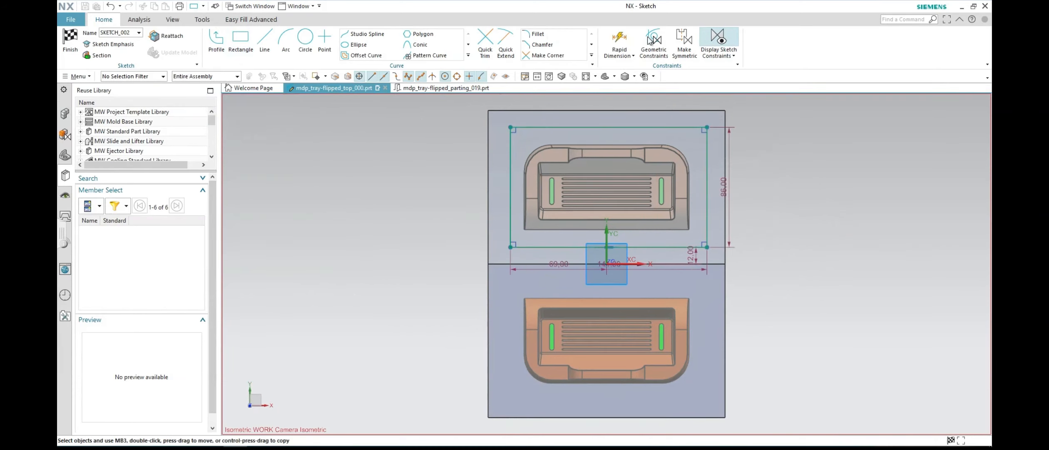
Step: Dimension the rectangle's long upper side and set its width to 140 mm
{"action": "left_click", "coordinate": [620, 42]}
{"action": "left_click", "coordinate": [647, 124]}
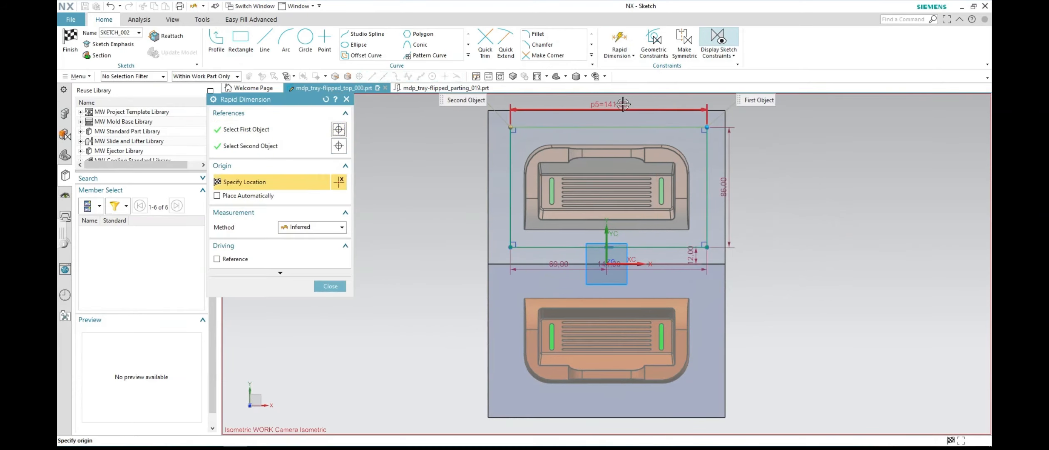
{"action": "left_click", "coordinate": [623, 99]}
{"action": "type", "text": "140"}
{"action": "key", "text": "Return"}
{"action": "key", "text": "Escape"}
Step: Measure the distance between the two opposite side edges of the cavity block, across the width of the sketched rectangle
{"action": "left_click", "coordinate": [139, 20]}
{"action": "left_click", "coordinate": [74, 41]}
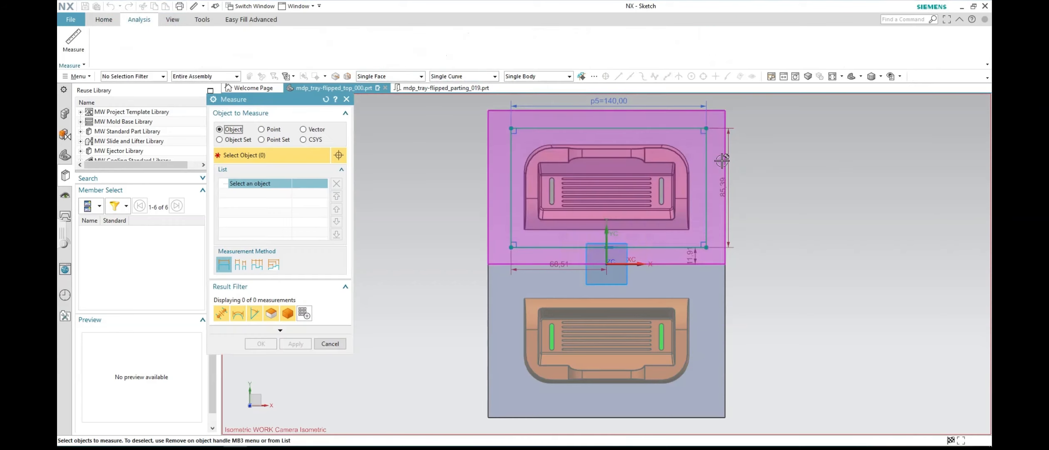
{"action": "left_click", "coordinate": [725, 159]}
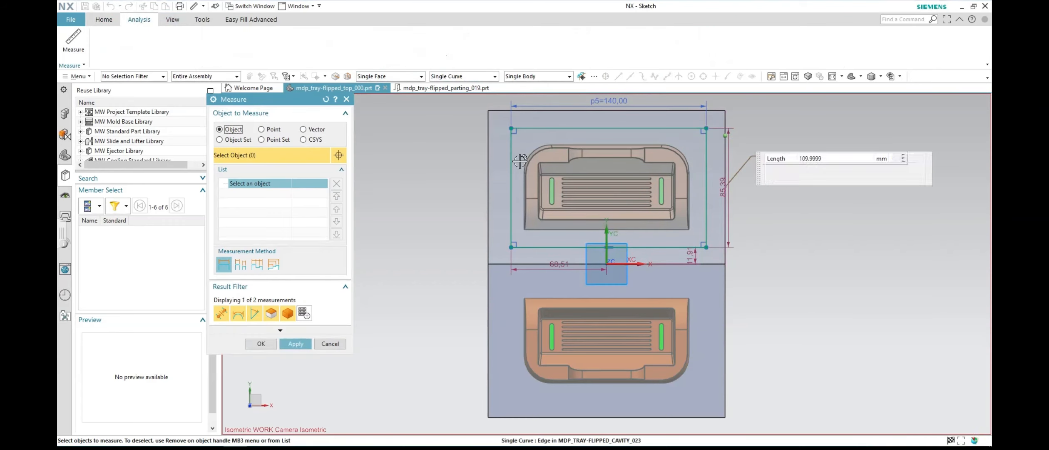
{"action": "left_click", "coordinate": [486, 166]}
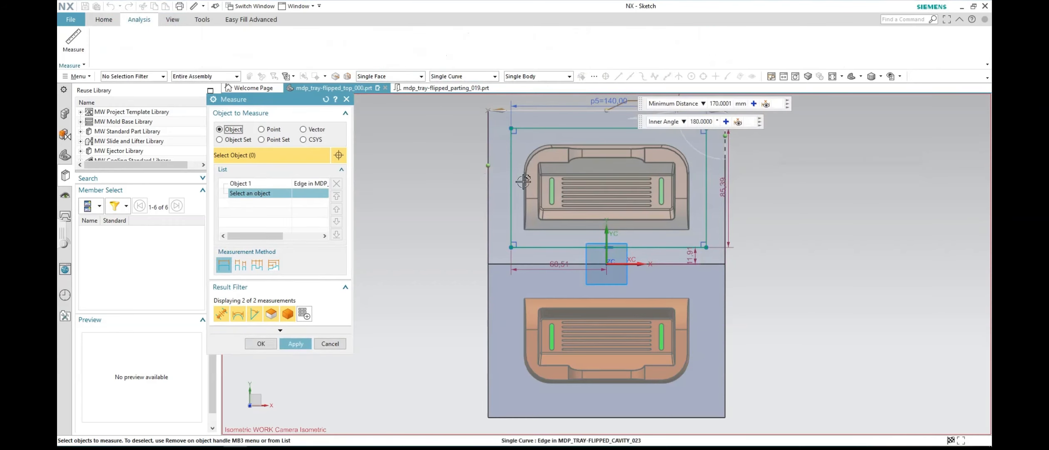
{"action": "left_click", "coordinate": [330, 344]}
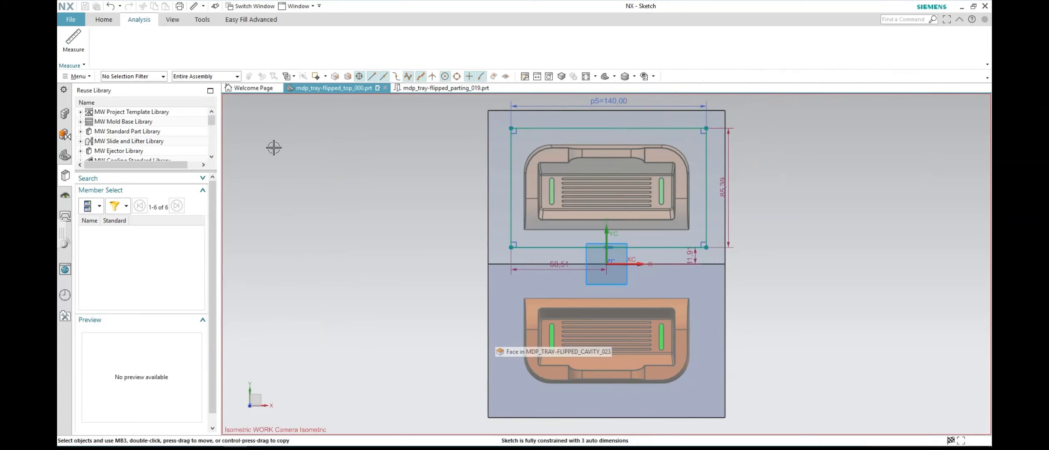
{"action": "left_click", "coordinate": [104, 19]}
{"action": "left_click", "coordinate": [620, 41]}
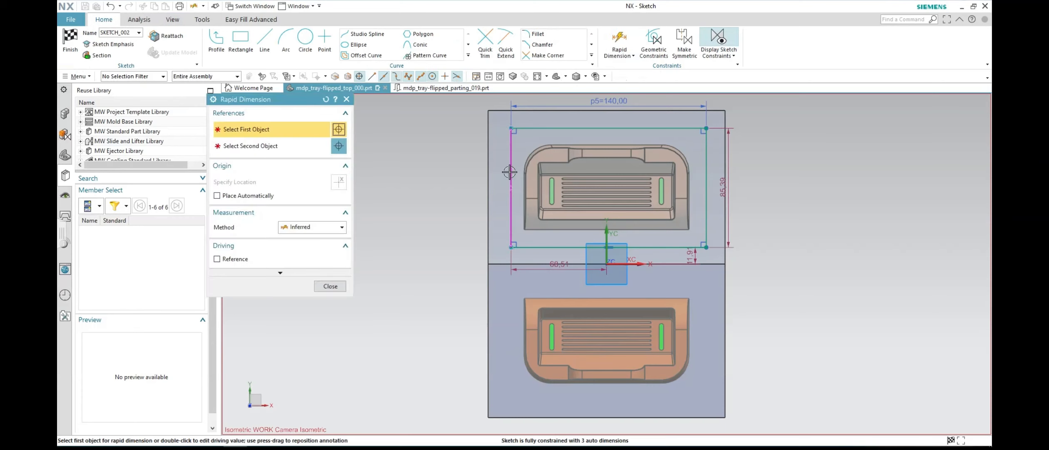
{"action": "left_click", "coordinate": [511, 175]}
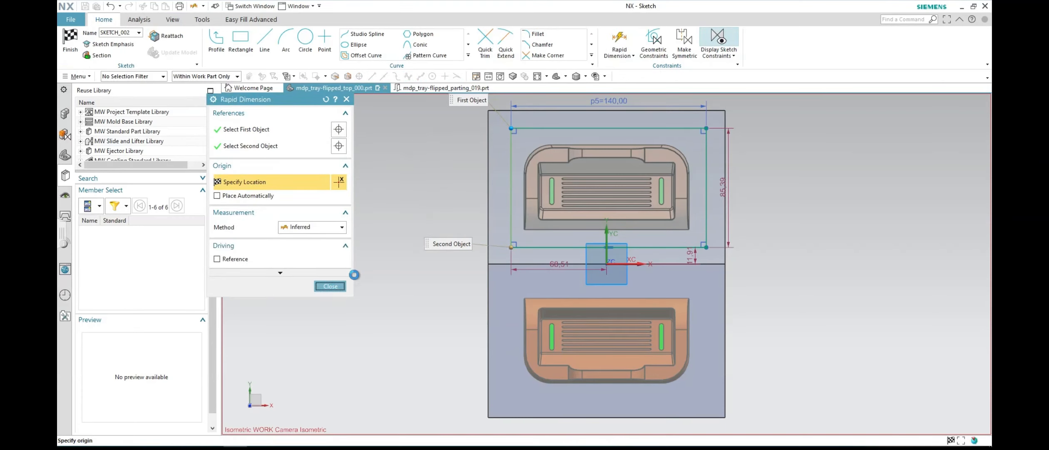
{"action": "left_click", "coordinate": [332, 285]}
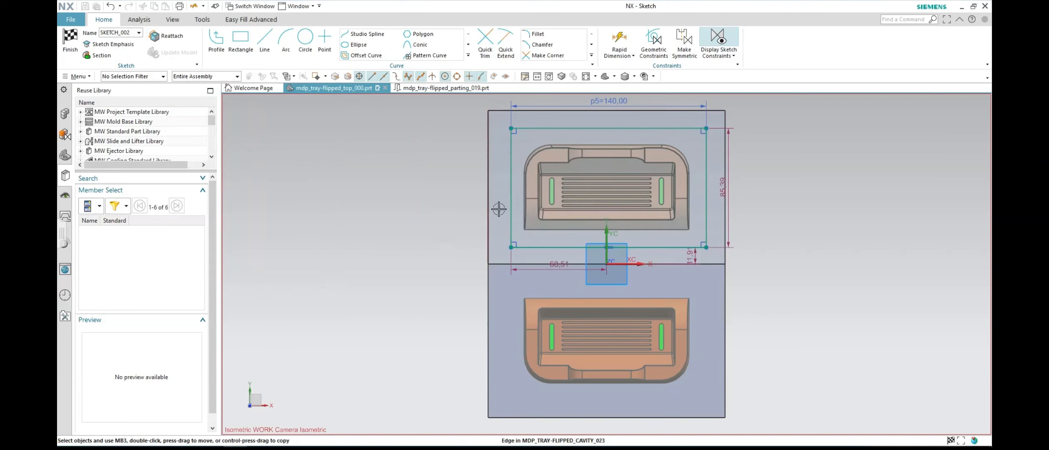
Step: Dimension the rectangle's left side from the cavity block's adjacent outer edge and set the distance to 15 mm
{"action": "left_click", "coordinate": [511, 204]}
{"action": "left_click", "coordinate": [618, 40]}
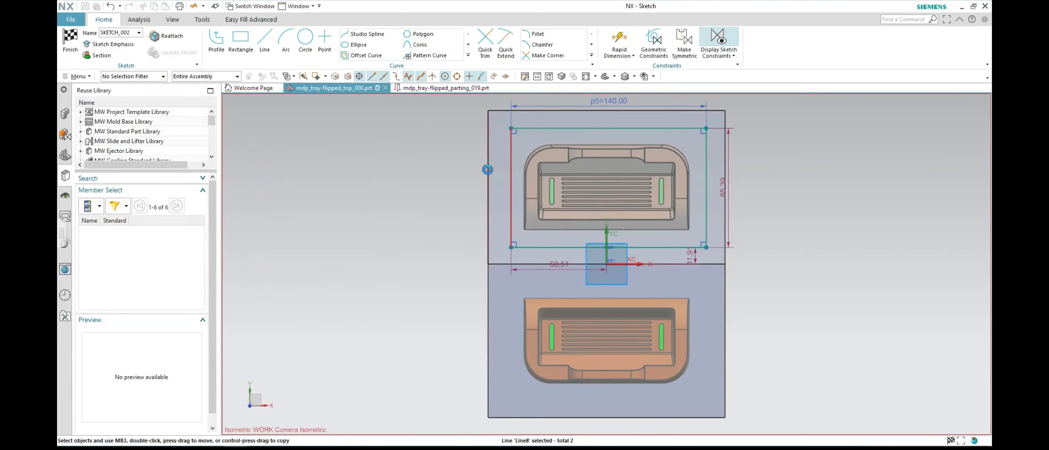
{"action": "left_click", "coordinate": [487, 172]}
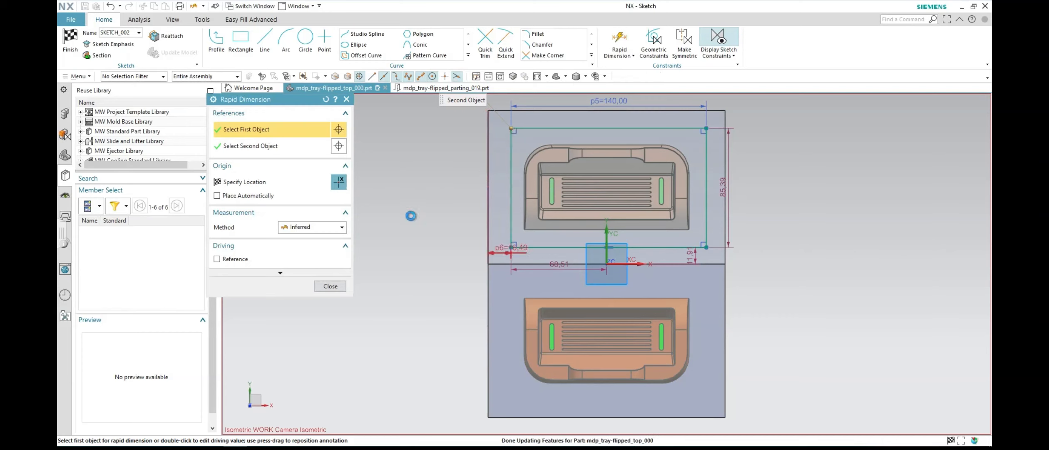
{"action": "left_click", "coordinate": [407, 188]}
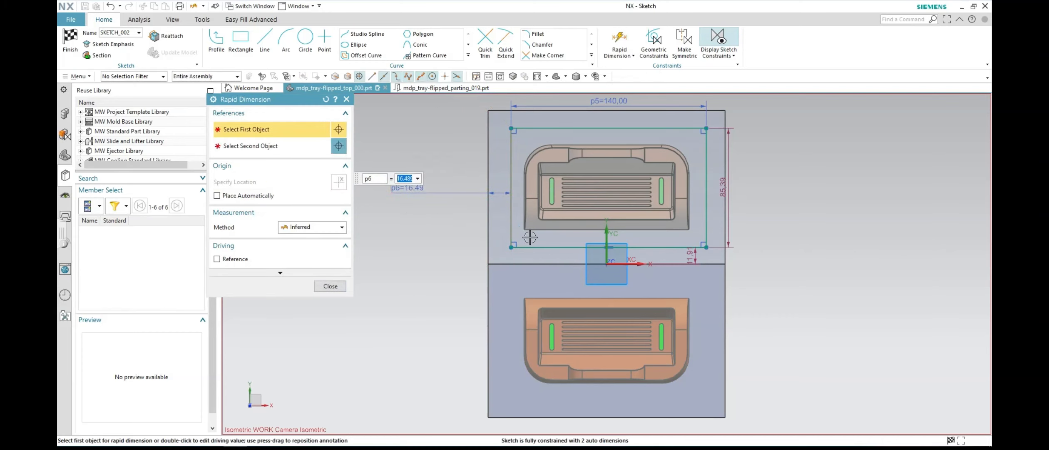
{"action": "type", "text": "15"}
{"action": "key", "text": "Return"}
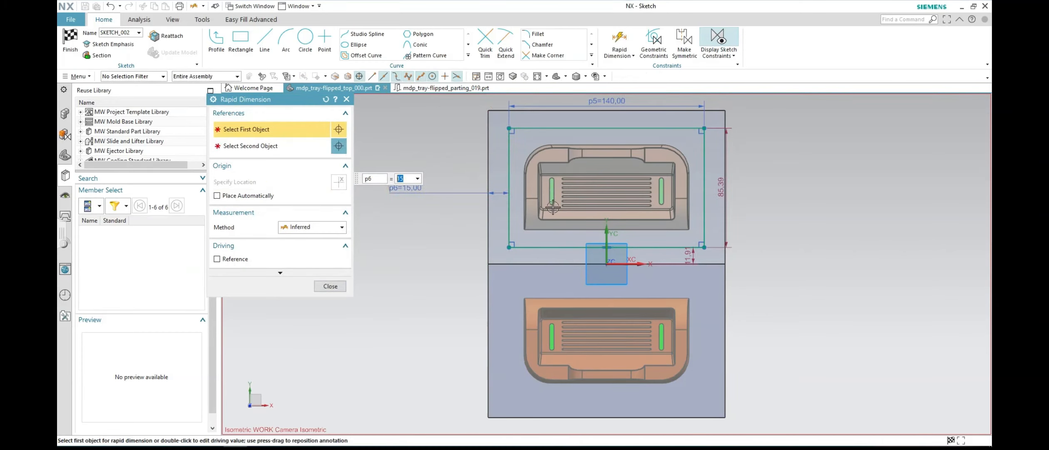
{"action": "left_click", "coordinate": [330, 286]}
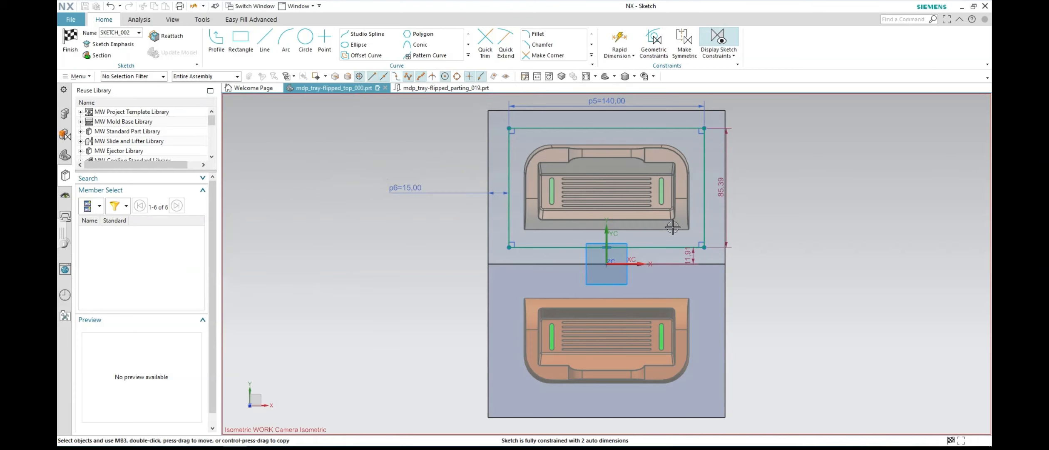
Step: Set the distance between the rectangle's lower side and the shared edge of the two cavity blocks to 15 mm
{"action": "double_click", "coordinate": [688, 255]}
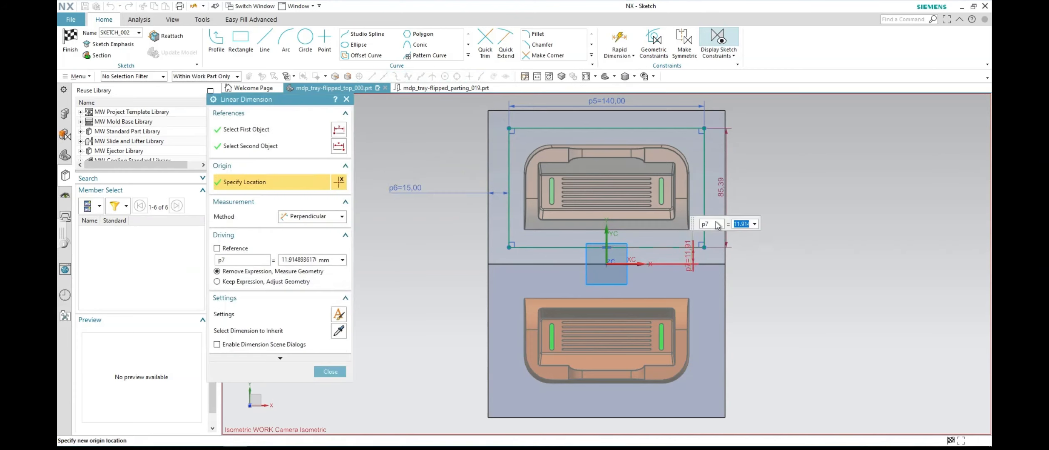
{"action": "type", "text": "15"}
{"action": "key", "text": "Return"}
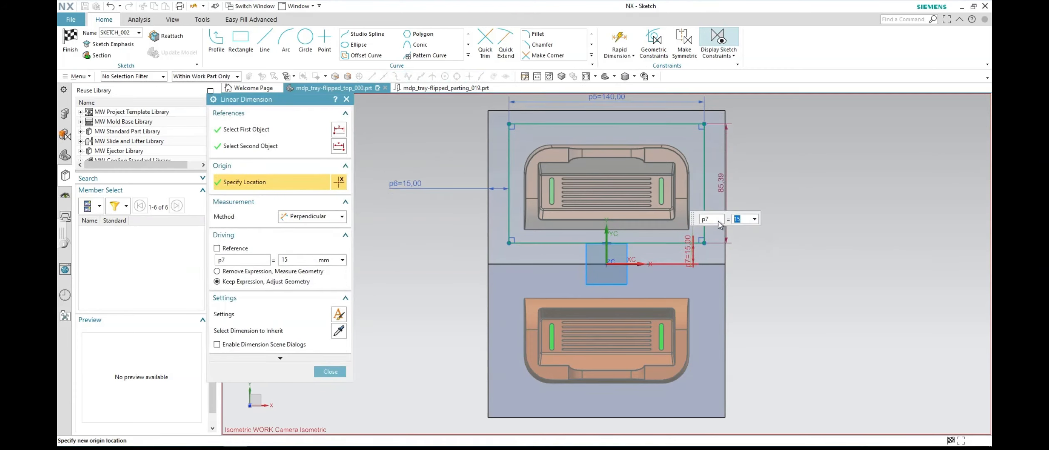
Step: Set the height of the channel rectangle in the rear cavity block to 80 mm
{"action": "double_click", "coordinate": [723, 179]}
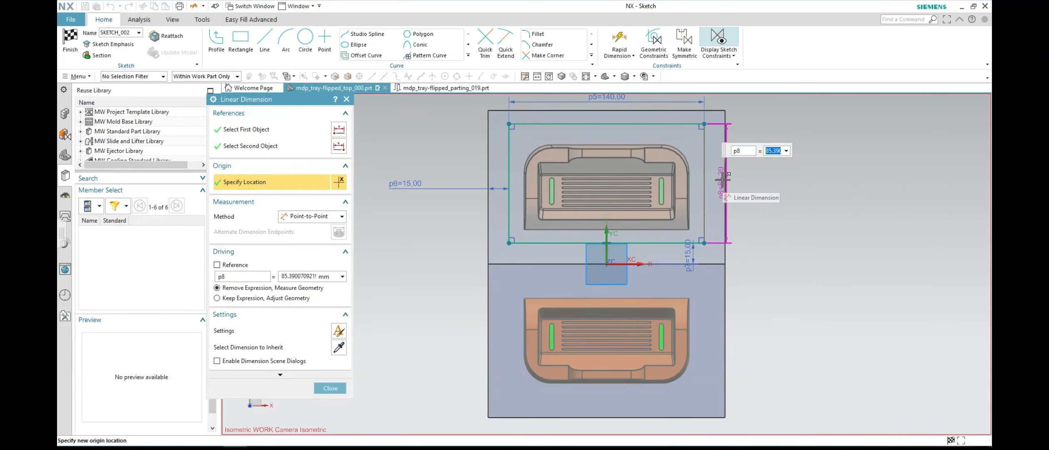
{"action": "type", "text": "70"}
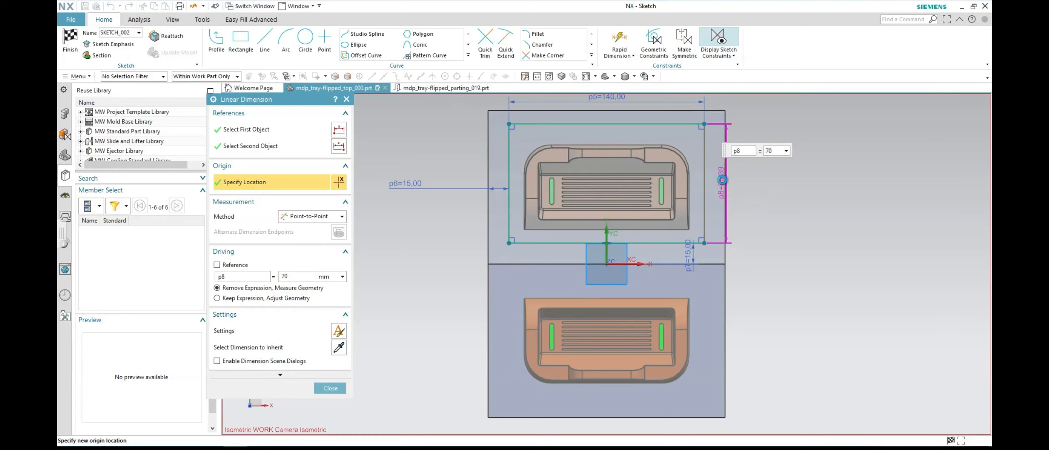
{"action": "key", "text": "Return"}
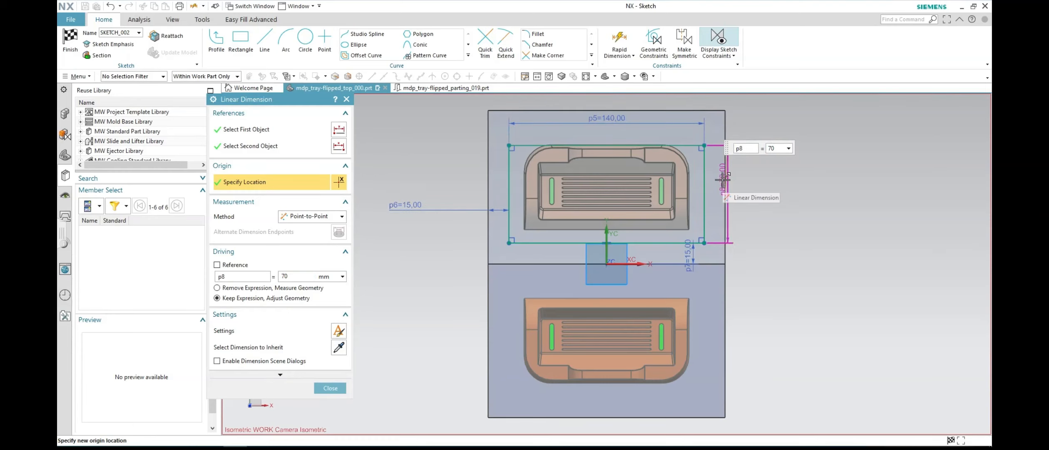
{"action": "left_click_drag", "start_coordinate": [777, 149], "coordinate": [735, 153]}
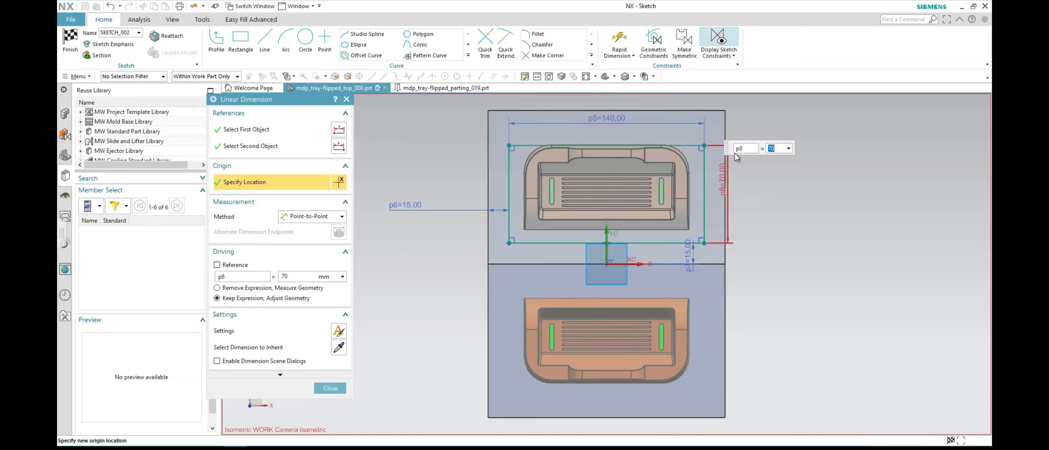
{"action": "type", "text": "80"}
{"action": "key", "text": "Return"}
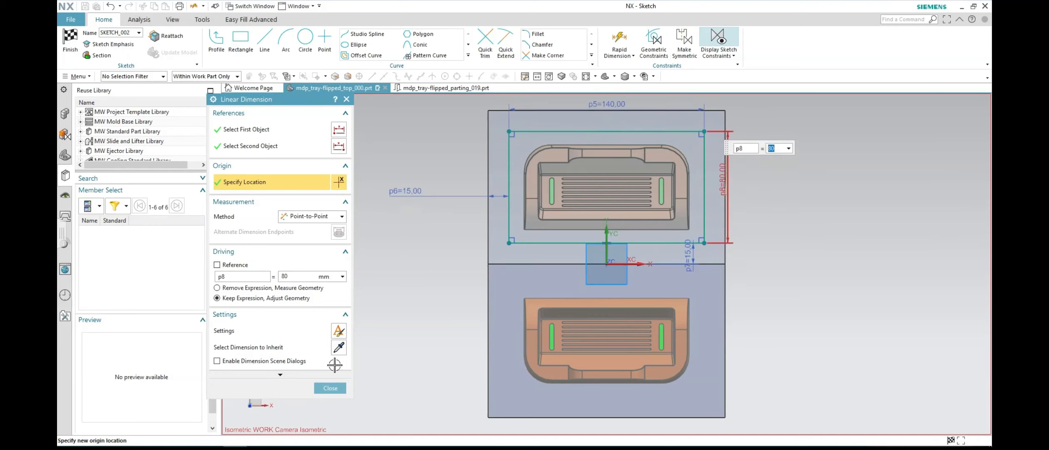
{"action": "left_click", "coordinate": [331, 388]}
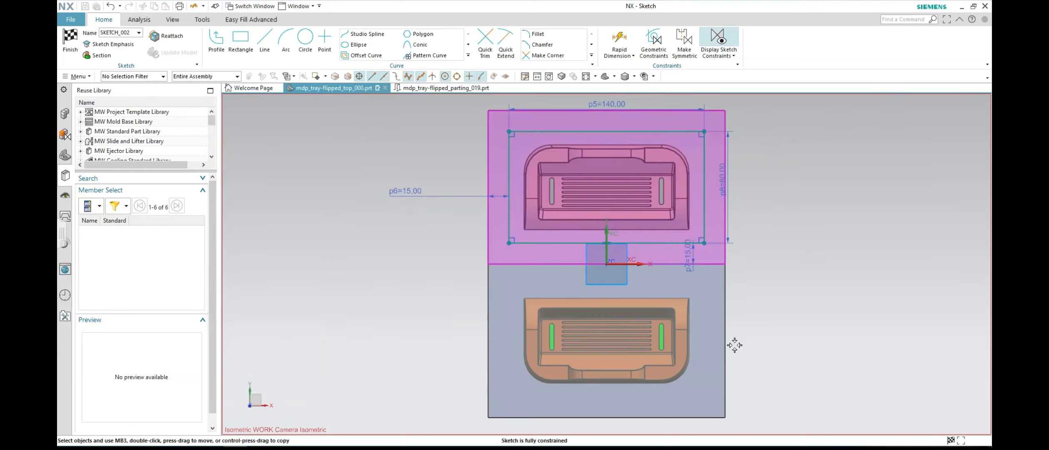
Step: Mirror the four rectangle curves about the sketch's horizontal axis onto the front cavity block
{"action": "left_click", "coordinate": [469, 55]}
{"action": "left_click", "coordinate": [365, 66]}
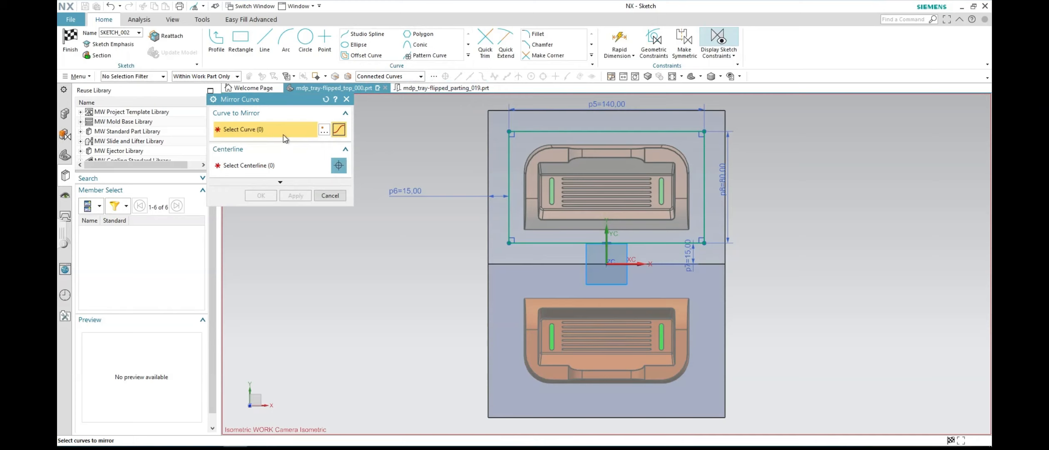
{"action": "left_click", "coordinate": [596, 131]}
{"action": "left_click", "coordinate": [270, 165]}
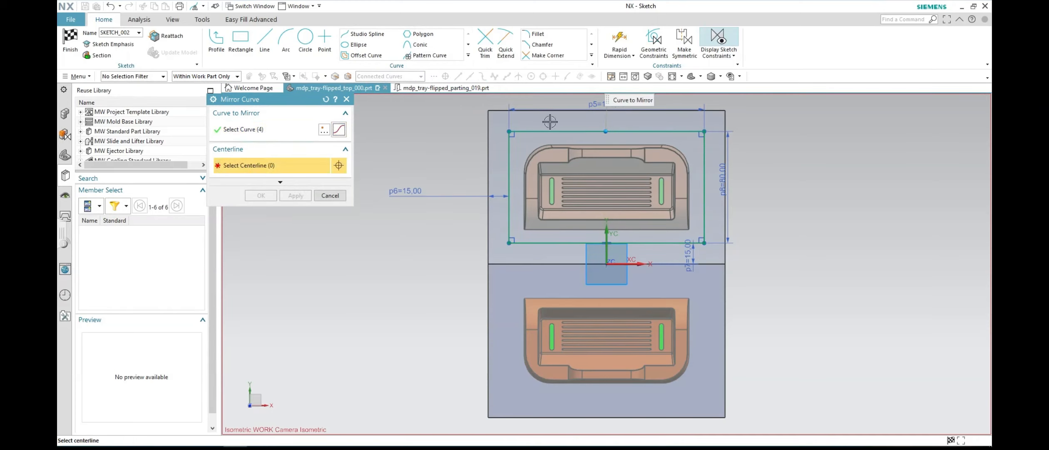
{"action": "left_click", "coordinate": [635, 264]}
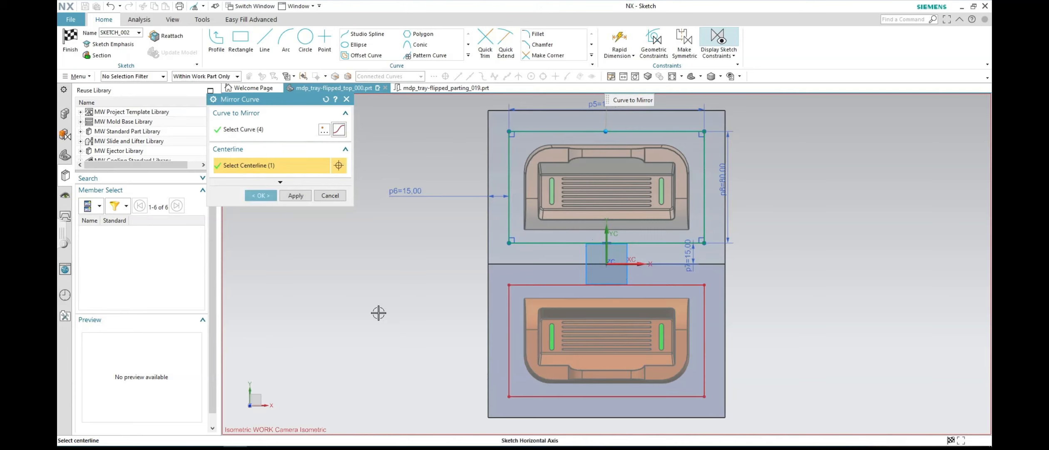
{"action": "left_click", "coordinate": [272, 200]}
{"action": "middle_click_drag", "start_coordinate": [804, 363], "coordinate": [792, 308]}
{"action": "scroll", "coordinate": [792, 308], "scroll_direction": "up", "scroll_amount": 3}
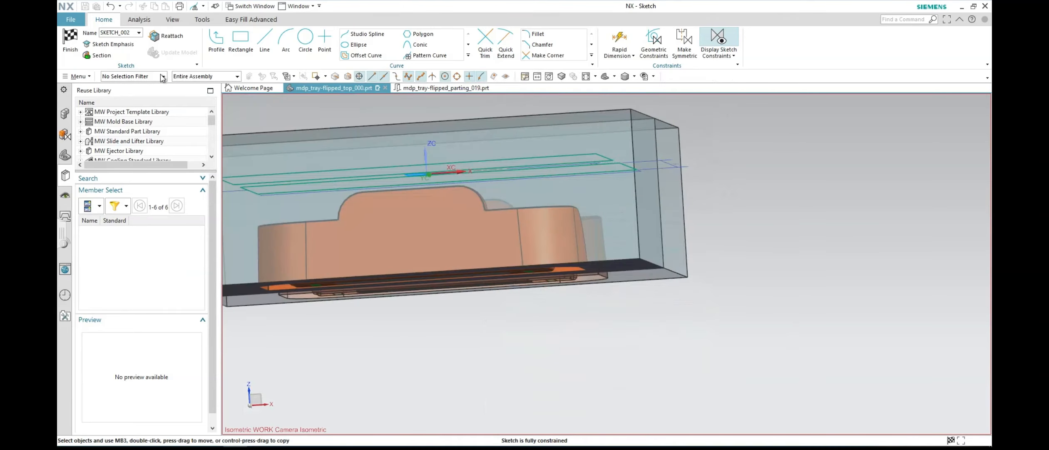
Step: Finish the sketch and create 10 mm diameter pattern channels along both rectangles
{"action": "left_click", "coordinate": [74, 45]}
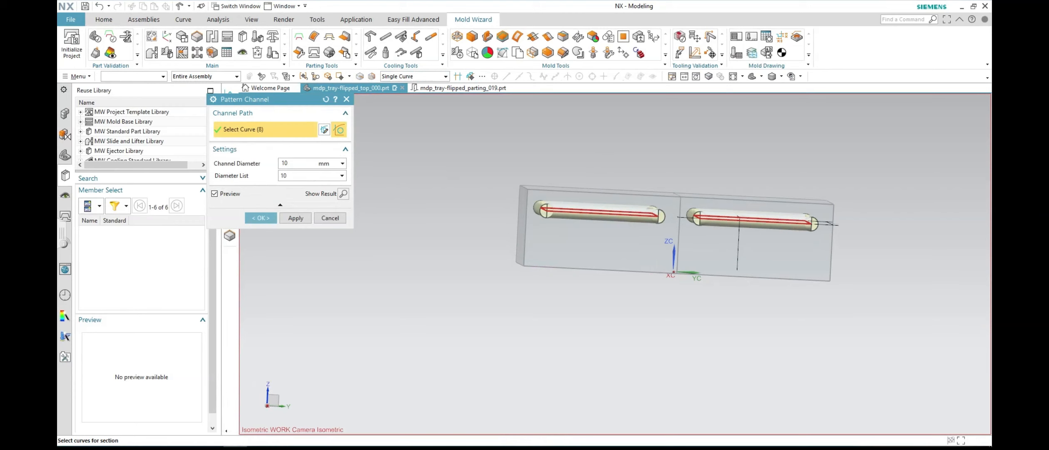
{"action": "left_click", "coordinate": [261, 218]}
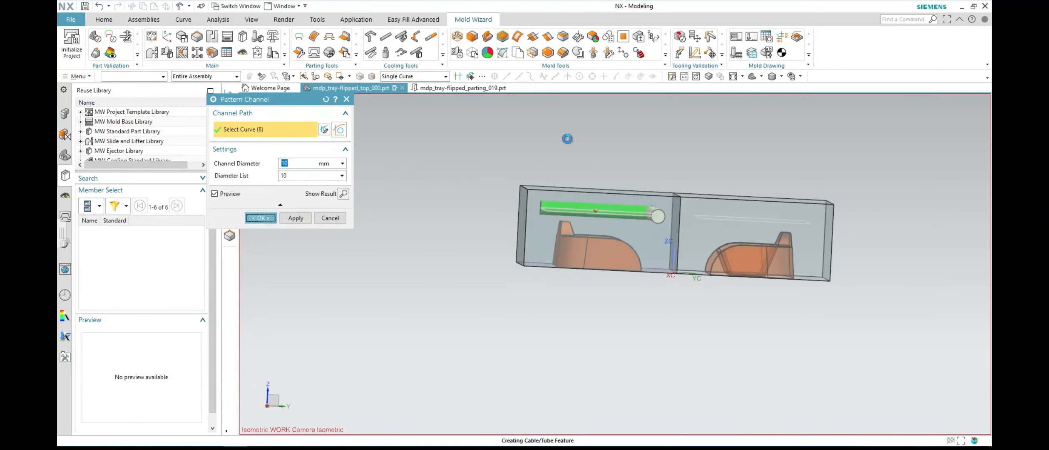
{"action": "left_click", "coordinate": [643, 79]}
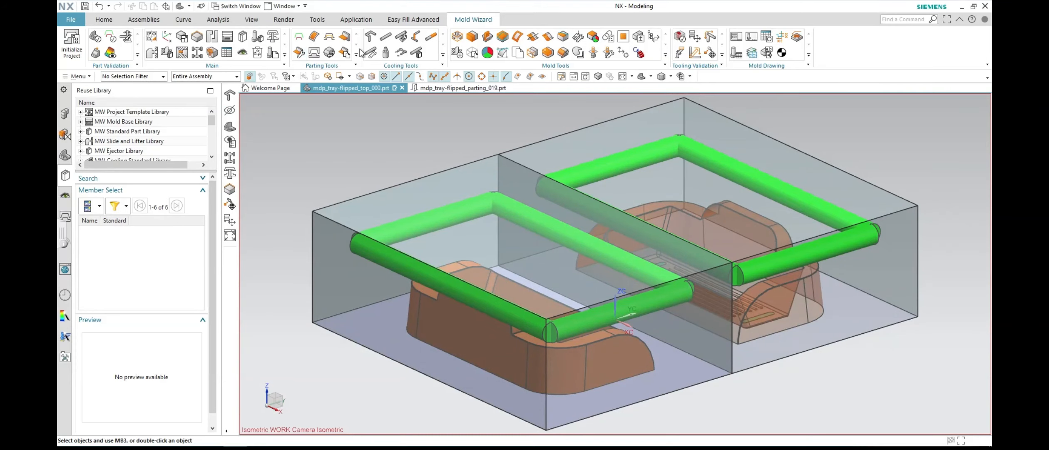
Step: Extend the rear block's two long channels by 20 mm, the outer one at its +X end and the inner one at its -X end
{"action": "left_click", "coordinate": [430, 43]}
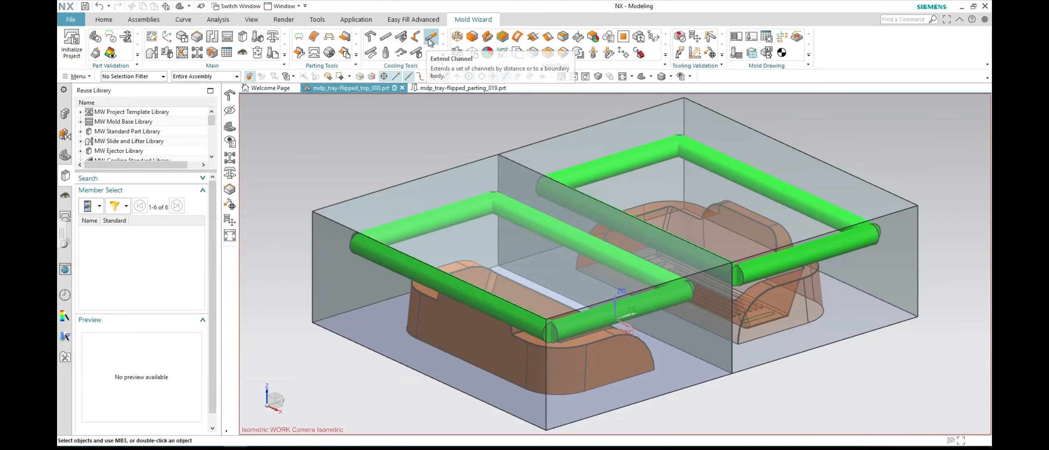
{"action": "middle_click_drag", "start_coordinate": [617, 166], "coordinate": [662, 233]}
{"action": "scroll", "coordinate": [583, 159], "scroll_direction": "down", "scroll_amount": 3}
{"action": "left_click", "coordinate": [668, 128]}
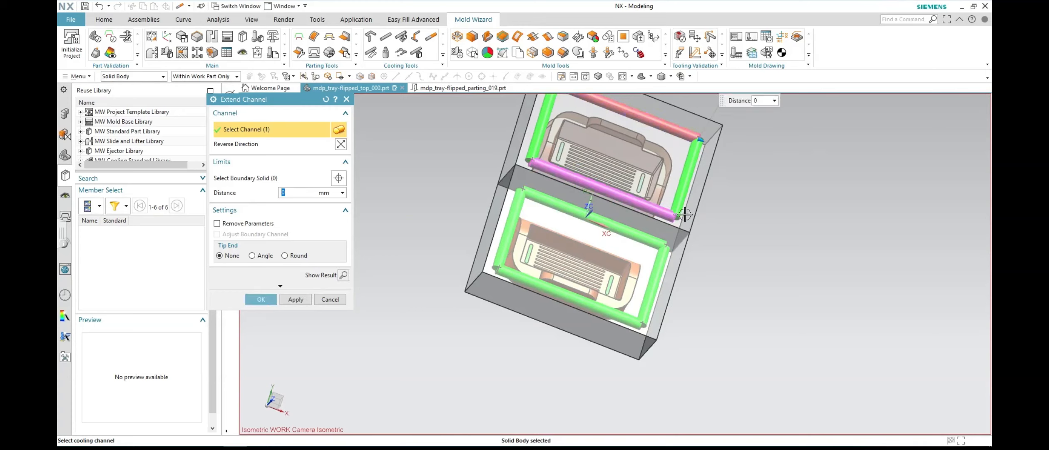
{"action": "scroll", "coordinate": [750, 199], "scroll_direction": "down", "scroll_amount": 2}
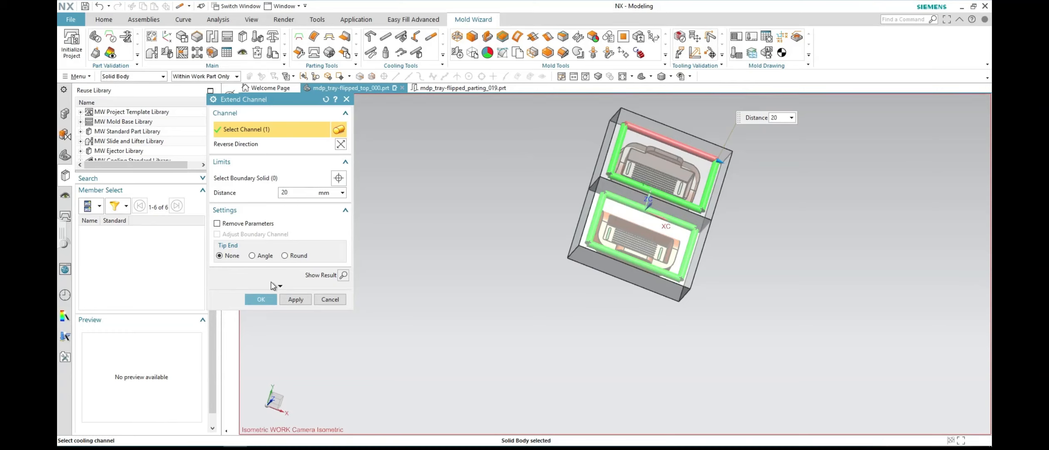
{"action": "left_click", "coordinate": [296, 299]}
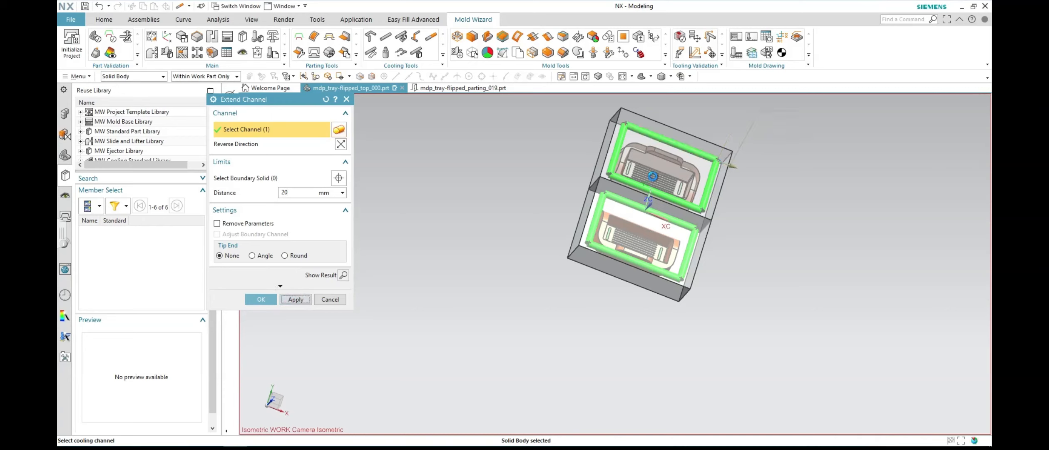
{"action": "left_click", "coordinate": [626, 182]}
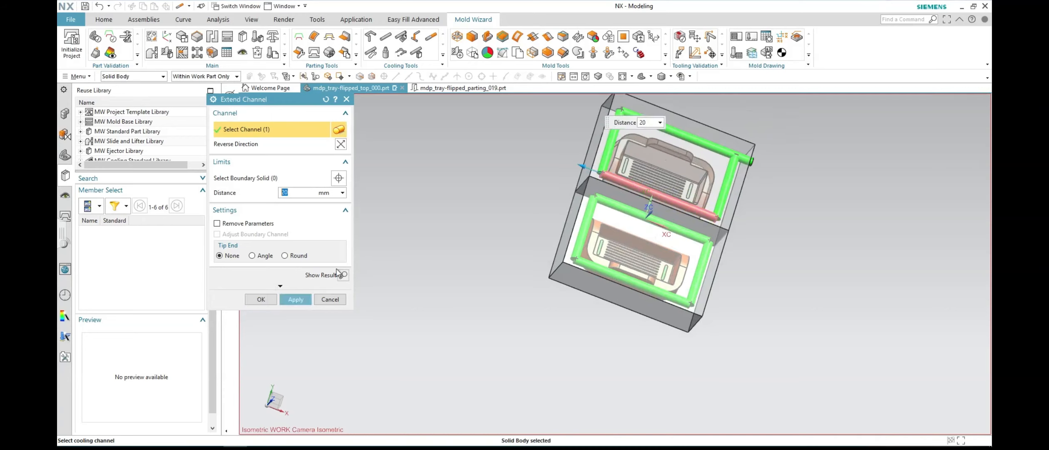
{"action": "left_click", "coordinate": [303, 300]}
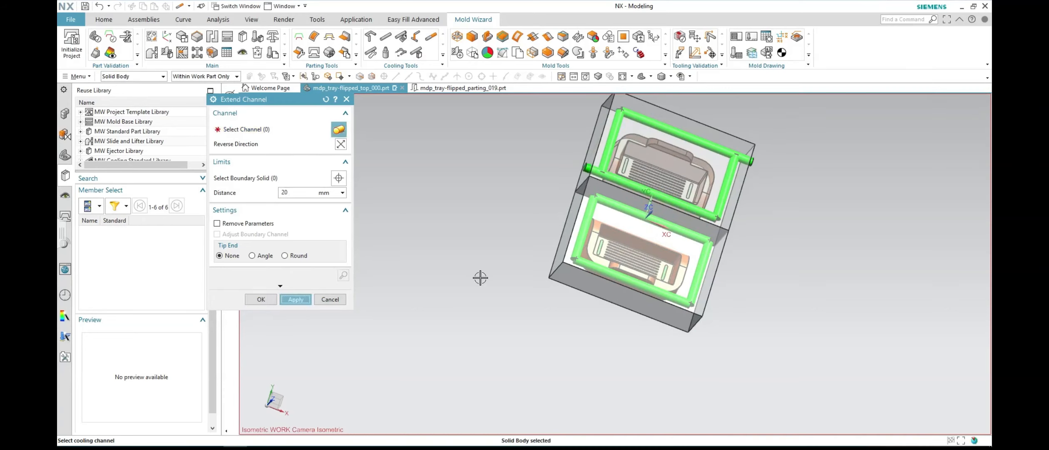
Step: Extend the front block's two long channels by 20 mm, the outer one at its +X end and the inner one at its -X end
{"action": "left_click", "coordinate": [689, 233]}
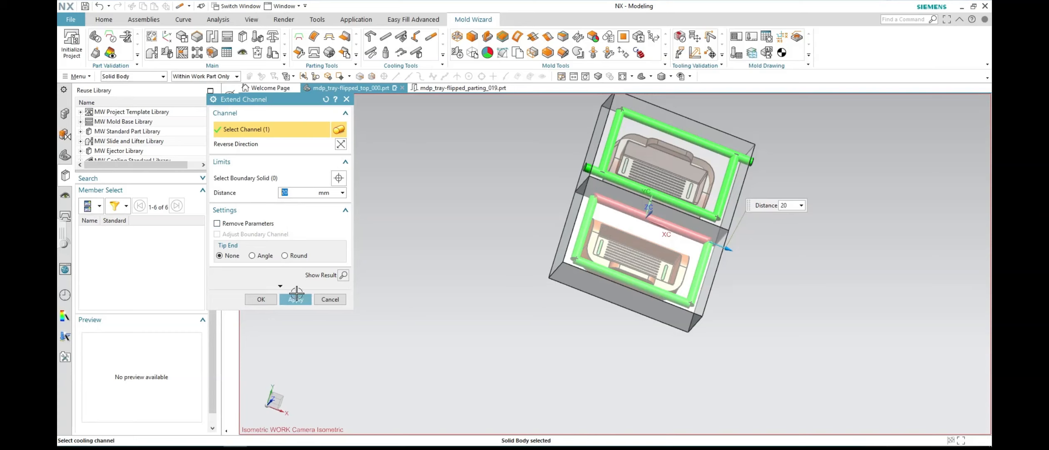
{"action": "left_click", "coordinate": [693, 233], "text": "shift"}
{"action": "left_click", "coordinate": [668, 297]}
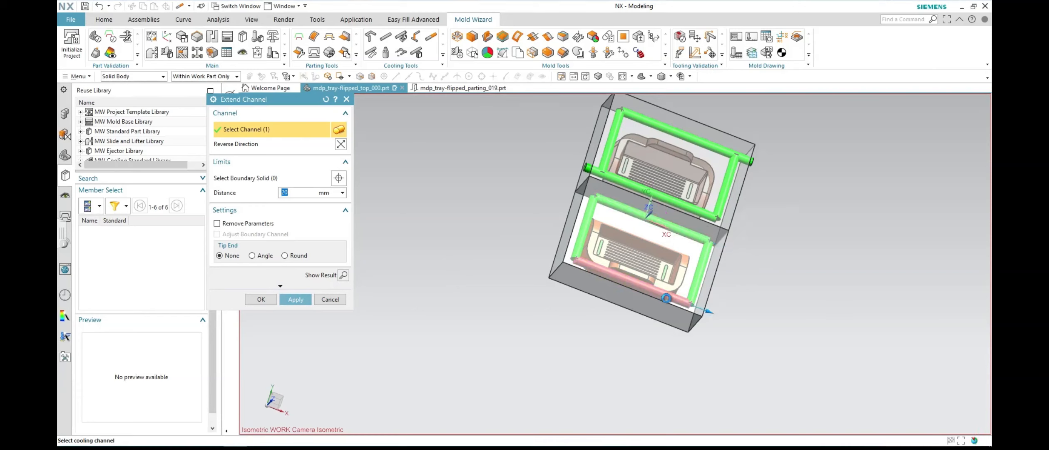
{"action": "left_click", "coordinate": [296, 299]}
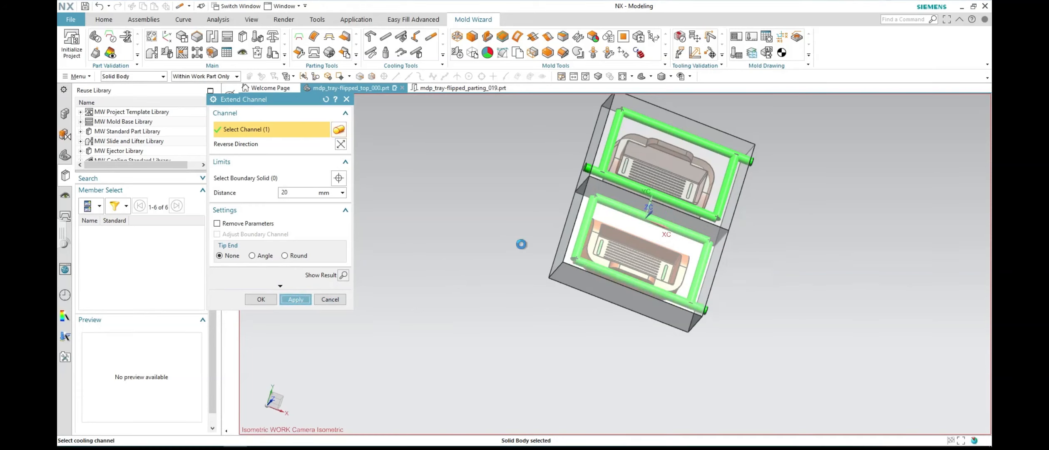
{"action": "left_click", "coordinate": [606, 207]}
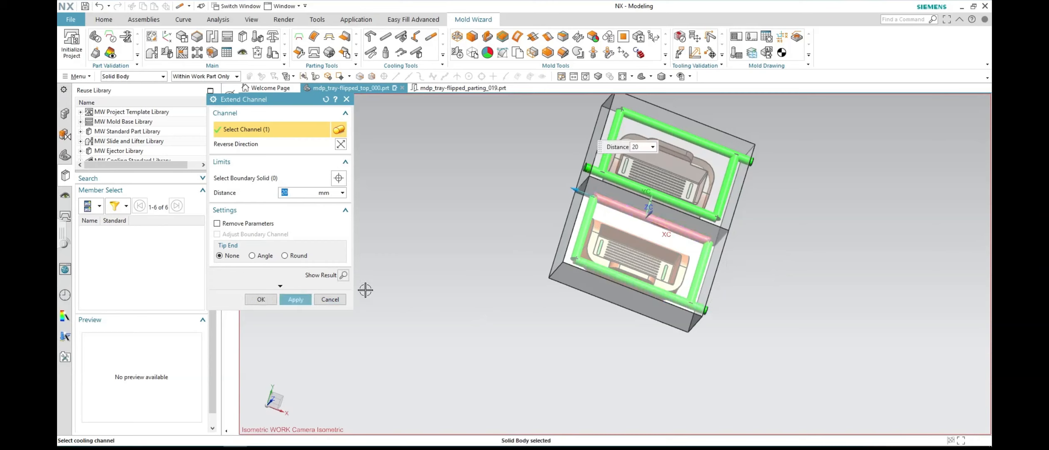
{"action": "left_click", "coordinate": [296, 300]}
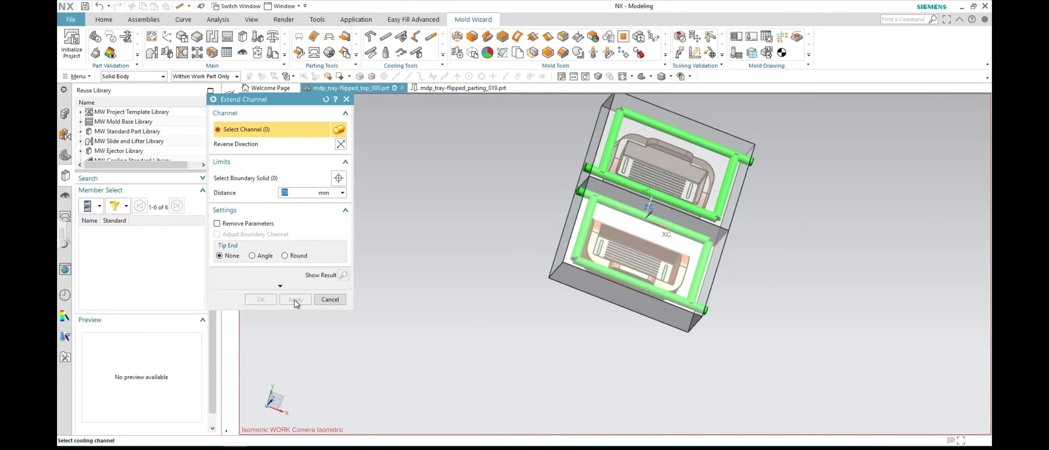
{"action": "left_click", "coordinate": [330, 299]}
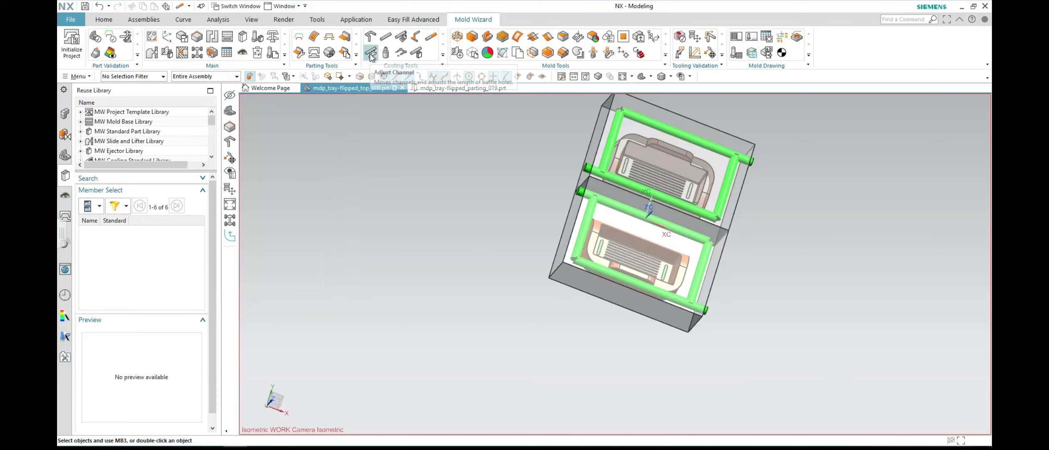
Step: Define all eight tube bodies in both cavity blocks as cooling channels of type Water_MM
{"action": "left_click", "coordinate": [402, 37]}
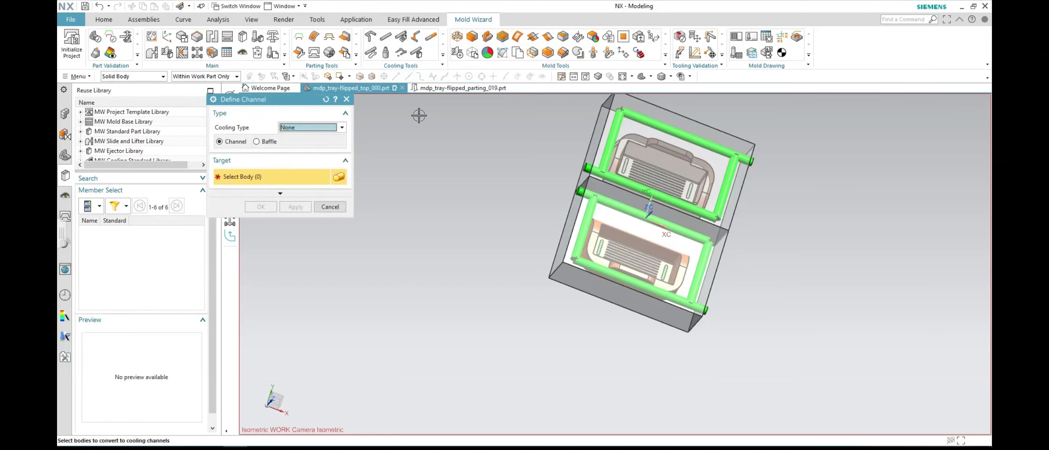
{"action": "left_click", "coordinate": [341, 127]}
{"action": "left_click", "coordinate": [308, 142]}
{"action": "left_click", "coordinate": [649, 124]}
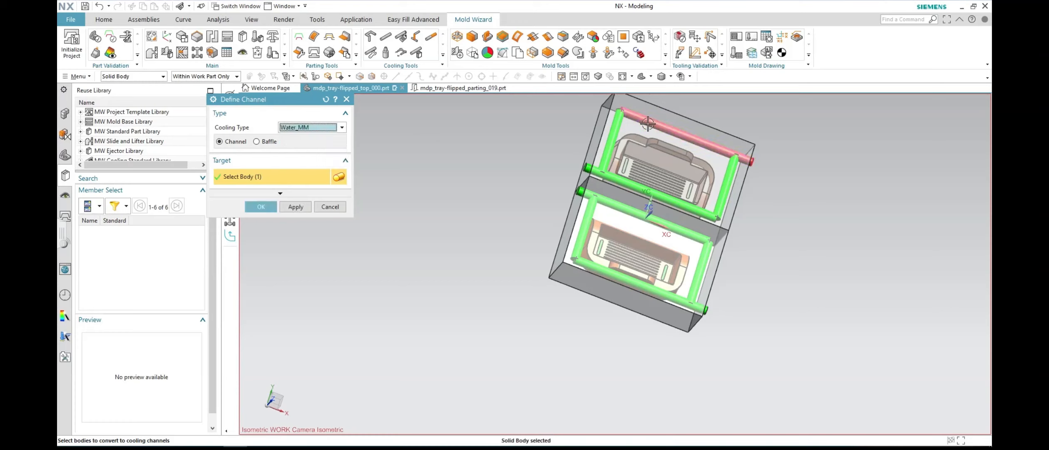
{"action": "left_click", "coordinate": [607, 144]}
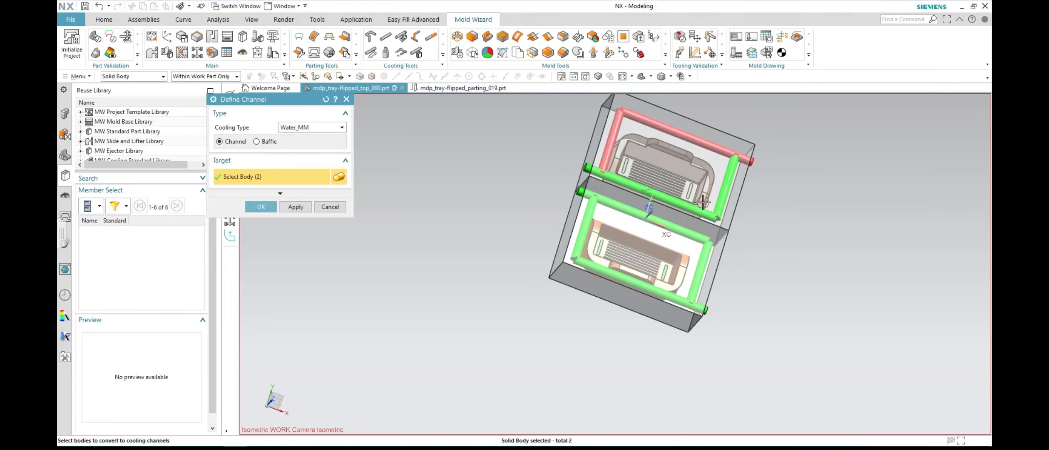
{"action": "left_click", "coordinate": [687, 205]}
{"action": "left_click", "coordinate": [727, 187]}
{"action": "left_click", "coordinate": [667, 223]}
{"action": "left_click", "coordinate": [701, 271]}
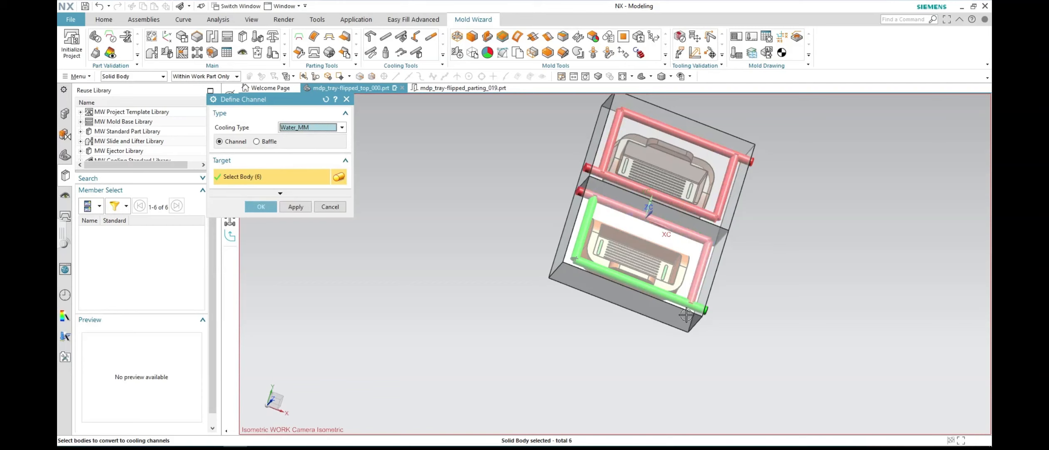
{"action": "left_click", "coordinate": [688, 303]}
{"action": "left_click", "coordinate": [584, 242]}
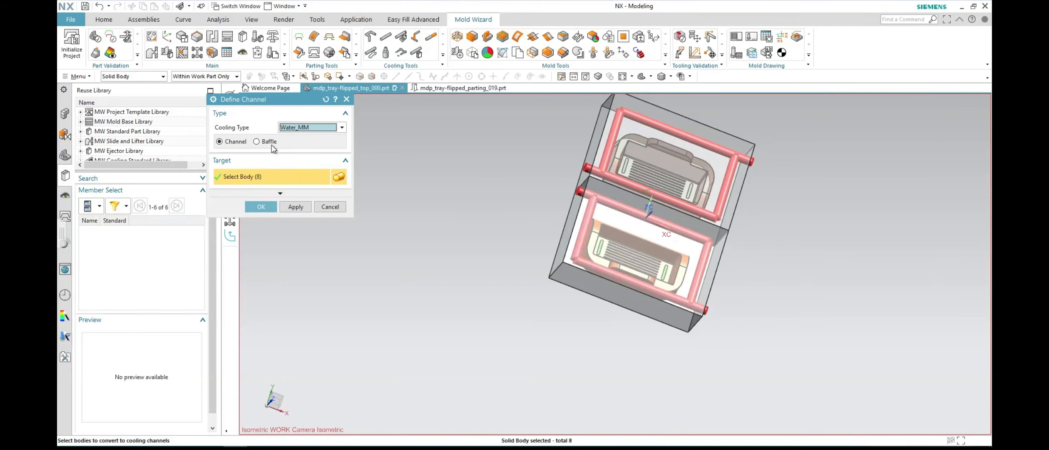
{"action": "left_click", "coordinate": [259, 207]}
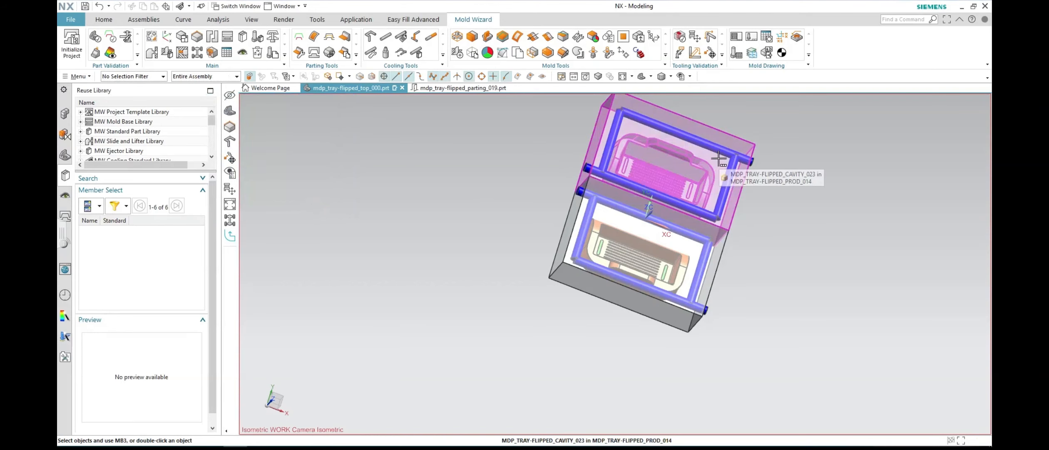
Step: Create the first cooling circuit with the inner long channel of the front block, at its -X end, as inlet
{"action": "left_click", "coordinate": [641, 76]}
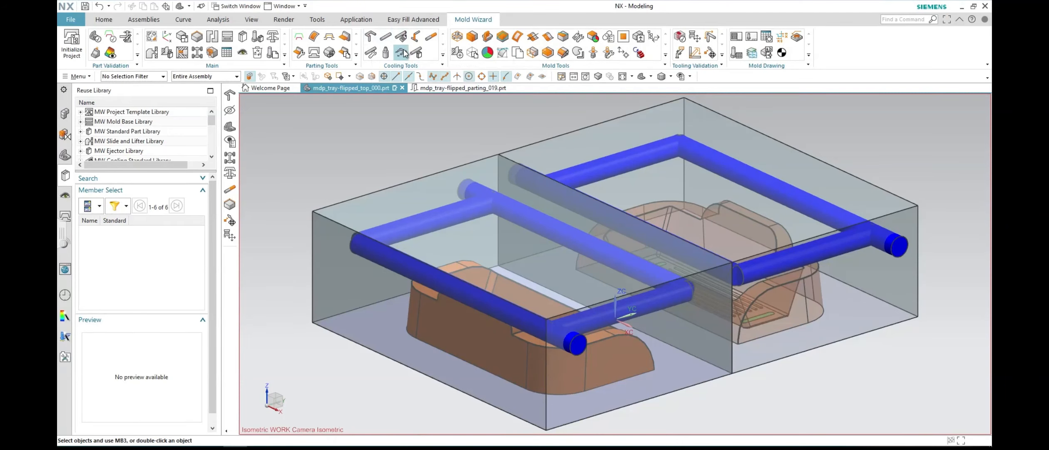
{"action": "left_click", "coordinate": [402, 53]}
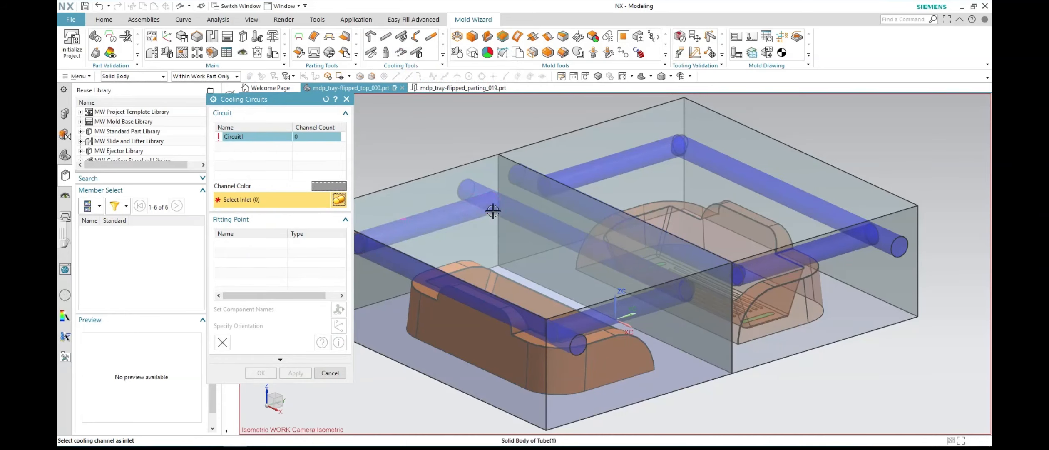
{"action": "scroll", "coordinate": [700, 148], "scroll_direction": "down", "scroll_amount": 5}
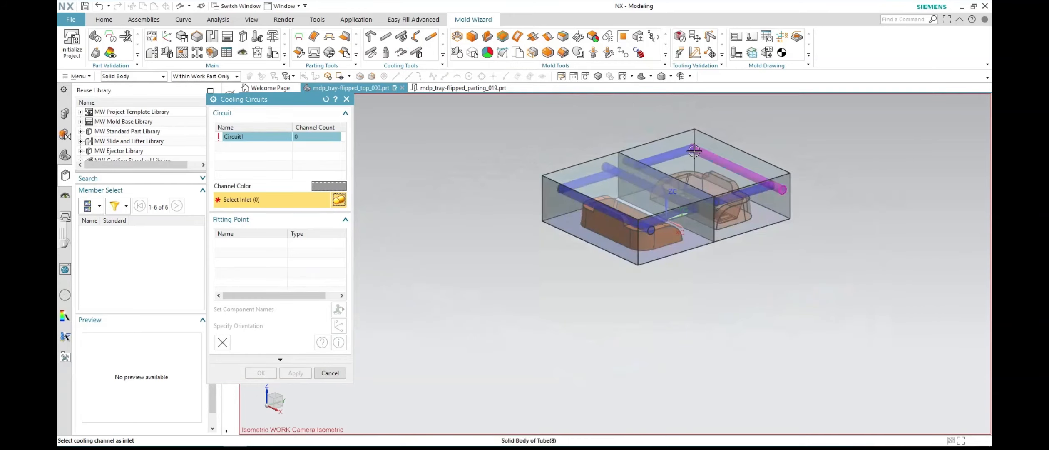
{"action": "middle_click_drag", "start_coordinate": [585, 142], "coordinate": [596, 178]}
{"action": "left_click", "coordinate": [597, 179]}
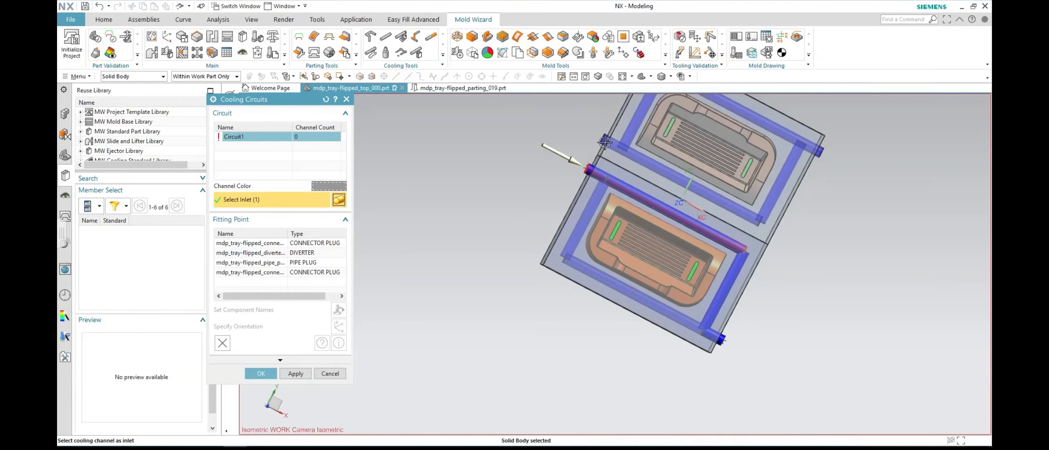
{"action": "left_click", "coordinate": [296, 373]}
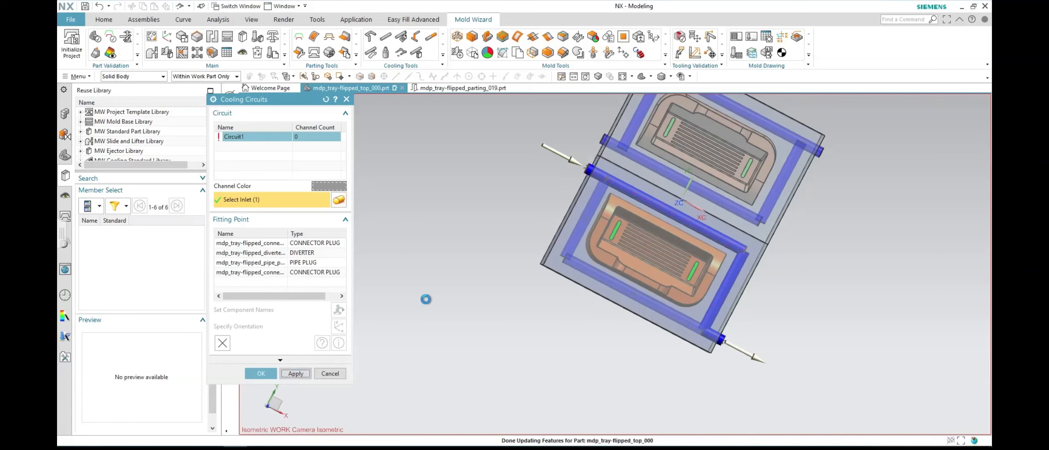
Step: Create the second cooling circuit from the -X end of the rear block's inner long channel, continuing through the +X cross channel
{"action": "left_click", "coordinate": [614, 144]}
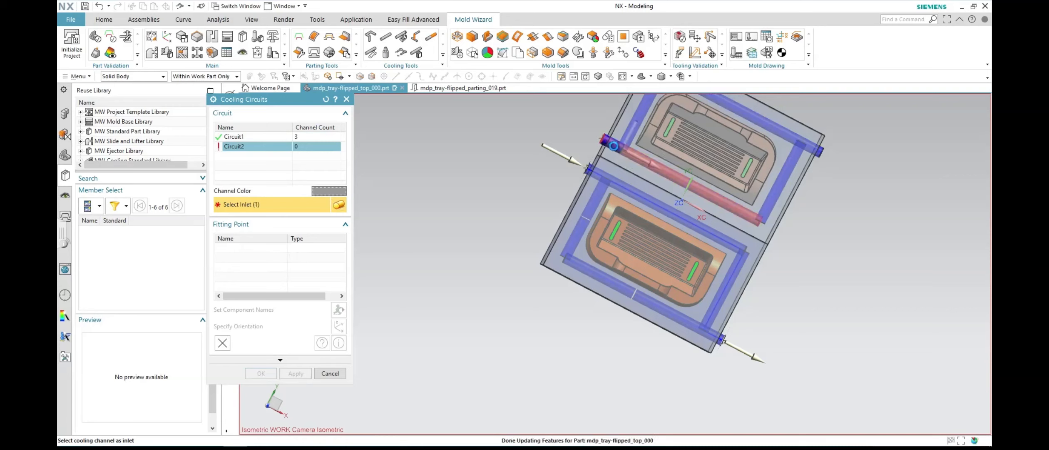
{"action": "left_click", "coordinate": [773, 200]}
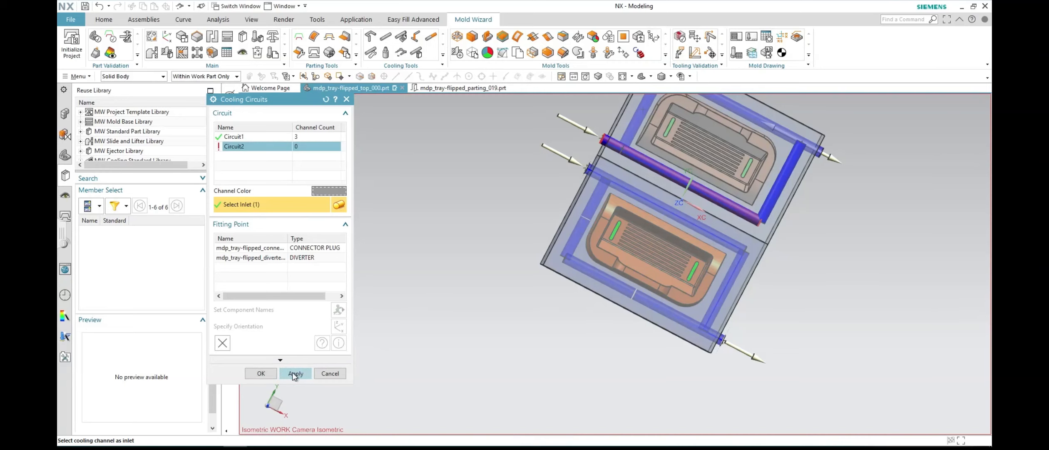
{"action": "left_click", "coordinate": [272, 374]}
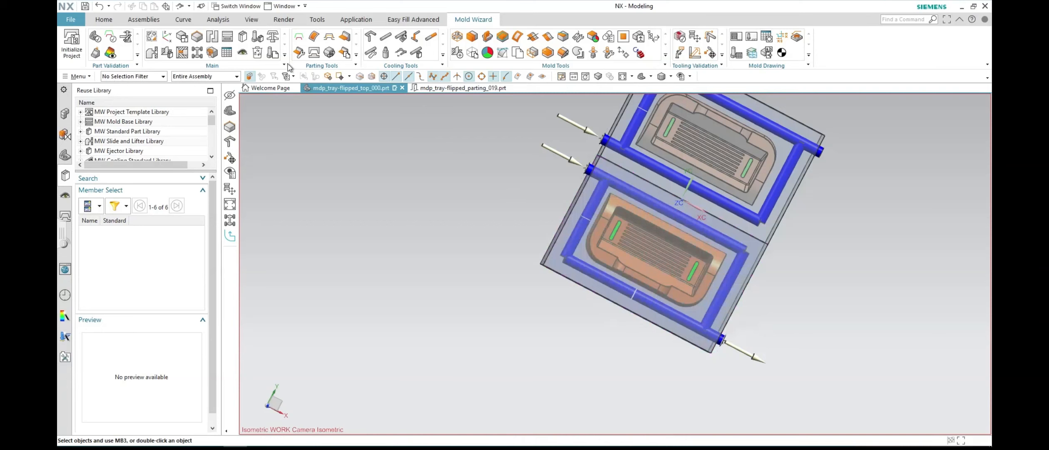
Step: Use Concept Design to turn the connector, diverter and pipe_plug symbols into real cooling components
{"action": "left_click", "coordinate": [272, 53]}
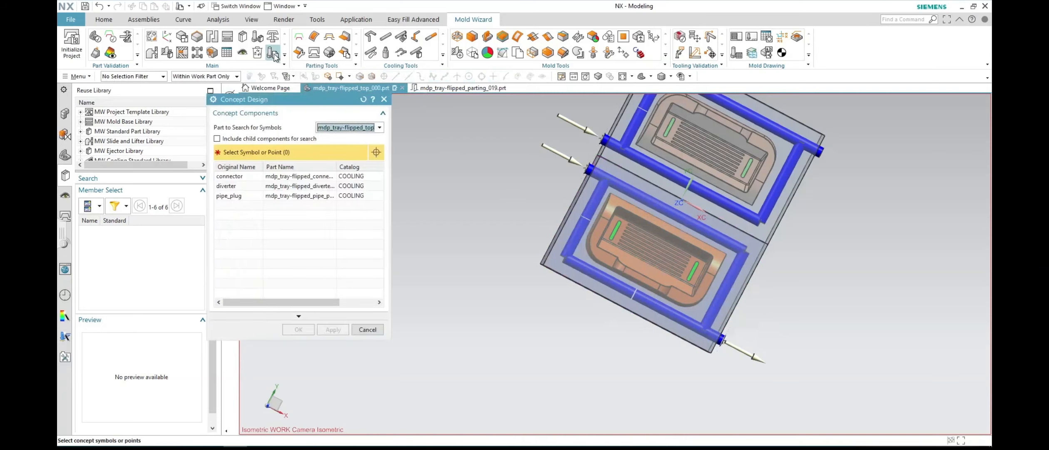
{"action": "left_click", "coordinate": [250, 177]}
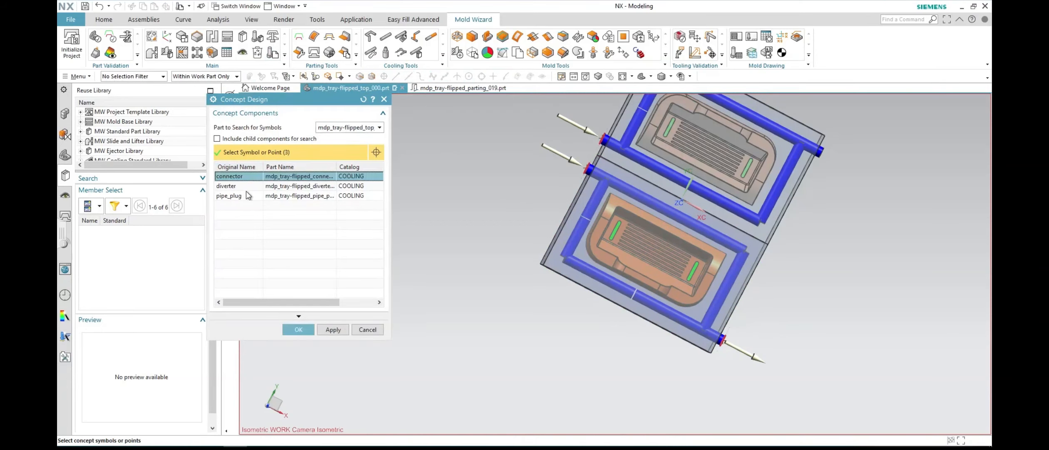
{"action": "left_click", "coordinate": [249, 196], "text": "shift"}
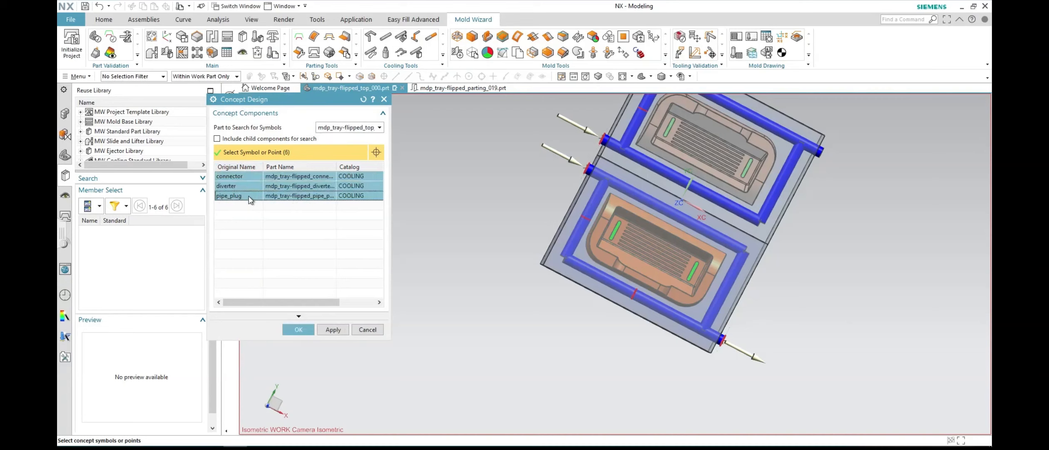
{"action": "left_click", "coordinate": [333, 329]}
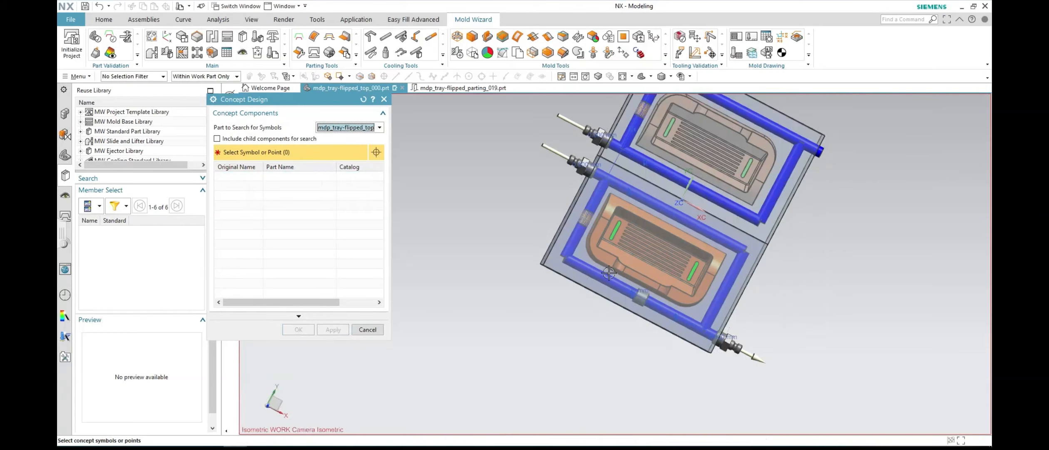
{"action": "scroll", "coordinate": [609, 272], "scroll_direction": "down", "scroll_amount": 2}
{"action": "left_click", "coordinate": [368, 330]}
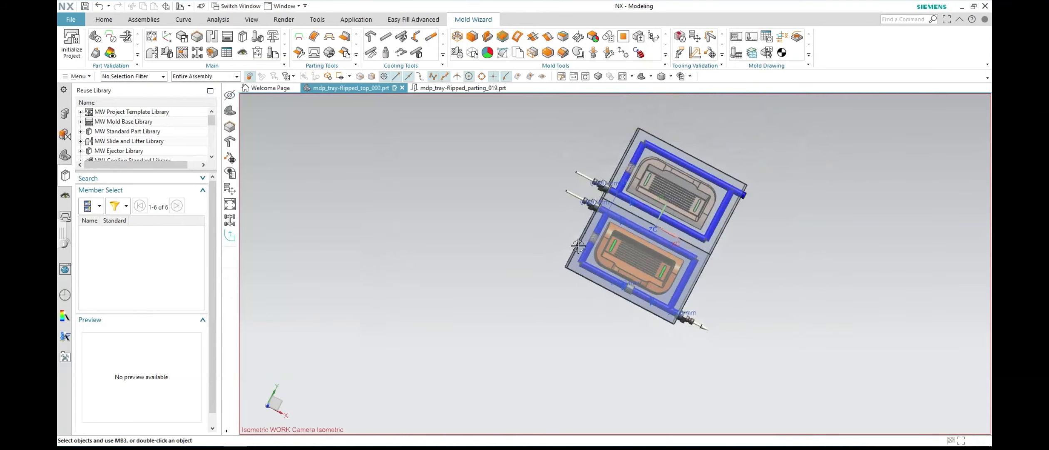
{"action": "scroll", "coordinate": [591, 239], "scroll_direction": "up", "scroll_amount": 3}
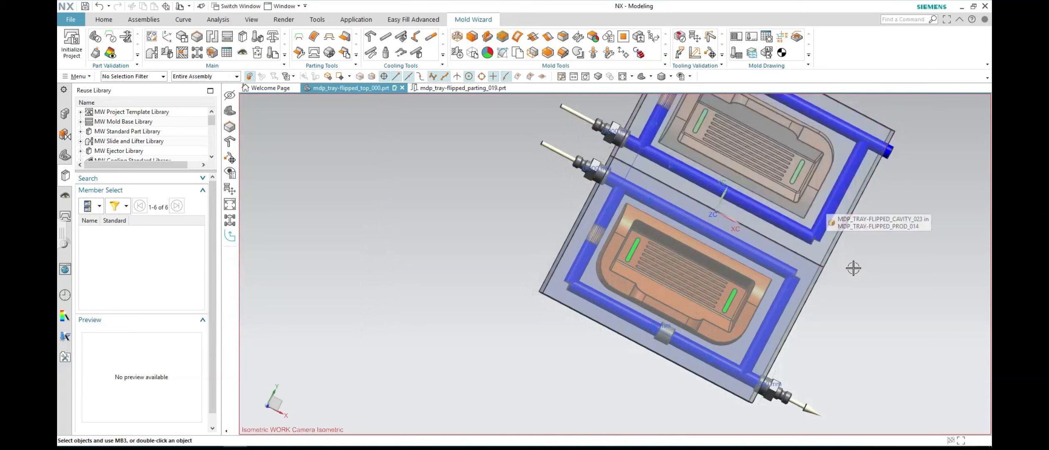
{"action": "middle_click_drag", "start_coordinate": [855, 265], "coordinate": [892, 152]}
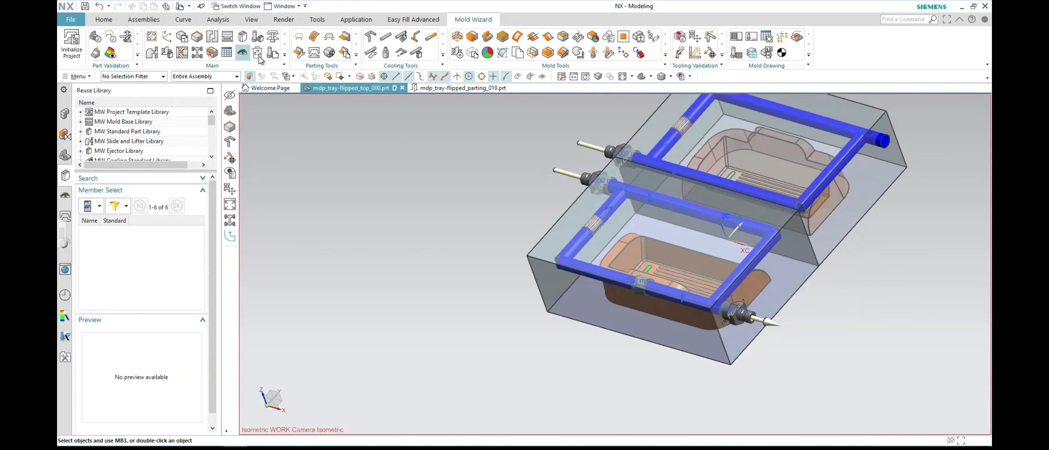
{"action": "left_click", "coordinate": [273, 54]}
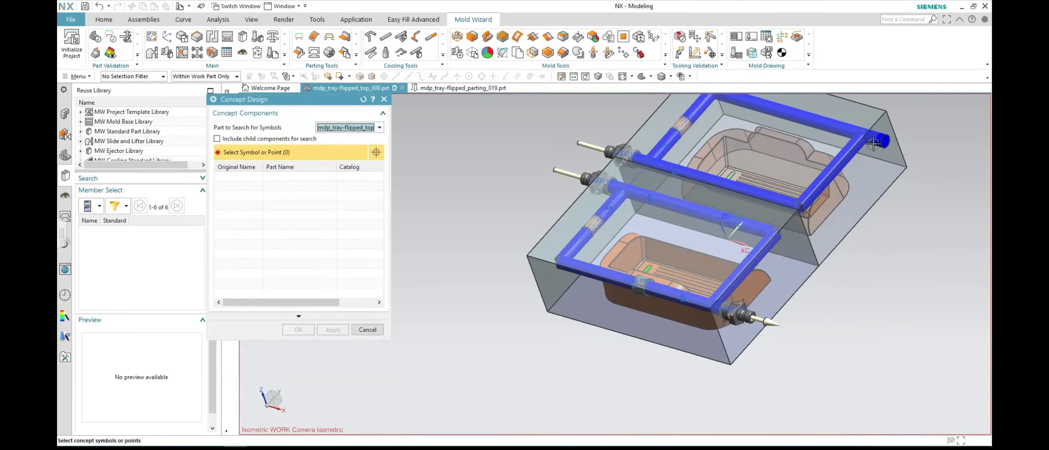
{"action": "left_click", "coordinate": [376, 129]}
{"action": "left_click", "coordinate": [372, 130]}
{"action": "left_click", "coordinate": [368, 329]}
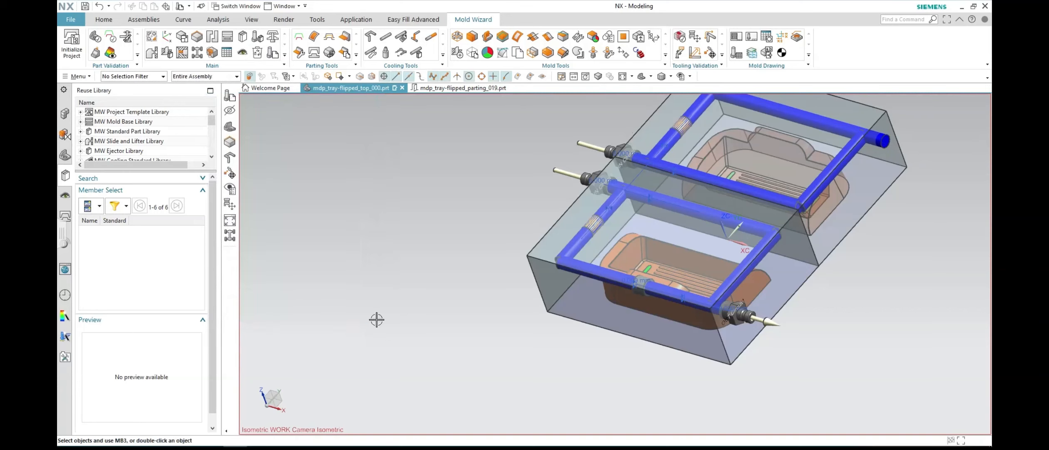
Step: Edit Circuit2 to include the +X end of the rear block's outer long channel with its connector and pipe plug fittings
{"action": "left_click", "coordinate": [399, 53]}
{"action": "middle_click_drag", "start_coordinate": [412, 146], "coordinate": [426, 167]}
{"action": "left_click", "coordinate": [253, 144]}
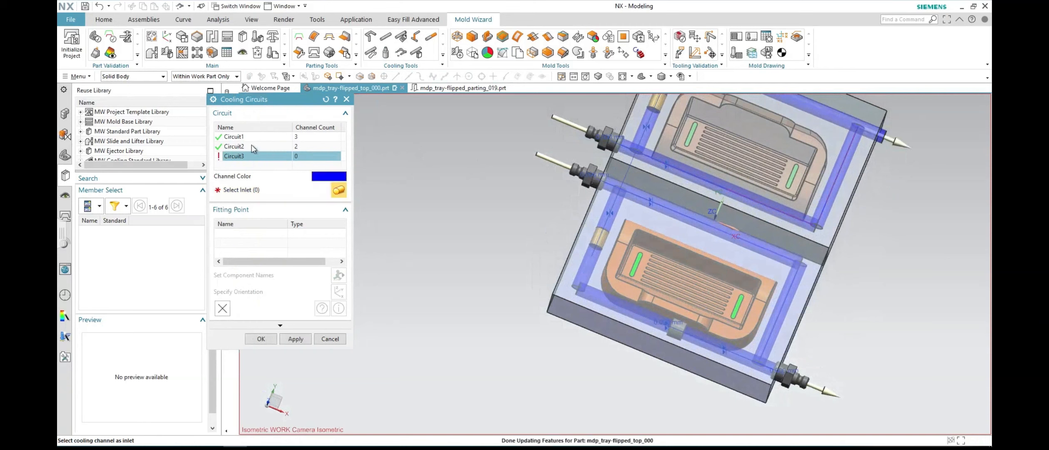
{"action": "left_click", "coordinate": [901, 144]}
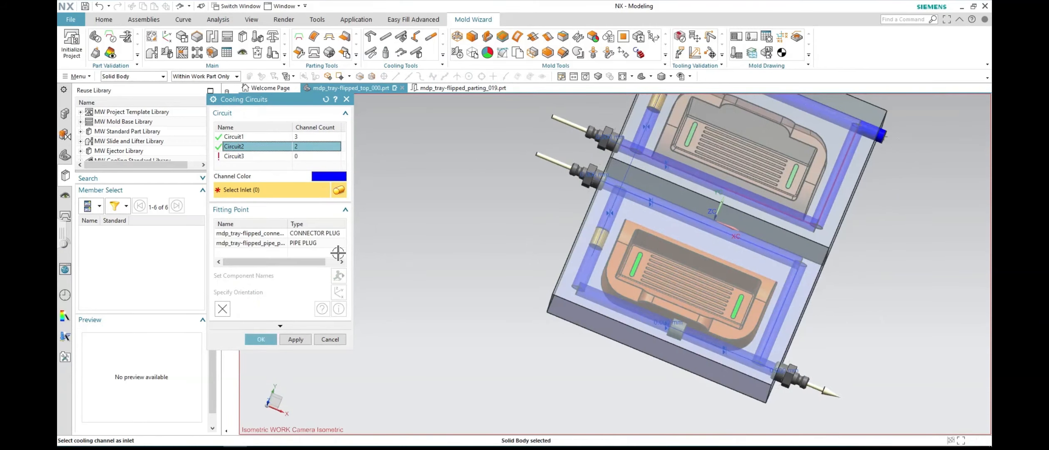
{"action": "left_click", "coordinate": [271, 338]}
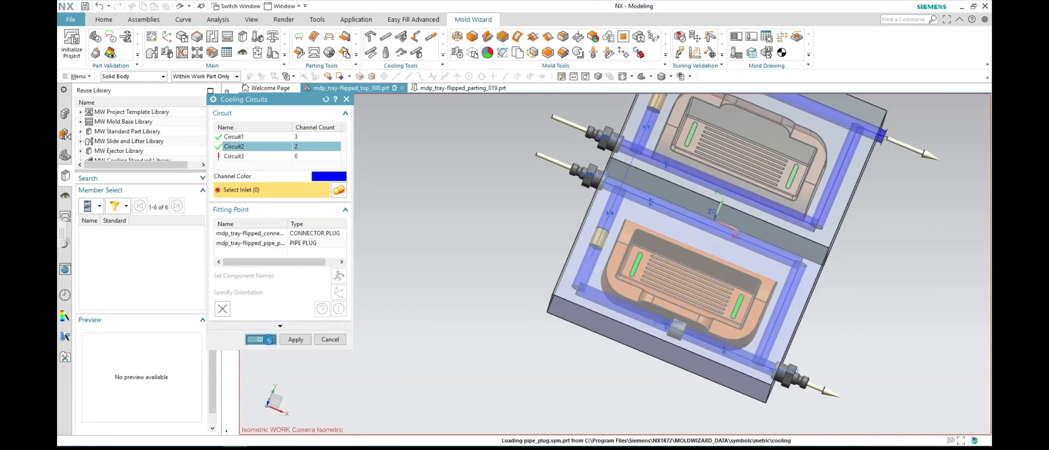
Step: Use Concept Design to create the remaining connector and pipe_plug components for the rear block's circuit
{"action": "left_click", "coordinate": [273, 53]}
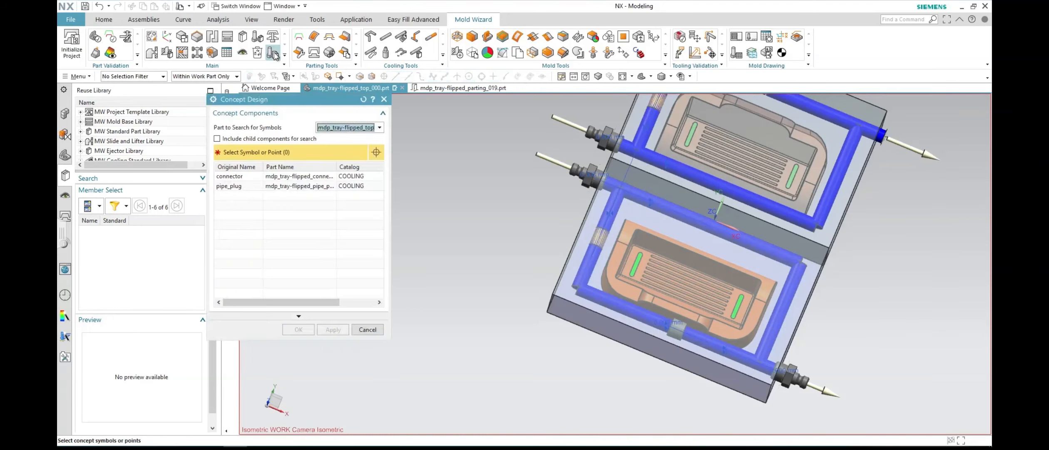
{"action": "left_click", "coordinate": [295, 186], "text": "ctrl"}
{"action": "left_click", "coordinate": [333, 329]}
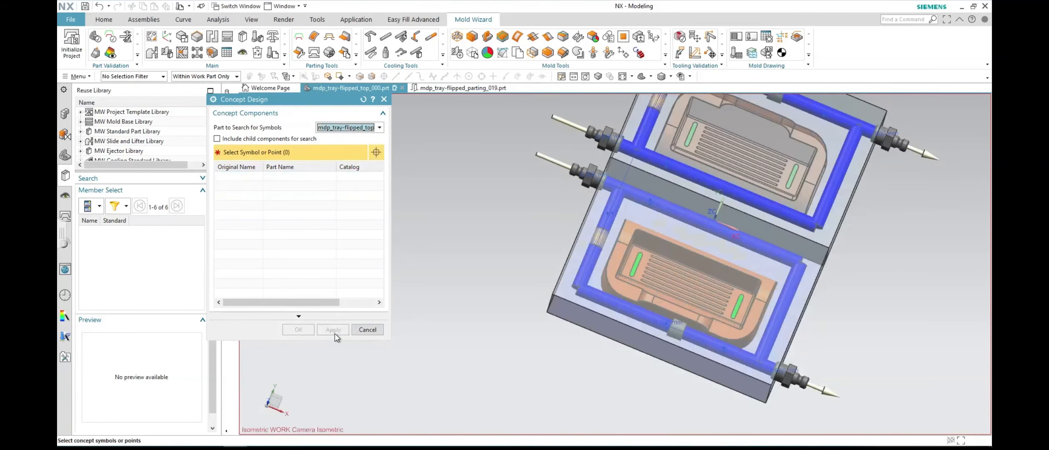
{"action": "left_click", "coordinate": [367, 330]}
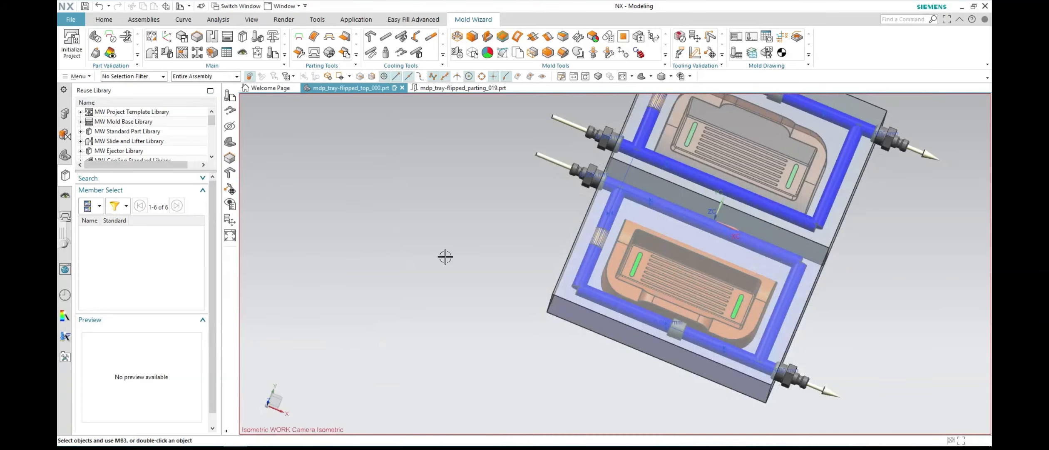
Step: Turn on the Top node in the View Manager to show the complete mold assembly
{"action": "left_click", "coordinate": [65, 194]}
{"action": "left_click", "coordinate": [90, 127]}
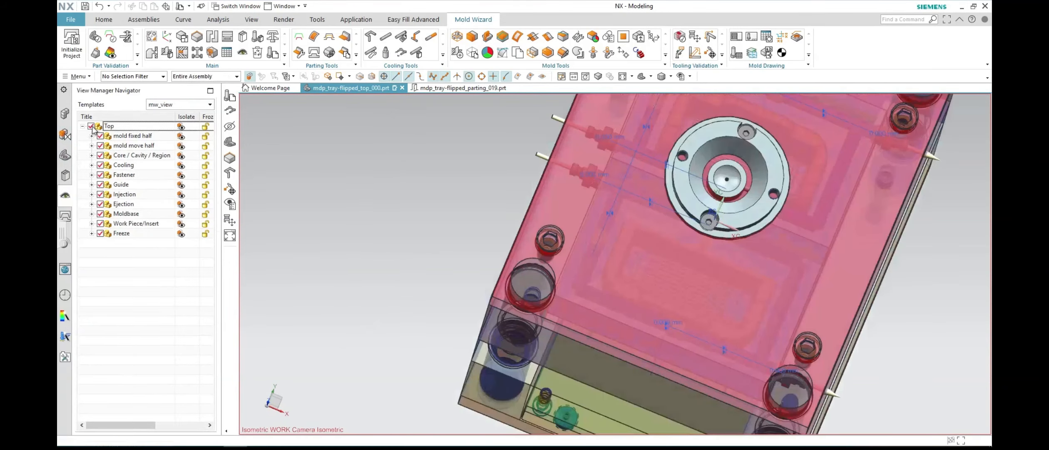
{"action": "left_click", "coordinate": [91, 126]}
{"action": "left_click", "coordinate": [92, 126]}
{"action": "scroll", "coordinate": [437, 195], "scroll_direction": "down", "scroll_amount": 4}
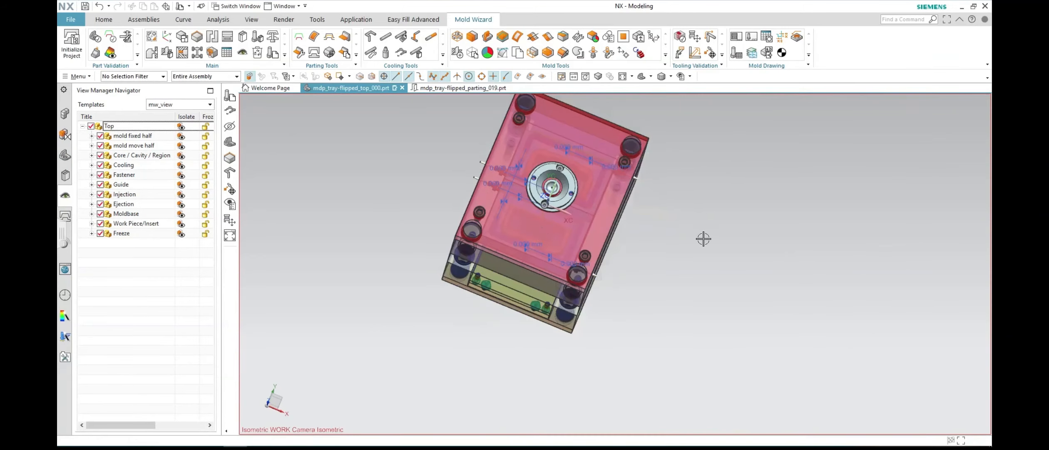
{"action": "middle_click_drag", "start_coordinate": [704, 231], "coordinate": [690, 185]}
{"action": "scroll", "coordinate": [696, 163], "scroll_direction": "up", "scroll_amount": 4}
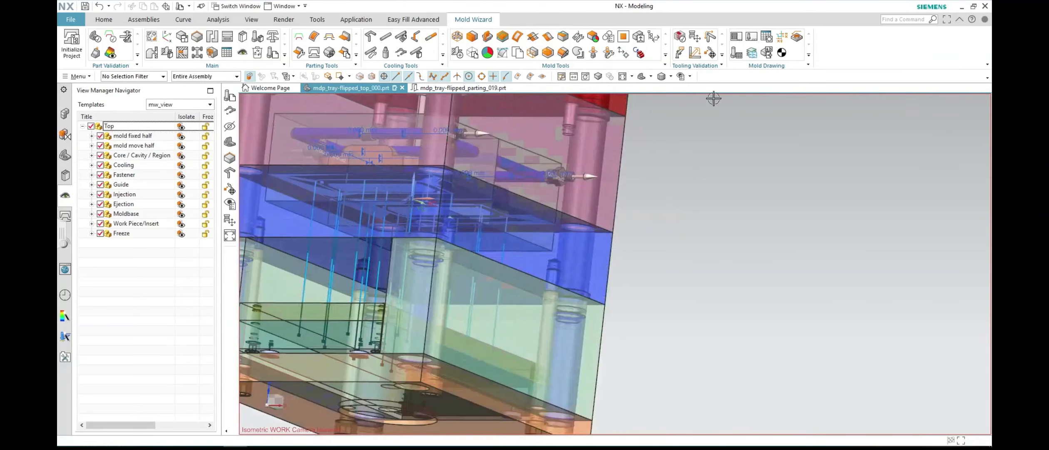
Step: Show all hidden objects of every type with Show and Hide
{"action": "left_click", "coordinate": [690, 77]}
{"action": "left_click", "coordinate": [693, 89]}
{"action": "left_click", "coordinate": [320, 124]}
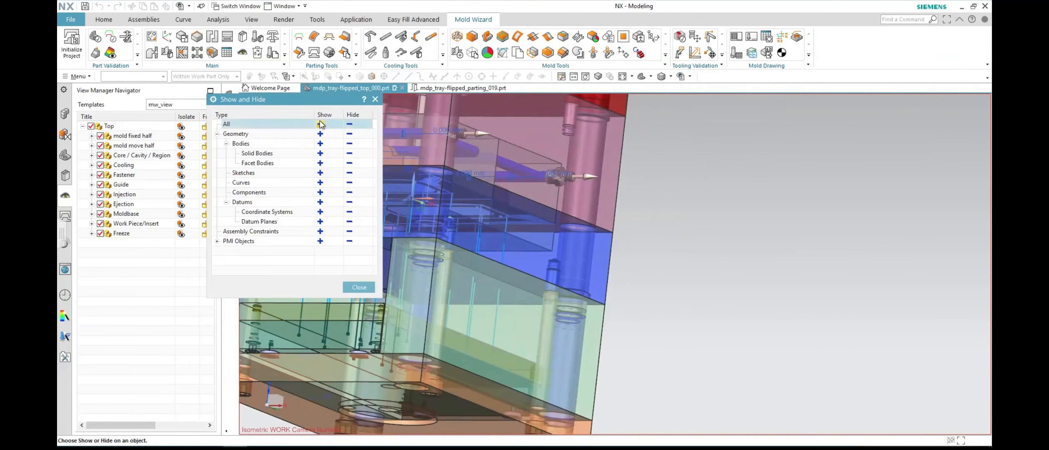
{"action": "left_click", "coordinate": [359, 287]}
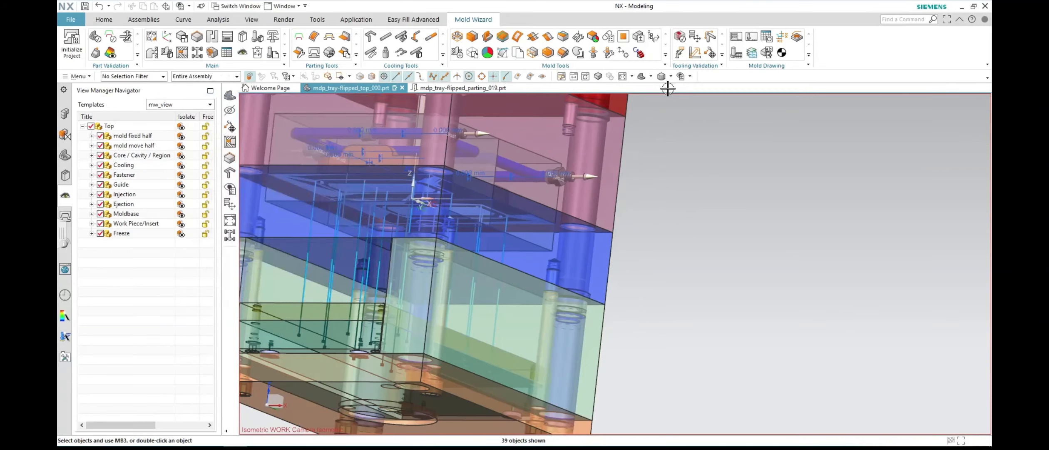
Step: Pocket the window-selected mold bodies in Subtract Material mode, using the intersecting components as tools, and dismiss the update report
{"action": "left_click", "coordinate": [642, 76]}
{"action": "mouse_move", "coordinate": [824, 223]}
{"action": "middle_mouse_down"}
{"action": "mouse_move", "coordinate": [812, 210]}
{"action": "mouse_move", "coordinate": [819, 227]}
{"action": "middle_mouse_up"}
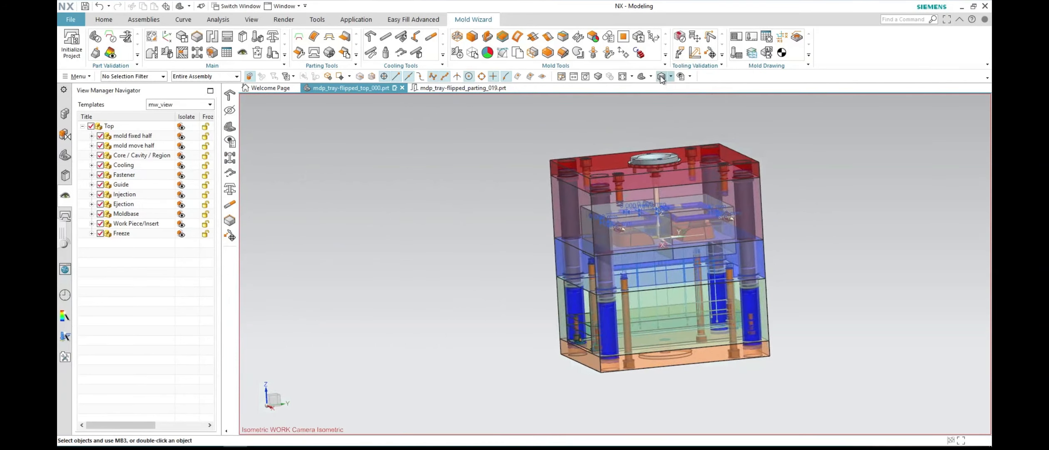
{"action": "left_click", "coordinate": [641, 77]}
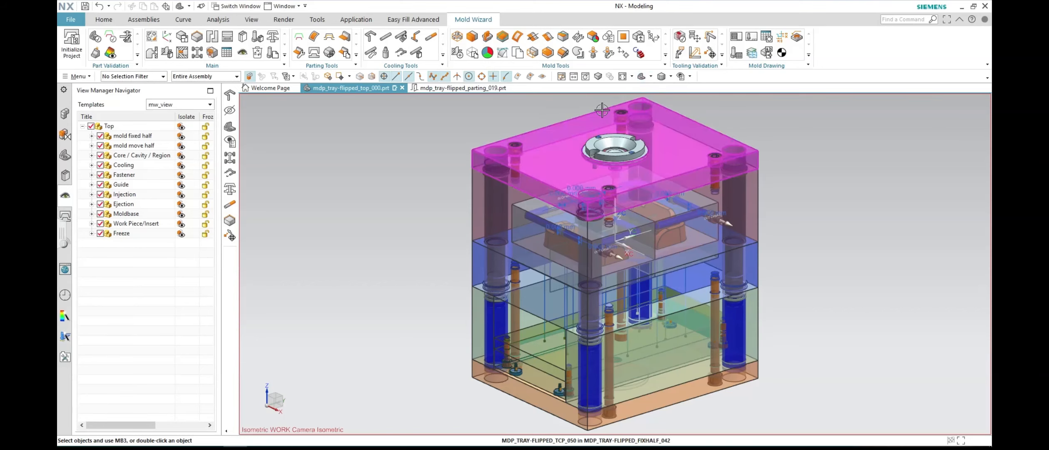
{"action": "left_click", "coordinate": [212, 53]}
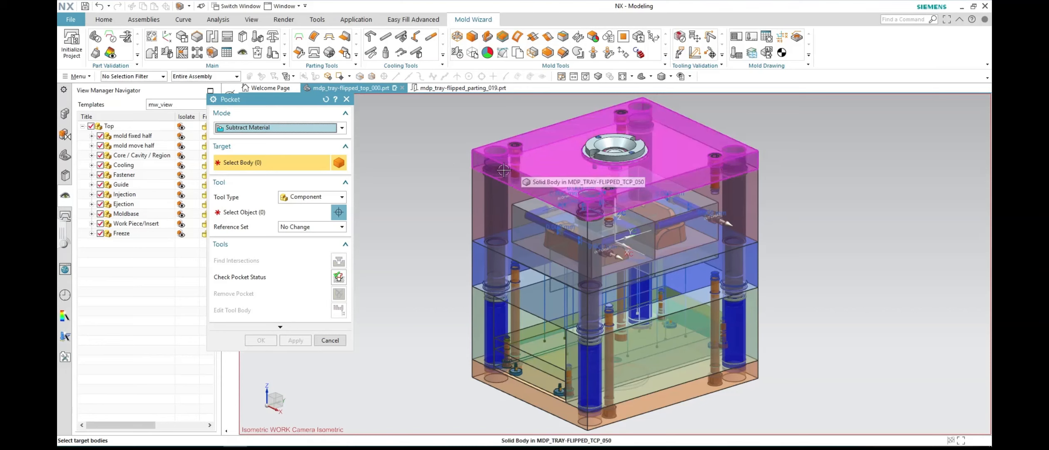
{"action": "left_click_drag", "start_coordinate": [437, 423], "coordinate": [828, 149]}
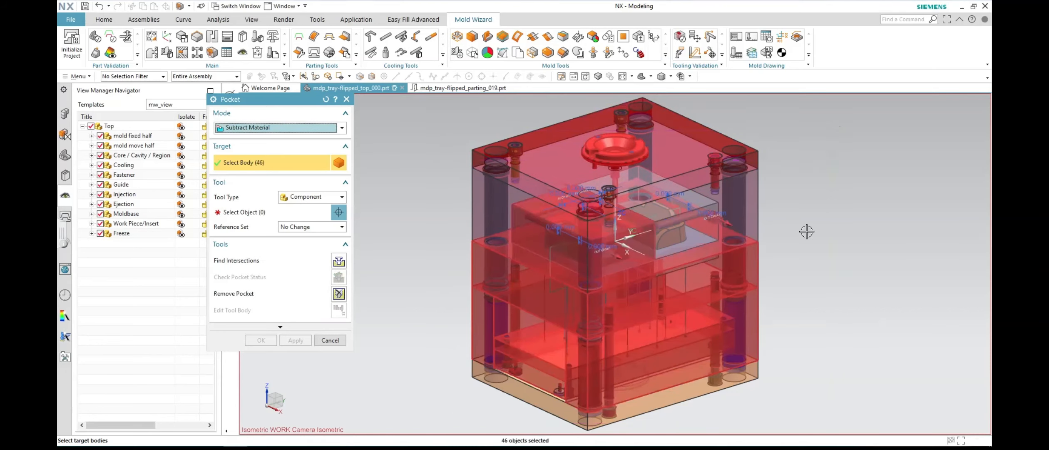
{"action": "left_click", "coordinate": [270, 216]}
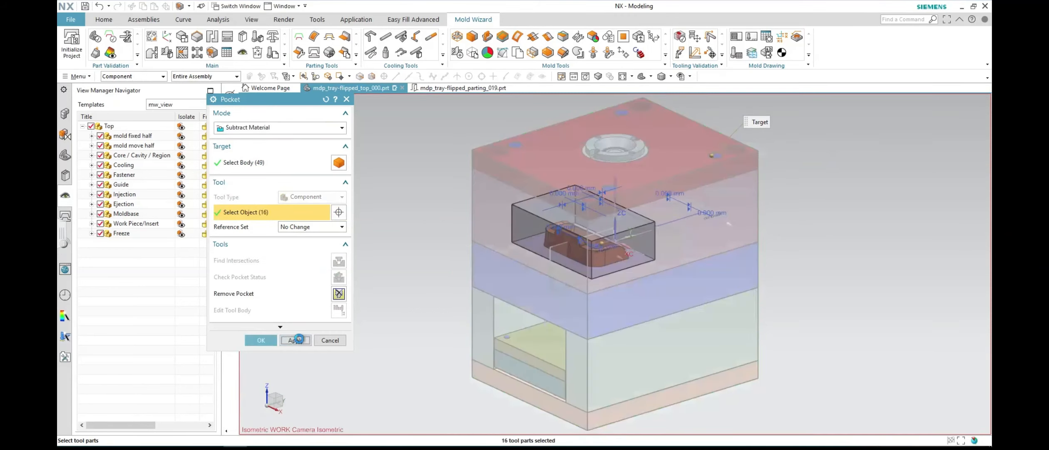
{"action": "left_click", "coordinate": [295, 340]}
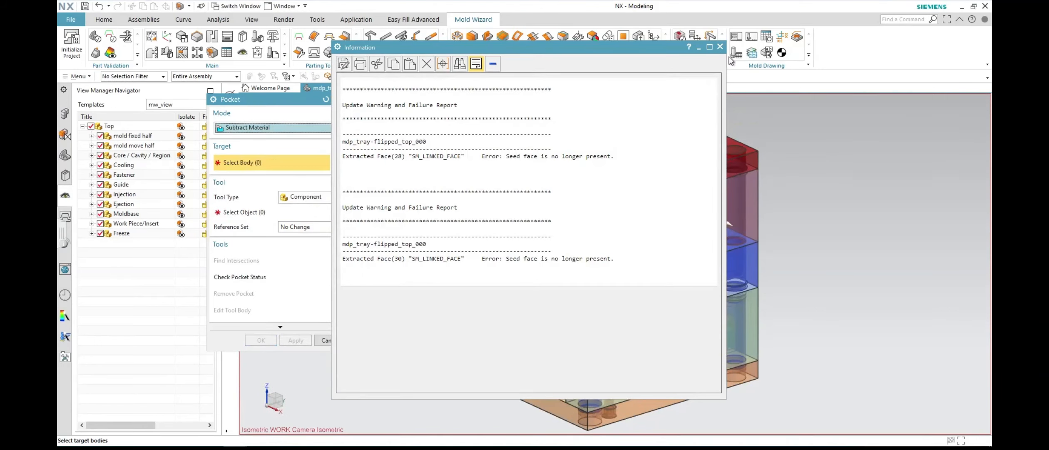
{"action": "left_click", "coordinate": [720, 47]}
{"action": "left_click", "coordinate": [329, 340]}
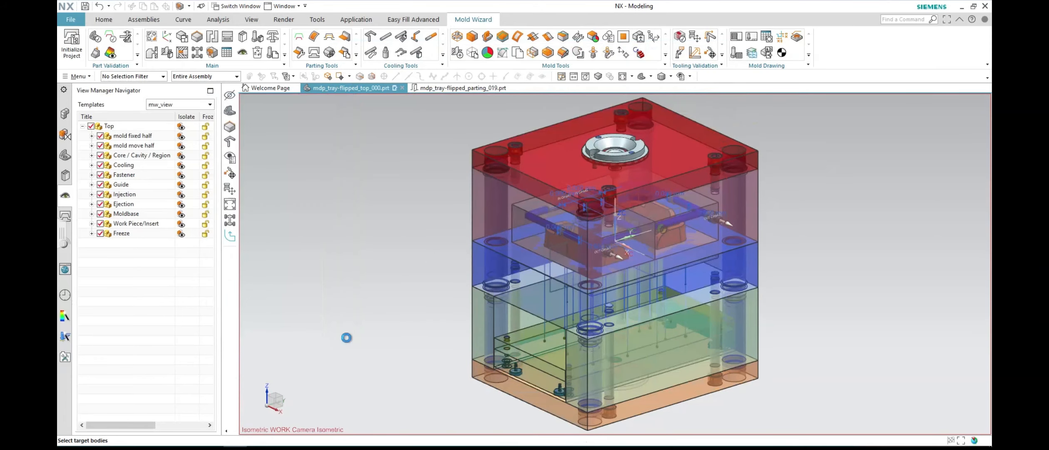
Step: Run the mold opening and ejection motion simulation through its cycle and close it
{"action": "scroll", "coordinate": [643, 243], "scroll_direction": "up", "scroll_amount": 5}
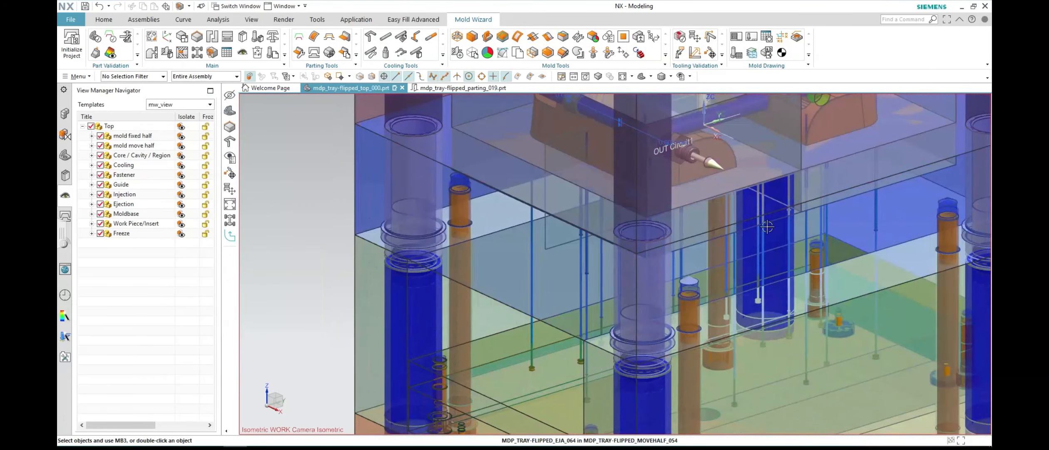
{"action": "key", "text": "ctrl+f"}
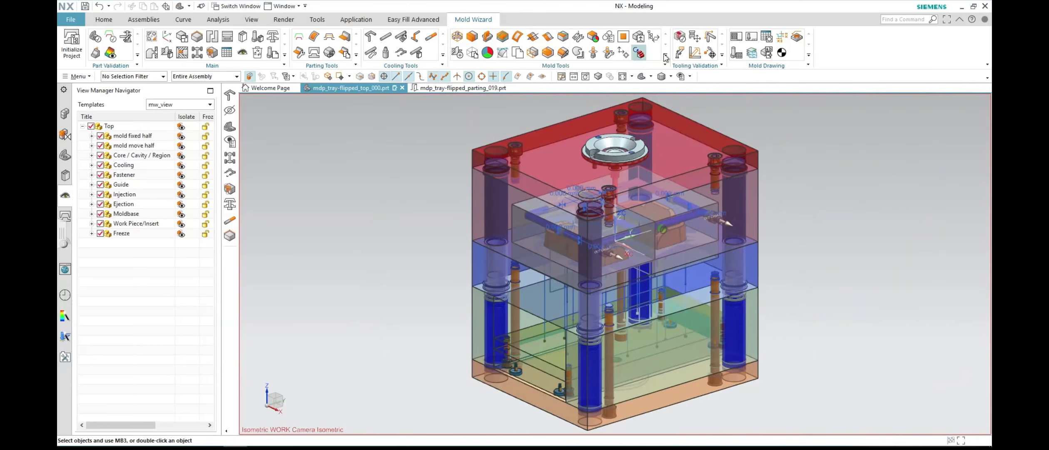
{"action": "left_click", "coordinate": [713, 53]}
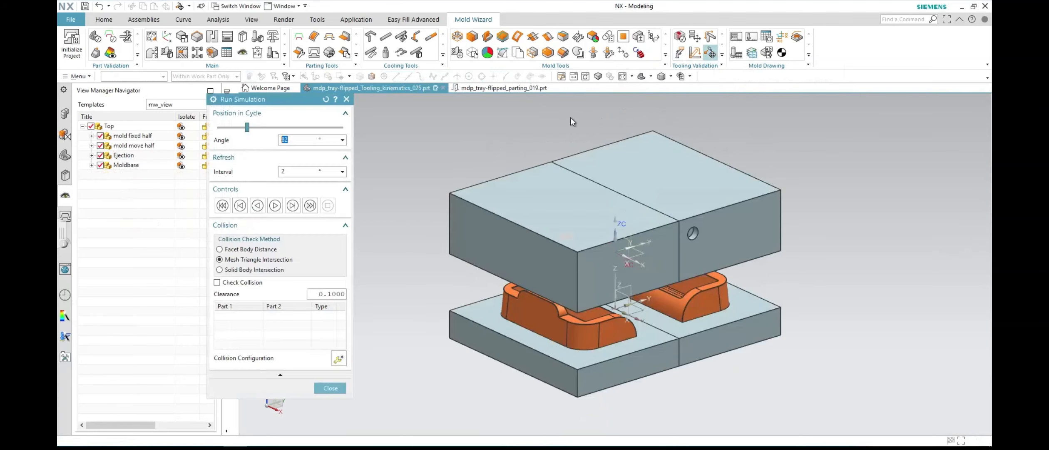
{"action": "left_click", "coordinate": [274, 206]}
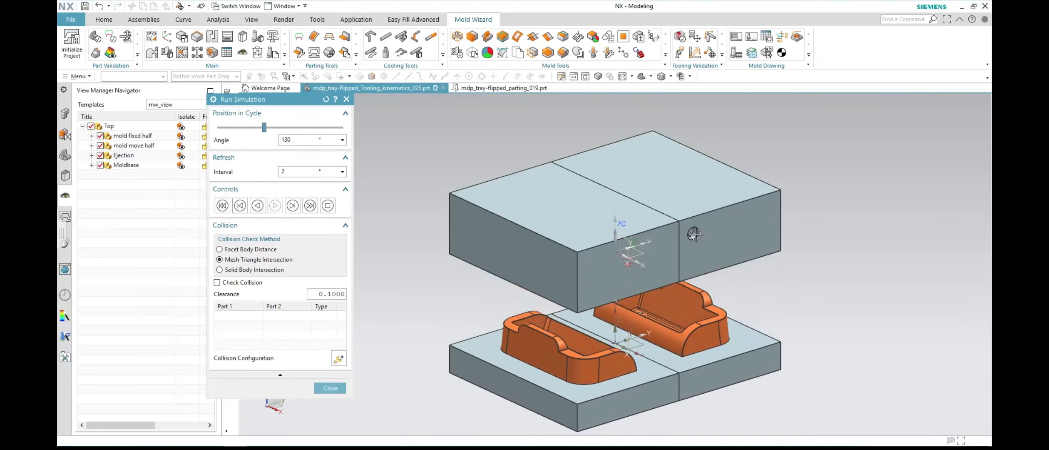
{"action": "left_click", "coordinate": [343, 389]}
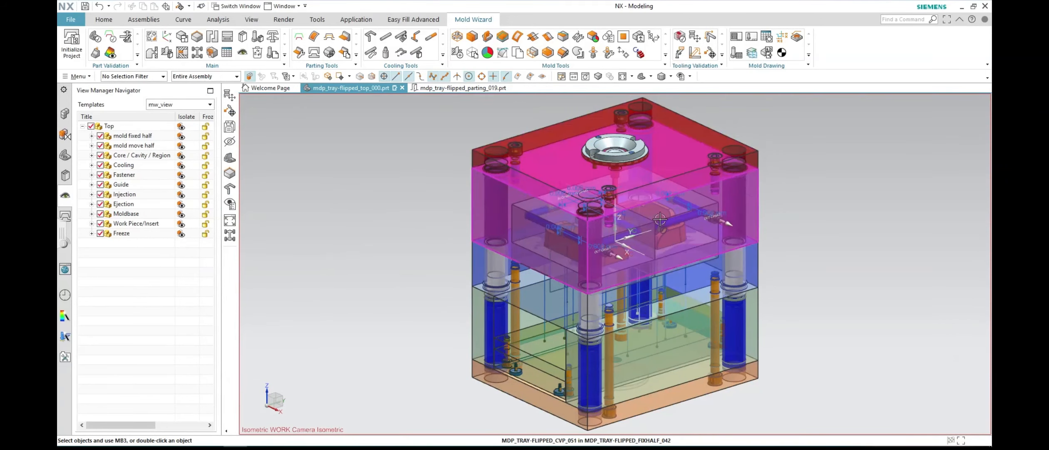
Step: Mount the top clamping plate, the cavity plate and the locating ring to the FIX motion and play the simulation
{"action": "left_click", "coordinate": [696, 38]}
{"action": "left_click", "coordinate": [269, 118]}
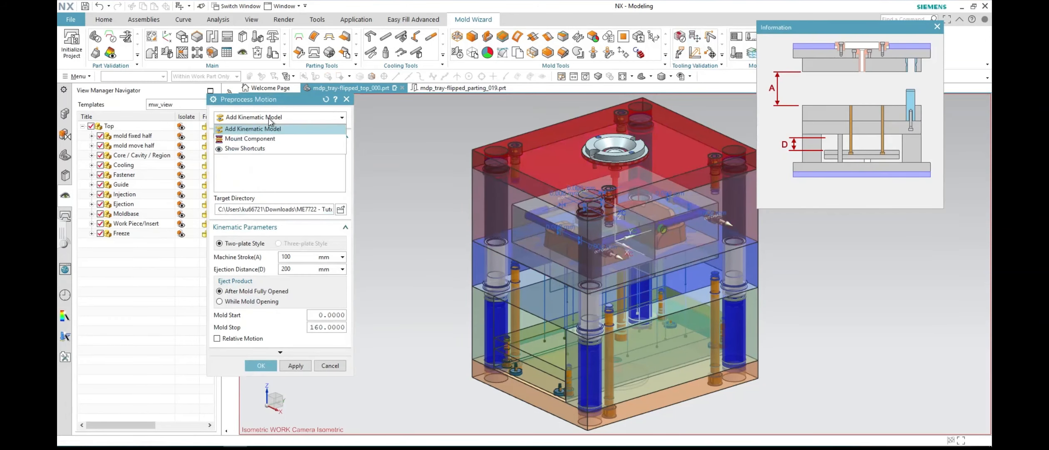
{"action": "left_click", "coordinate": [262, 138]}
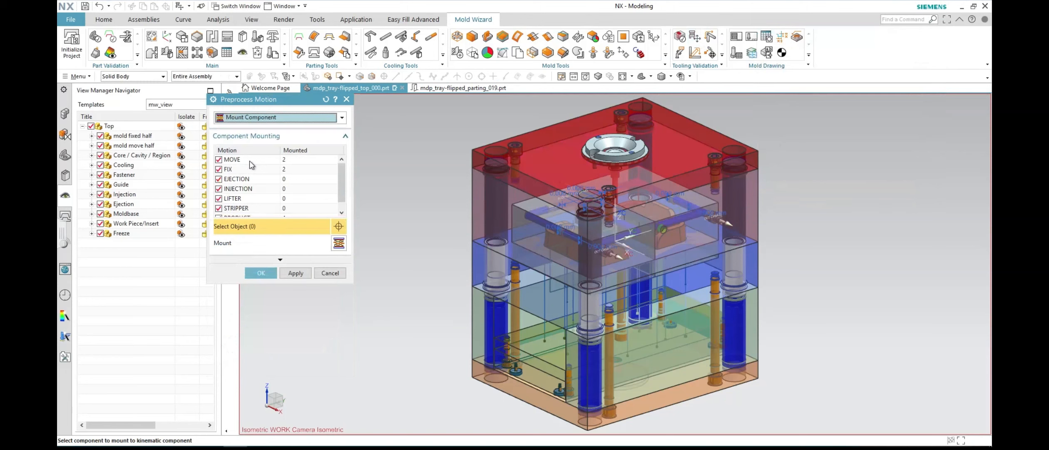
{"action": "left_click", "coordinate": [240, 172]}
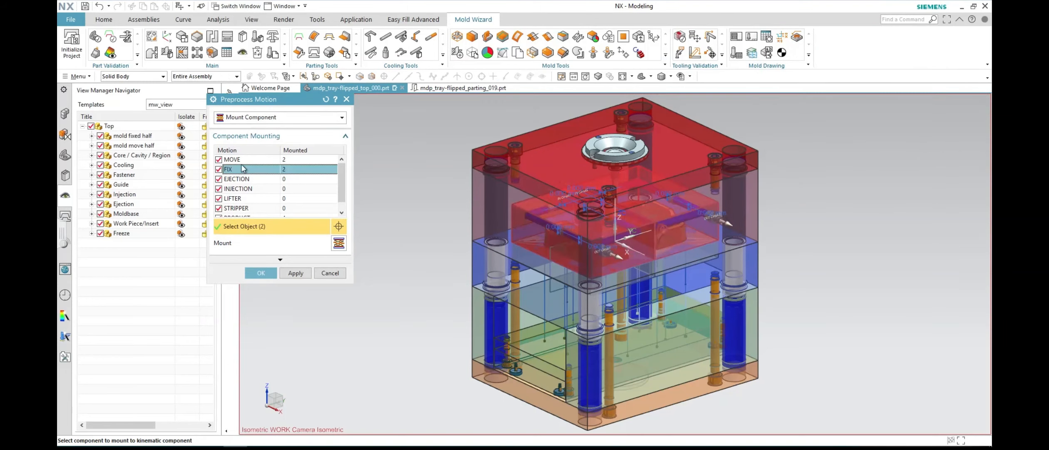
{"action": "left_click", "coordinate": [245, 159]}
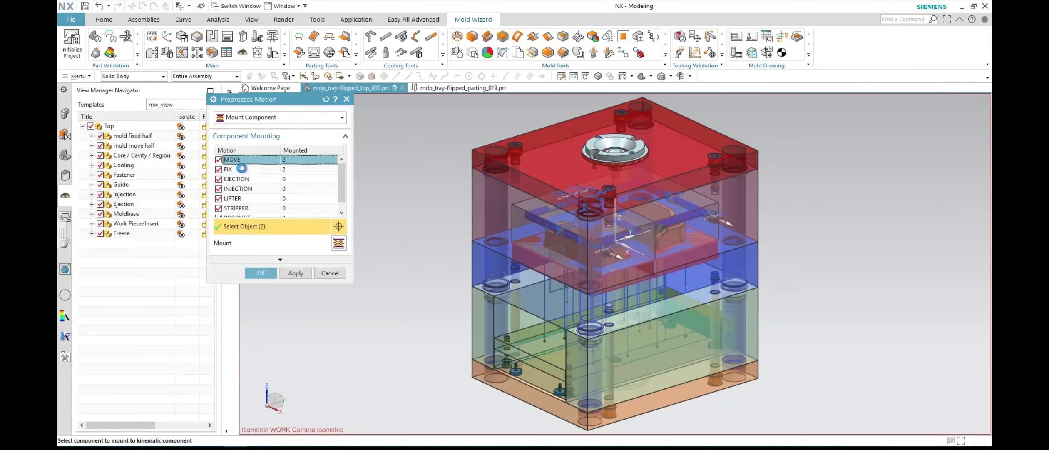
{"action": "left_click", "coordinate": [242, 170]}
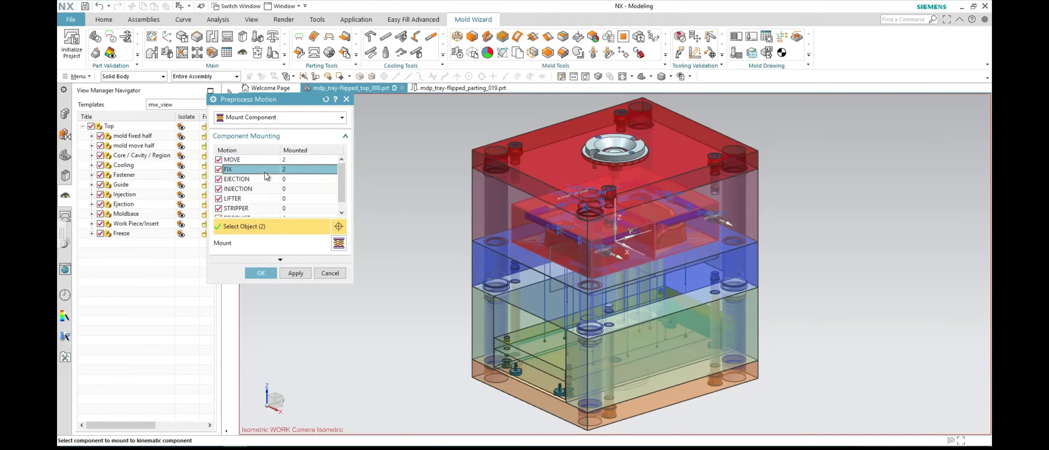
{"action": "left_click", "coordinate": [545, 193]}
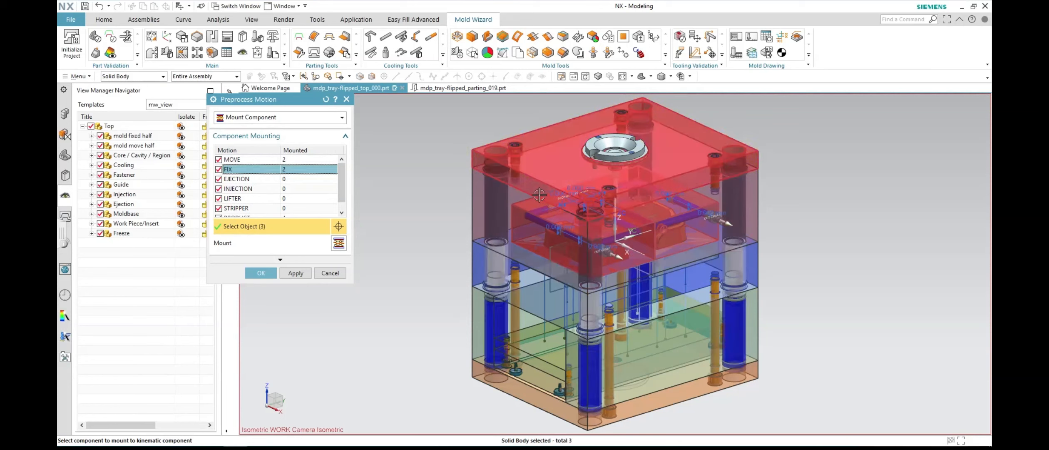
{"action": "left_click", "coordinate": [514, 211]}
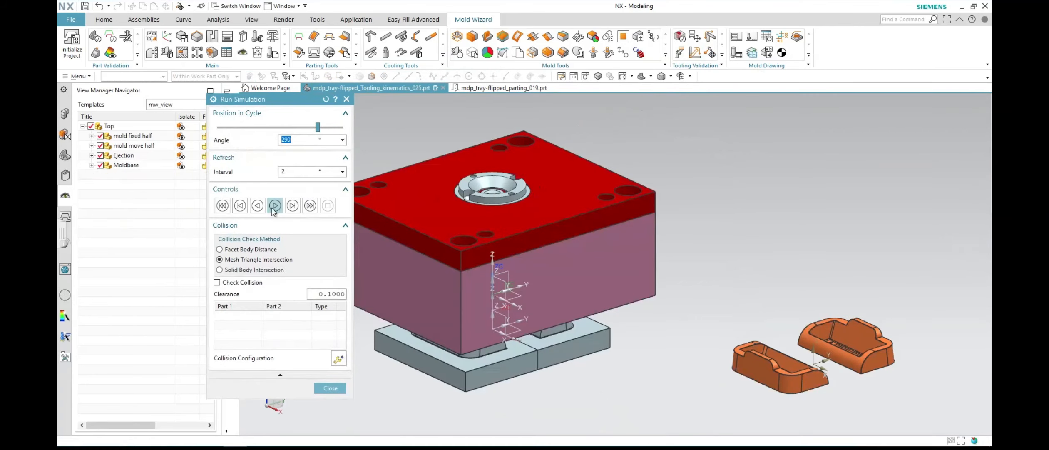
{"action": "left_click", "coordinate": [275, 206]}
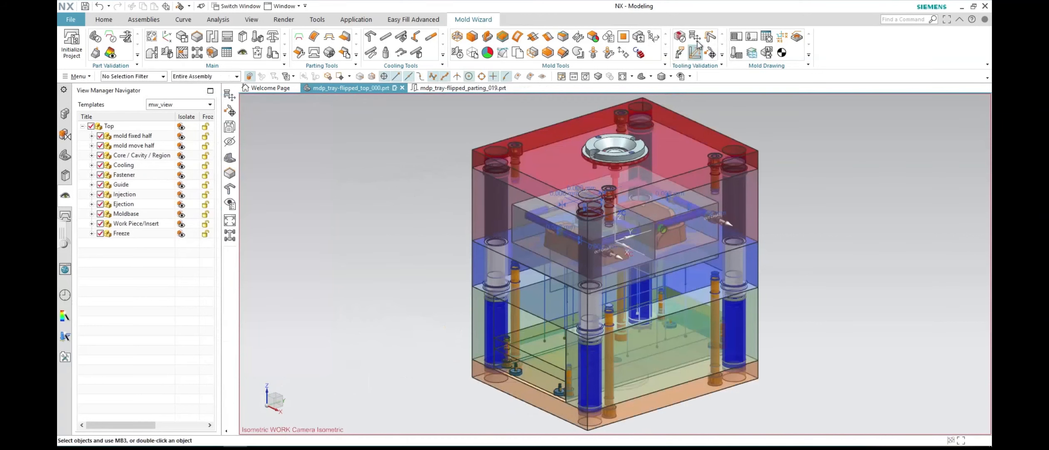
Step: Add the fixed half's guide pillars and screws to the FIX motion selection and mount them
{"action": "left_click", "coordinate": [696, 45]}
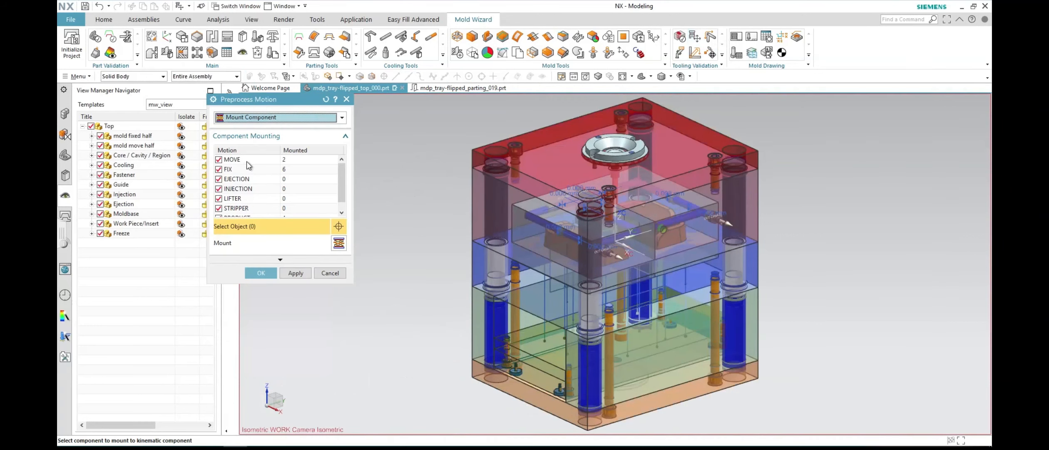
{"action": "left_click", "coordinate": [246, 170]}
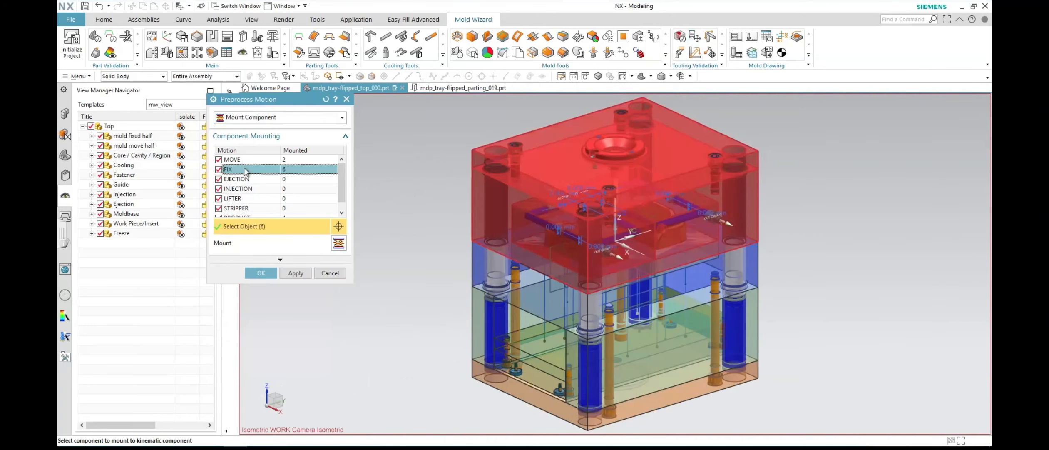
{"action": "left_click", "coordinate": [593, 228]}
{"action": "left_click", "coordinate": [570, 167]}
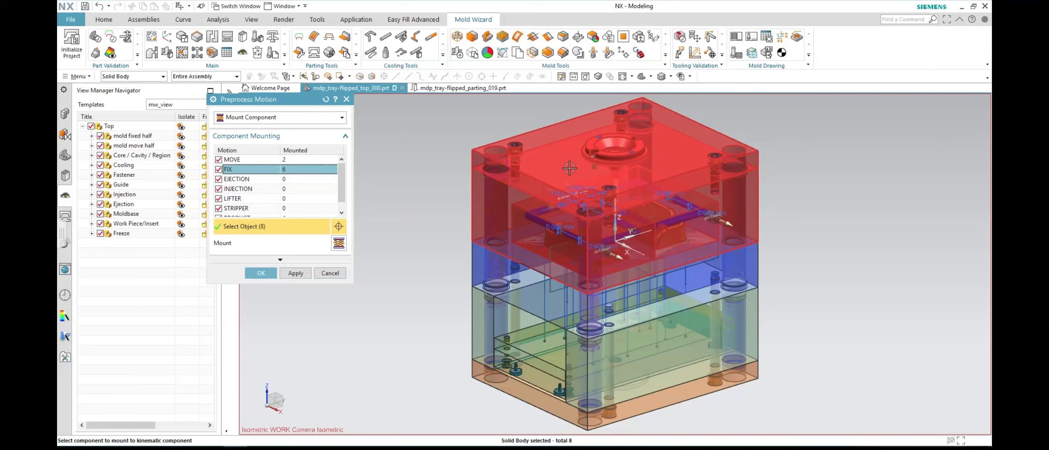
{"action": "left_click", "coordinate": [513, 171]}
{"action": "left_click", "coordinate": [708, 157]}
{"action": "left_click", "coordinate": [716, 180]}
{"action": "left_click", "coordinate": [649, 125]}
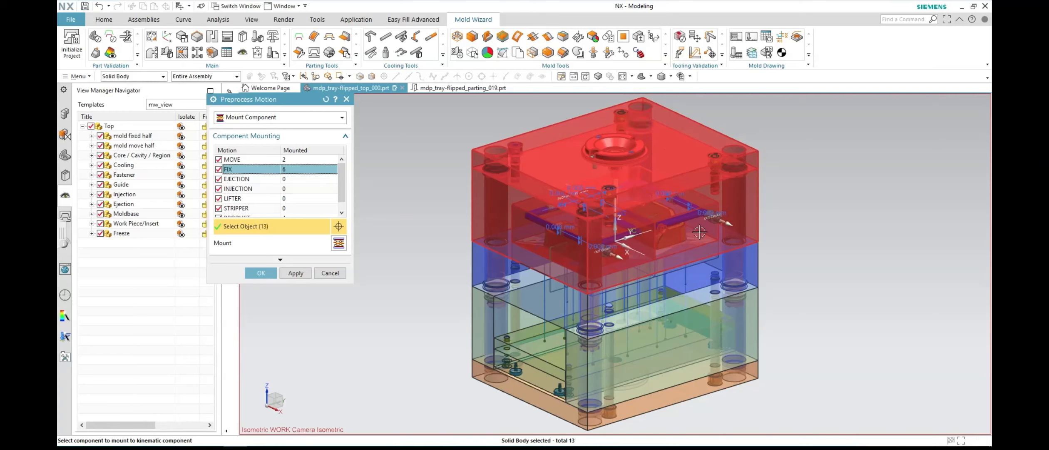
{"action": "left_click", "coordinate": [339, 243]}
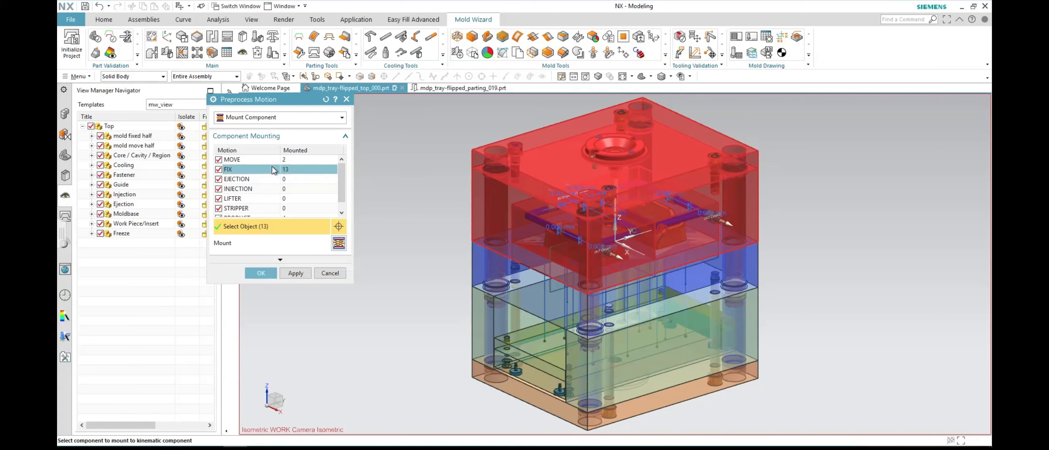
Step: Mount the moving-half plates, spacer blocks, bottom clamping plate and guide bushings to the MOVE motion
{"action": "left_click", "coordinate": [254, 159]}
{"action": "left_click", "coordinate": [546, 354]}
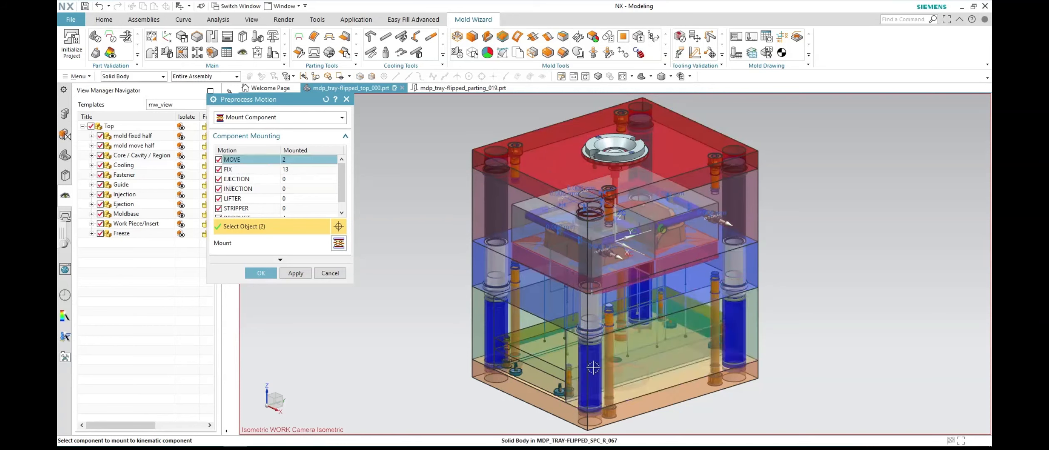
{"action": "left_click", "coordinate": [547, 354]}
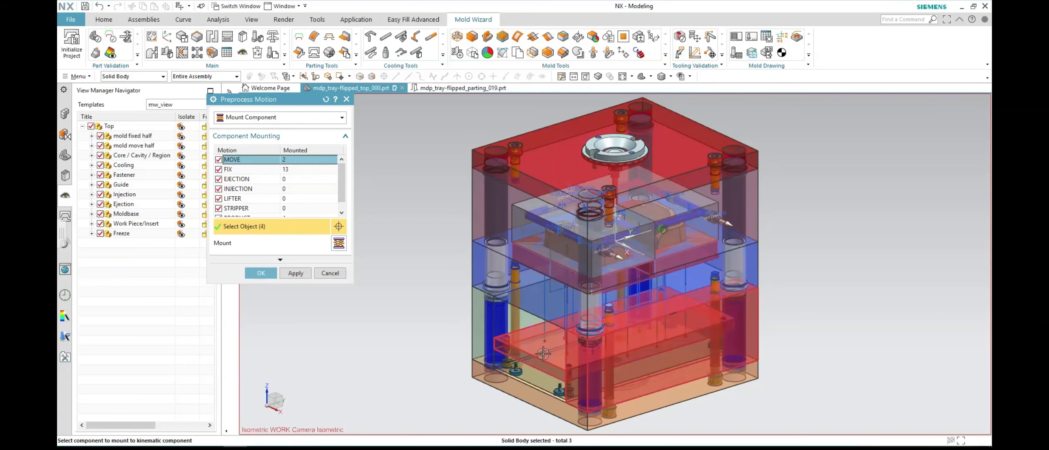
{"action": "left_click", "coordinate": [529, 303]}
{"action": "left_click", "coordinate": [501, 320]}
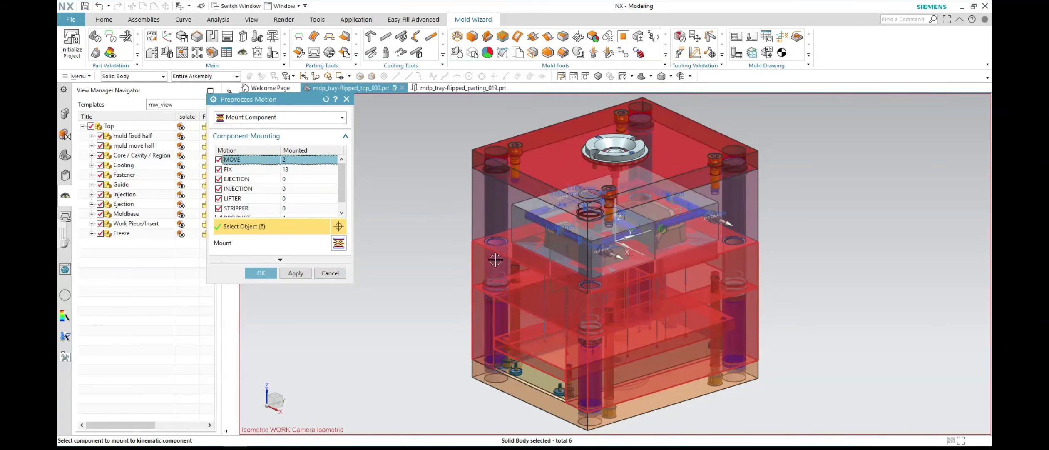
{"action": "left_click", "coordinate": [594, 309]}
{"action": "left_click", "coordinate": [595, 309]}
{"action": "left_click", "coordinate": [734, 310]}
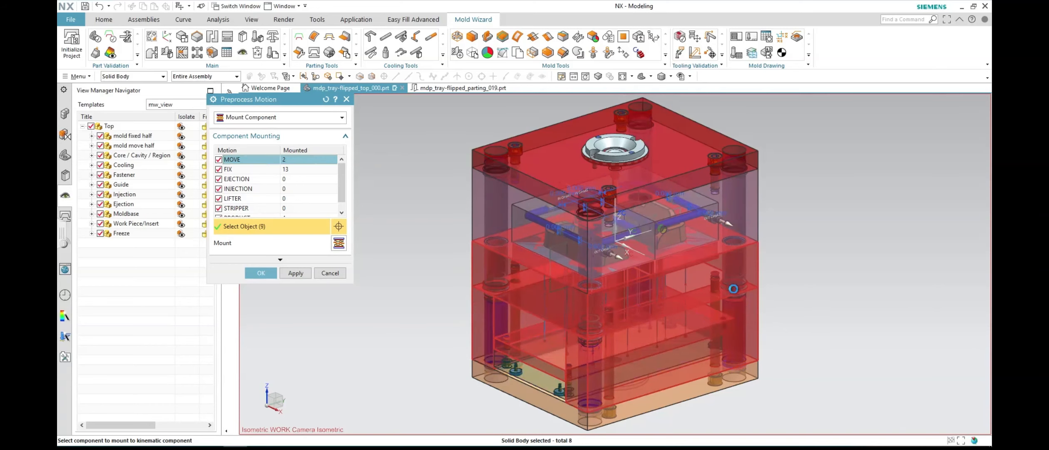
{"action": "left_click", "coordinate": [734, 310]}
{"action": "left_click", "coordinate": [718, 384]}
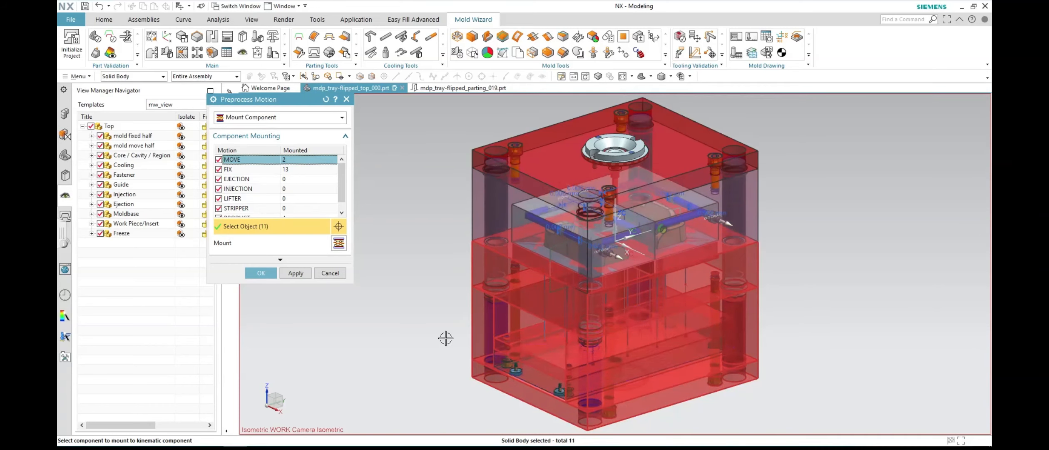
{"action": "middle_click_drag", "start_coordinate": [474, 328], "coordinate": [494, 313]}
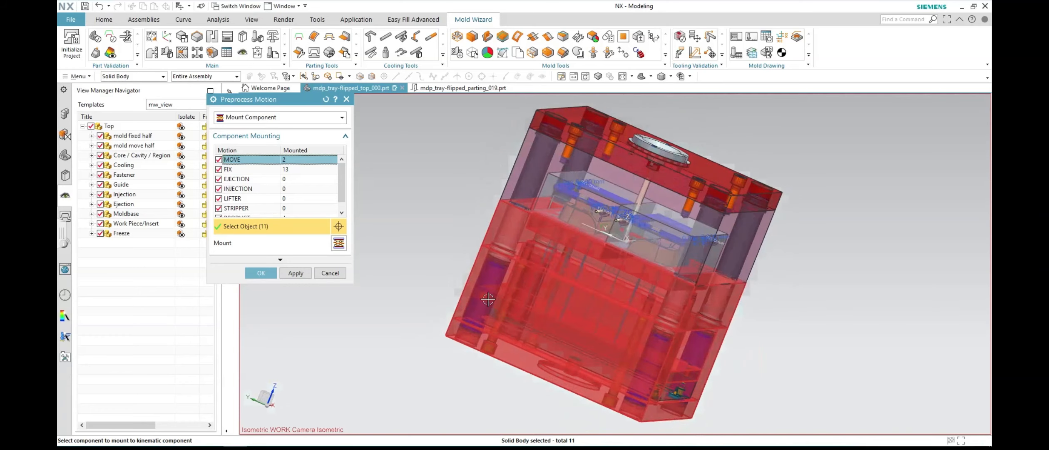
{"action": "left_click", "coordinate": [500, 263]}
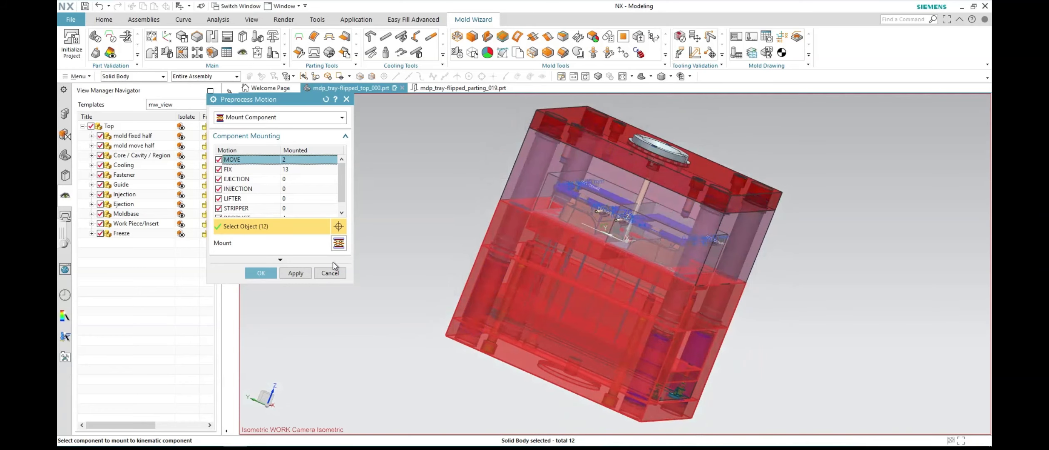
{"action": "left_click", "coordinate": [261, 273]}
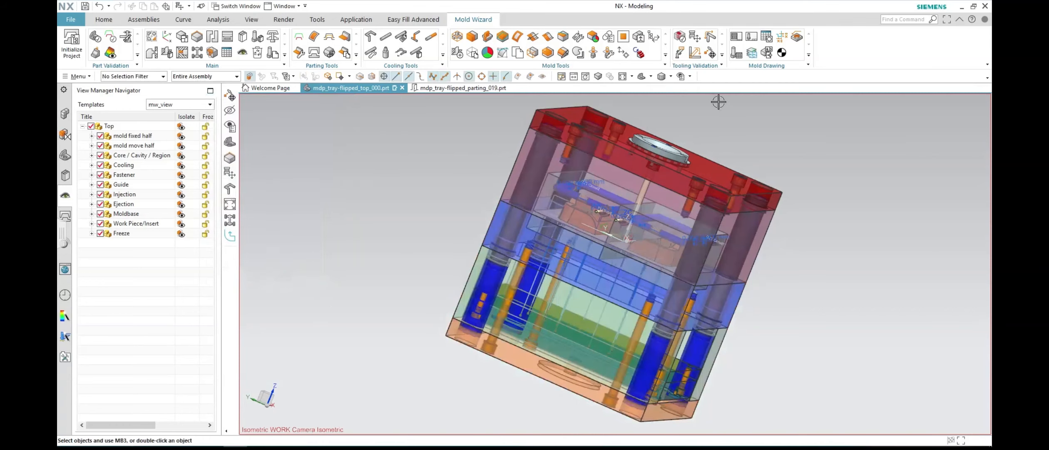
Step: Replay the motion simulation to check the moving-half components and close it
{"action": "left_click", "coordinate": [644, 77]}
{"action": "left_click", "coordinate": [711, 52]}
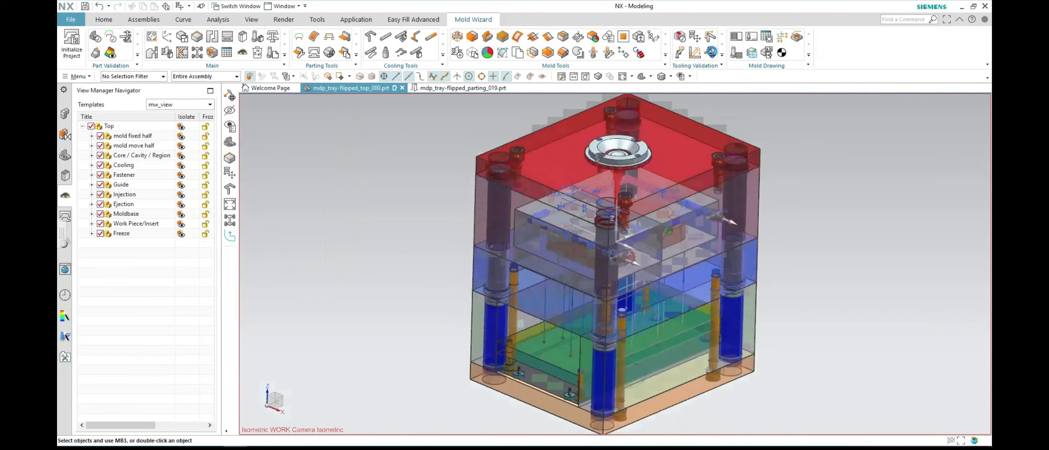
{"action": "scroll", "coordinate": [792, 158], "scroll_direction": "up", "scroll_amount": 3}
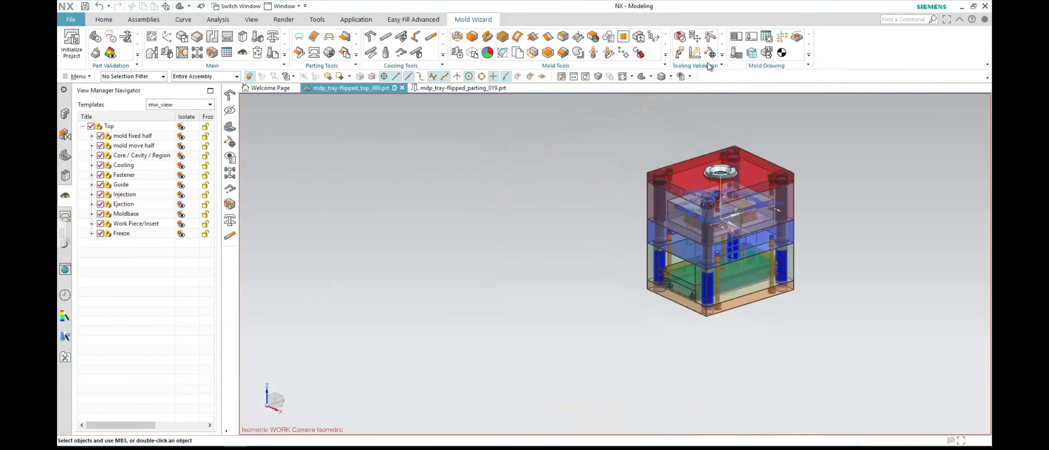
{"action": "left_click", "coordinate": [623, 77]}
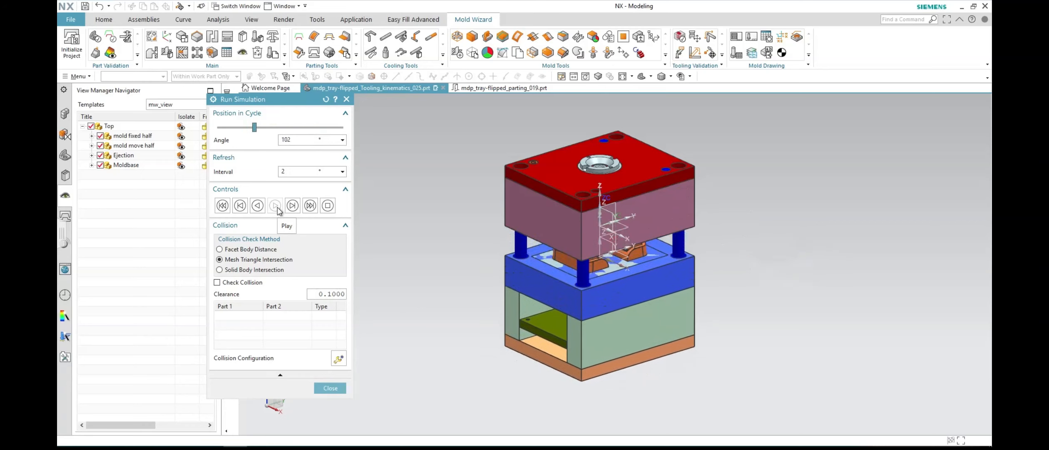
{"action": "left_click", "coordinate": [329, 388]}
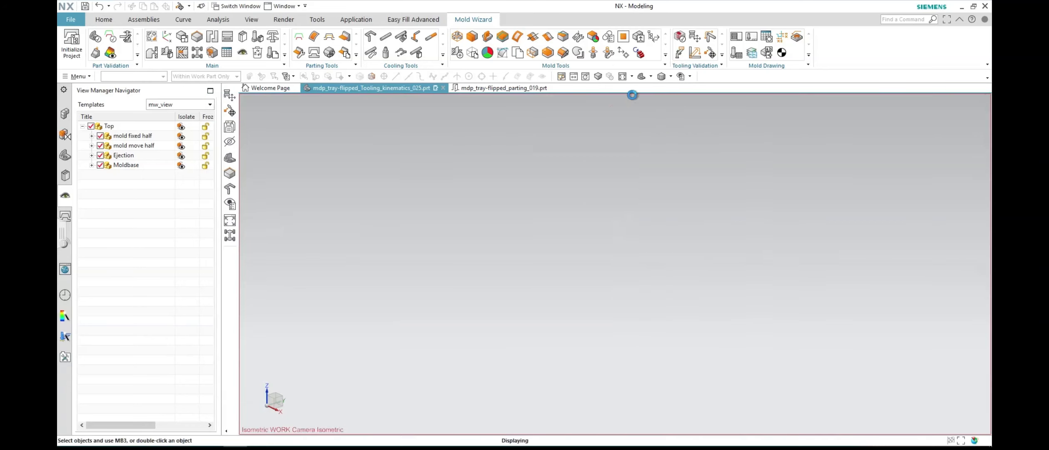
Step: Mount the remaining lower ejector plate to the MOVE motion and play the simulation
{"action": "left_click", "coordinate": [701, 39]}
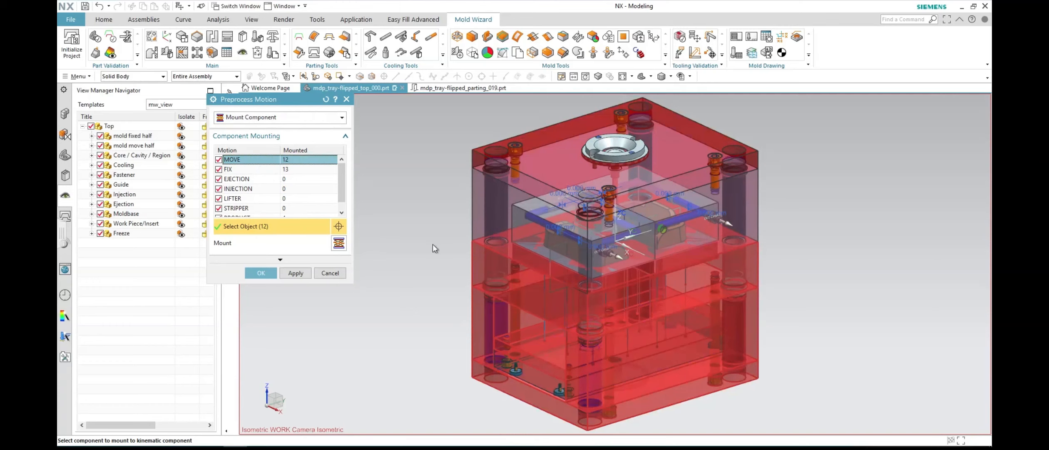
{"action": "left_click", "coordinate": [565, 365]}
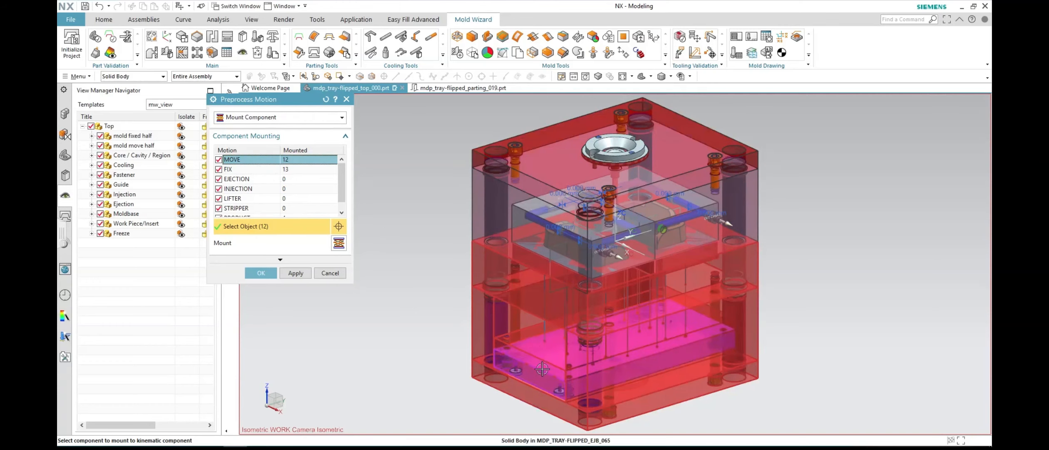
{"action": "left_click", "coordinate": [348, 246]}
{"action": "left_click", "coordinate": [269, 270]}
{"action": "left_click", "coordinate": [712, 53]}
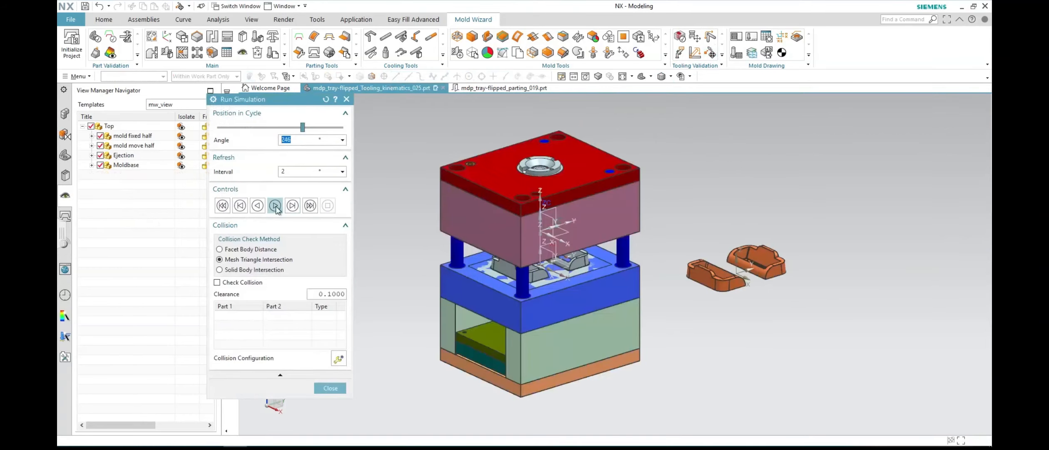
{"action": "left_click", "coordinate": [275, 207]}
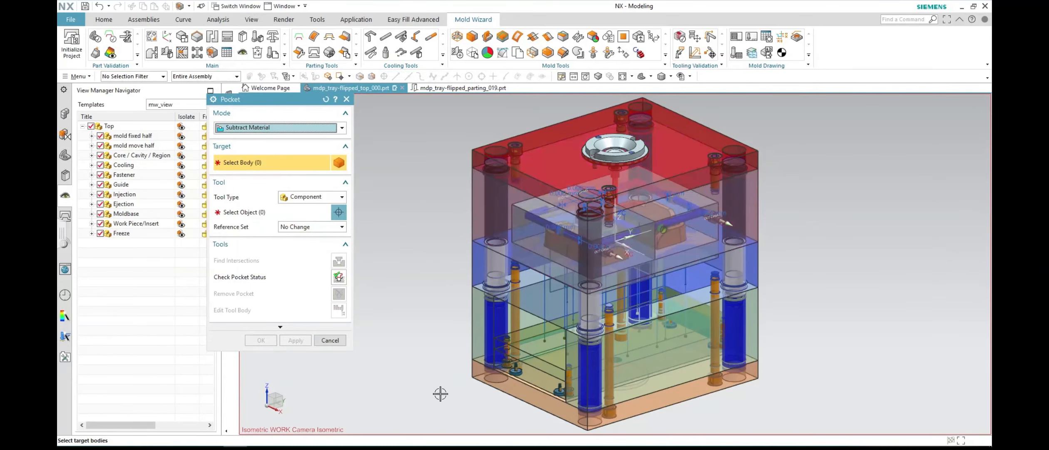
Step: Select all mold bodies as targets for a Subtract Material pocket with Component as the tool type
{"action": "left_click_drag", "start_coordinate": [427, 417], "coordinate": [699, 224]}
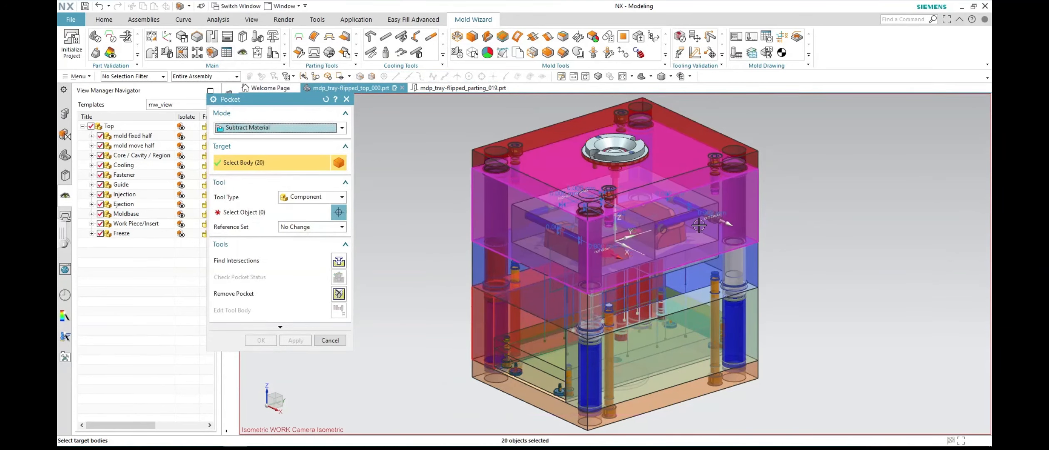
{"action": "key", "text": "ctrl+a"}
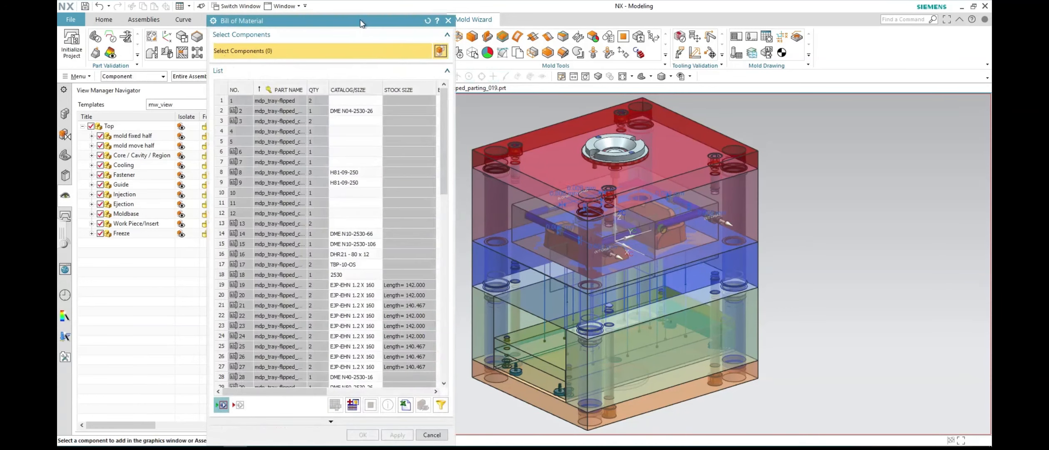
Step: Examine the mold's full Bill of Material list with its quantities, catalog sizes and stock sizes
{"action": "left_click_drag", "start_coordinate": [358, 18], "coordinate": [318, 12]}
{"action": "scroll", "coordinate": [332, 113], "scroll_direction": "down", "scroll_amount": 15}
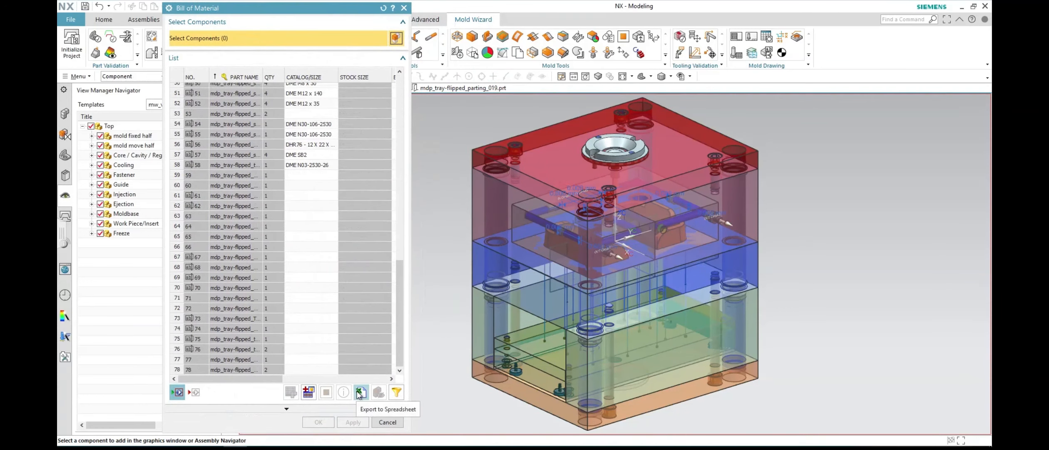
{"action": "scroll", "coordinate": [309, 262], "scroll_direction": "up", "scroll_amount": 3}
{"action": "scroll", "coordinate": [308, 263], "scroll_direction": "up", "scroll_amount": 13}
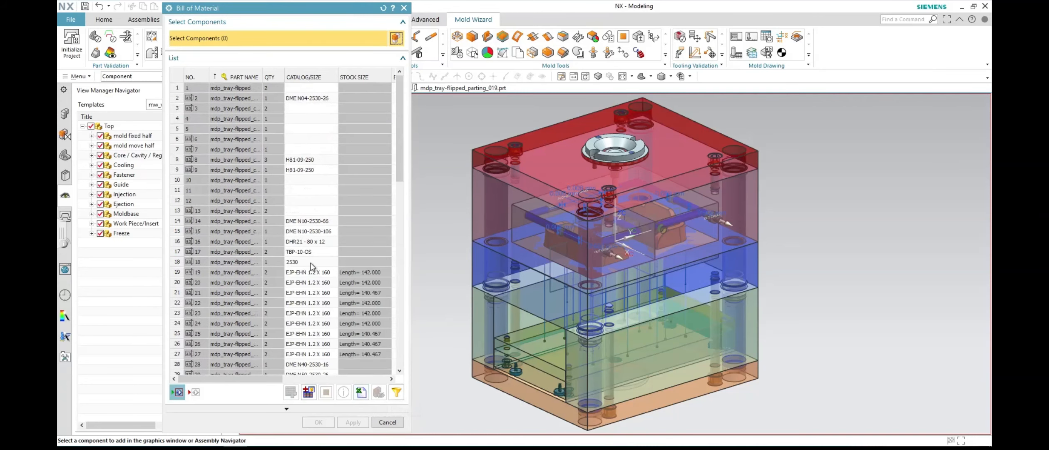